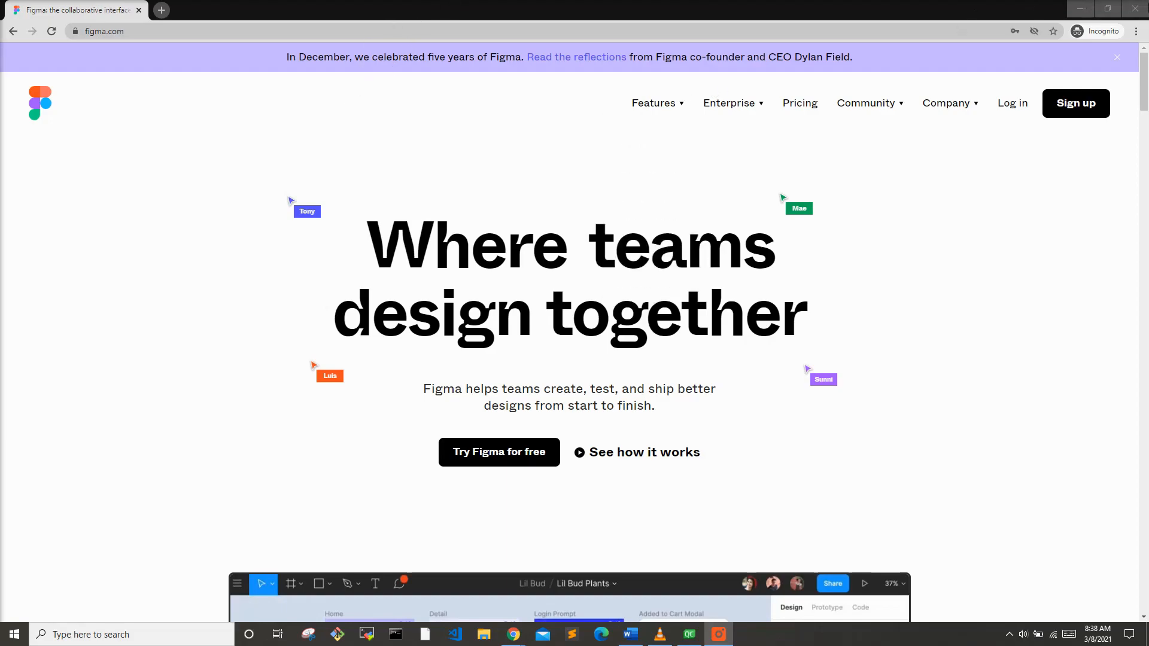
Step: Open the drafts page and create a new design file
click(1134, 9)
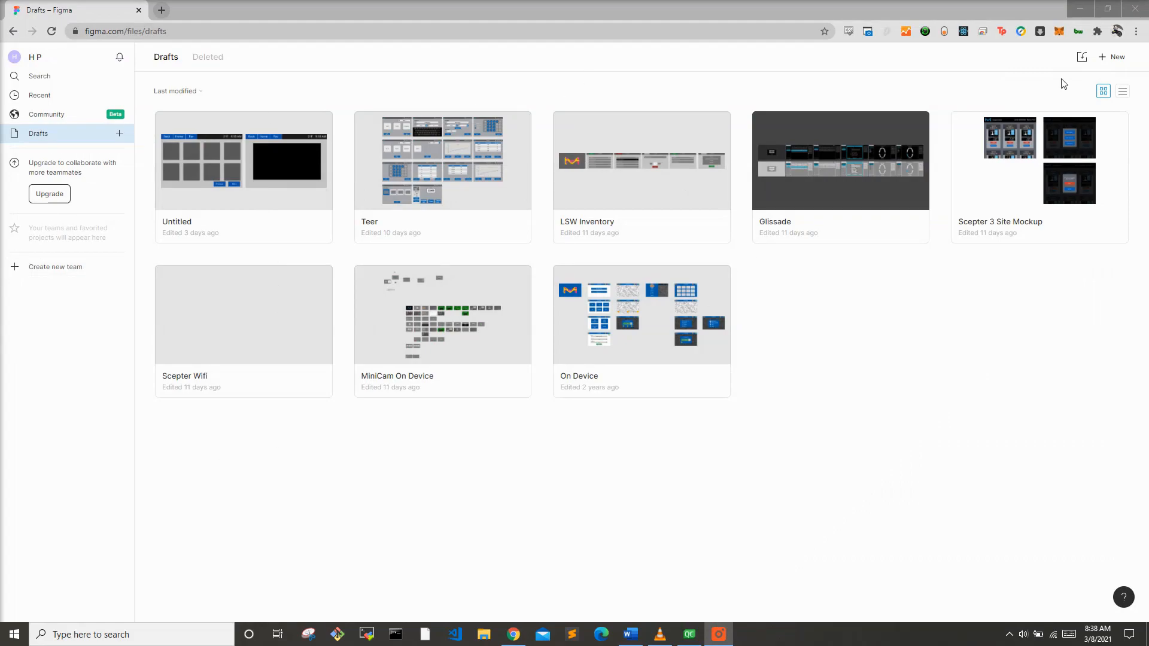
click(1110, 57)
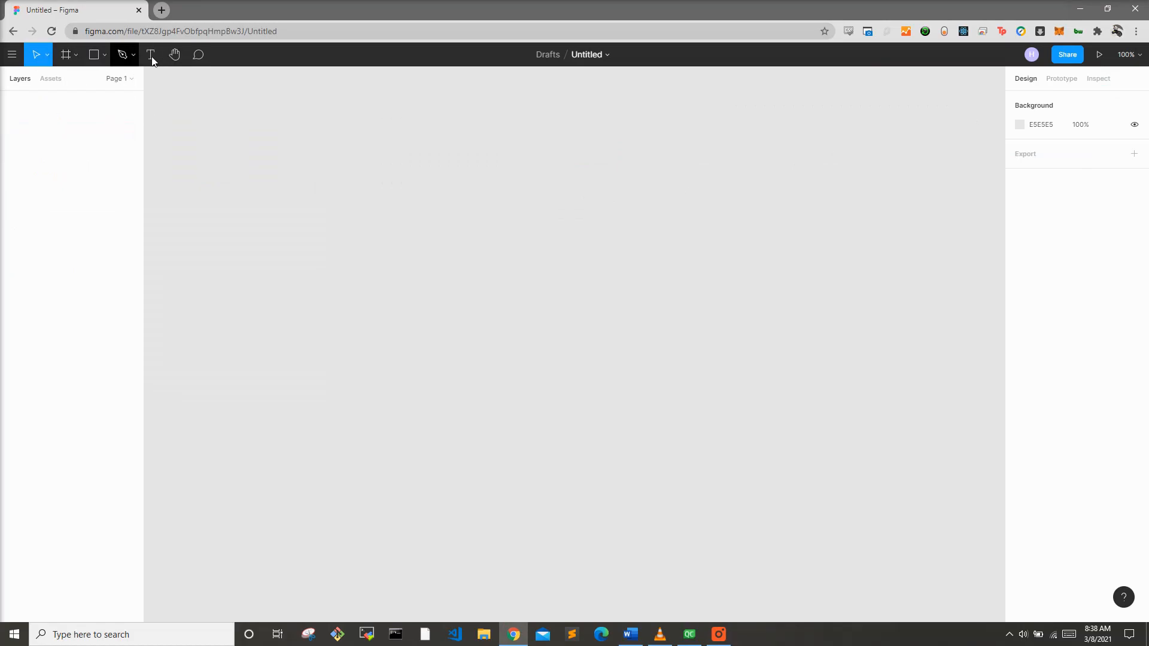
Step: Draw a frame and set its size to 640 by 480
click(65, 60)
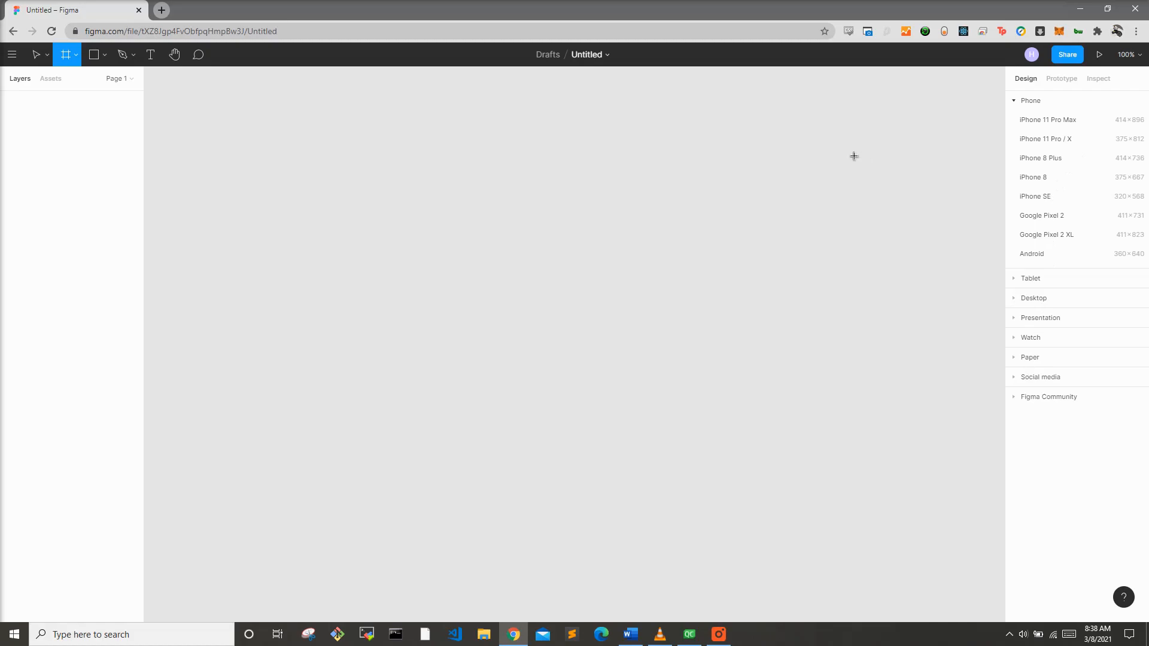
drag(347, 145, 648, 349)
click(1036, 167)
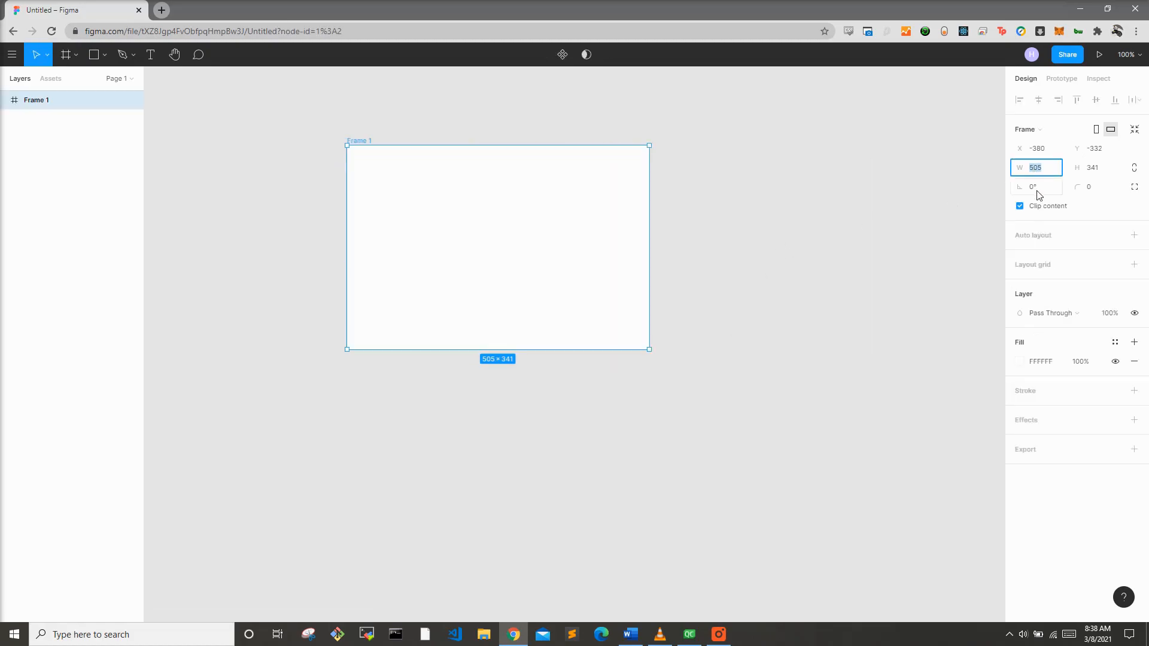
text(64)
key(Tab)
text(480)
key(Return)
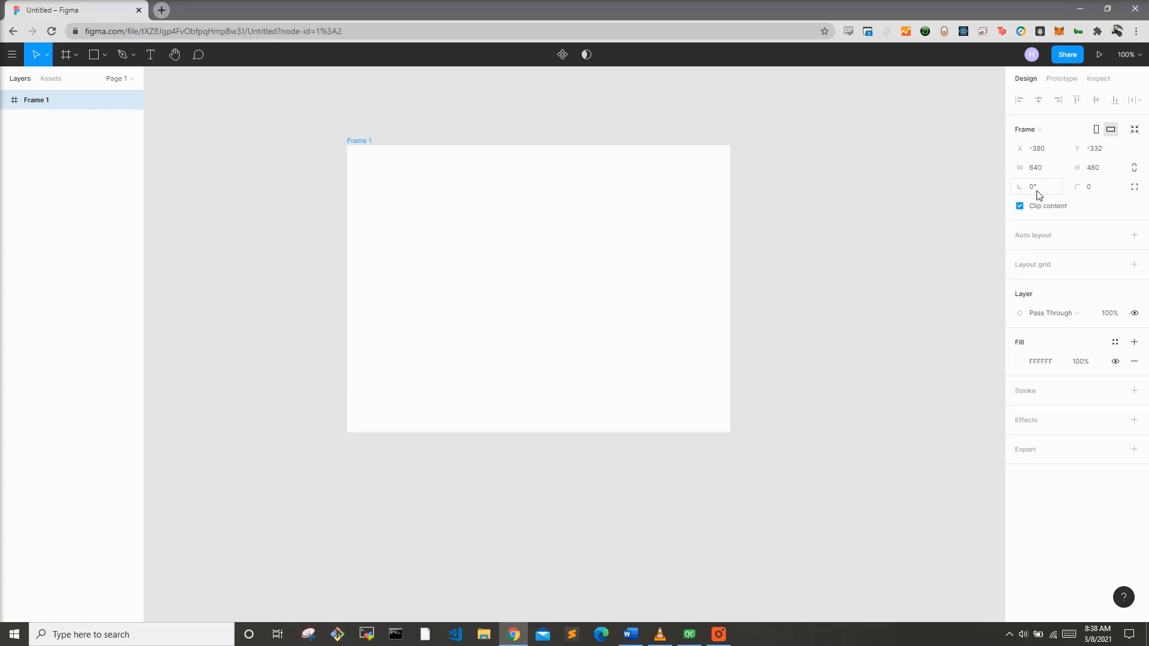
Step: Draw a rectangle covering the whole frame and fill it black
click(91, 57)
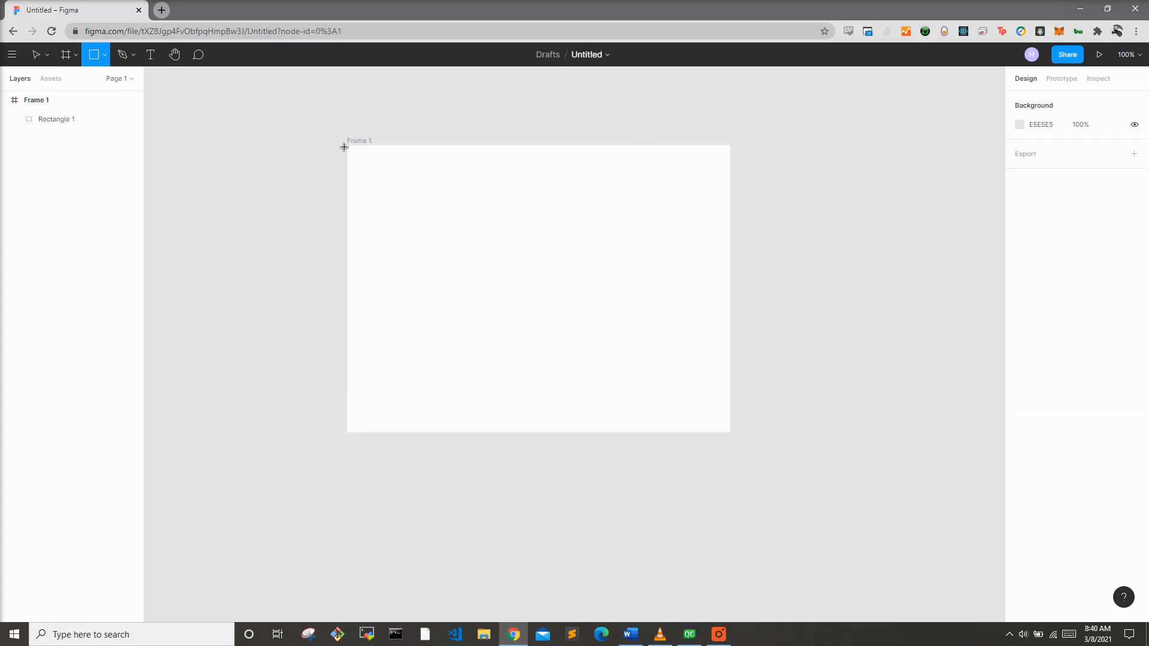
drag(345, 147, 731, 436)
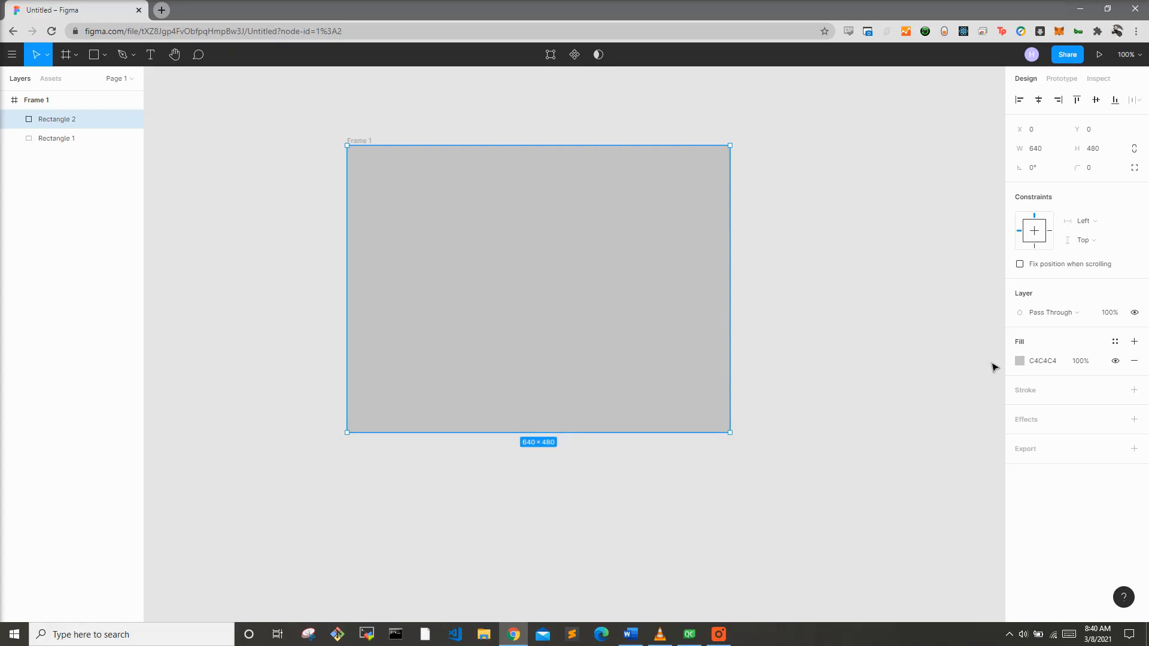
click(1017, 360)
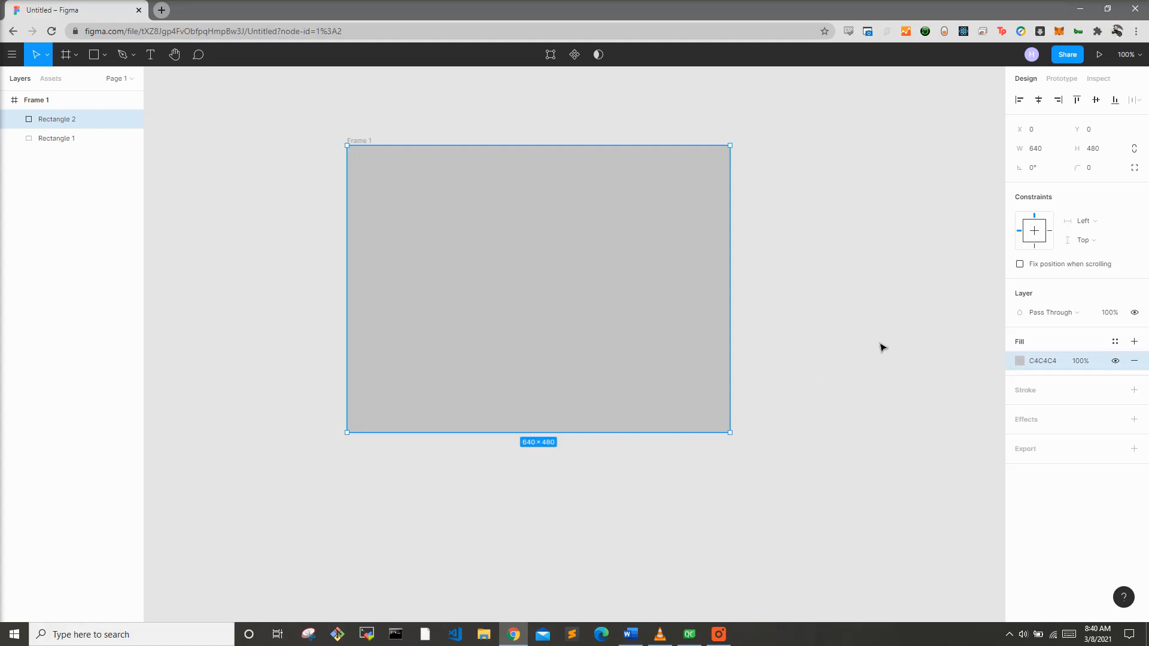
click(1019, 360)
drag(931, 382, 788, 482)
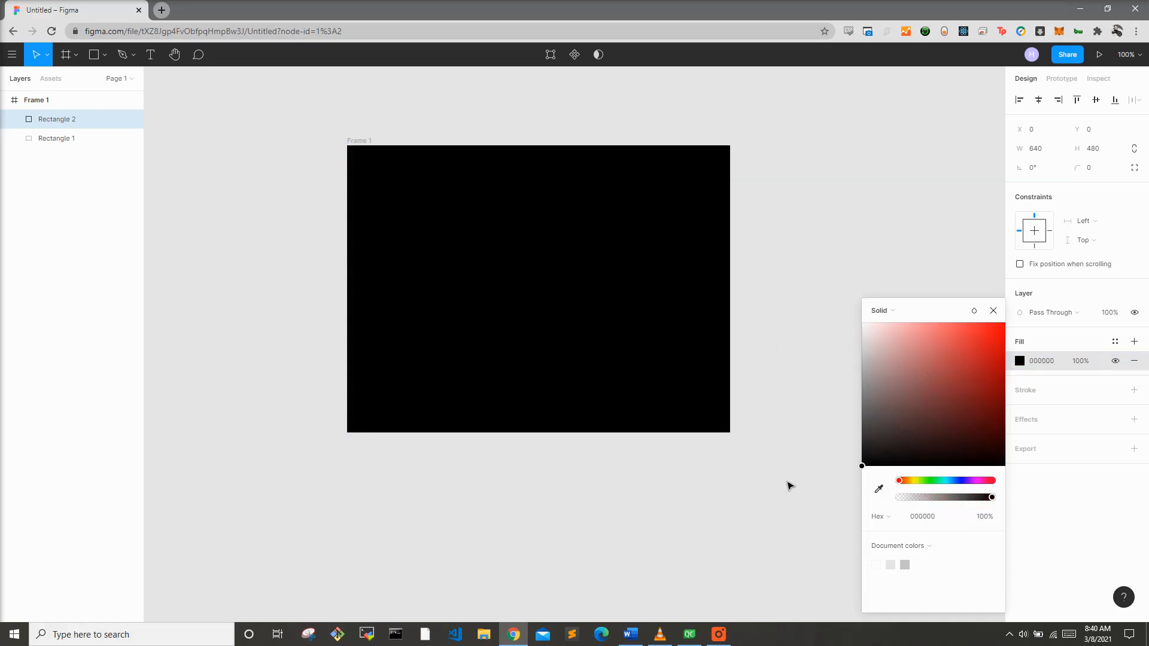
click(774, 492)
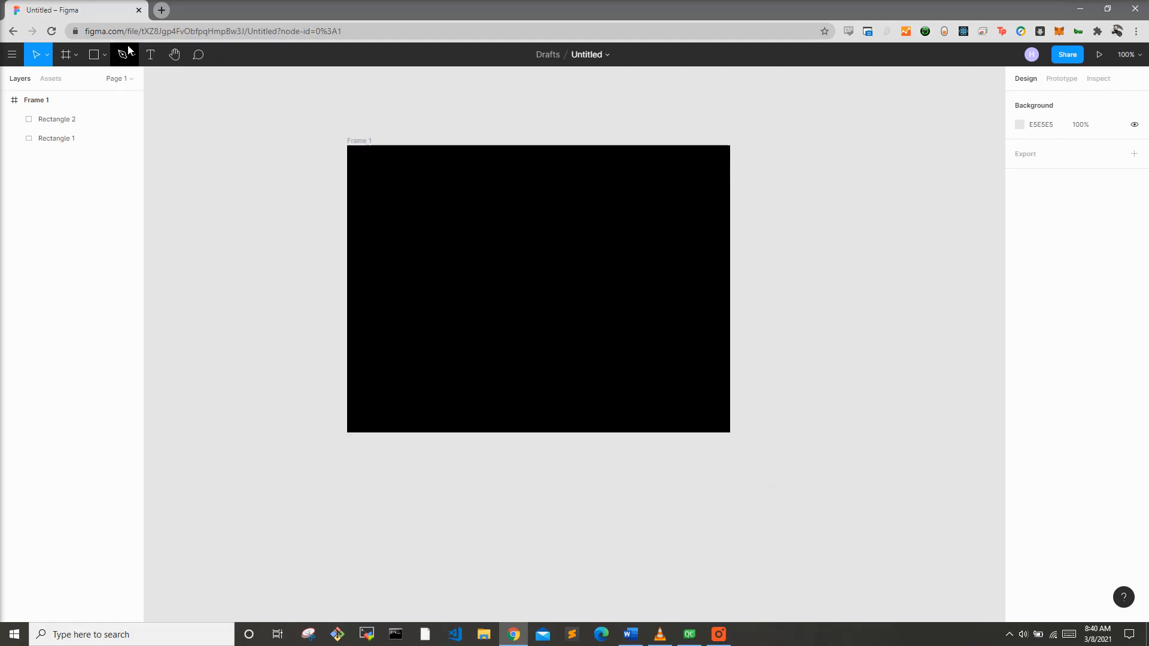
Step: Add the text "65" inside the frame and set its fill to white FFFFFF
click(150, 54)
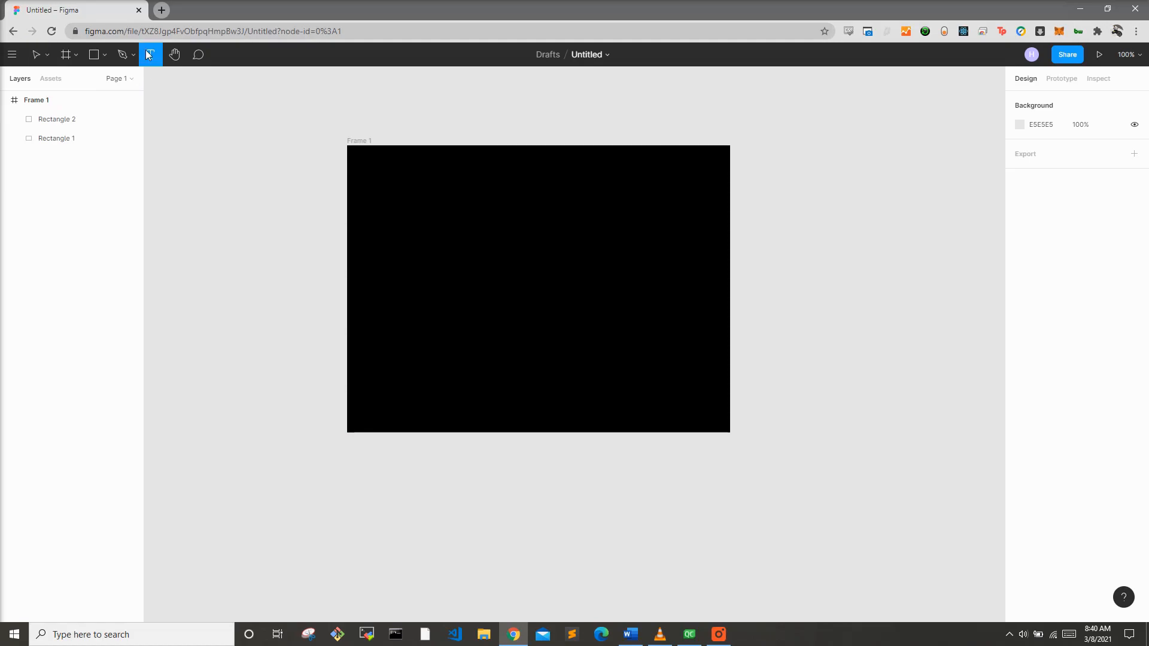
click(474, 250)
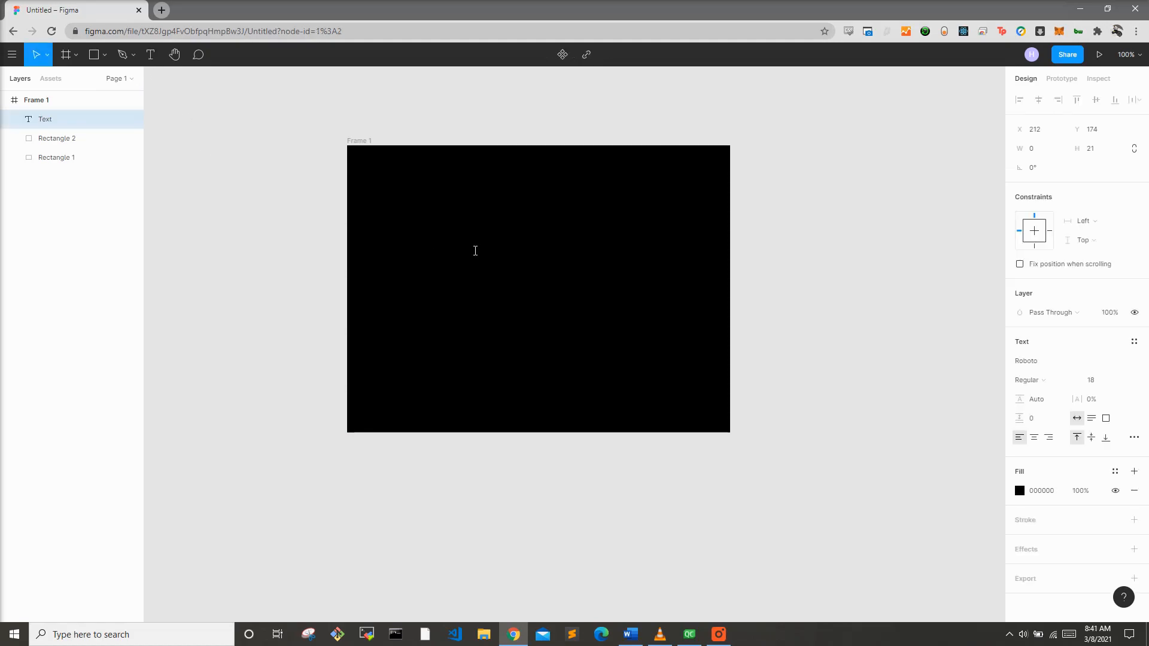
text(65)
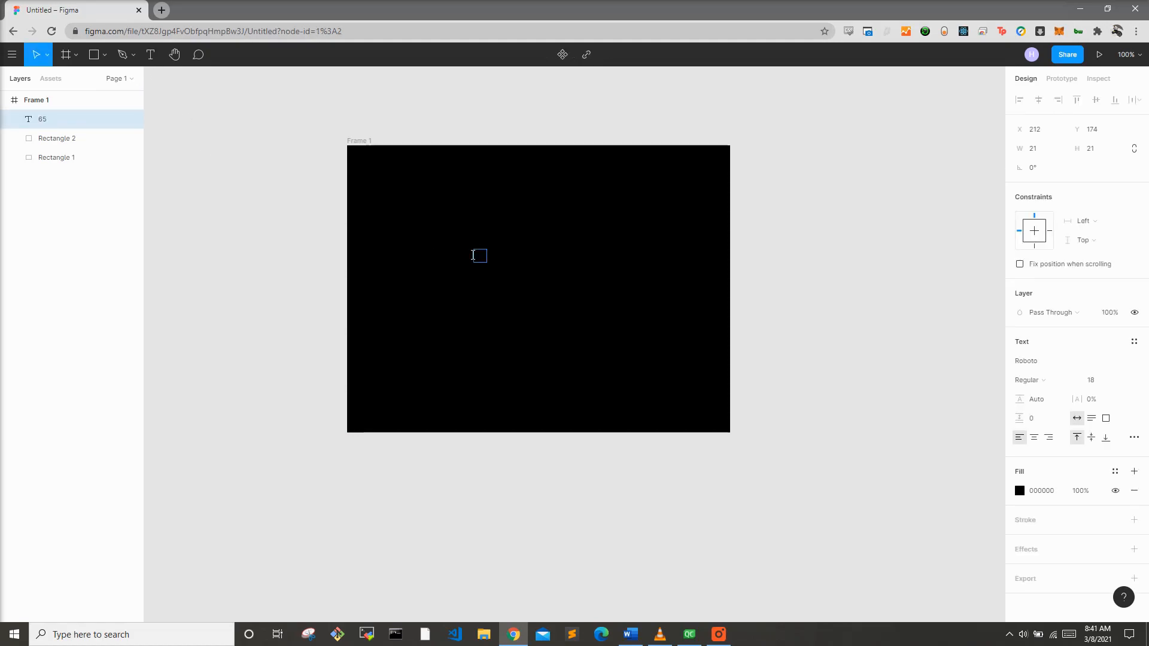
key(ctrl+a)
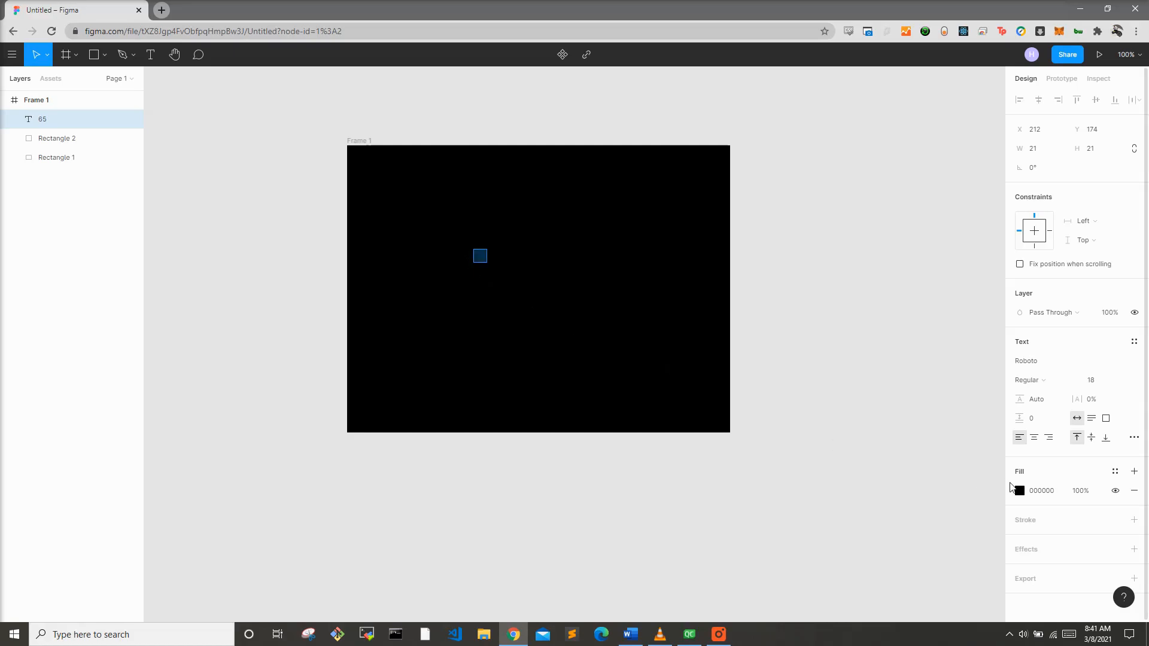
click(1020, 491)
text(FFFFFF)
key(Return)
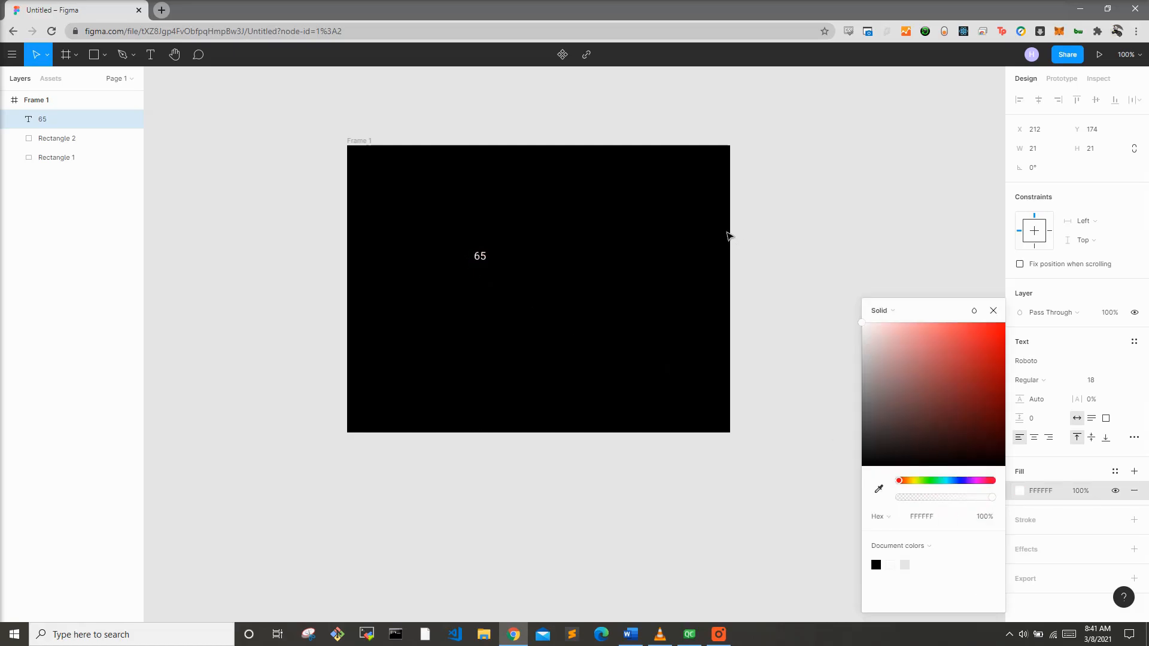
Step: Set the 65 text's font size to 200
click(1123, 381)
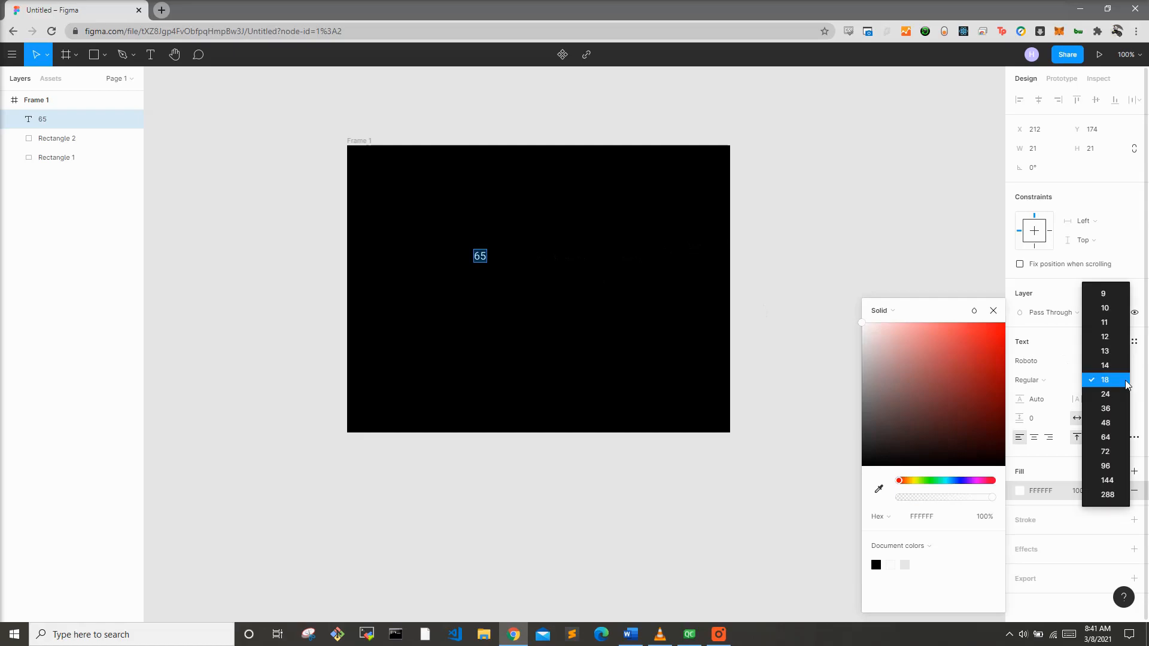
click(1107, 480)
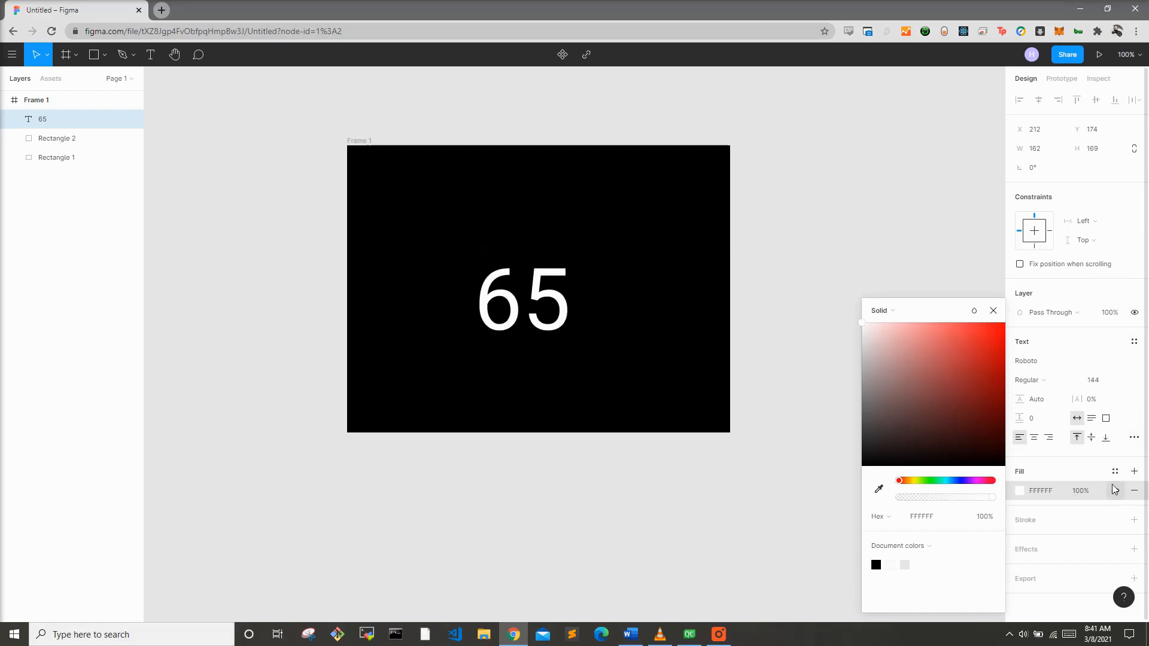
click(1089, 383)
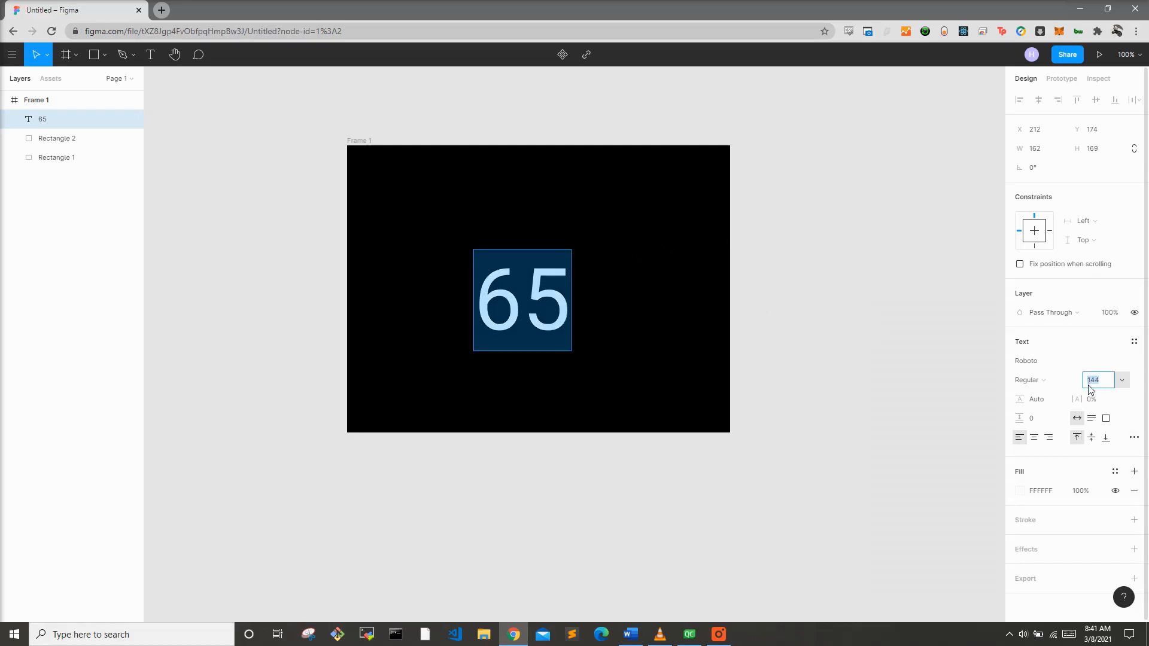
text(200)
key(Return)
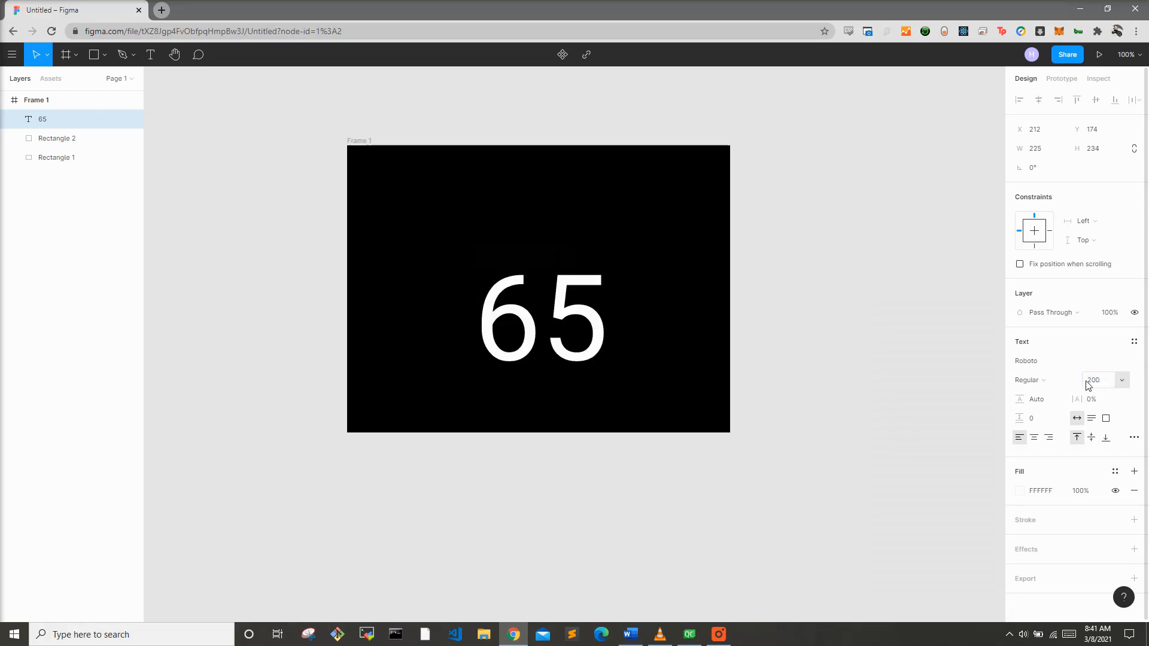
Step: Move the 65 text to the centre of the frame
key(Return)
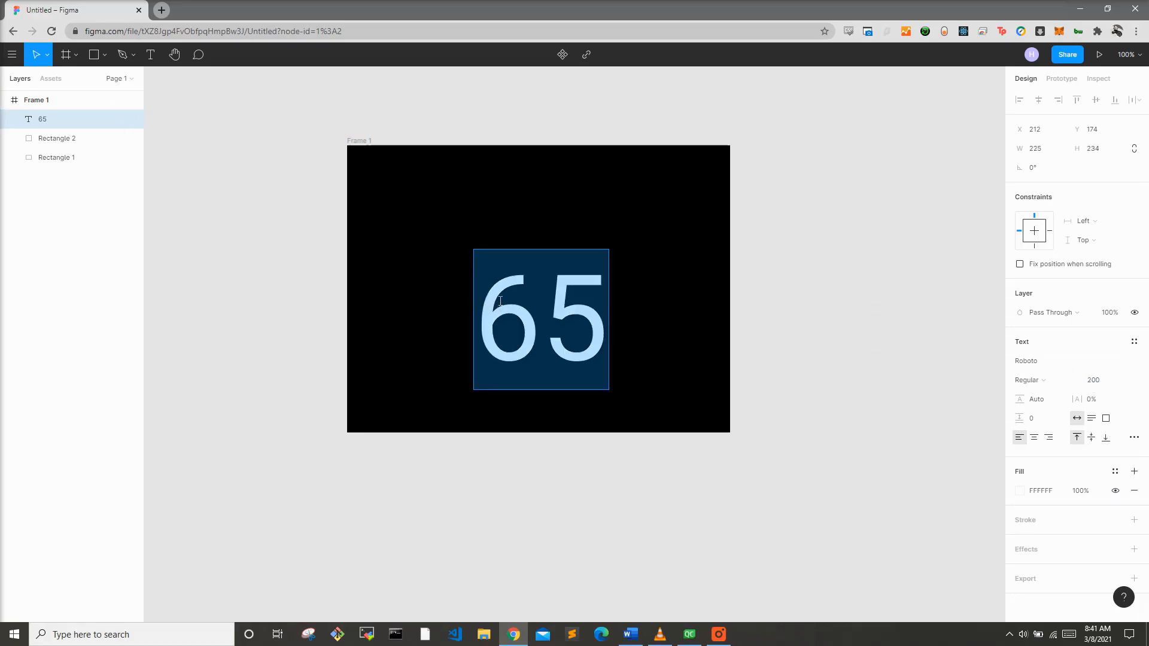
key(Escape)
drag(516, 312, 500, 287)
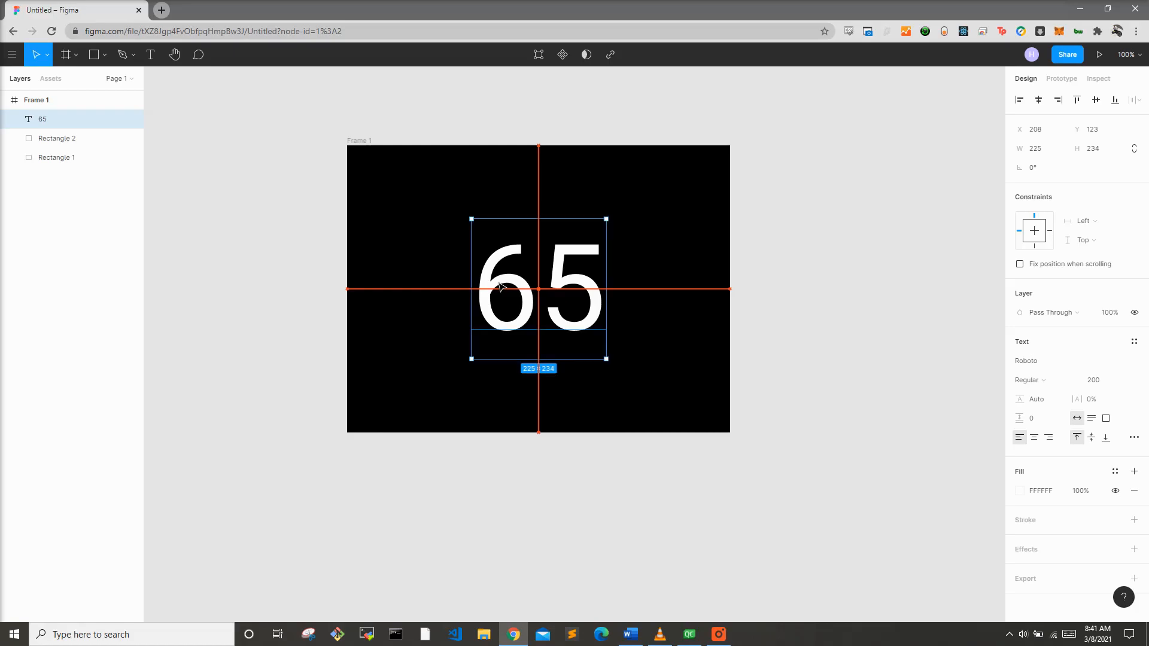
click(771, 269)
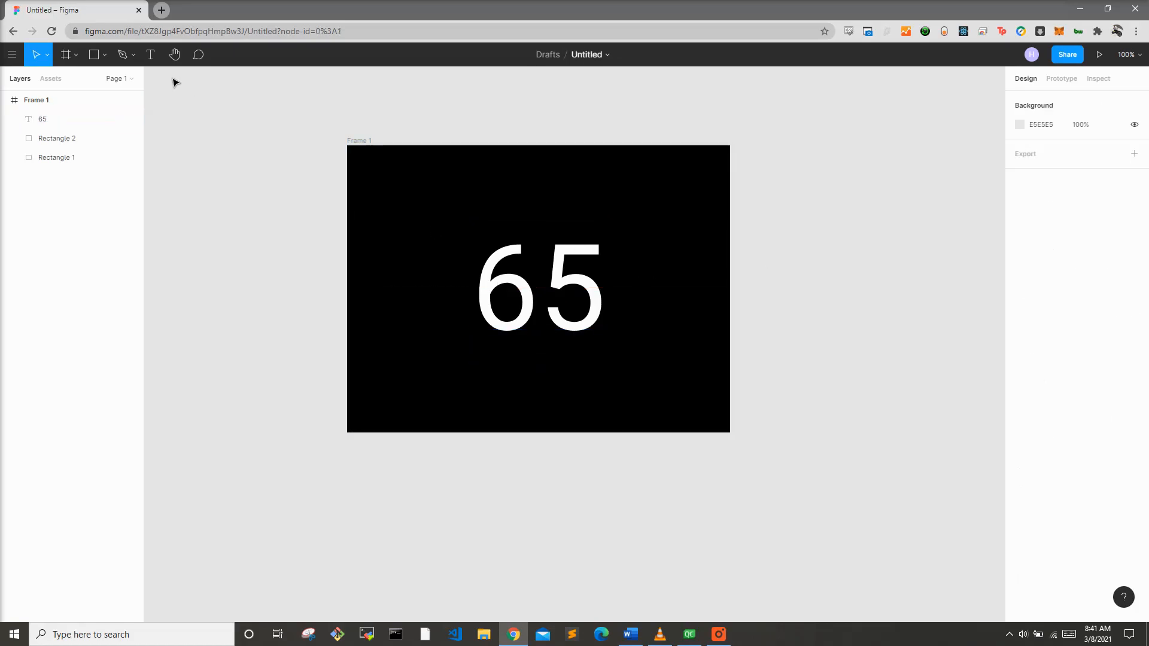
Step: Add a new text reading "Heating..." on the canvas outside the frame
click(155, 58)
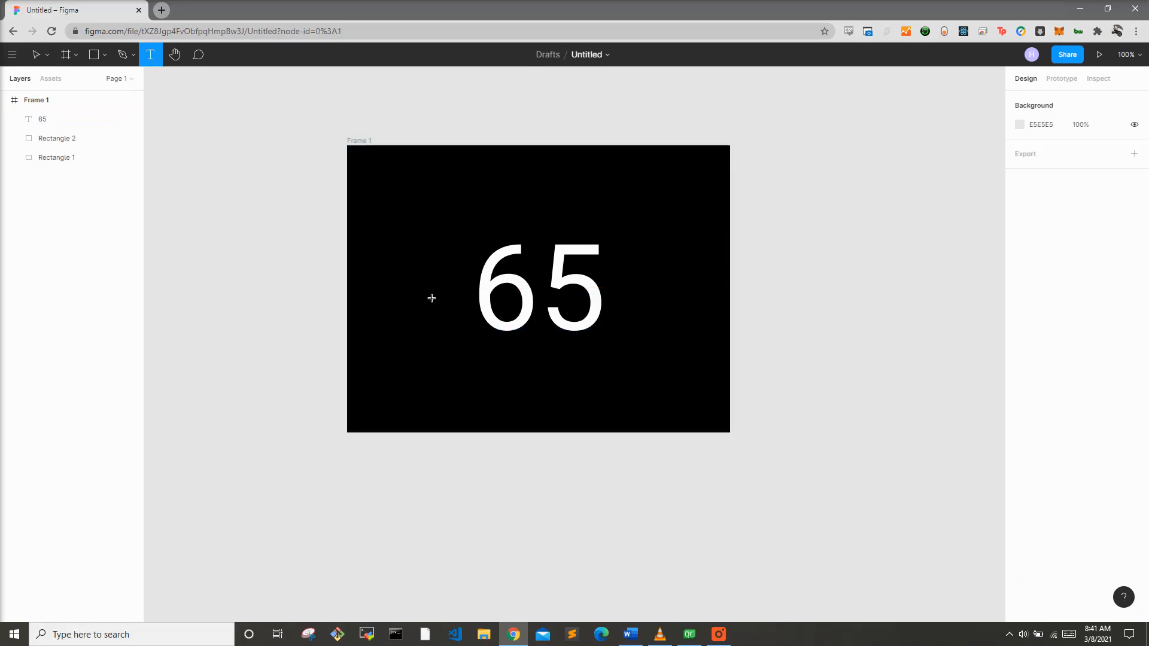
click(497, 359)
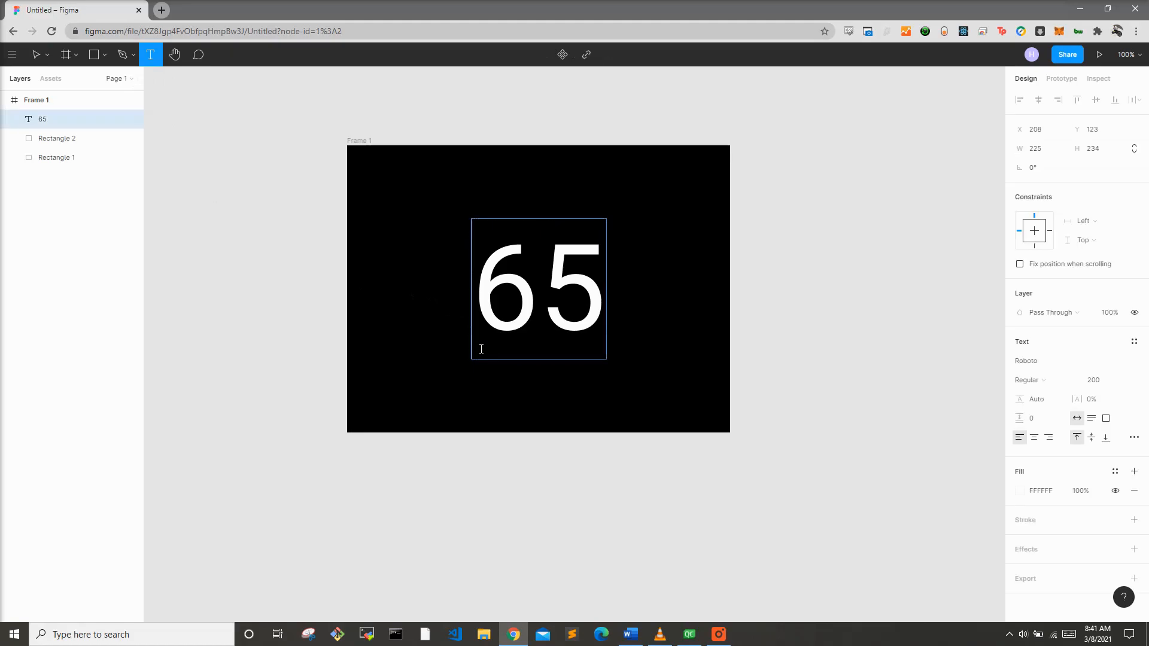
click(219, 123)
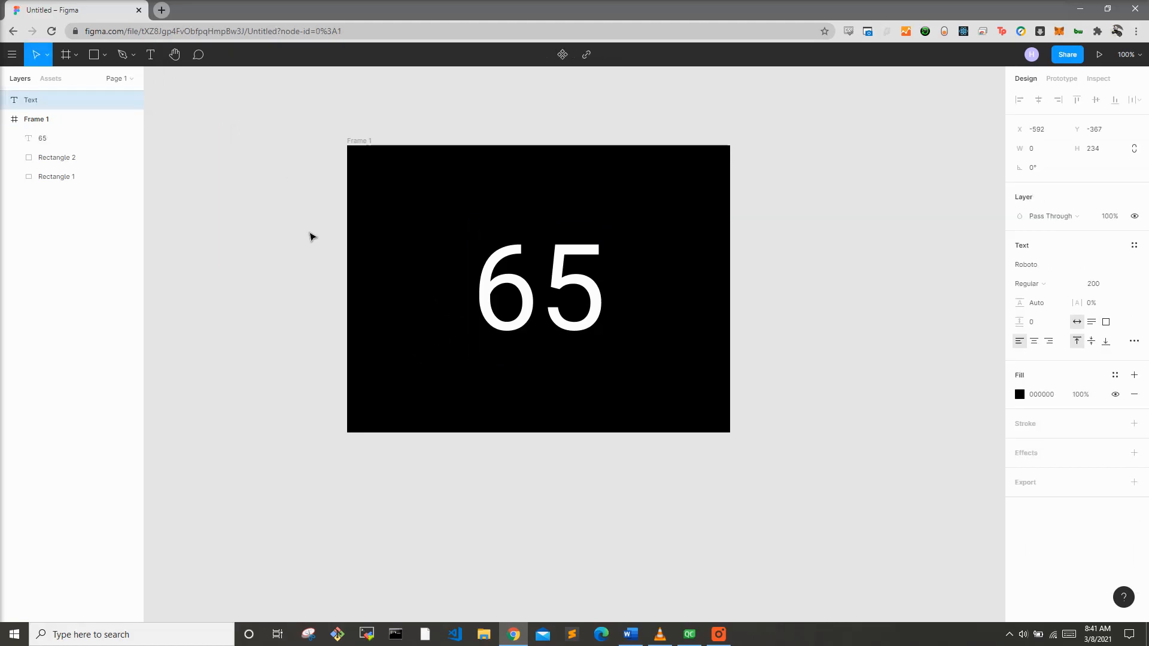
text(Heating)
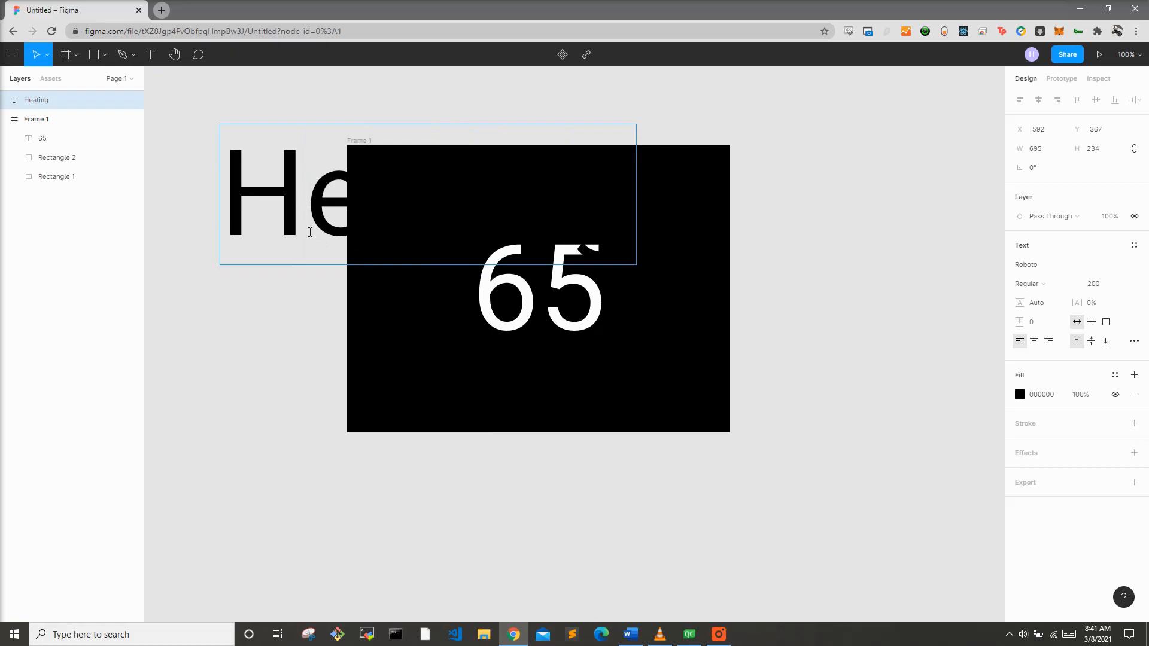
text(...)
Step: Set the Heating... text's fill to white FFFFFF
key(ctrl+a)
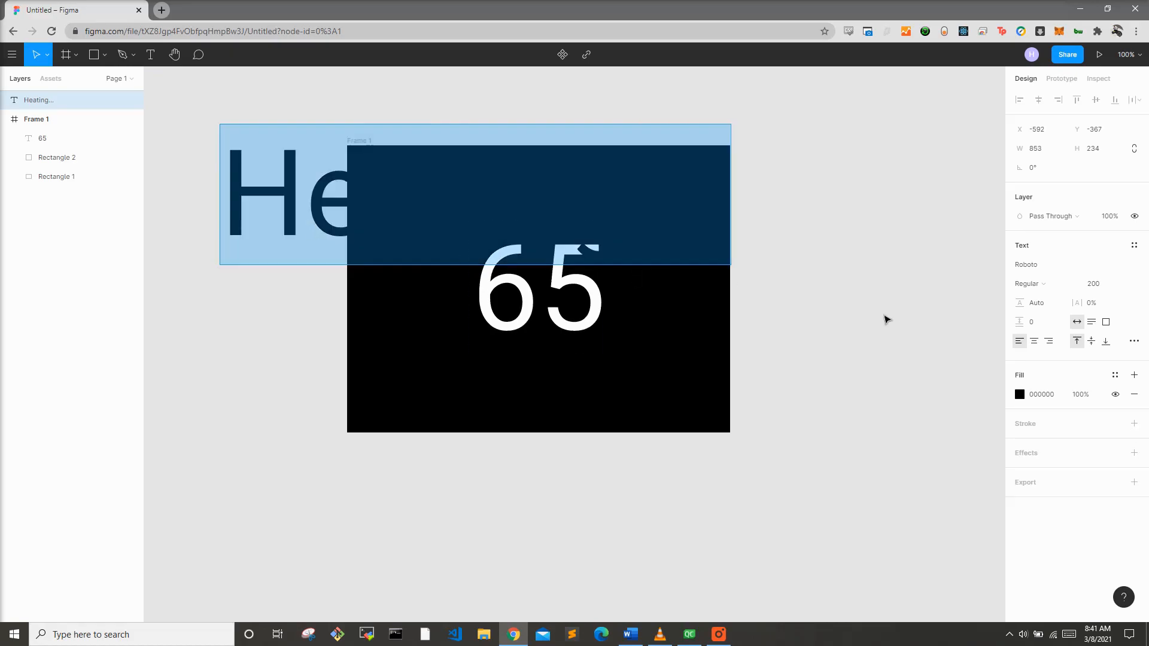
click(1019, 395)
text(FFFFFF)
key(Return)
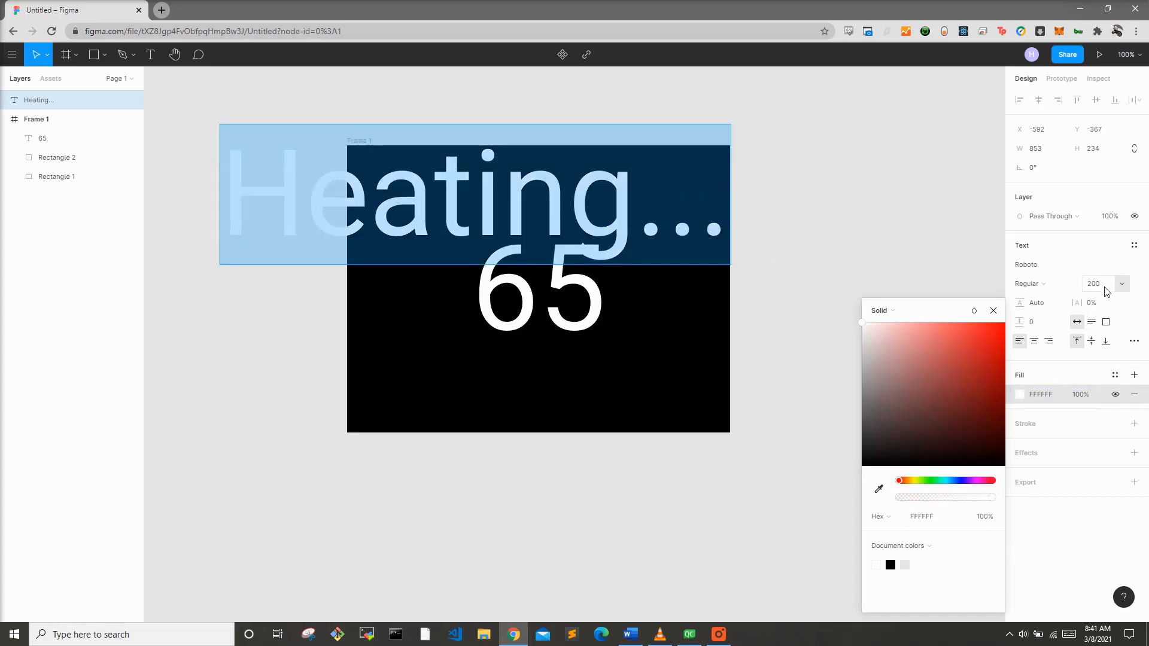
Step: Set the Heating... text's font size to 36
click(1120, 285)
click(1114, 408)
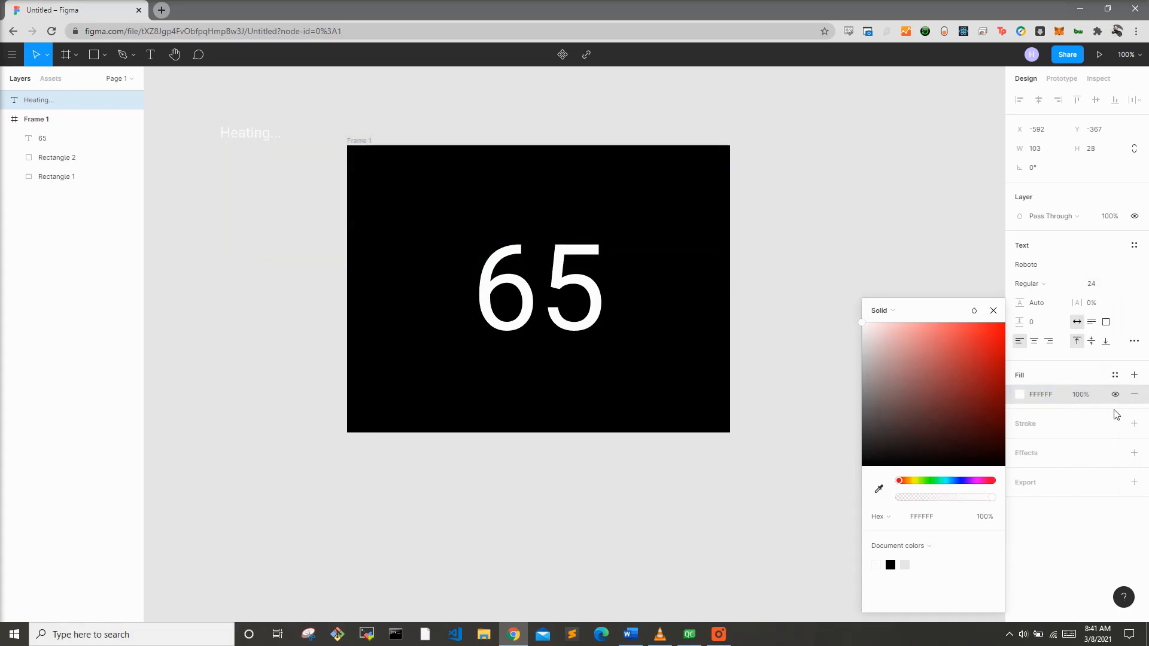
click(1120, 284)
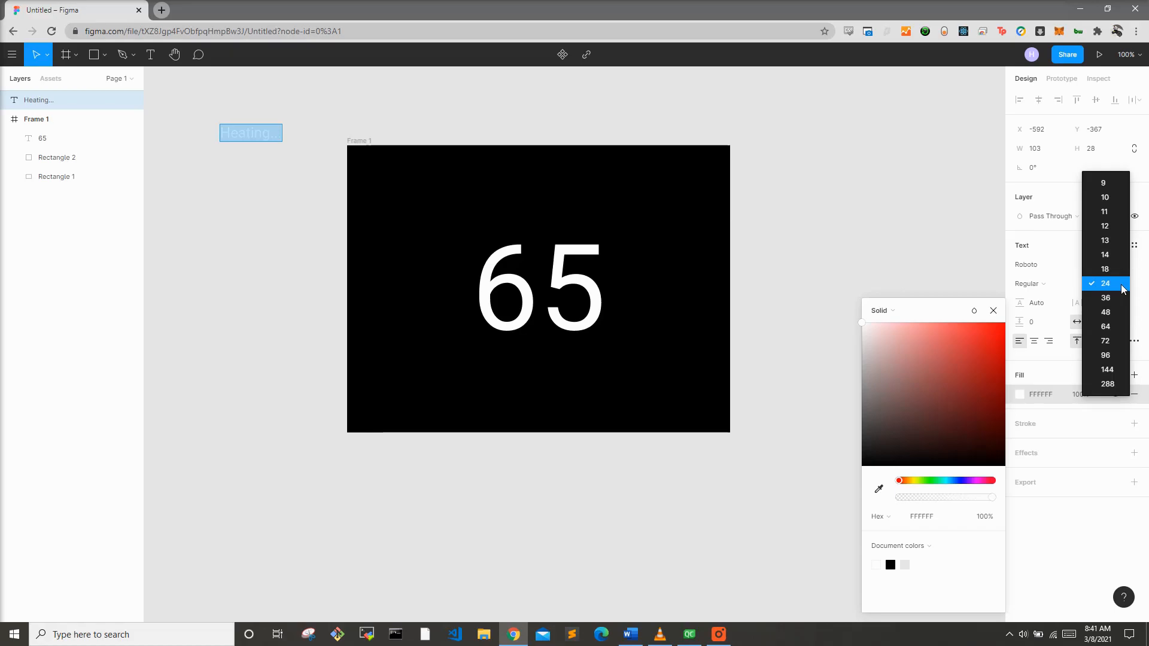
click(1120, 303)
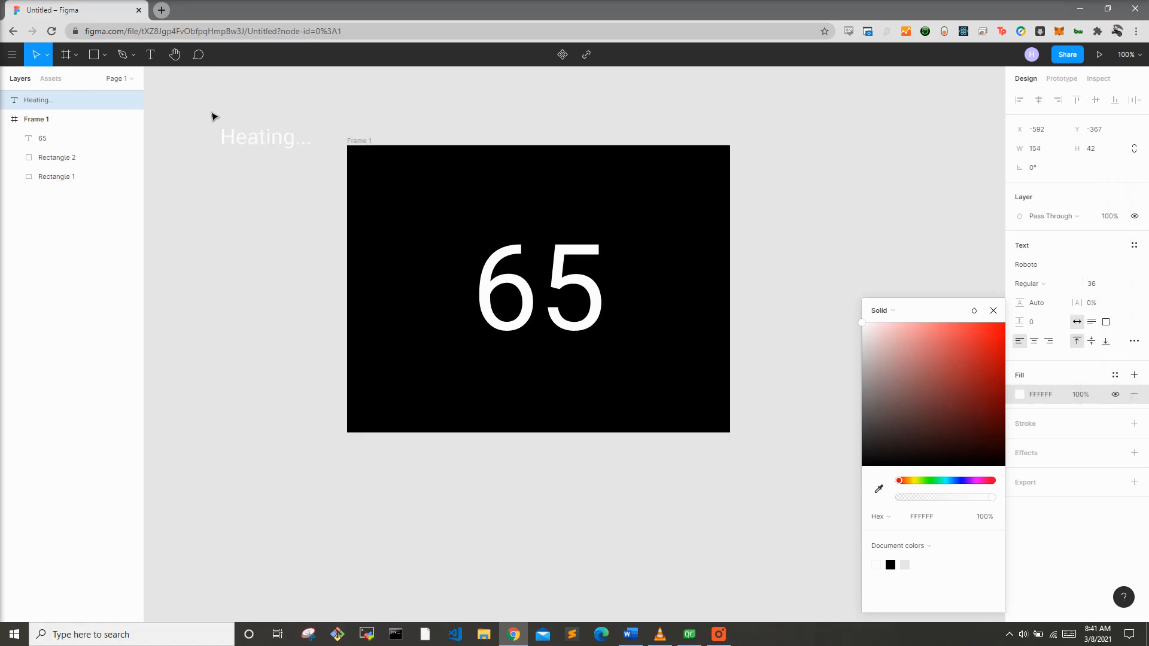
Step: Move the Heating... text into the frame, centred horizontally below the 65
key(Escape)
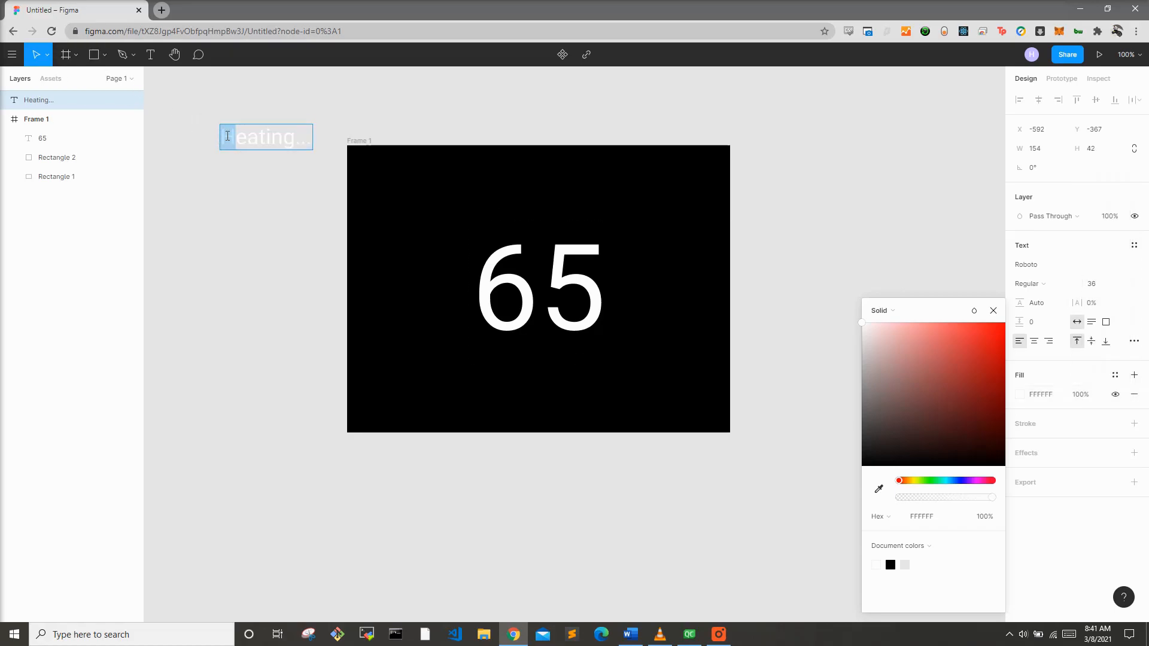
drag(239, 136, 514, 374)
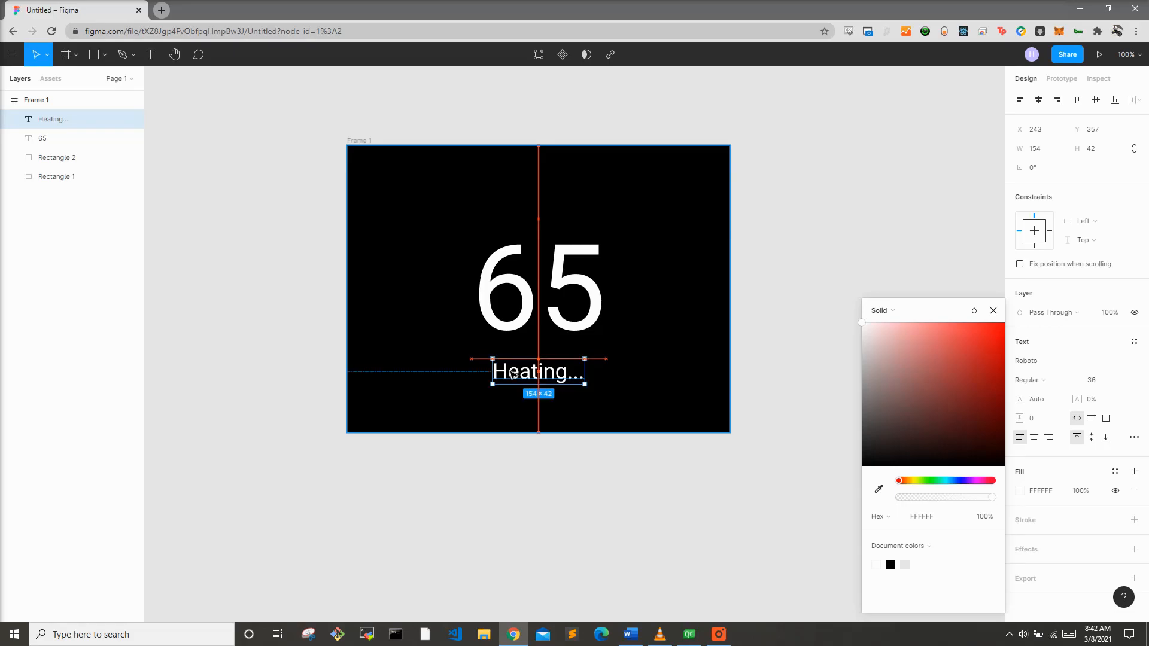
key(Escape)
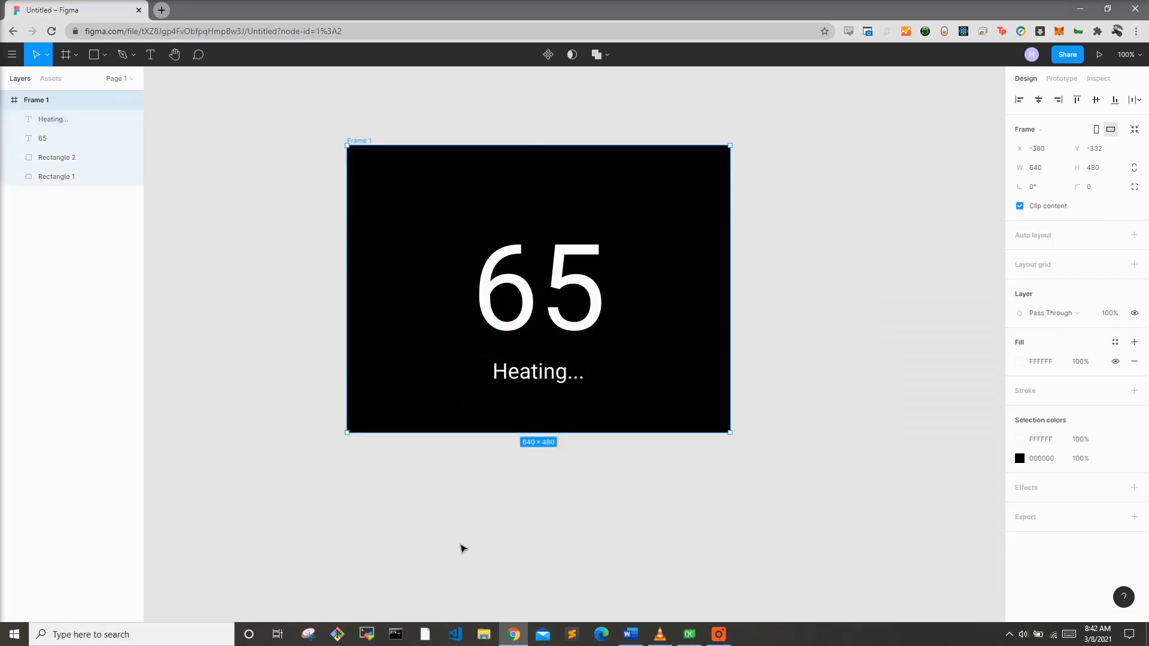
Step: Set the Heating... text's font size to 30
click(515, 378)
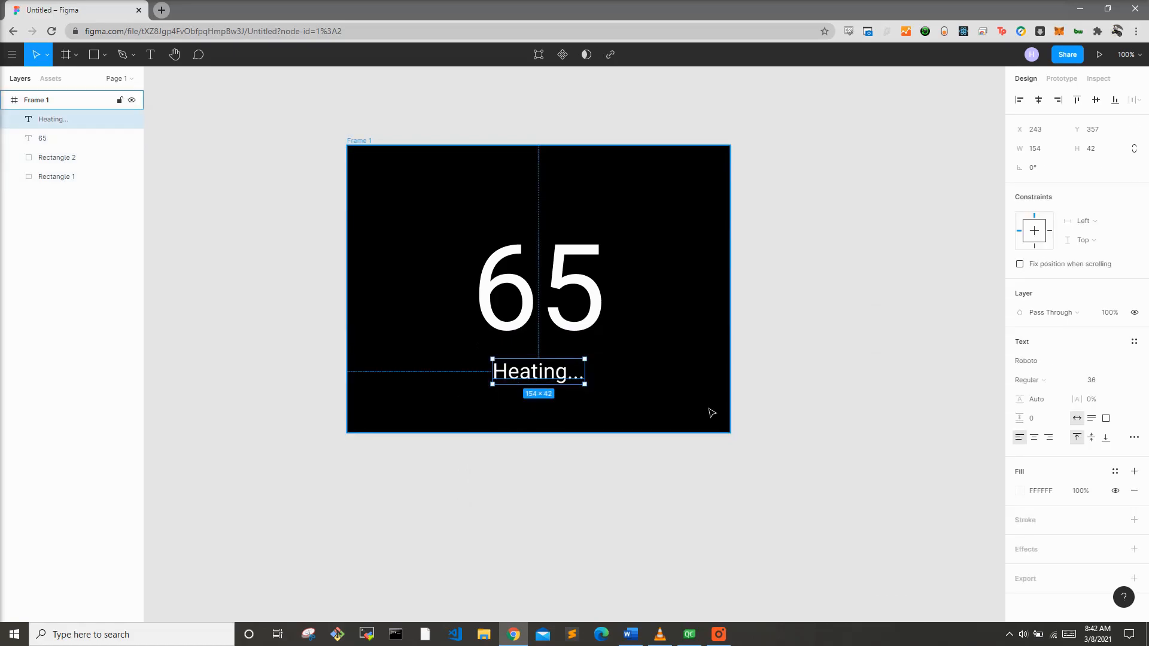
click(1097, 383)
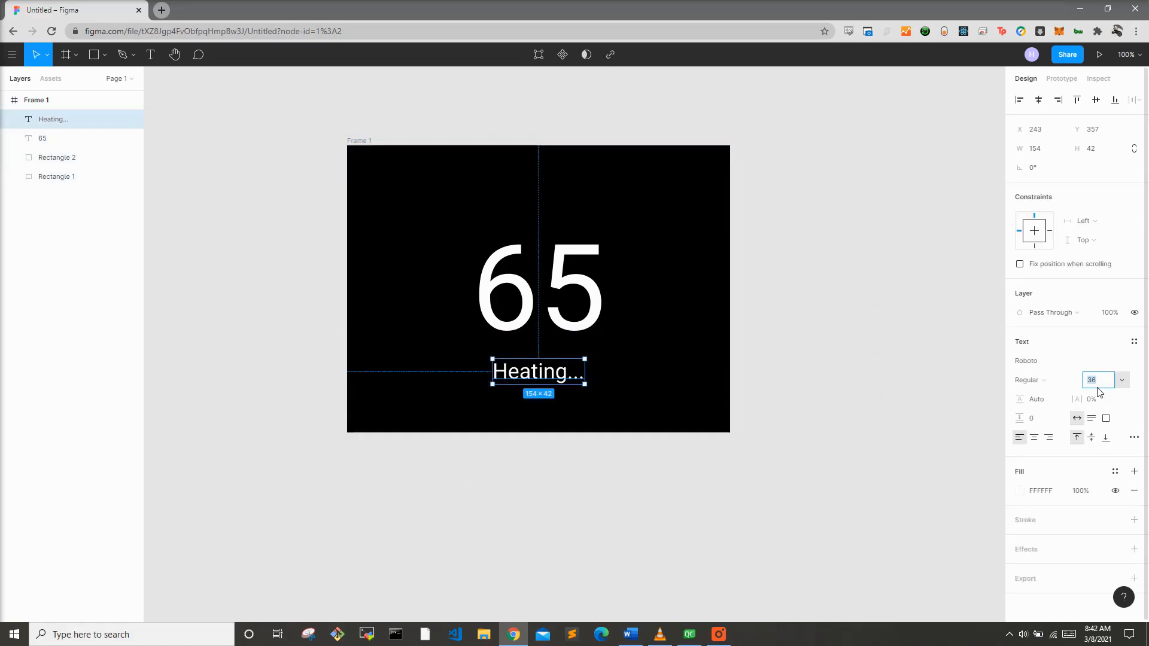
text(30)
key(Return)
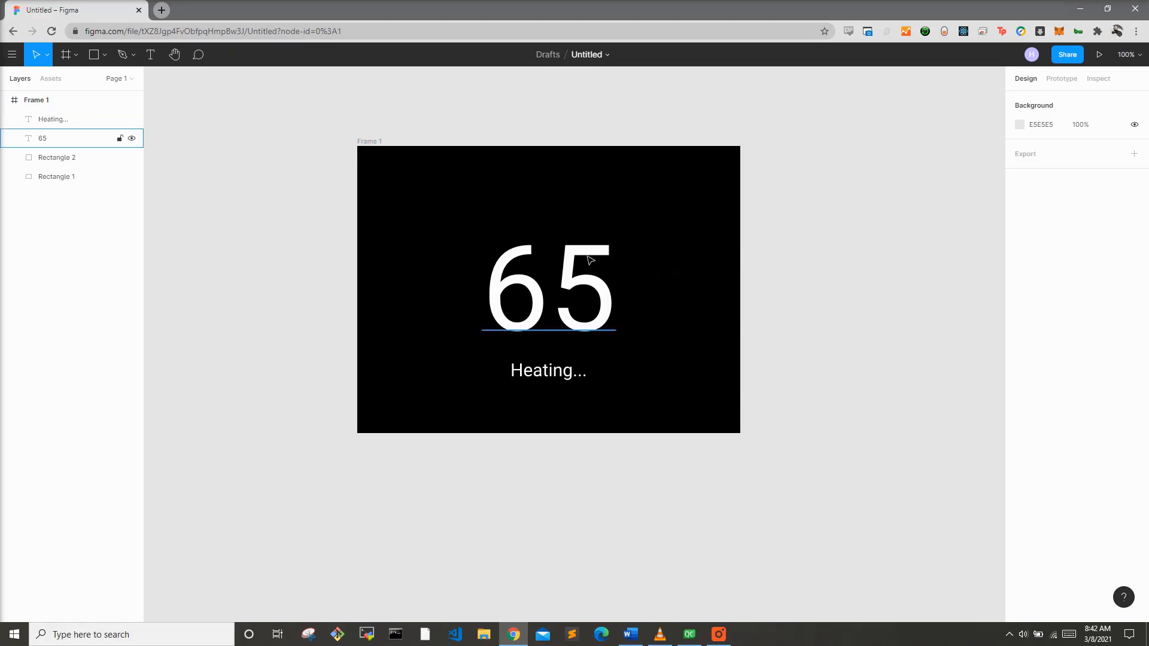
Step: Draw a circle about 76 px across to the right of the 65 and fill it black 000000
click(94, 55)
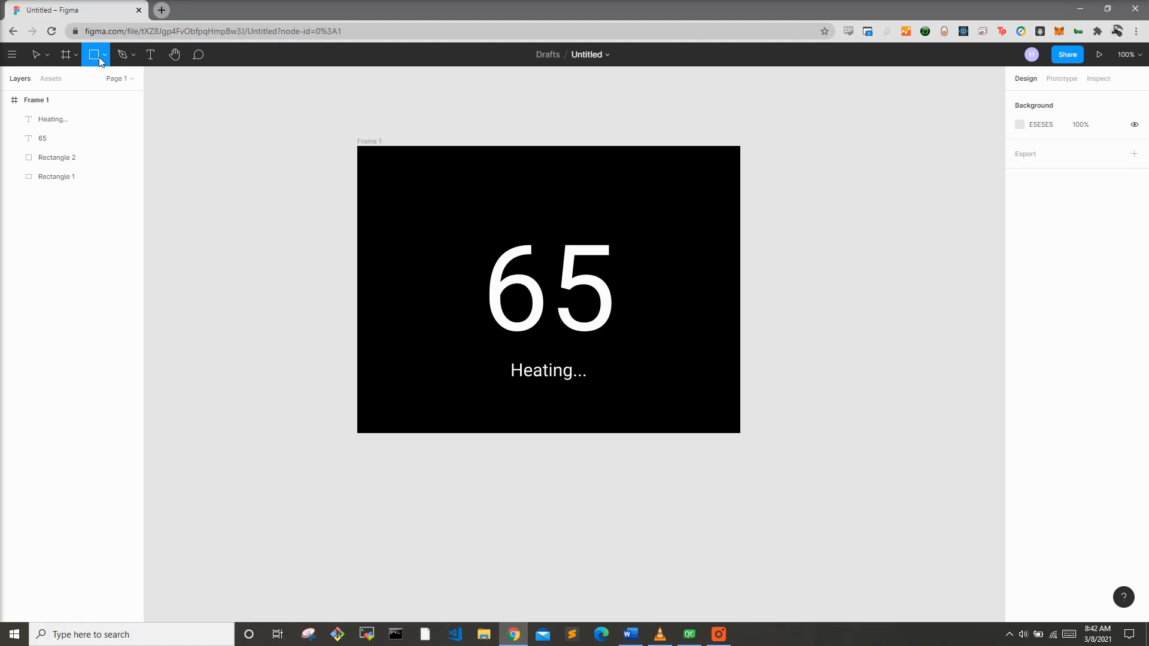
click(98, 56)
click(91, 119)
drag(638, 247, 684, 293)
click(1030, 367)
click(1020, 361)
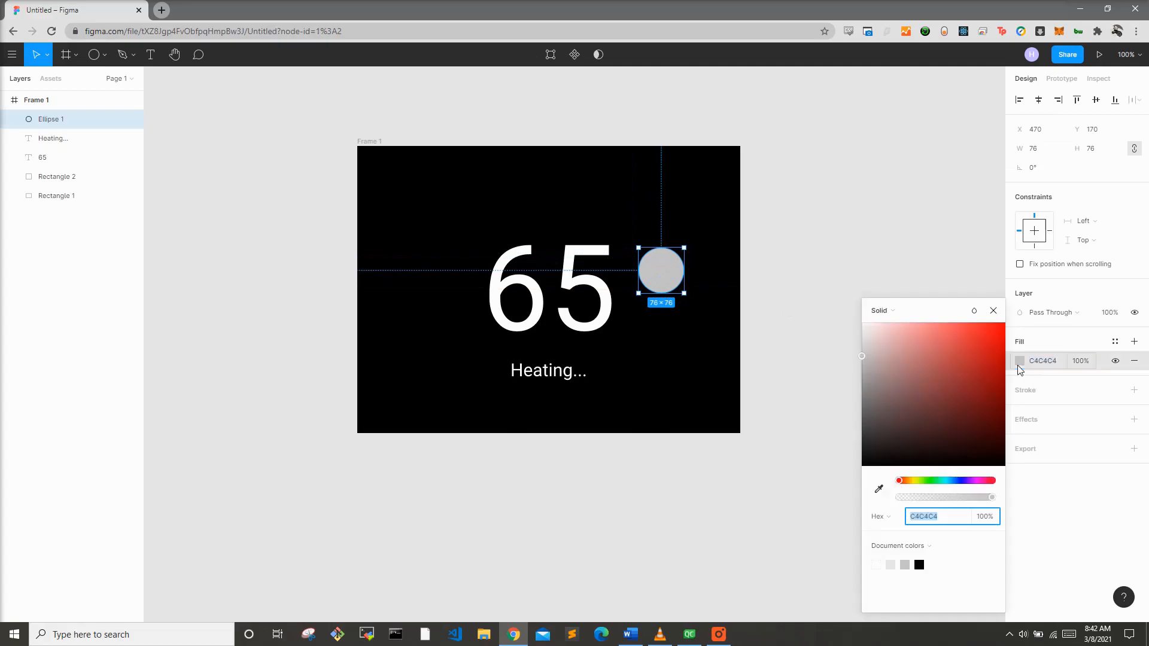
drag(937, 370, 771, 526)
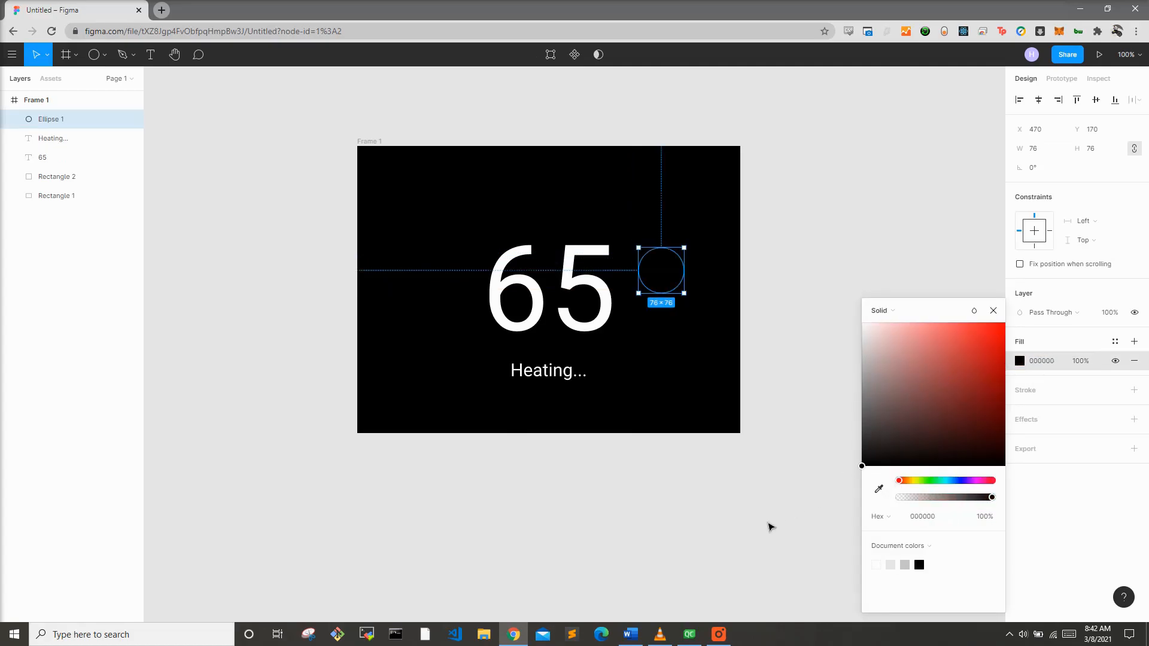
Step: Give the circle a white FFFFFF stroke of weight 4 and shift it slightly right and down
click(1047, 390)
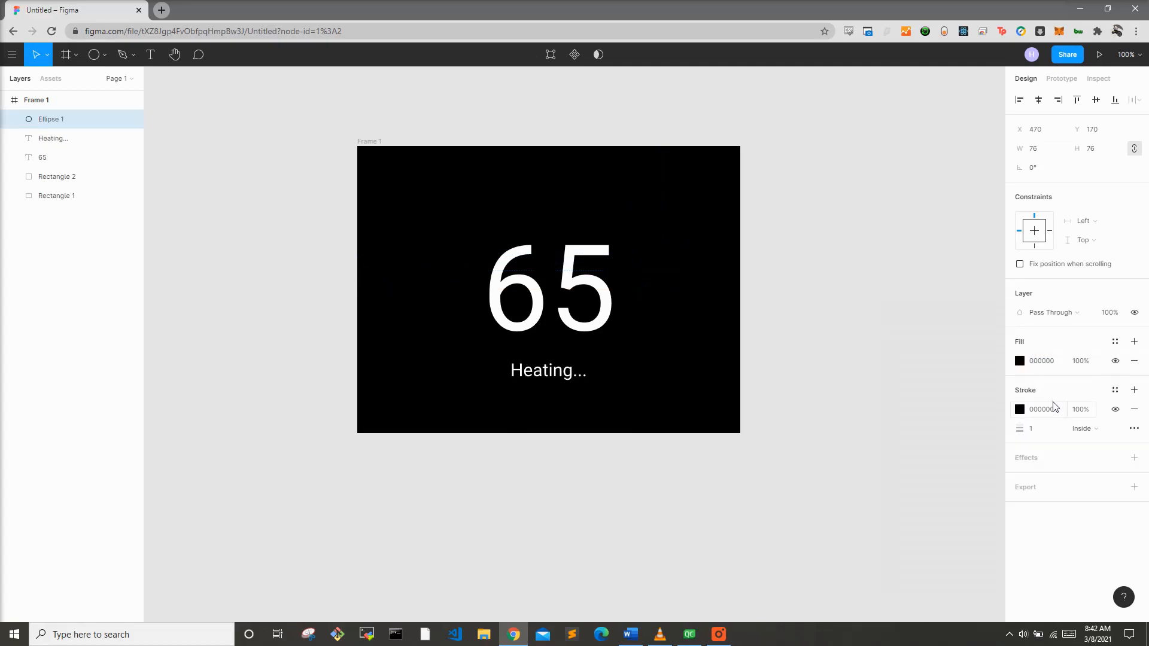
click(1019, 409)
drag(933, 383, 807, 278)
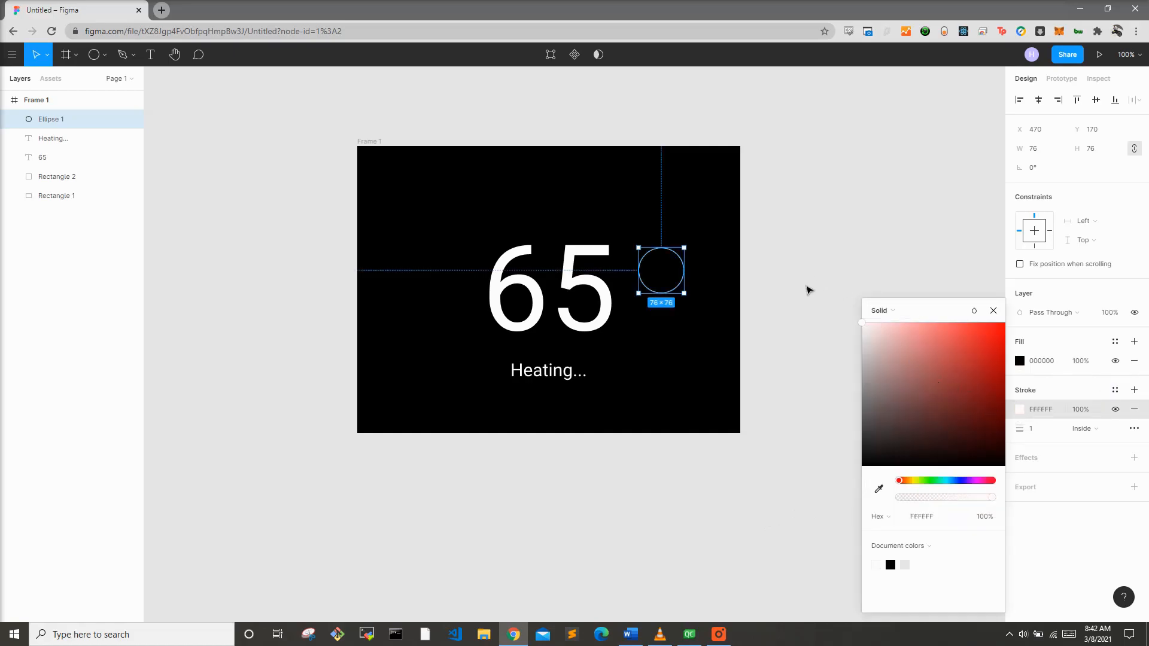
click(1028, 428)
text(4)
key(Return)
drag(667, 282, 685, 302)
click(764, 267)
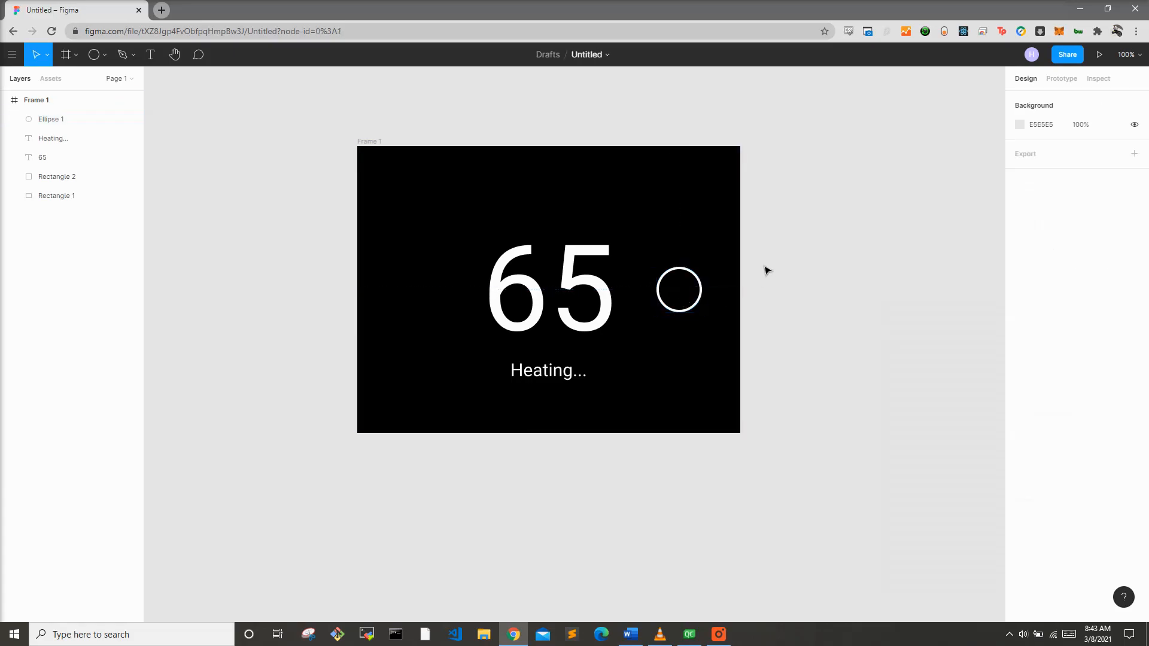
Step: Draw a vertical line about 119 px long upward from the top of the circle
click(96, 55)
click(102, 60)
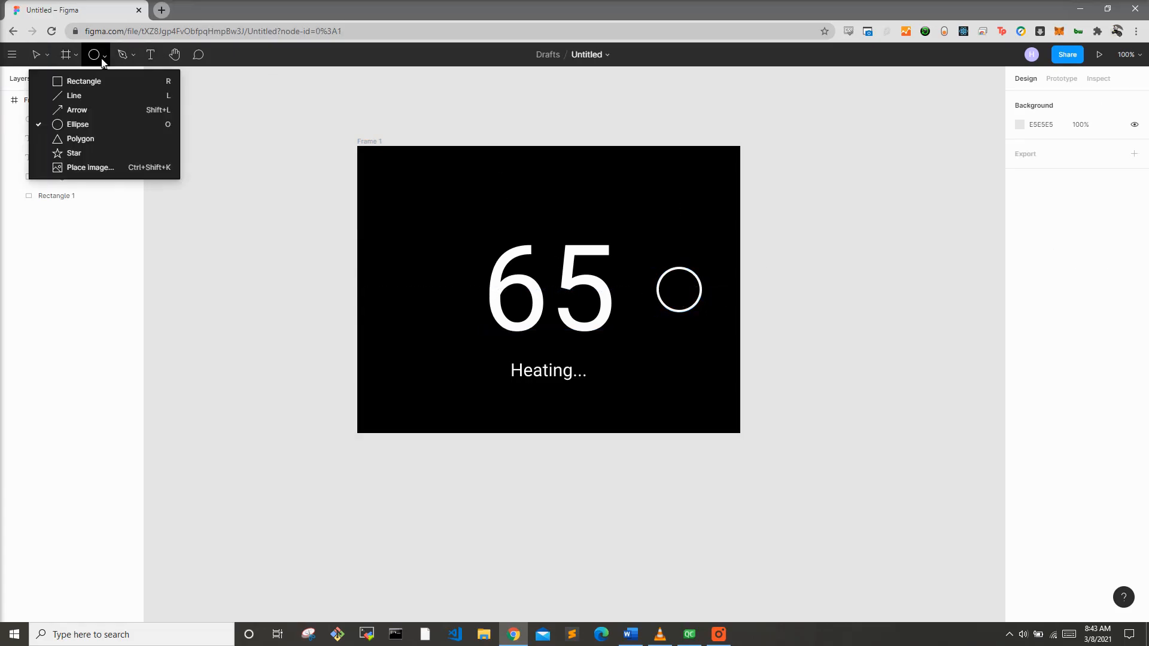
click(92, 92)
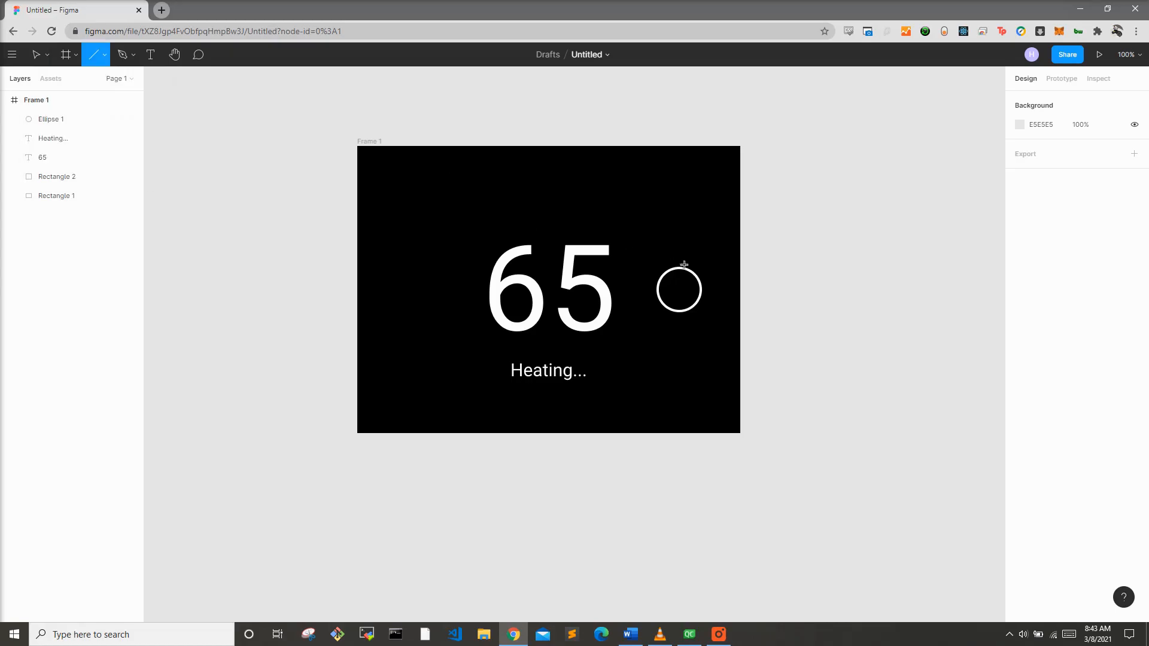
drag(677, 266, 678, 196)
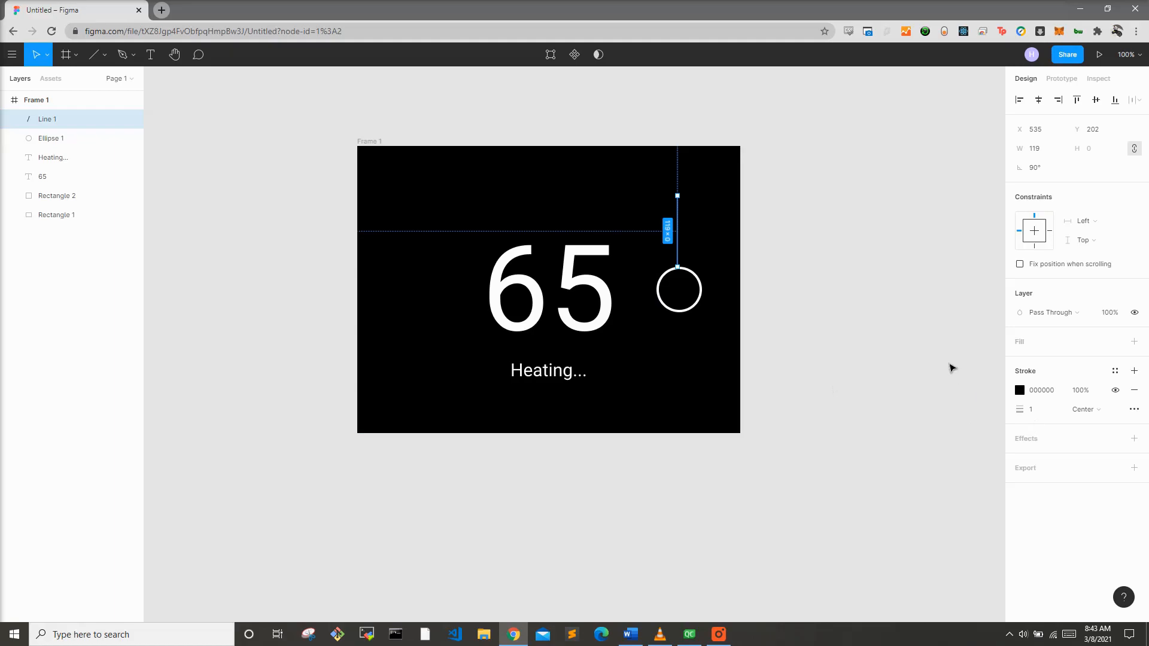
Step: Set the line's stroke colour to white ffffff and its weight to 3
click(1020, 390)
text(ffffff)
key(Return)
click(1043, 412)
text(2)
key(Return)
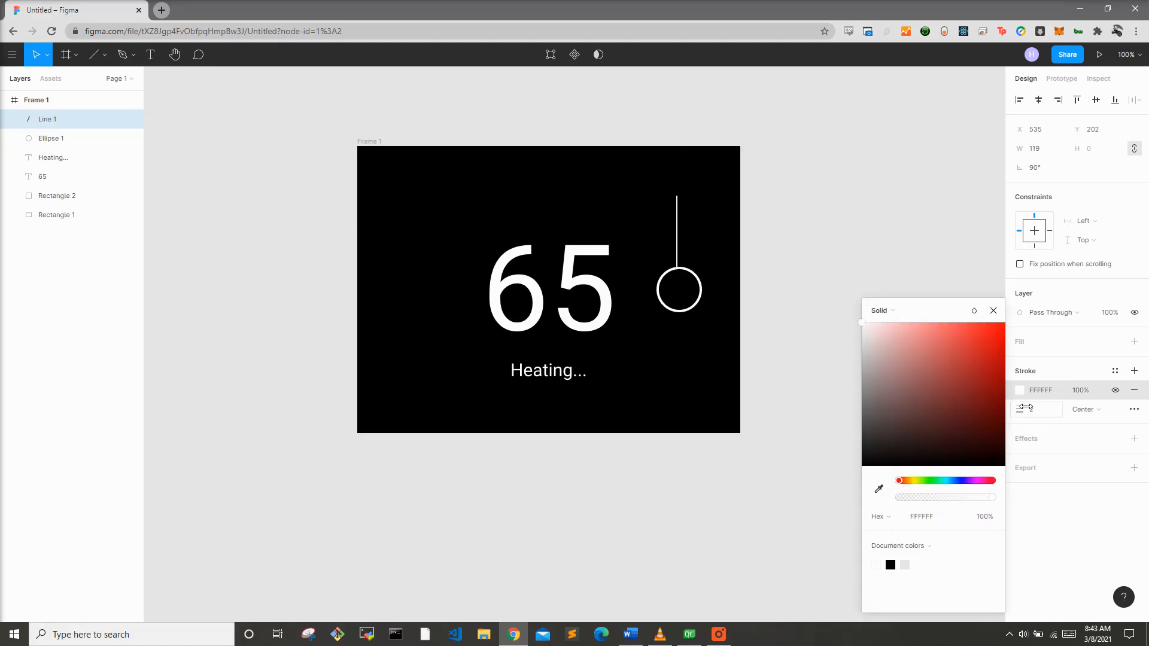
click(1025, 407)
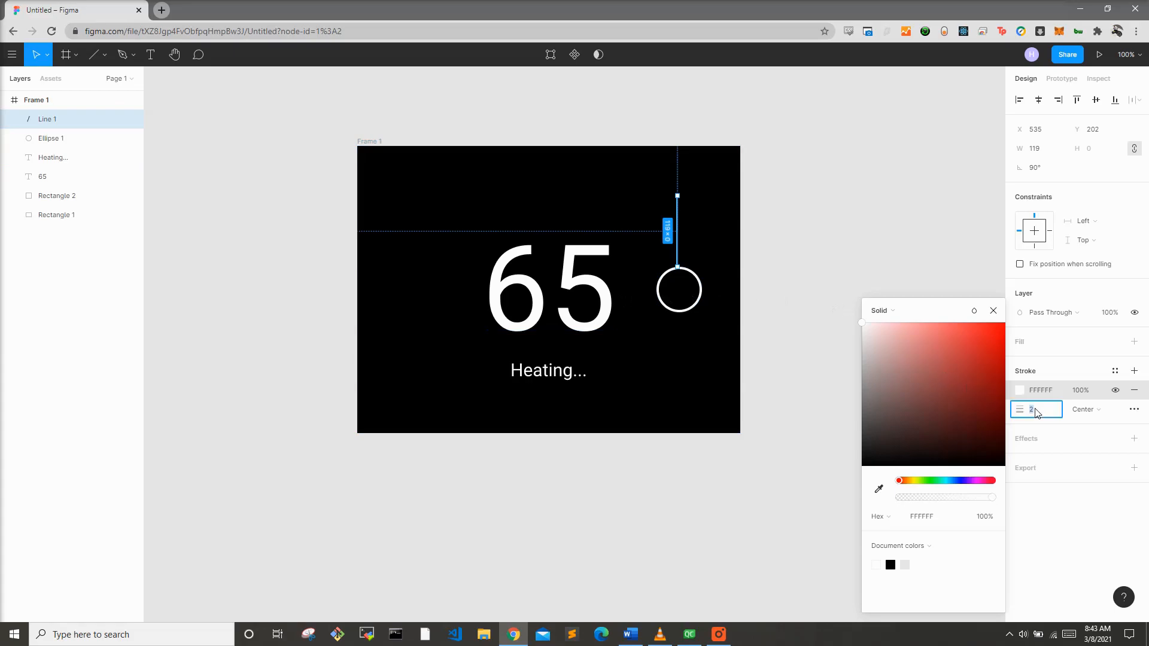
text(3)
key(Return)
click(796, 218)
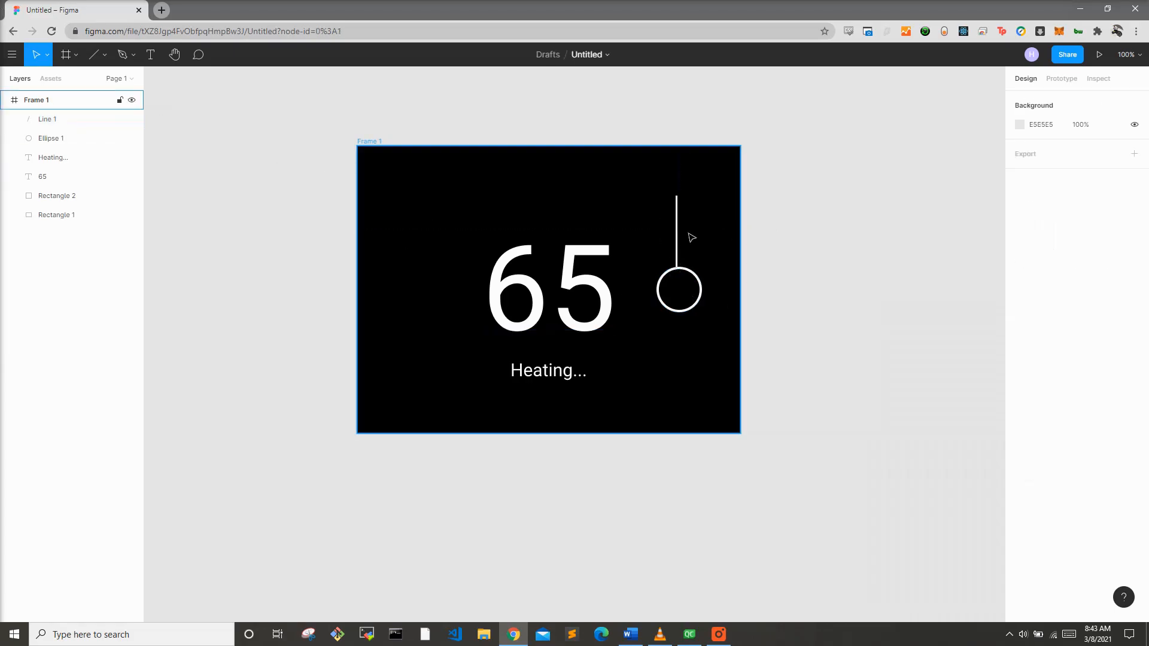
Step: Centre the line on the circle and paste a copy of it running downward below the circle
drag(676, 231, 683, 230)
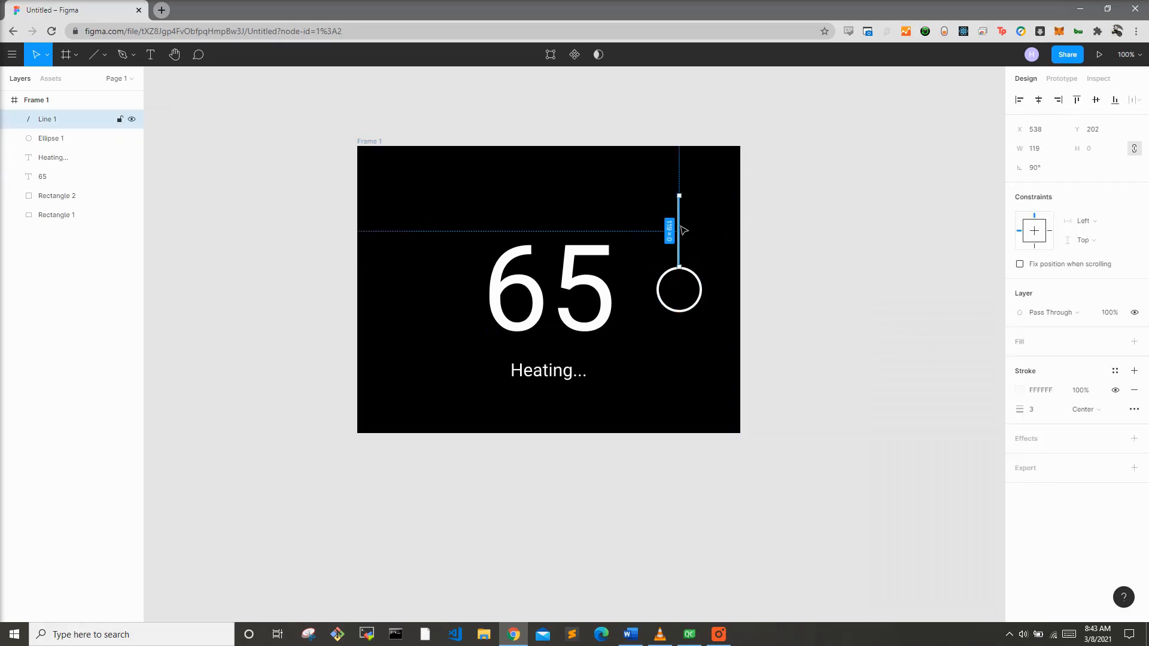
key(ctrl+v)
drag(683, 234, 682, 350)
click(780, 323)
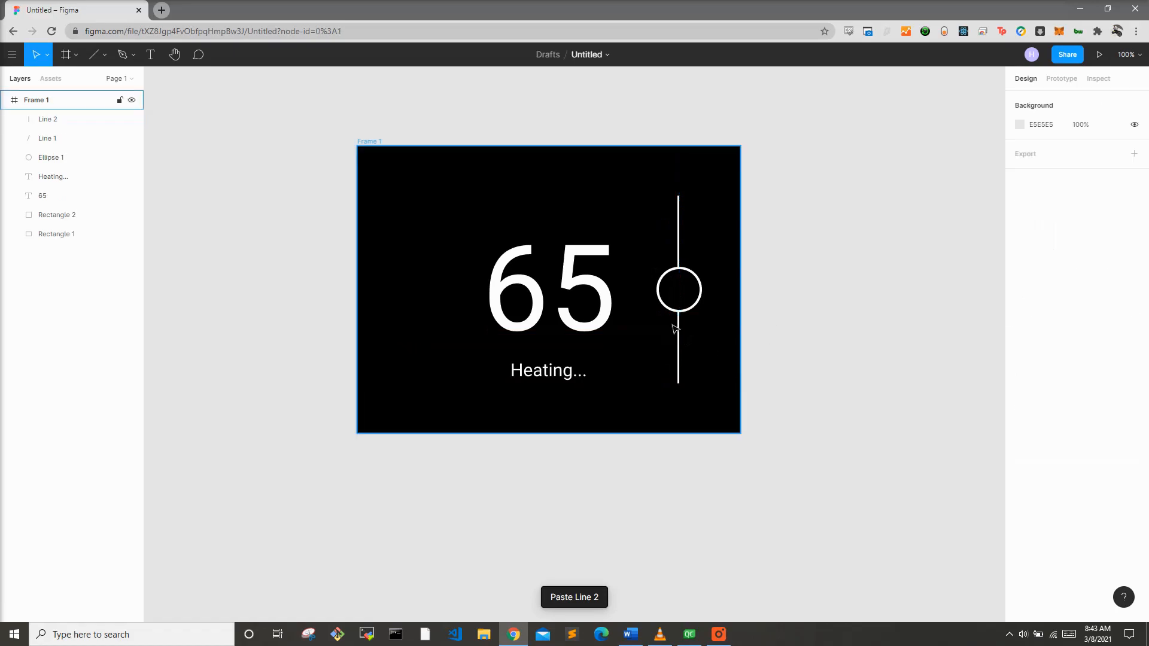
Step: Add a white ffffff "70" text and centre it inside the circle
click(150, 55)
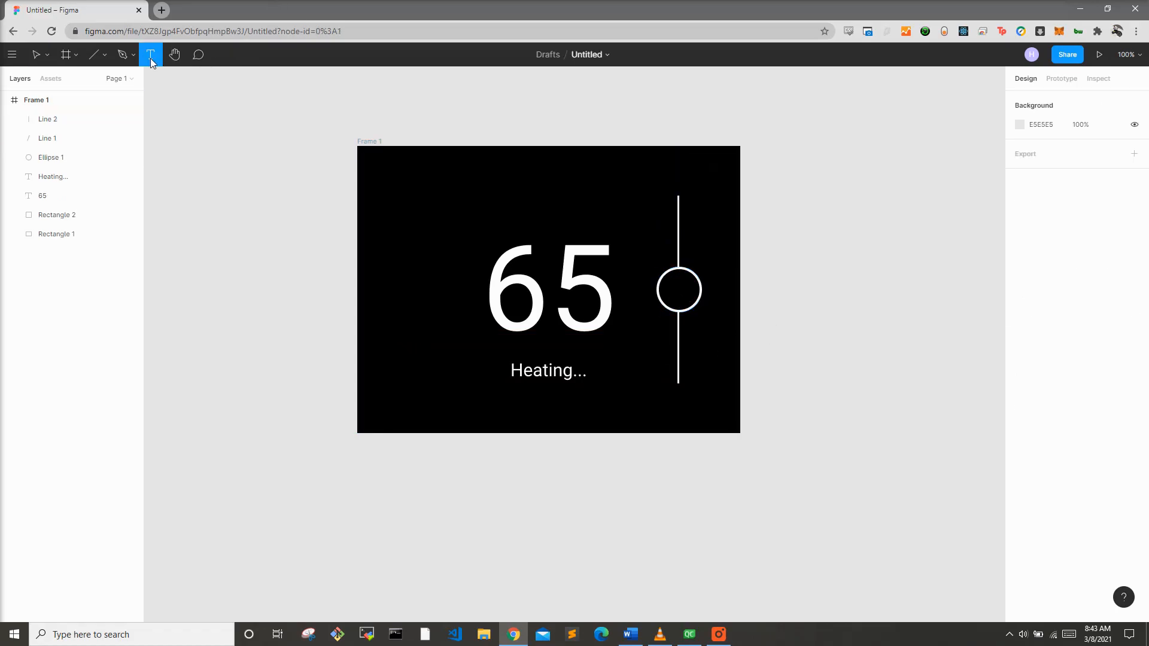
click(680, 287)
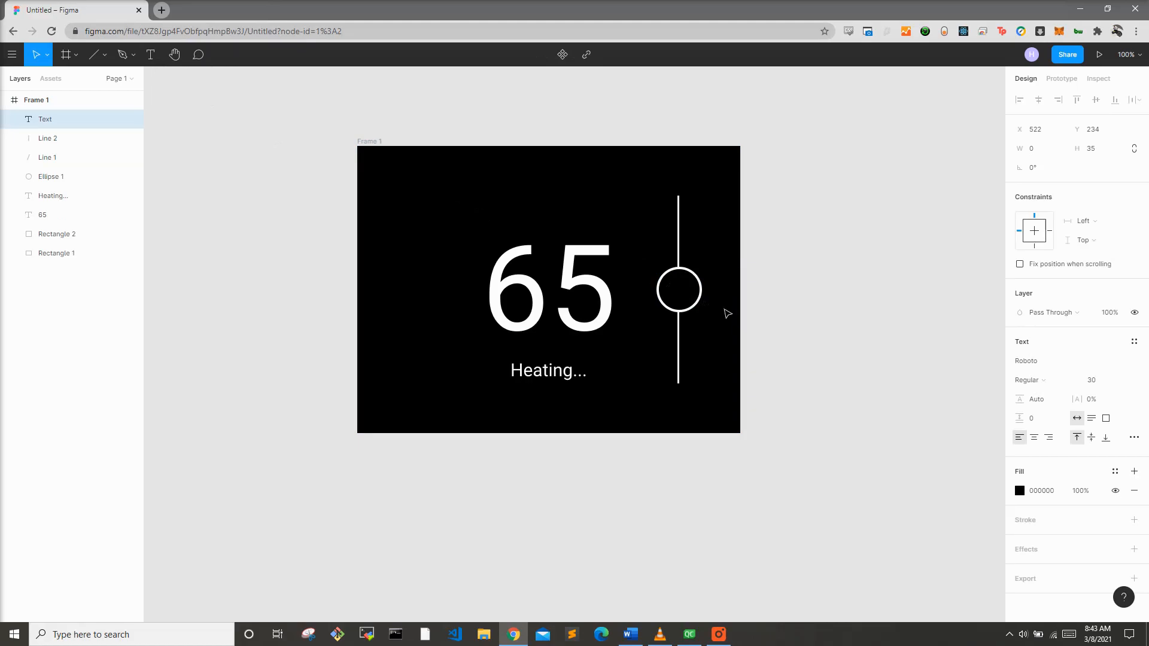
text(70)
key(ctrl+a)
click(1019, 492)
text(ffffff)
key(Return)
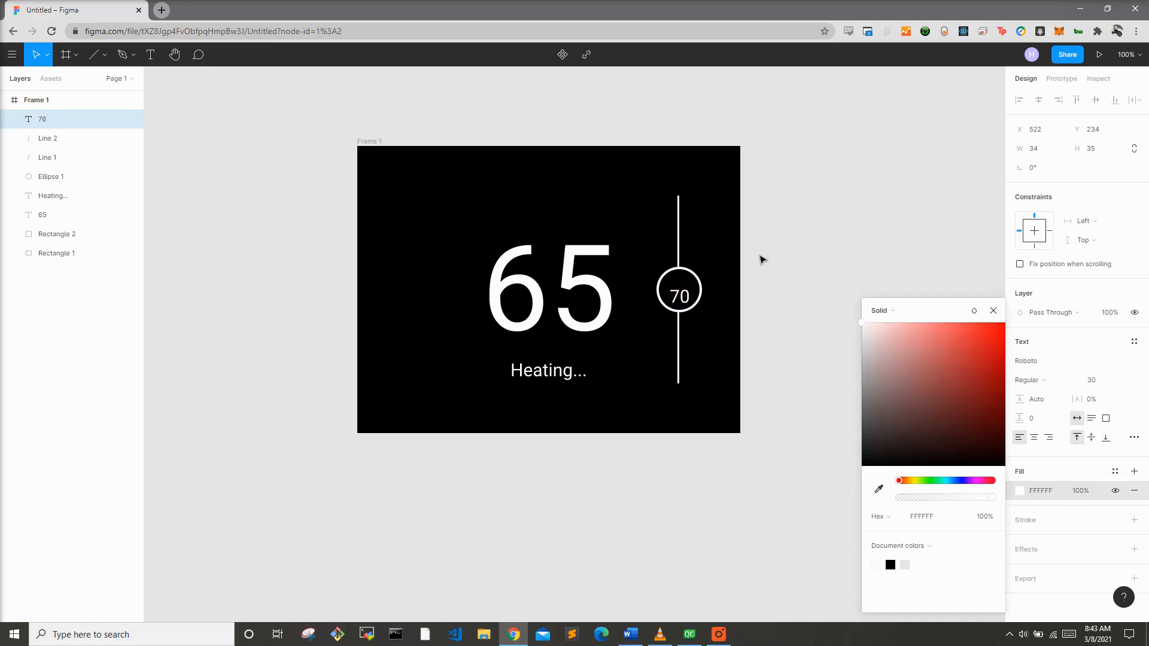
key(Escape)
drag(681, 301, 679, 294)
click(800, 282)
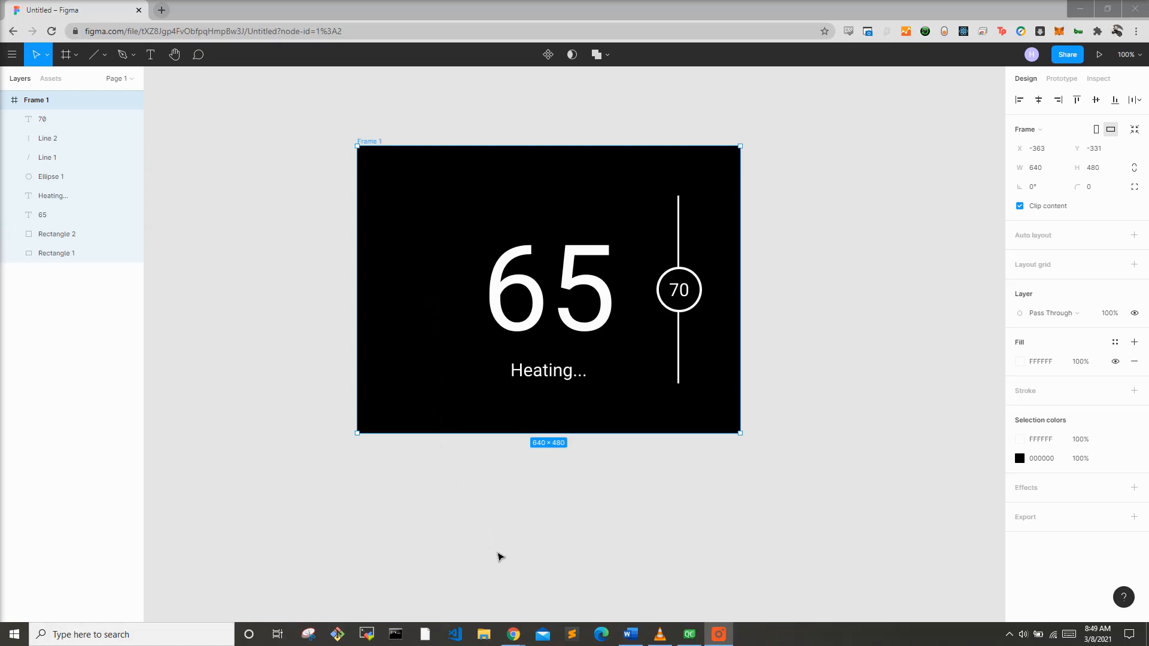
Step: Switch to the browser and search Flaticon for settings icons
mouse_move(515, 630)
click(557, 584)
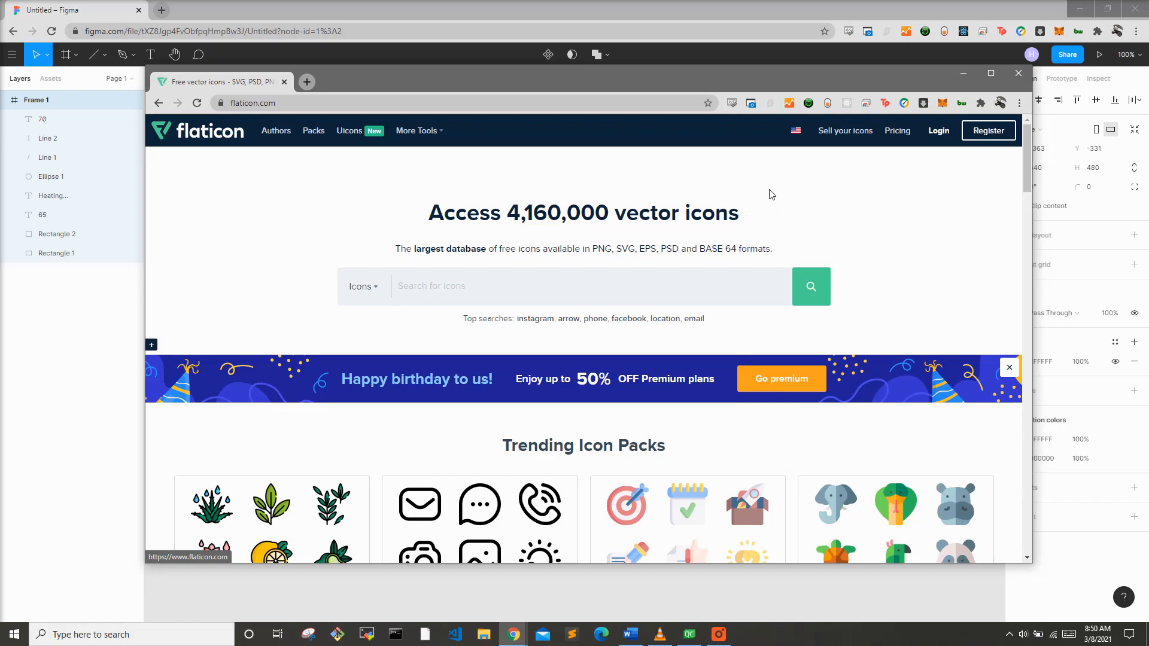
scroll(772, 195, down, 2)
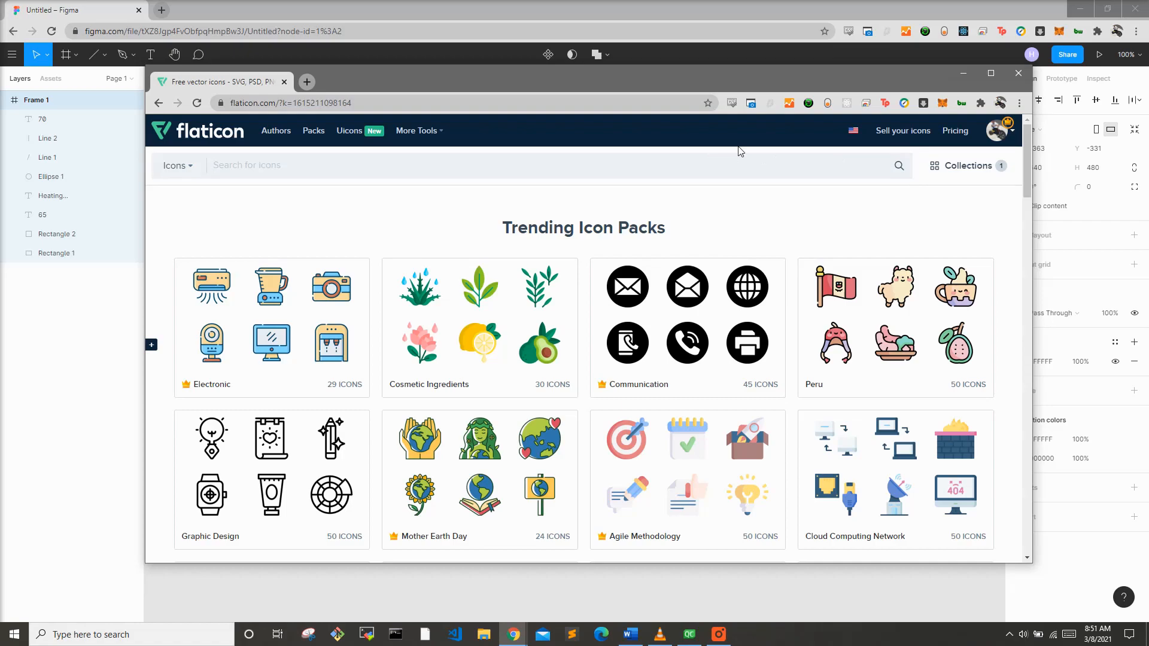
text(settings)
key(Return)
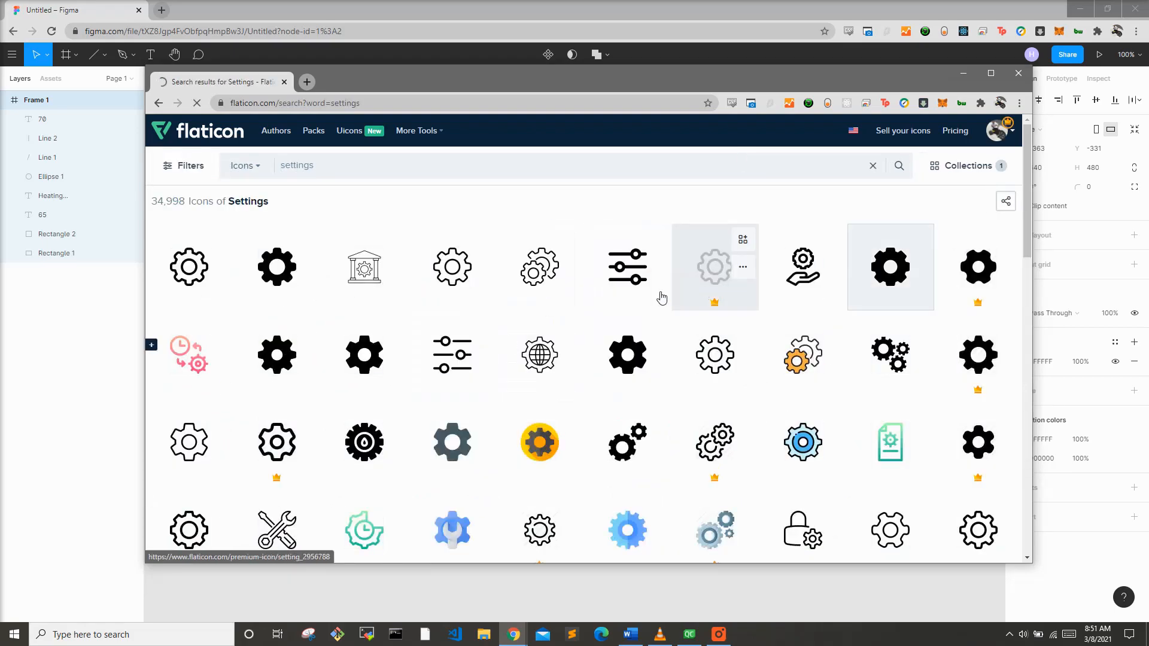
Step: Browse the settings icon results and open the solid rounded gear icon
scroll(634, 311, down, 1)
scroll(606, 331, down, 2)
scroll(605, 333, down, 1)
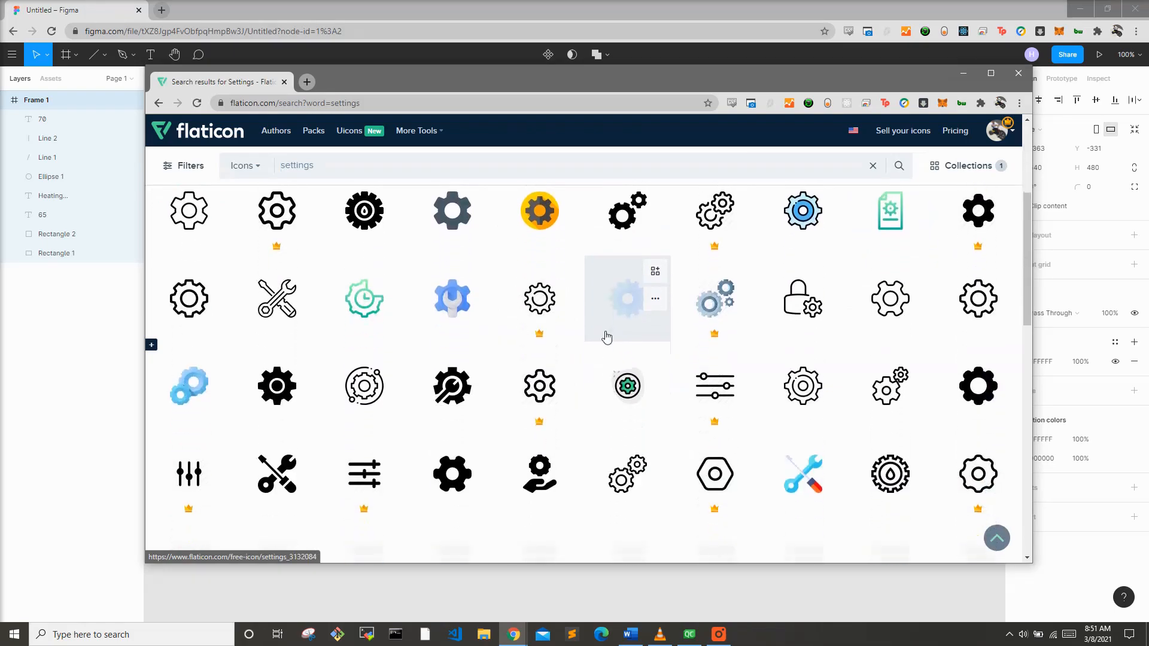
scroll(573, 376, up, 4)
scroll(575, 375, down, 4)
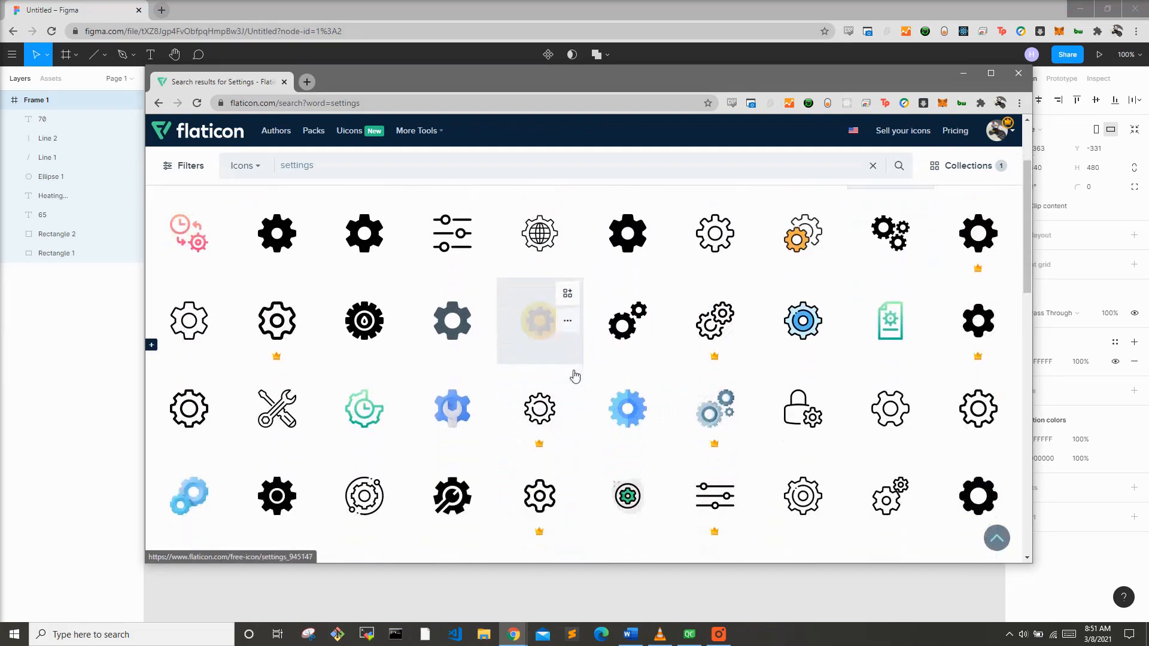
scroll(508, 413, down, 1)
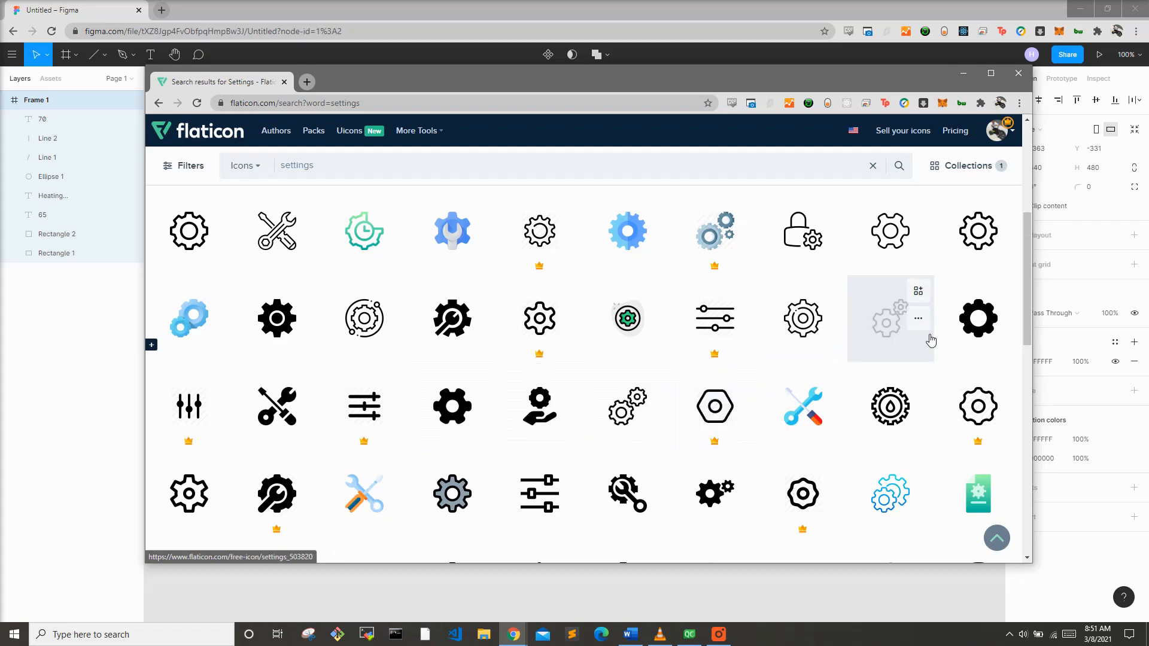
click(969, 335)
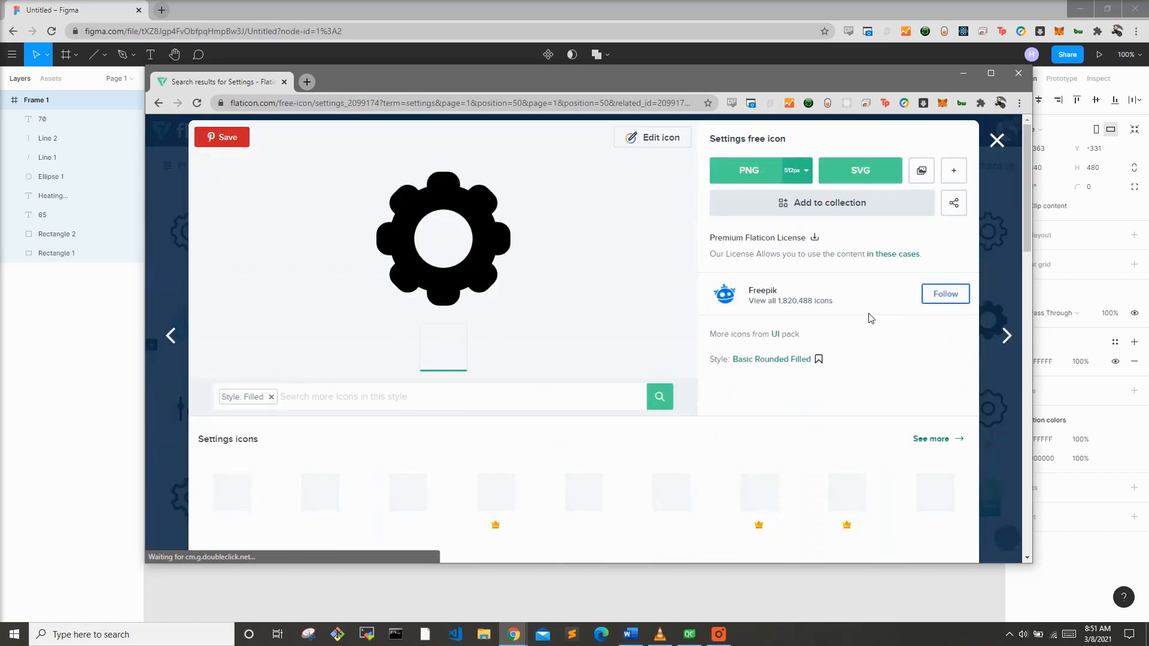
Step: Recolour the gear icon white in the icon editor and download it as a 256px PNG
click(803, 172)
click(642, 141)
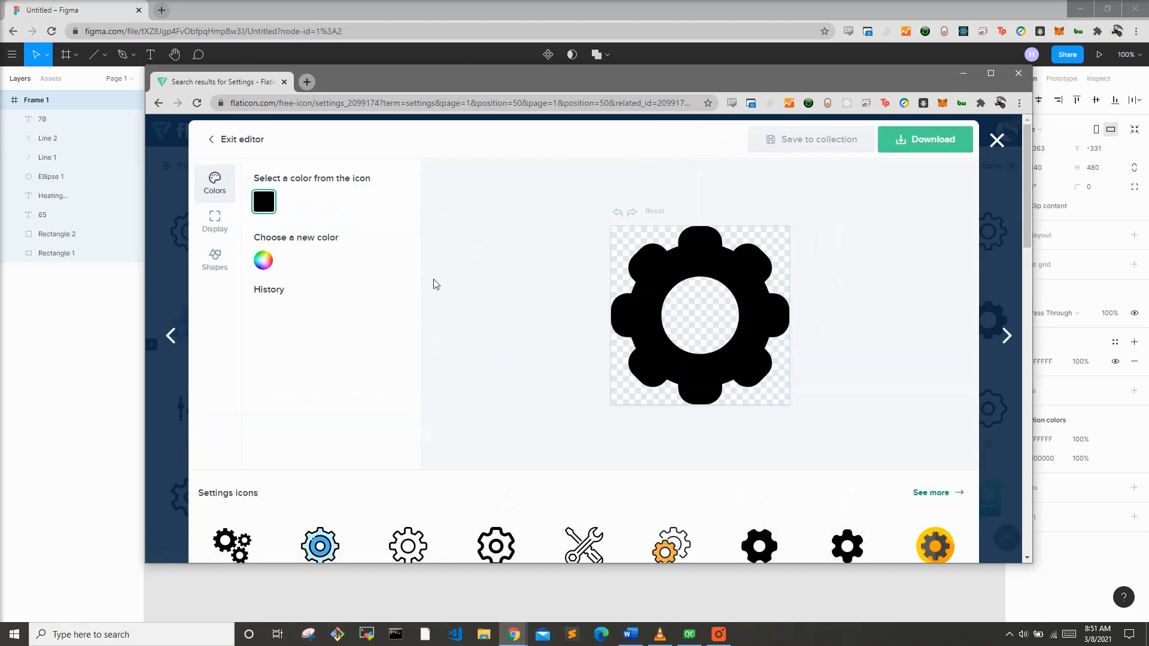
click(260, 263)
click(261, 283)
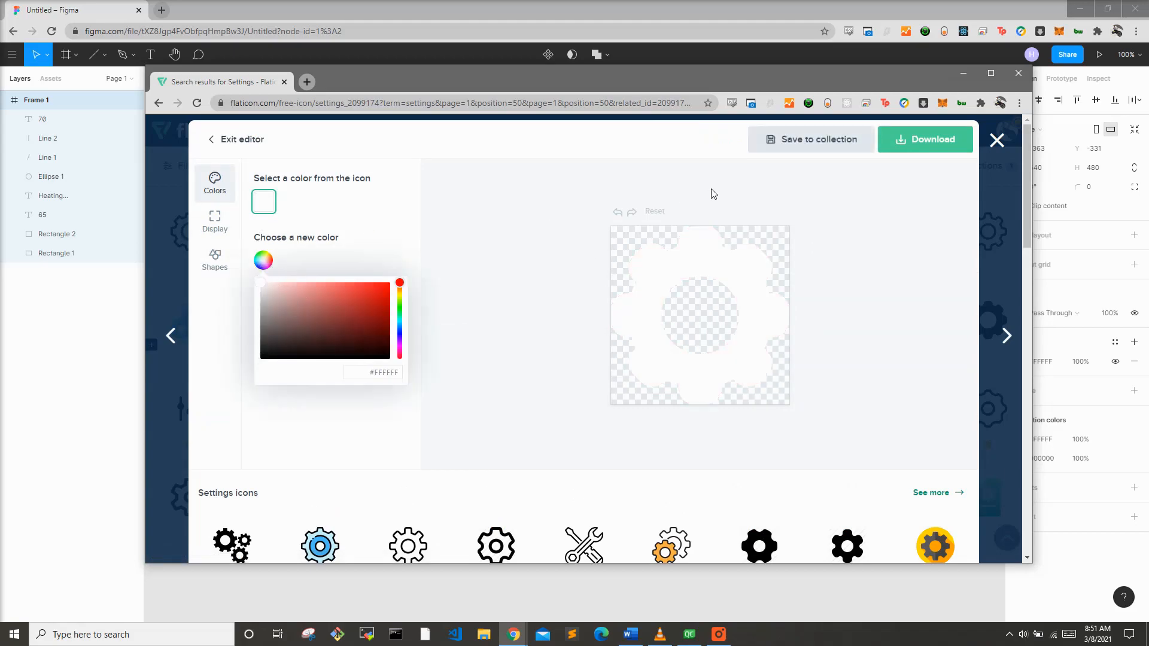
click(919, 156)
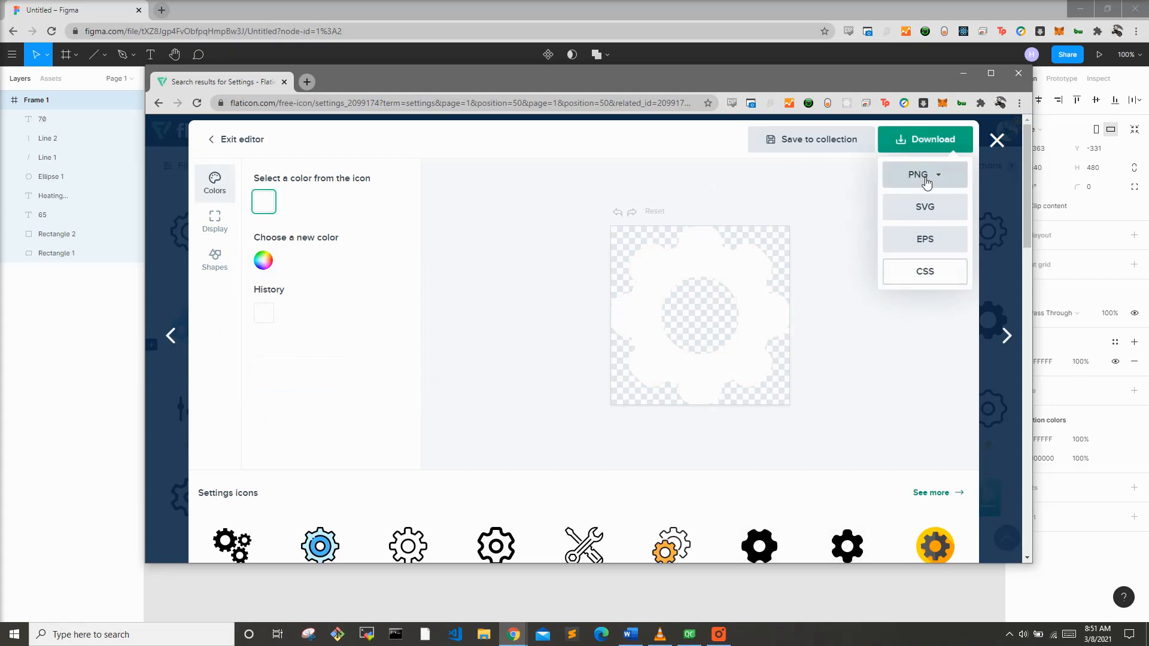
click(927, 179)
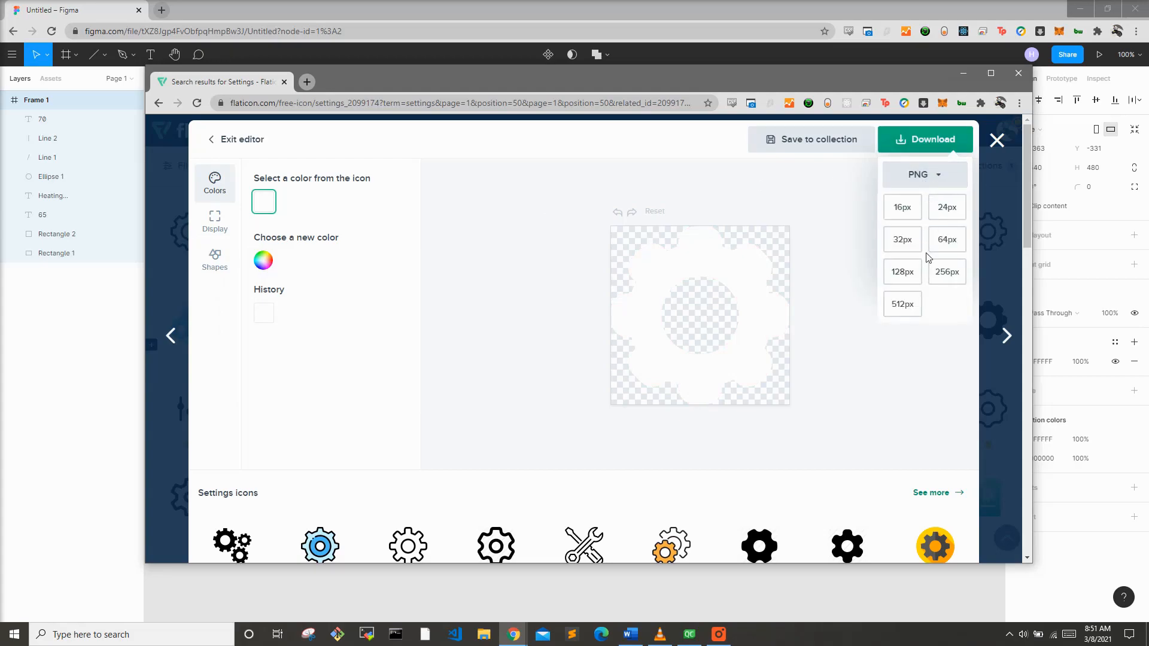
click(938, 277)
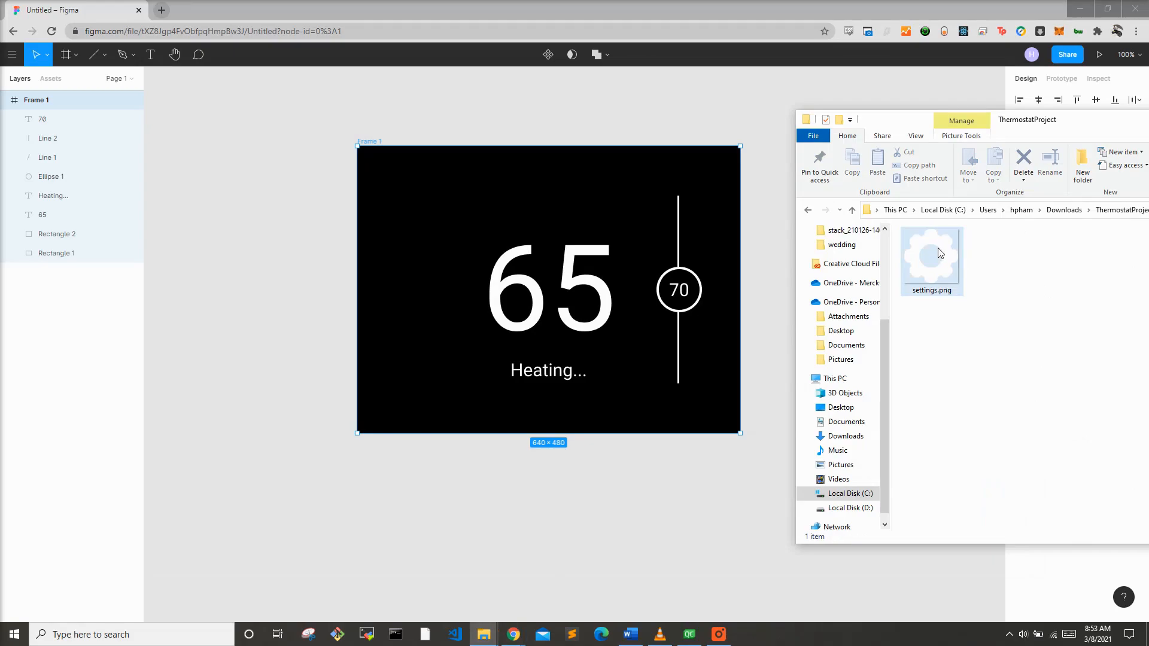
Step: Import the downloaded white gear icon into the frame near its lower-left corner
drag(940, 252, 466, 325)
drag(524, 250, 399, 358)
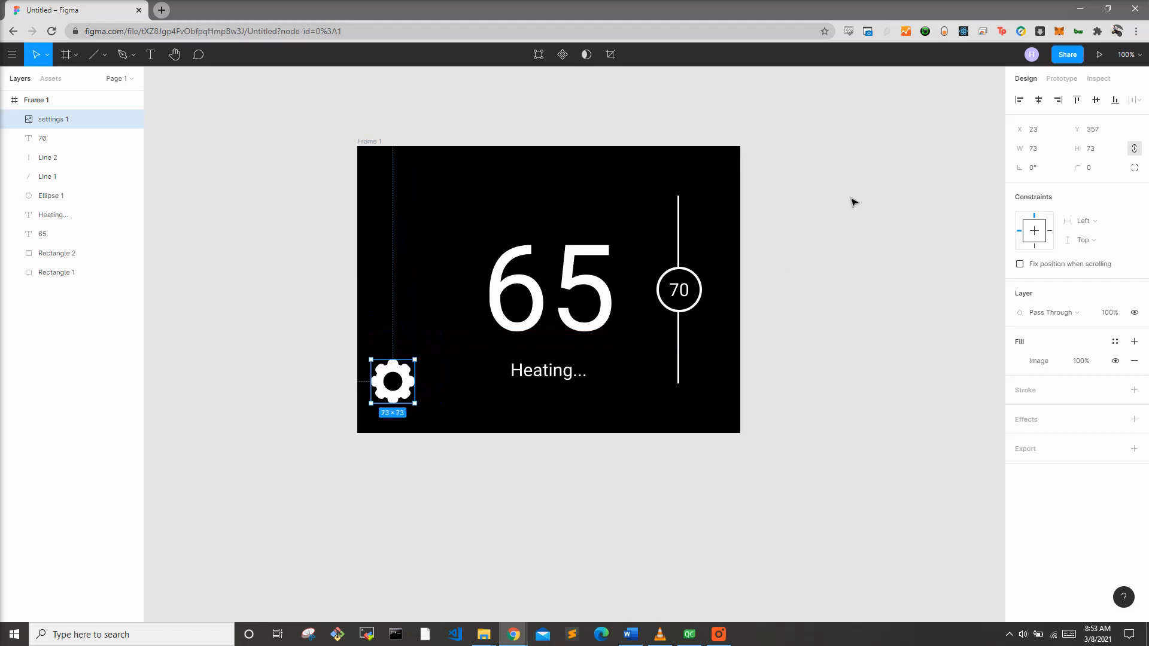
Step: Resize the gear icon to 70 by 70
click(1044, 153)
key(Tab)
text(707)
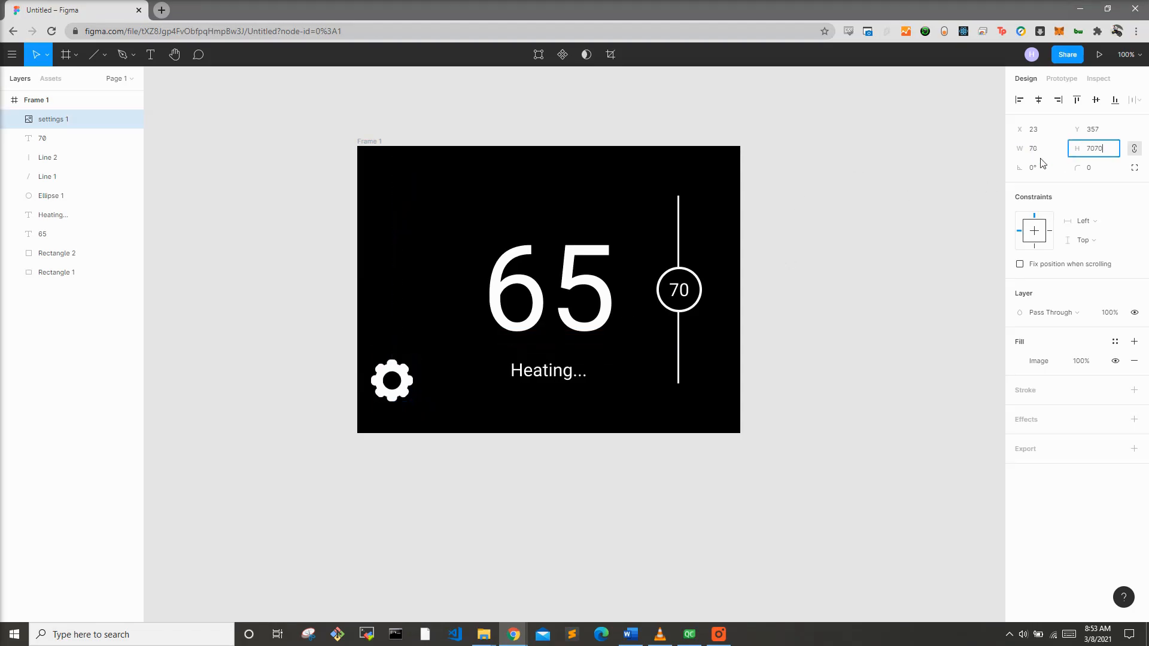
key(BackSpace)
Step: Move the gear icon to sit left of the Heating... label
click(776, 305)
drag(392, 380, 430, 363)
click(797, 343)
drag(428, 362, 453, 368)
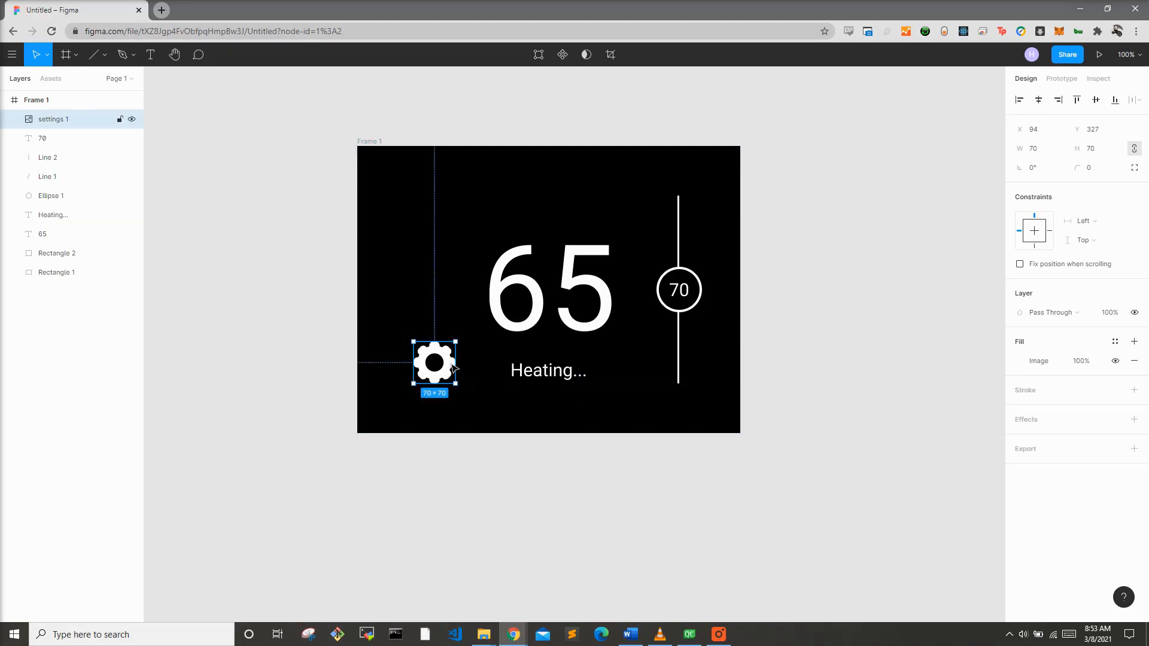
click(774, 323)
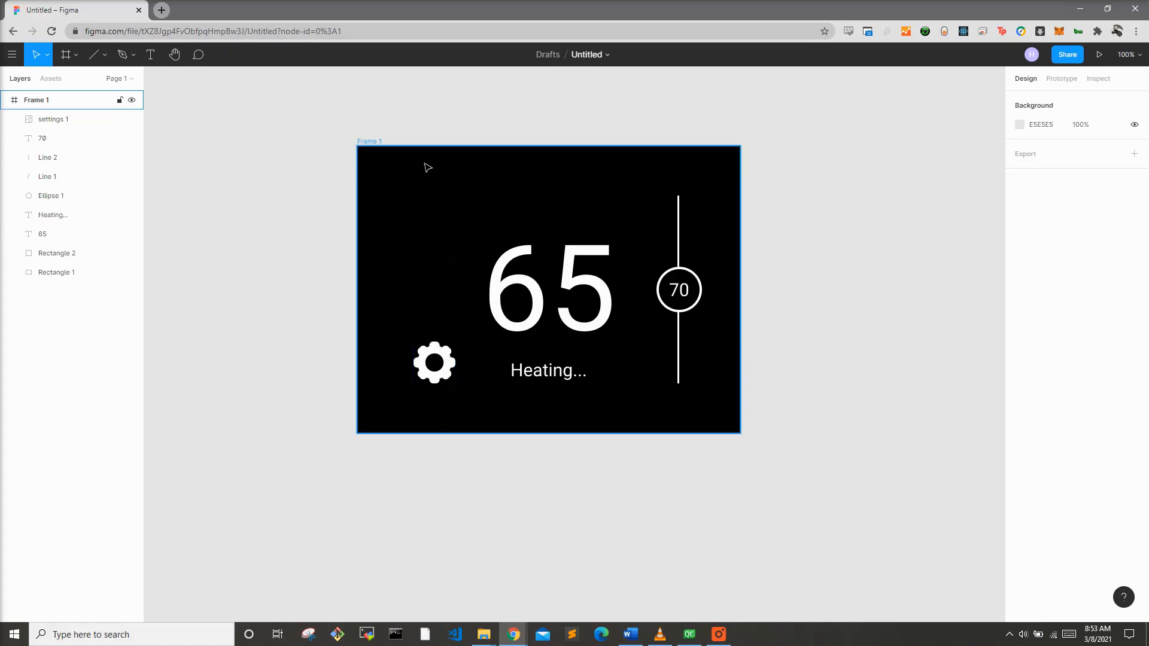
click(105, 55)
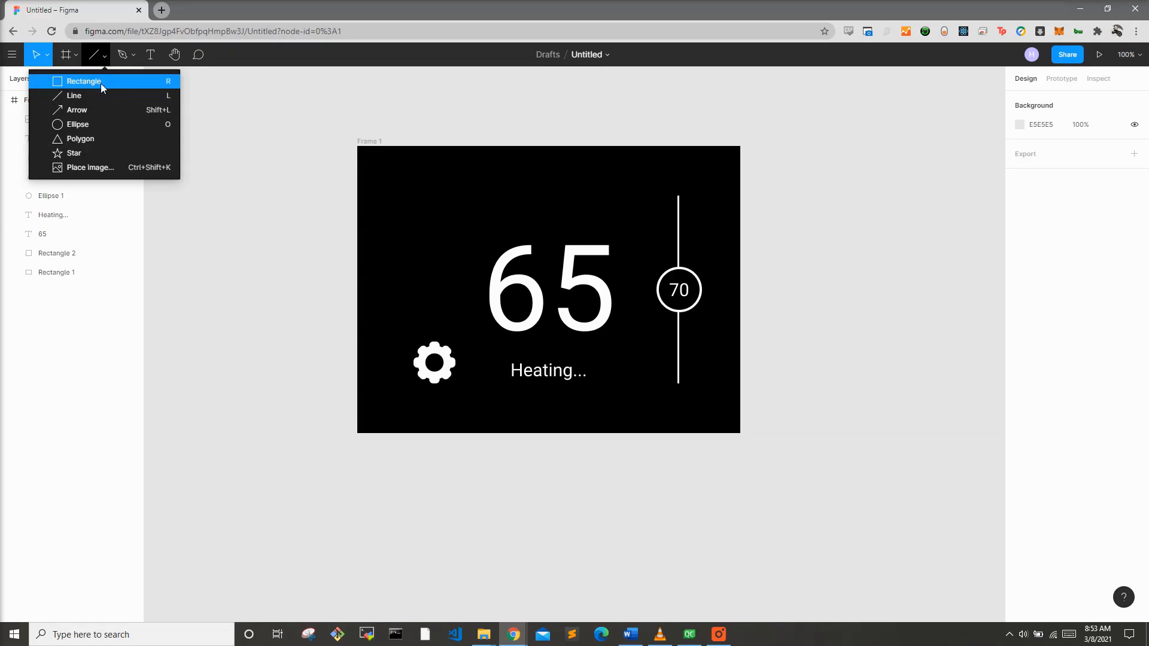
click(102, 83)
mouse_move(357, 148)
mouse_down()
mouse_move(486, 402)
mouse_move(487, 433)
mouse_up()
drag(54, 138, 60, 119)
mouse_move(443, 371)
mouse_down()
mouse_move(423, 369)
mouse_move(430, 378)
mouse_move(430, 366)
mouse_up()
click(439, 296)
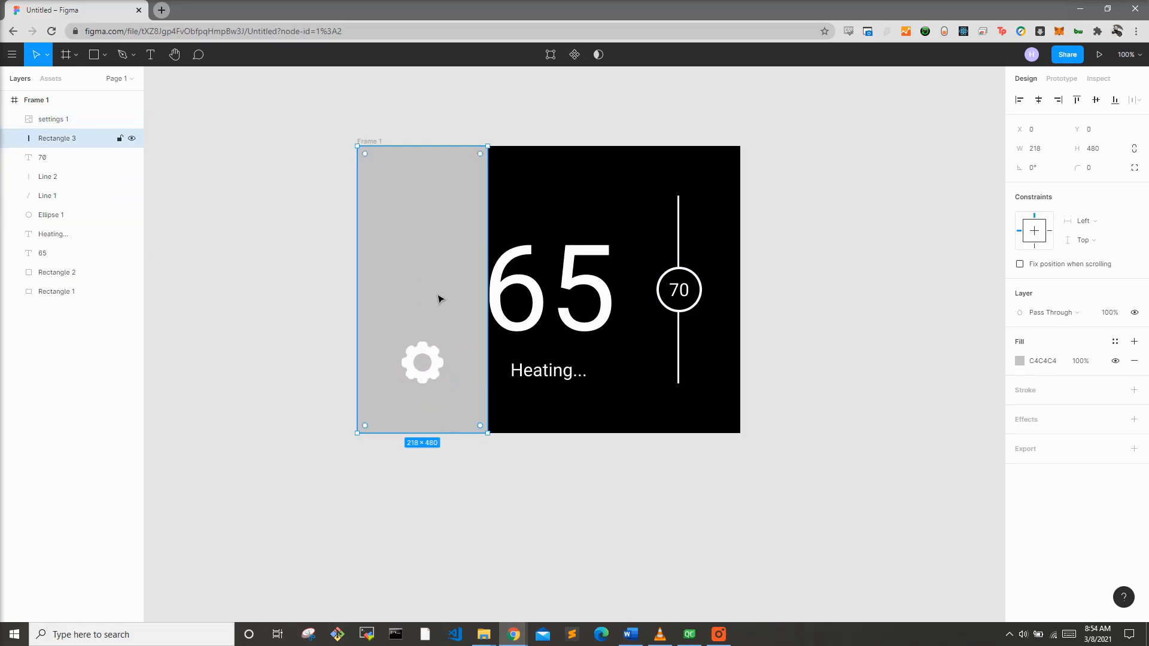
key(Delete)
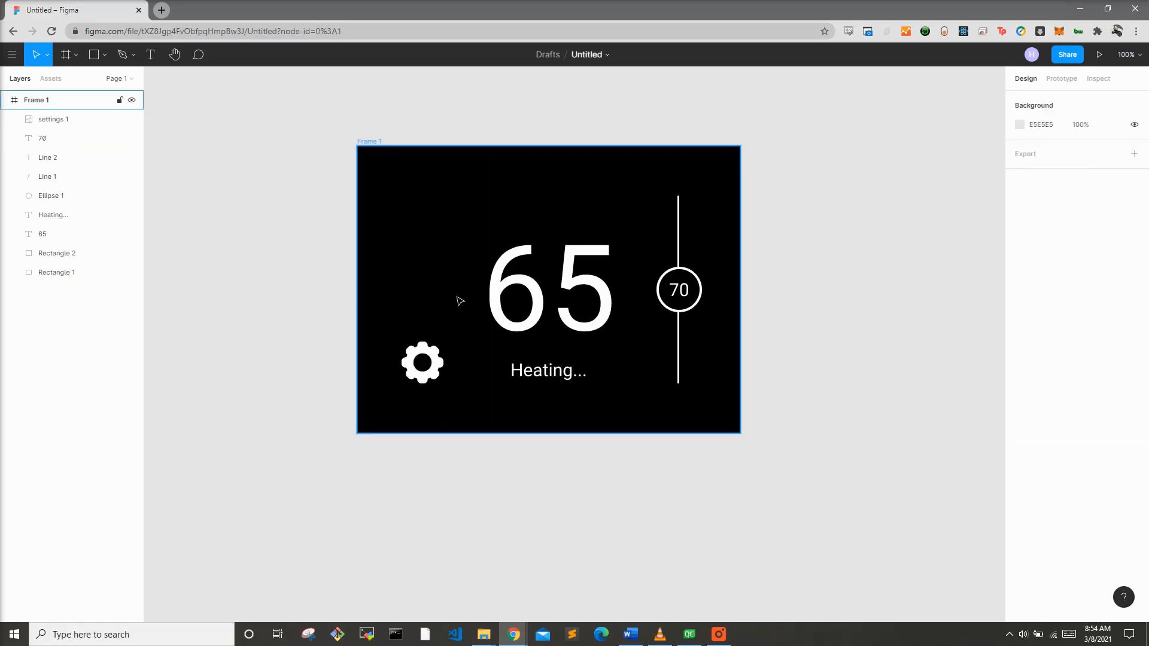
click(802, 209)
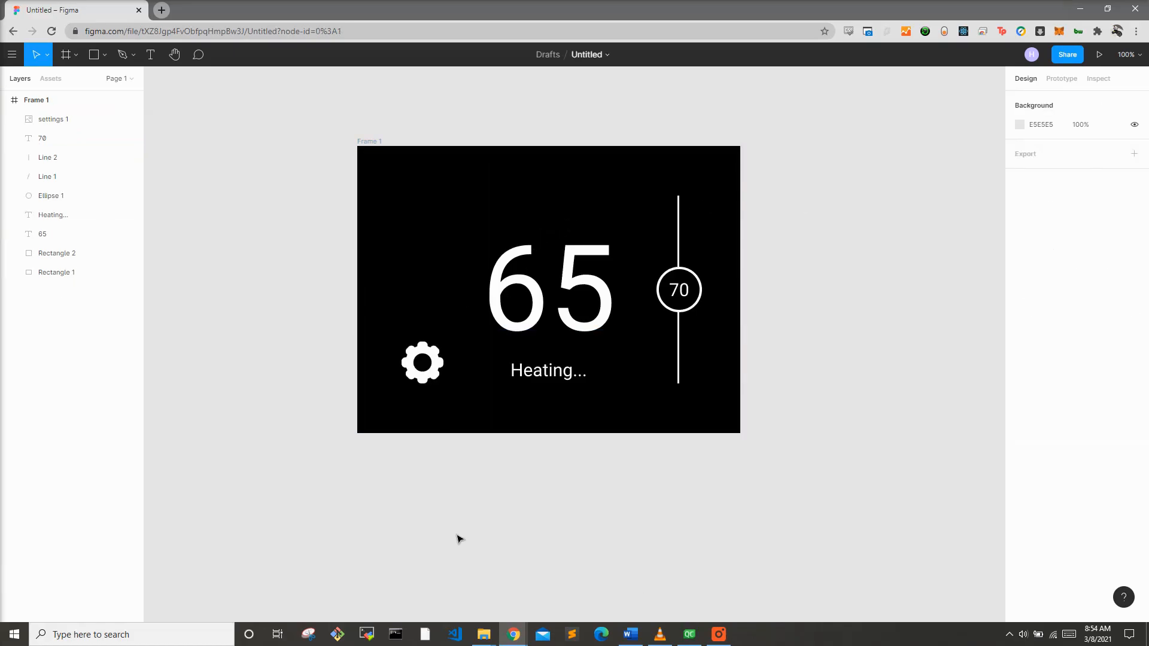
Step: Switch to the browser, close the icon editor and search Flaticon for fire icons
mouse_move(513, 633)
click(548, 587)
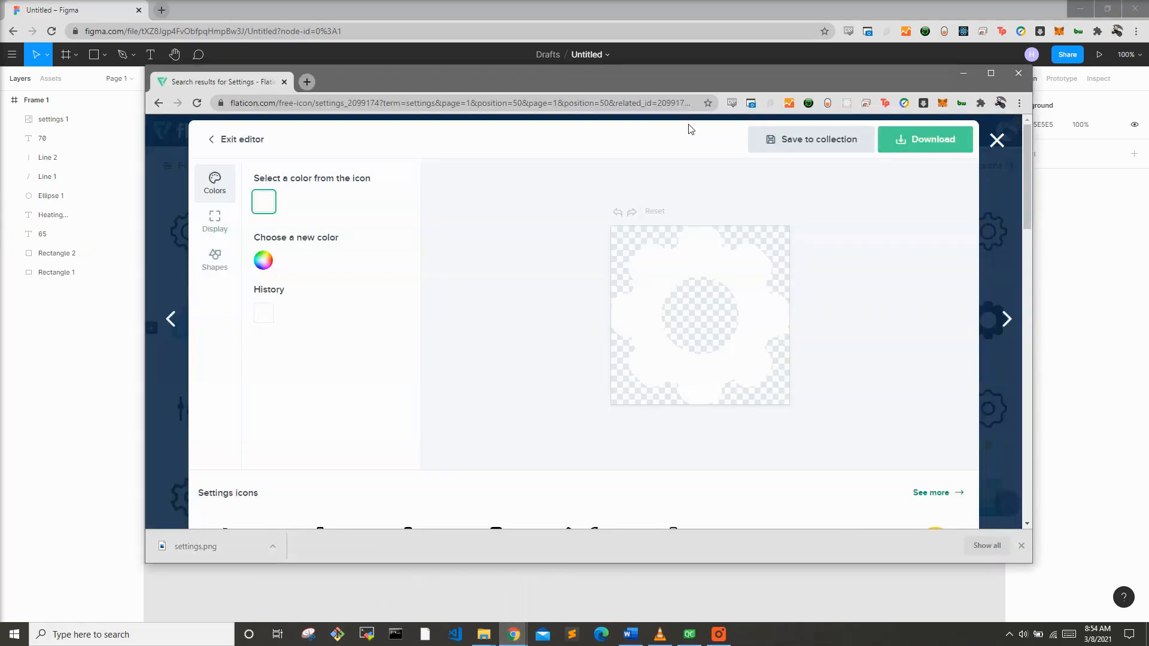
click(995, 141)
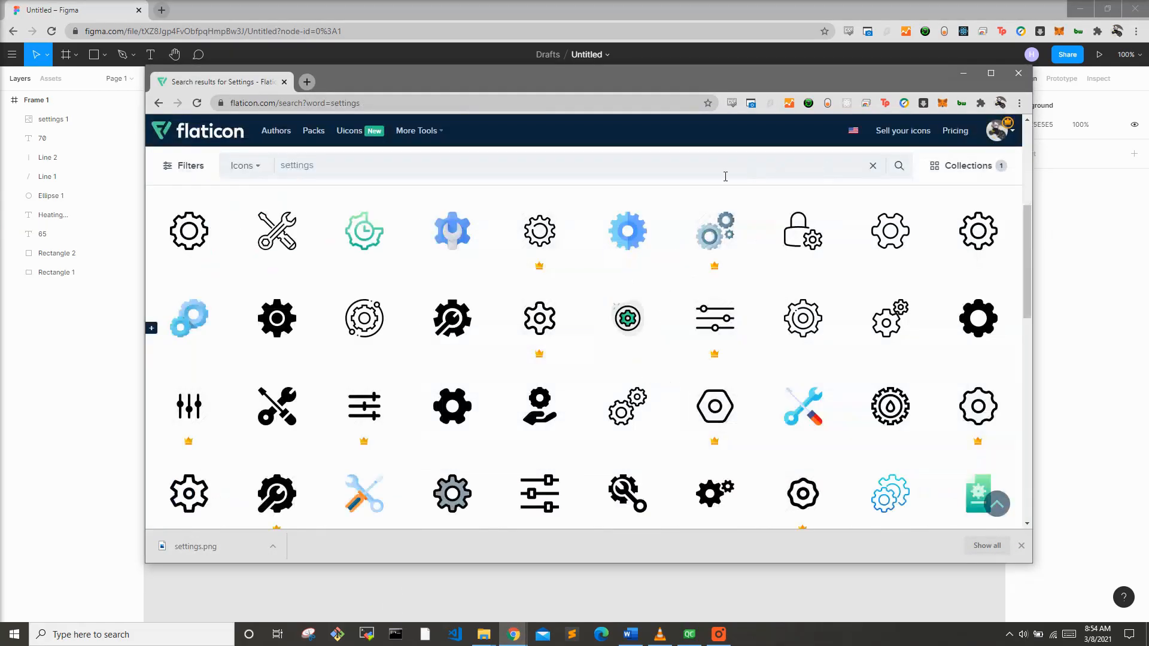
click(663, 174)
text(fire)
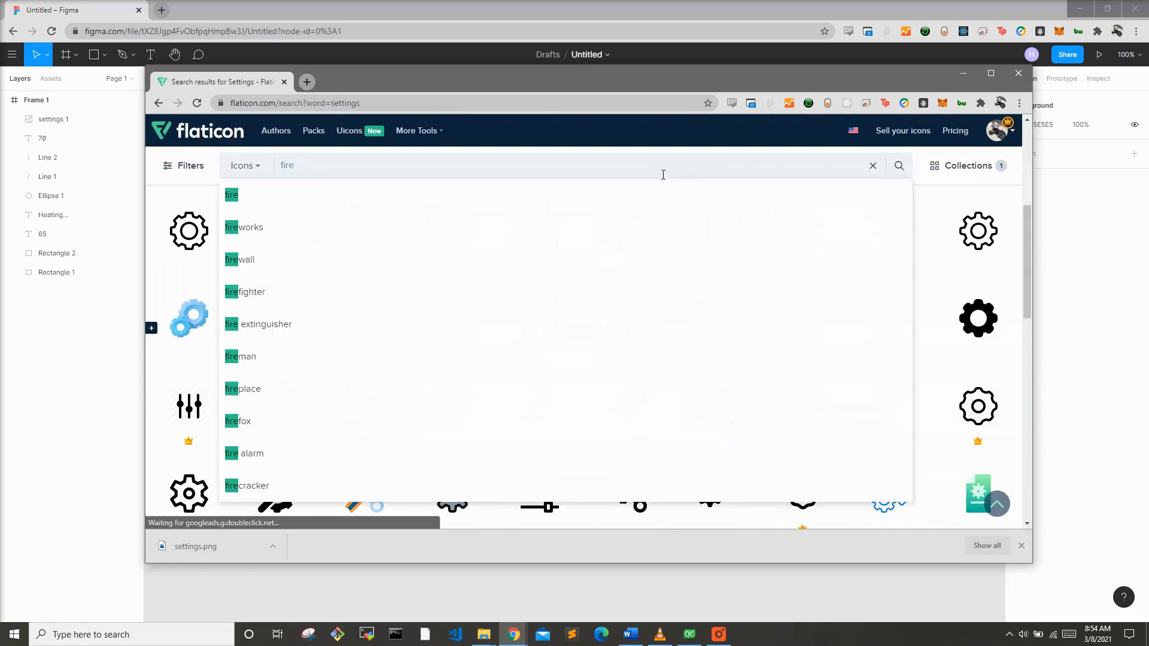
key(Return)
Step: Browse the fire icon results and open the solid black flame icon
drag(518, 91, 529, 83)
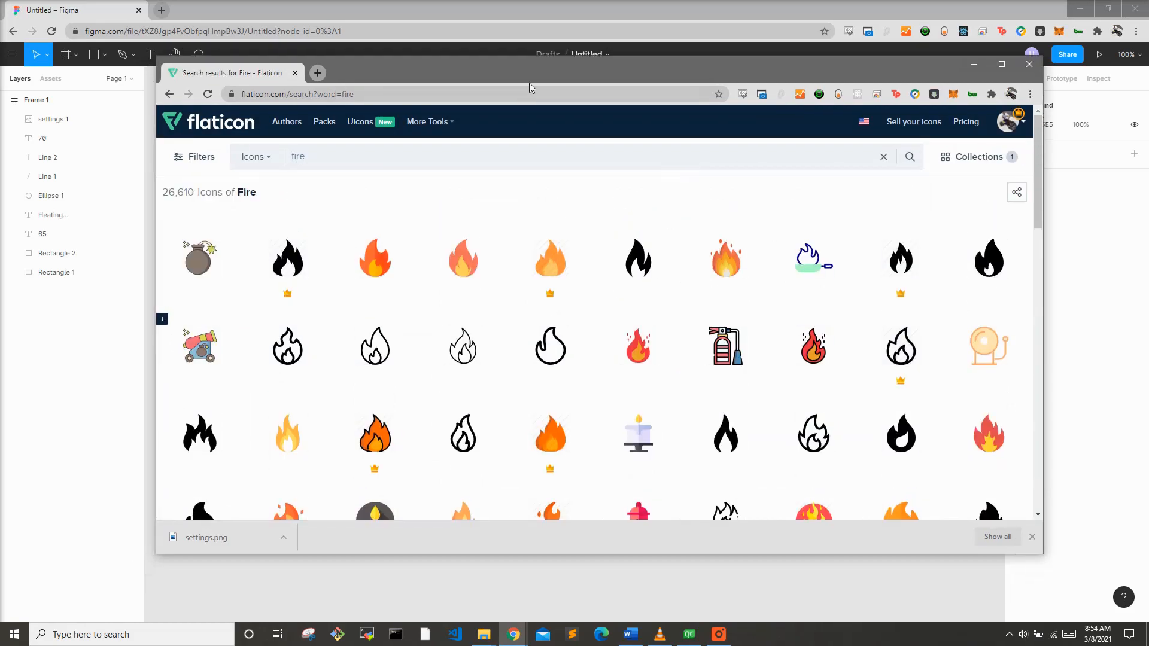
drag(534, 77, 516, 455)
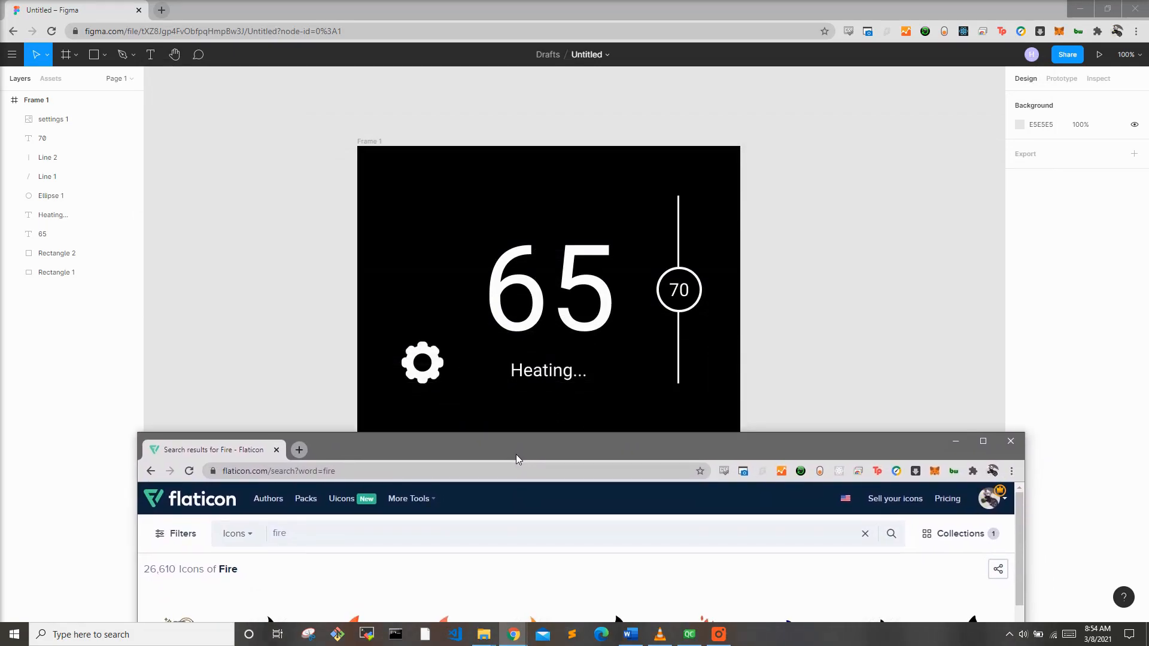
drag(516, 456, 537, 73)
scroll(554, 327, down, 2)
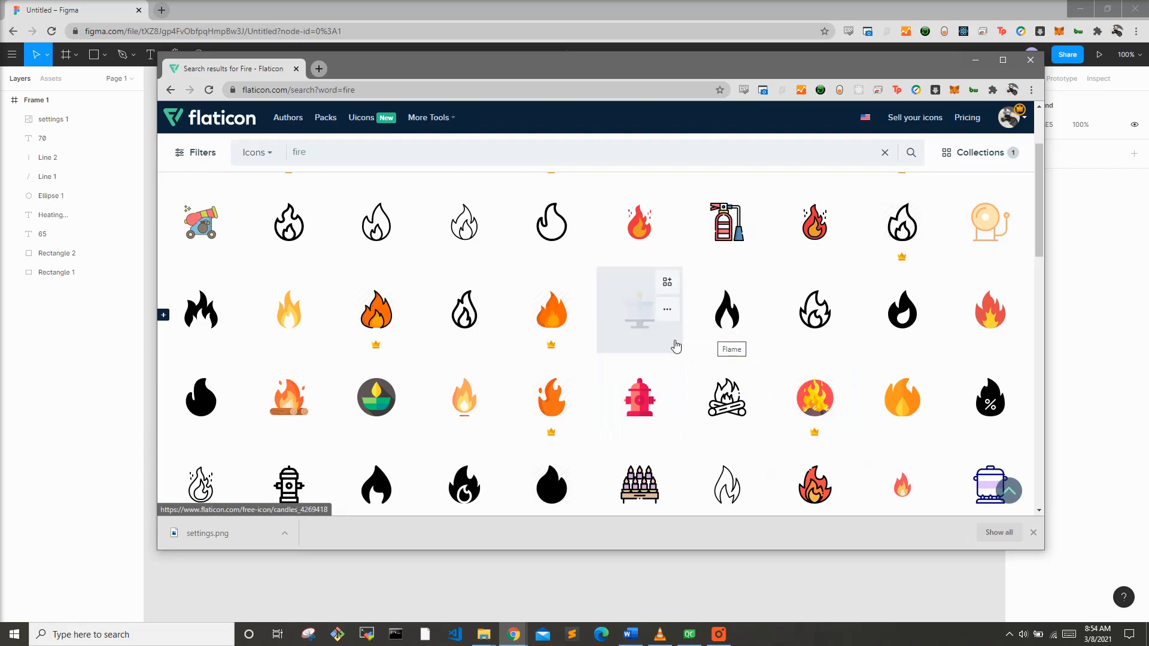
scroll(677, 346, up, 2)
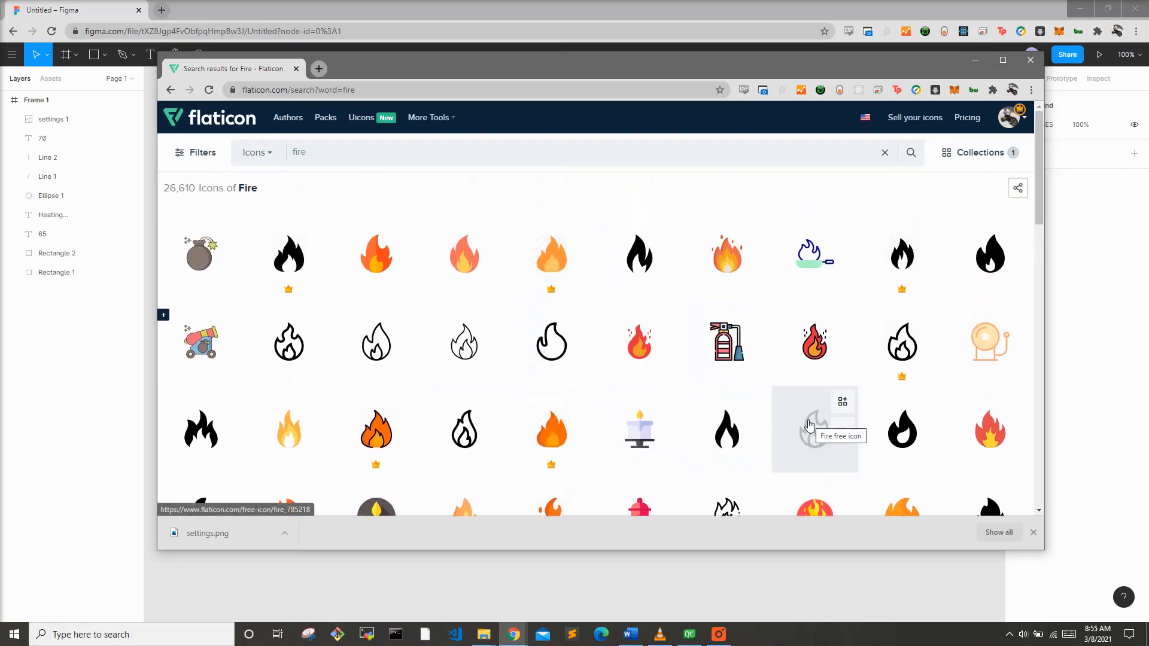
scroll(795, 426, down, 3)
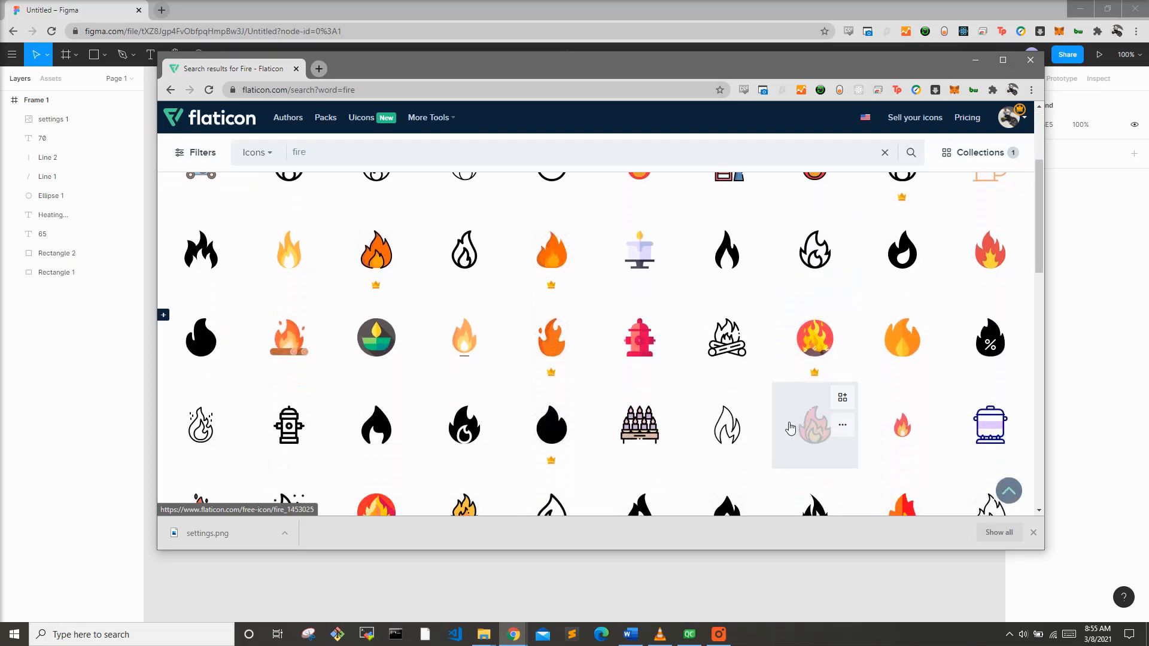
scroll(790, 427, down, 5)
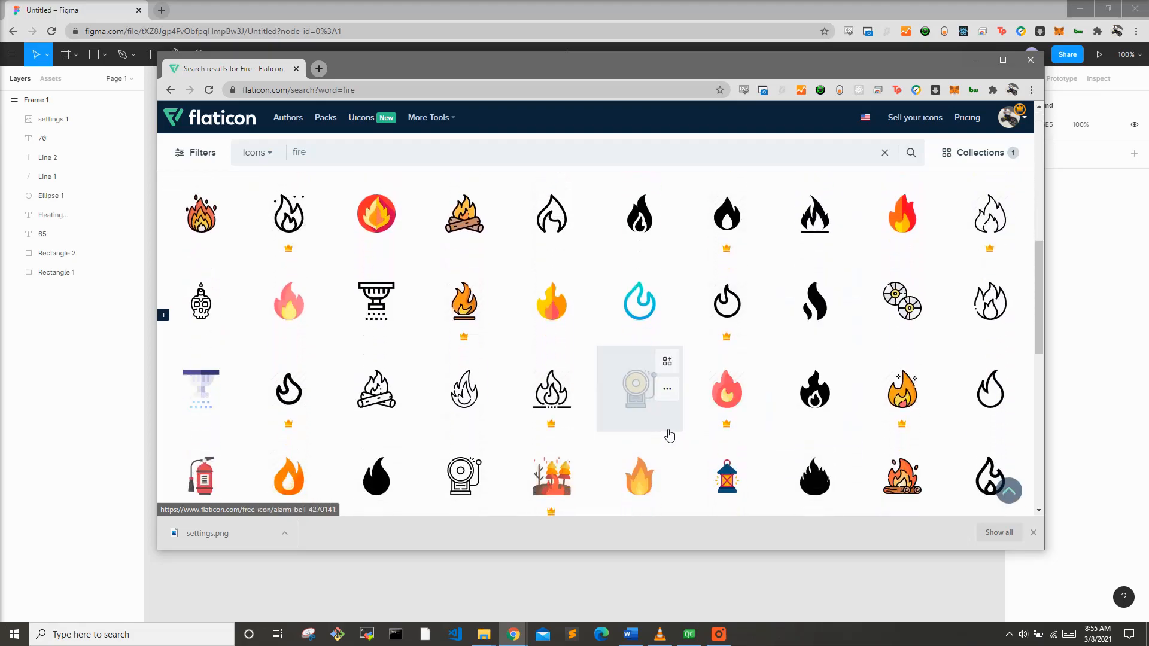
scroll(669, 435, down, 3)
scroll(671, 436, up, 3)
scroll(672, 438, up, 4)
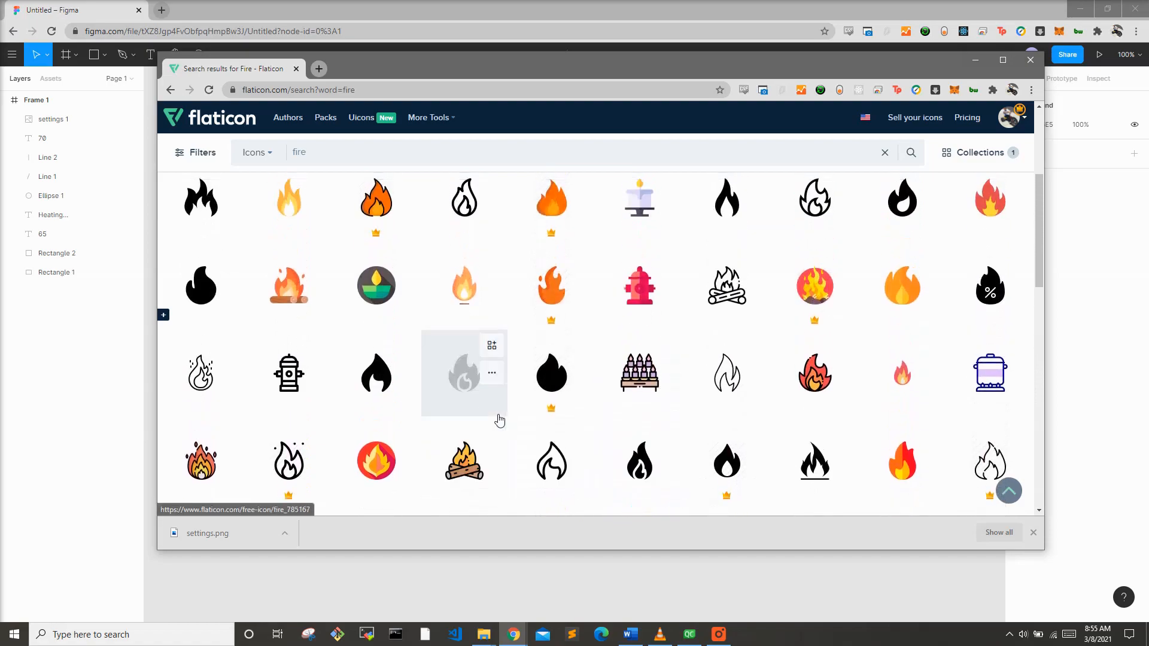
click(724, 245)
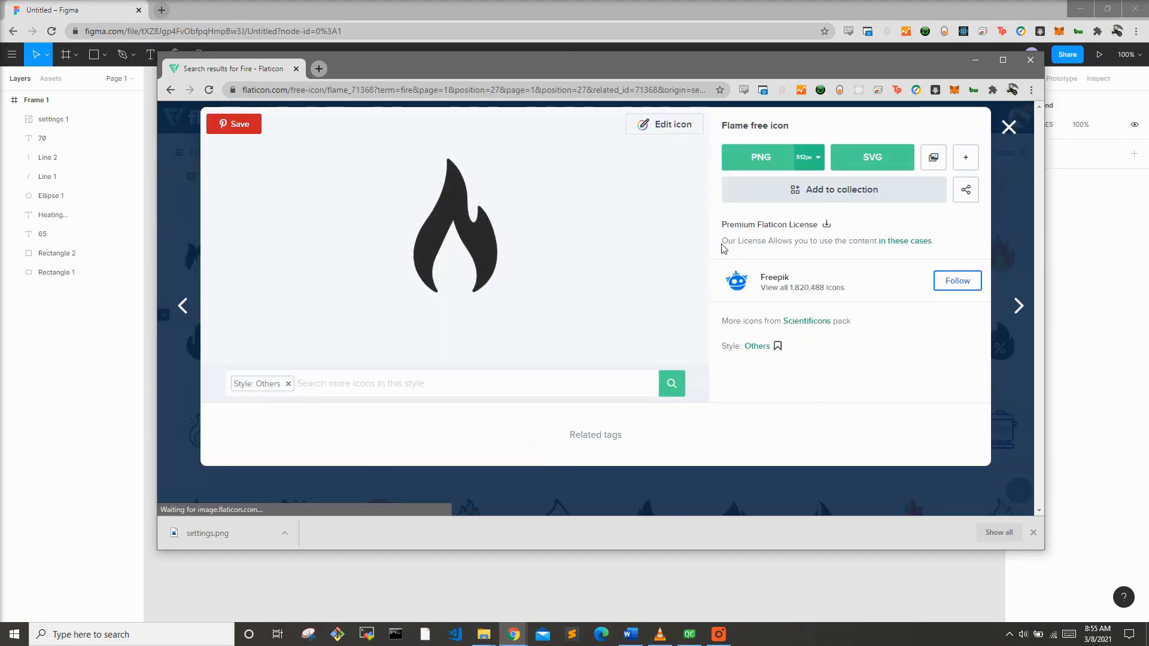
Step: Recolour the flame icon white FFFFFF in the icon editor and download it as a 128px PNG
scroll(699, 277, down, 3)
scroll(699, 277, up, 3)
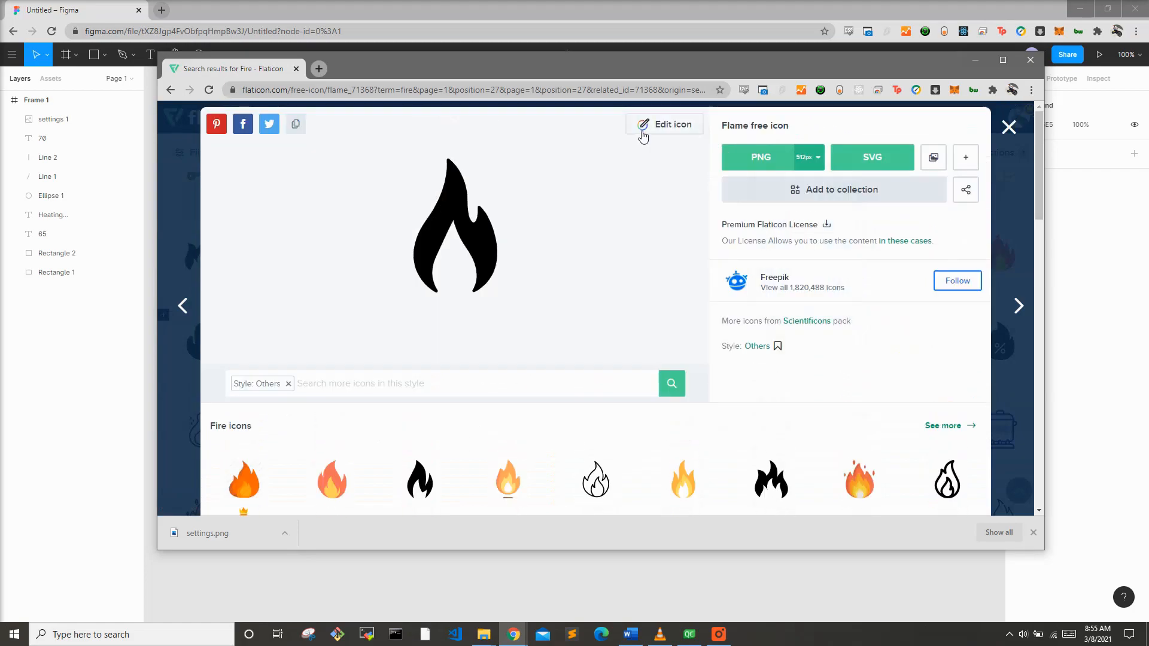
click(643, 137)
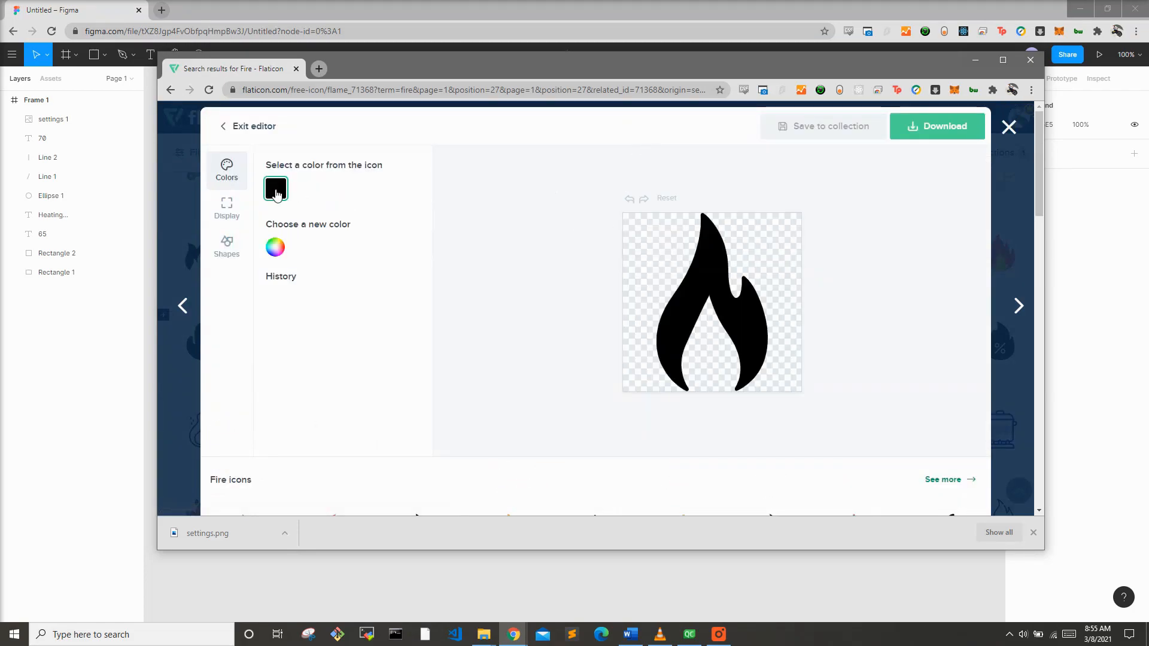
click(275, 247)
drag(311, 325, 205, 249)
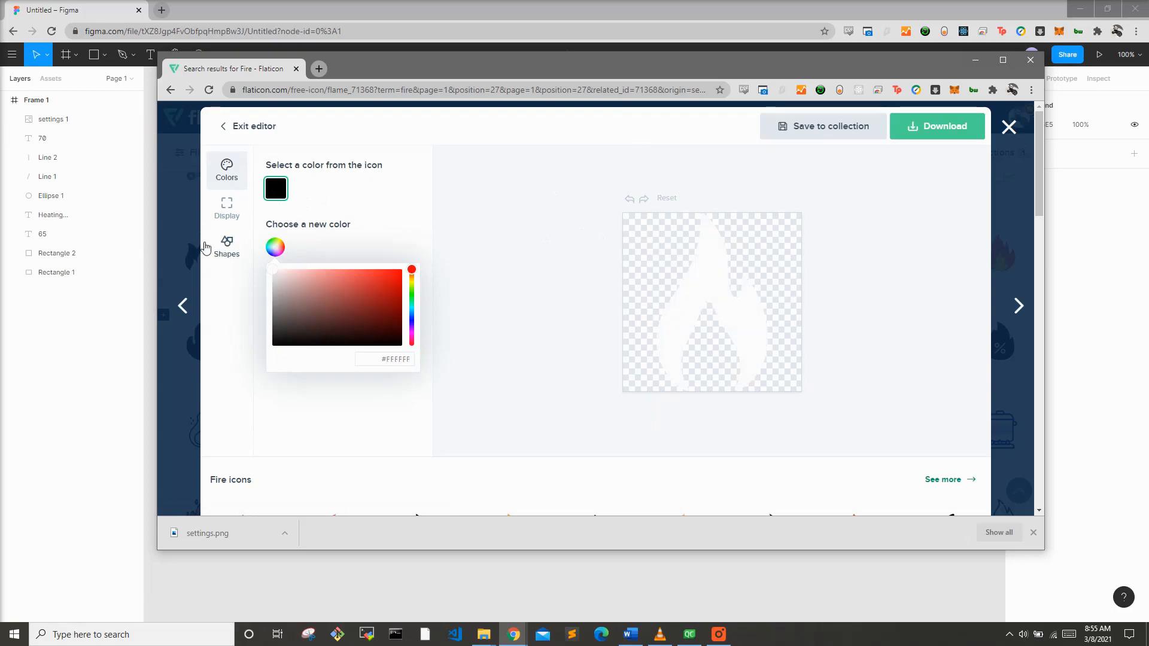
click(922, 131)
click(928, 160)
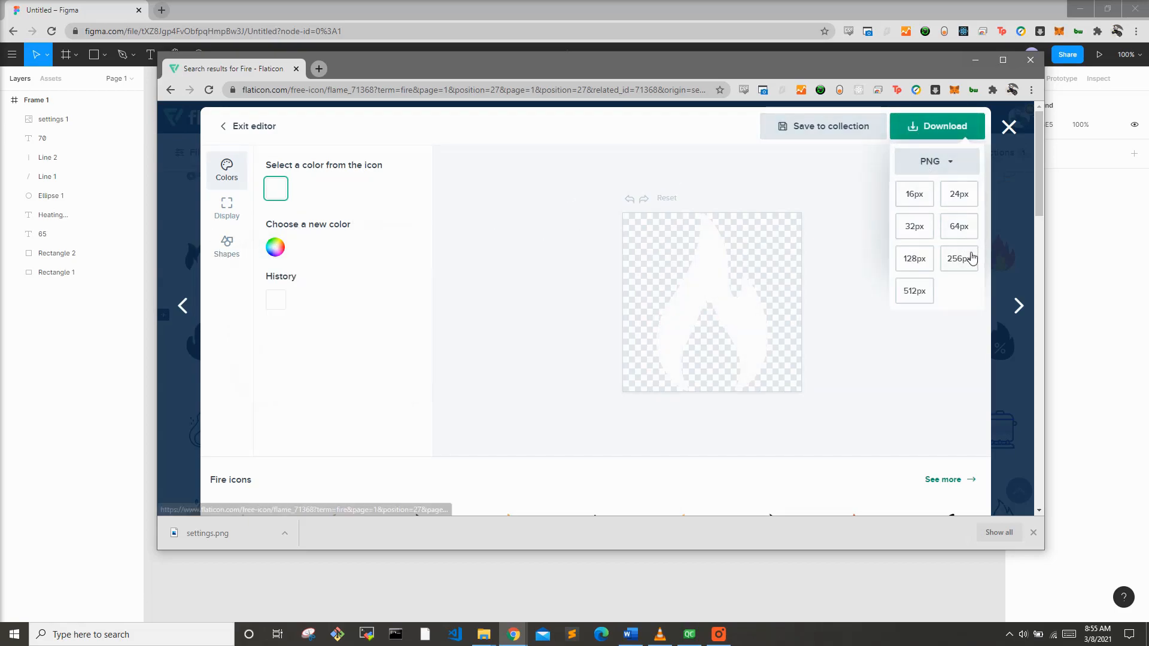
click(922, 262)
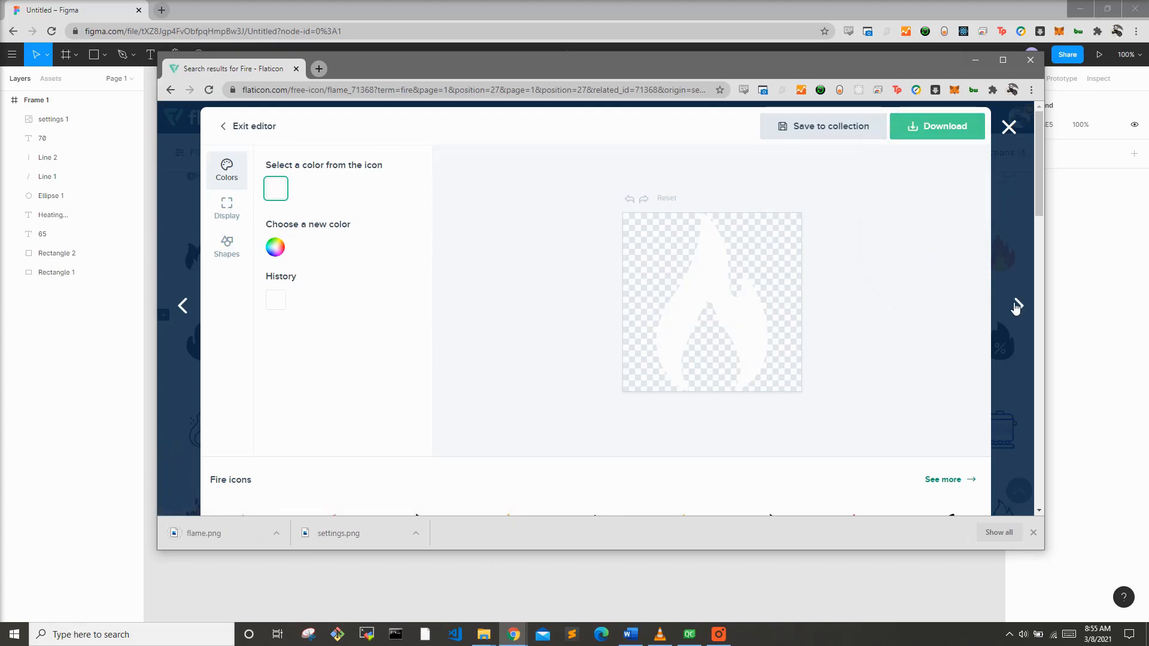
Step: Bring up the file explorer and drag flame.png into the frame's upper-left area
key(alt+Tab)
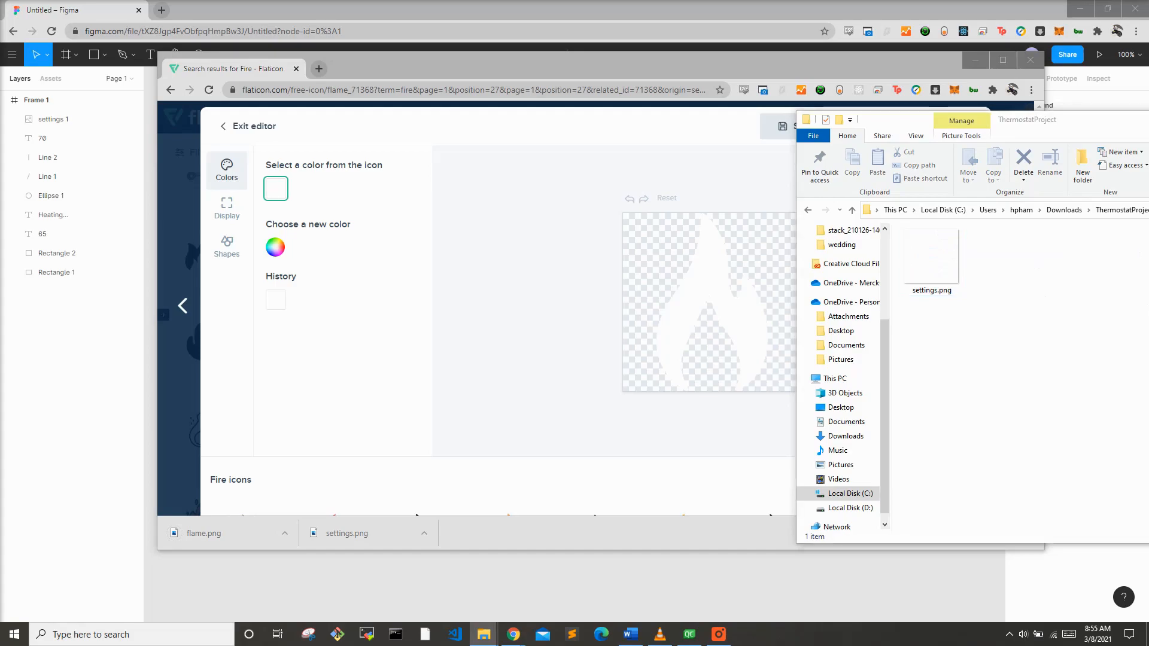
drag(1146, 282, 1077, 263)
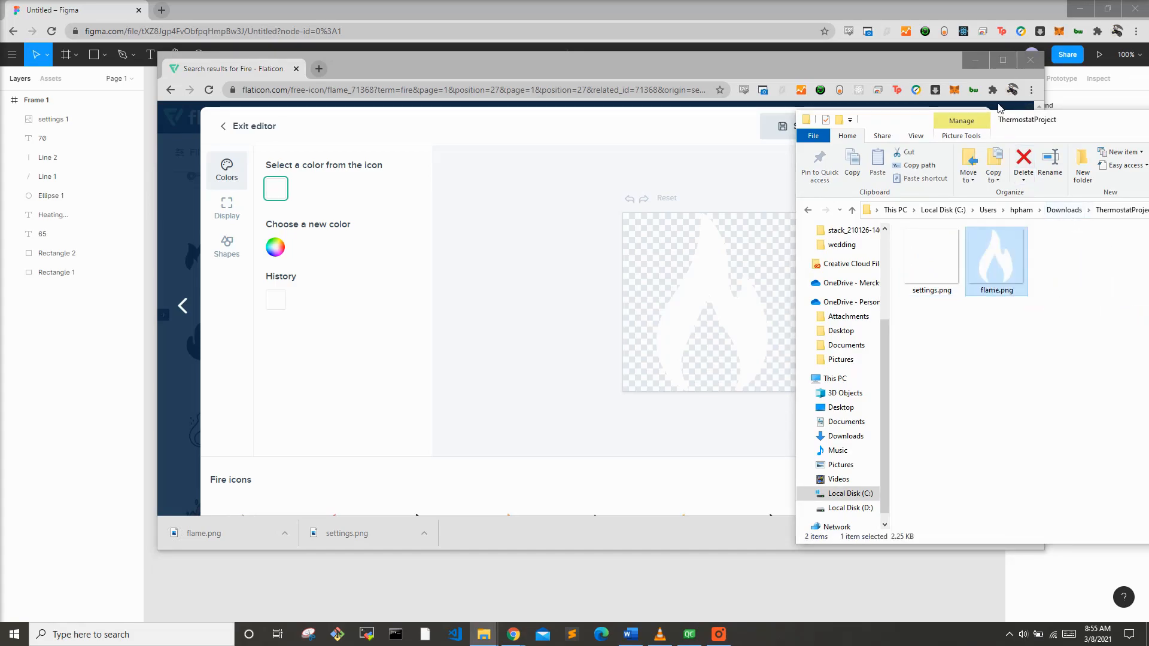
click(970, 10)
key(alt+Tab)
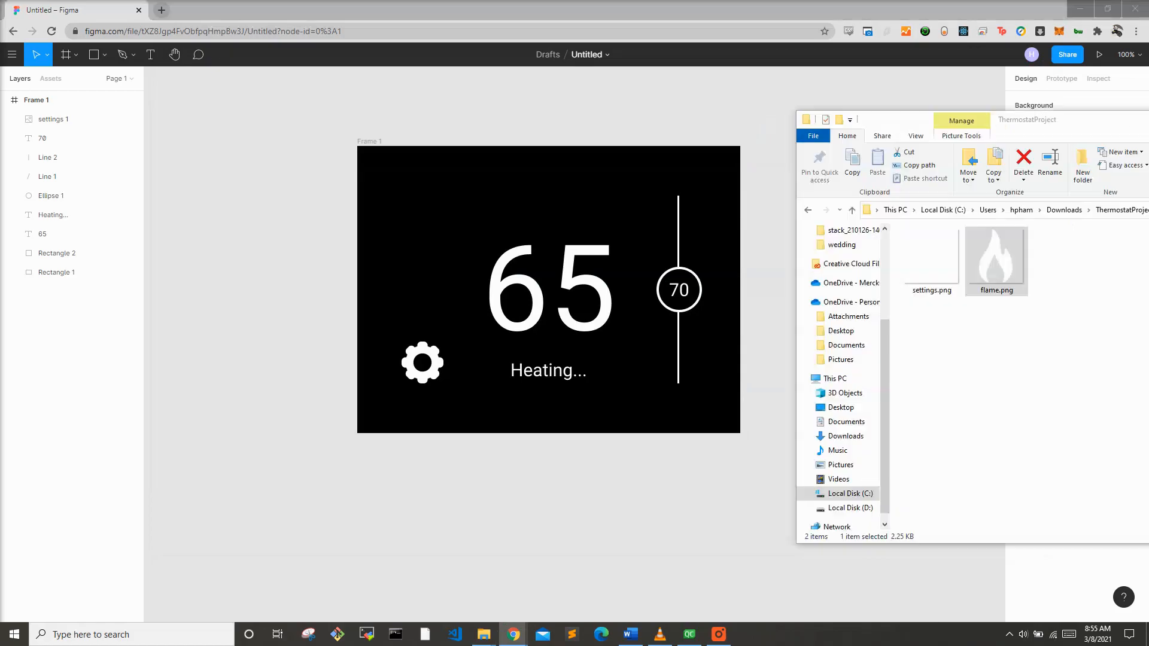
drag(988, 257, 439, 246)
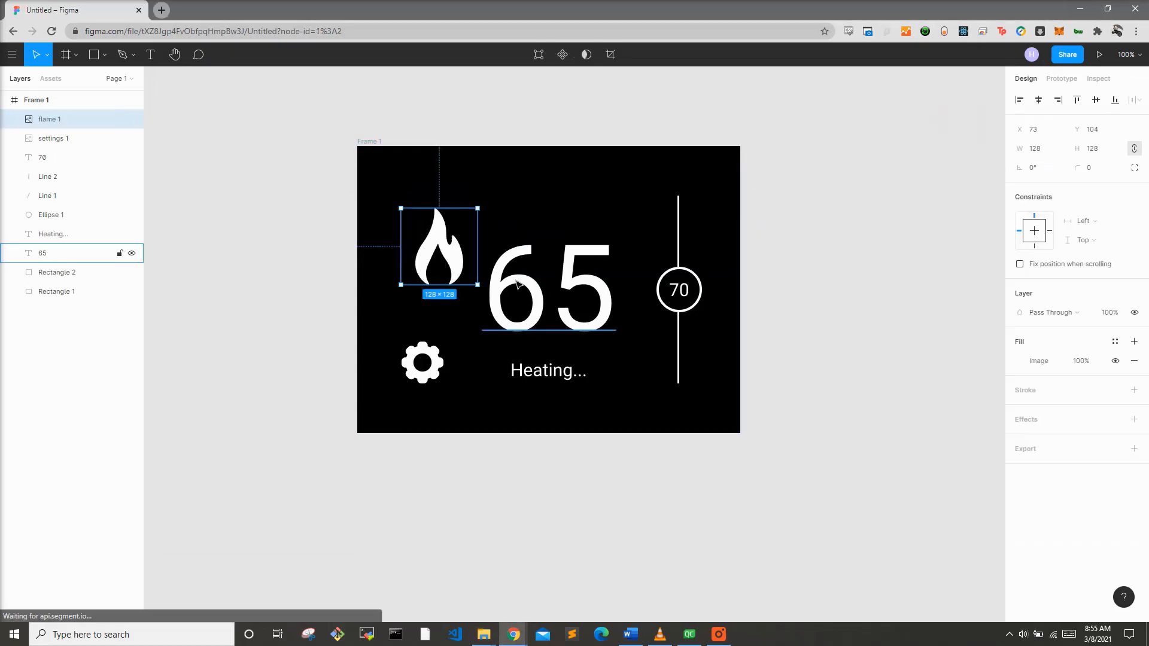
Step: Resize the flame icon to 70 by 70 and nudge it slightly upward
click(1052, 150)
text(70)
key(Return)
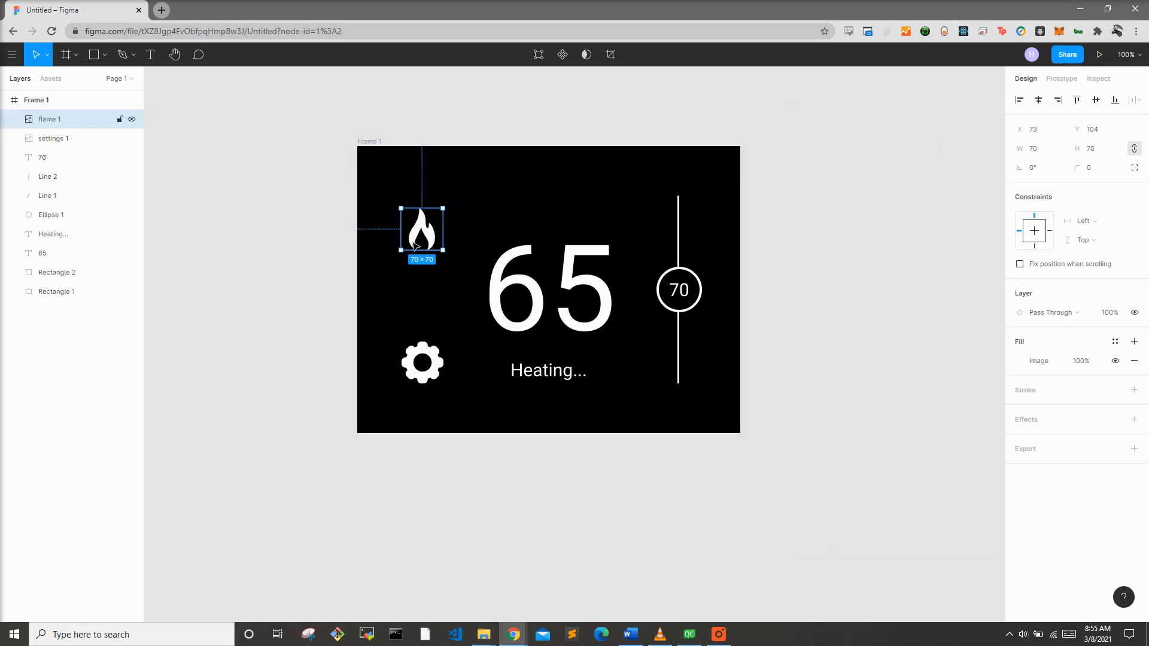
mouse_move(420, 240)
mouse_down()
mouse_move(419, 276)
mouse_move(422, 225)
mouse_up()
click(769, 165)
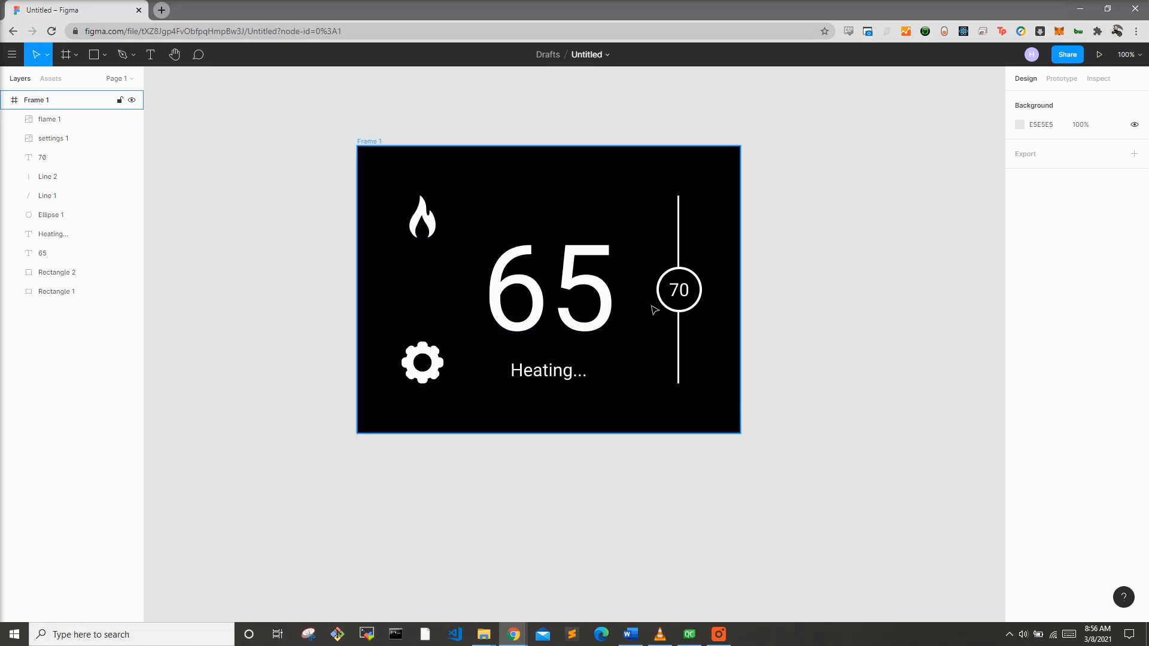
Step: Rename the frame to Home Screen
click(377, 142)
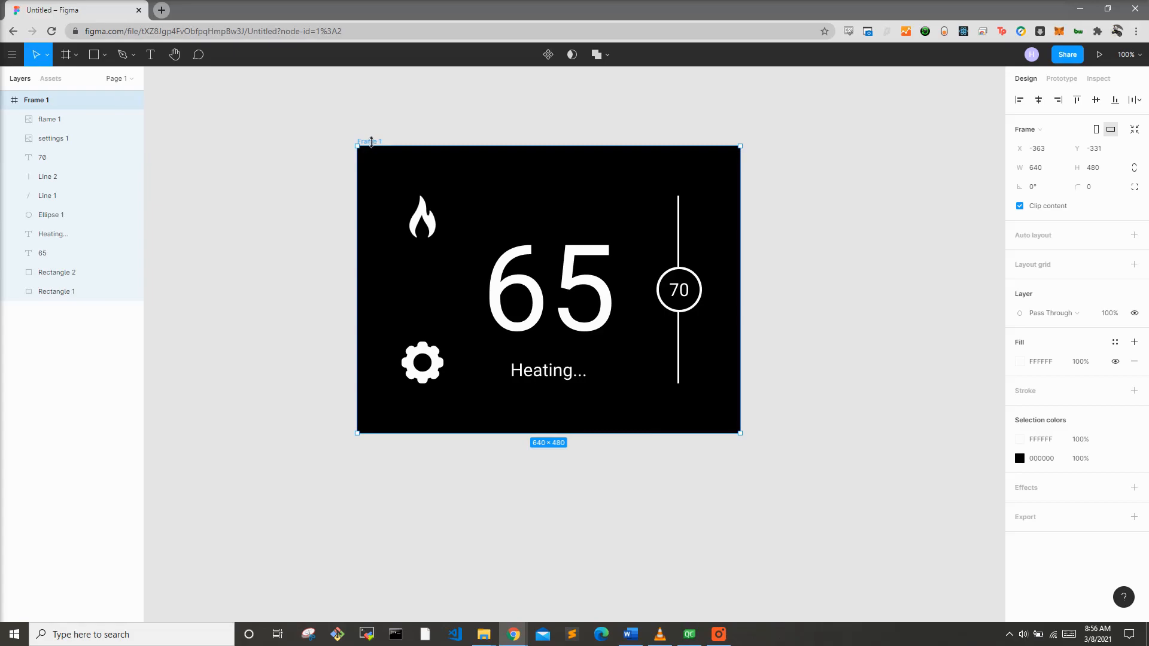
key(ctrl+r)
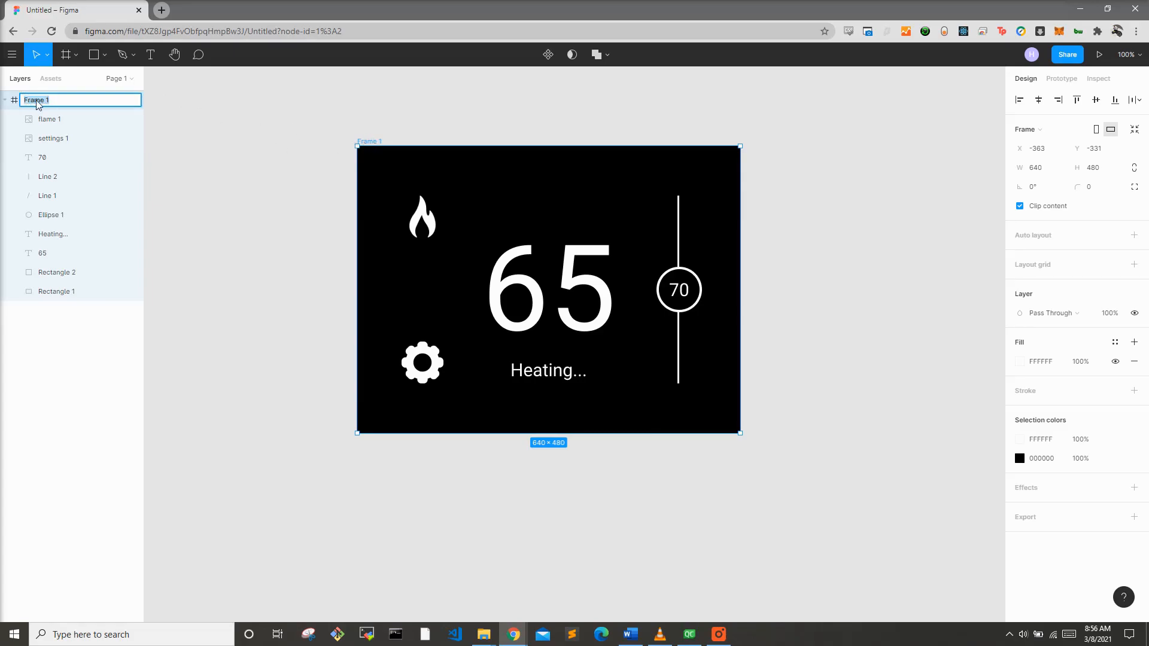
text(Home Screen)
key(Return)
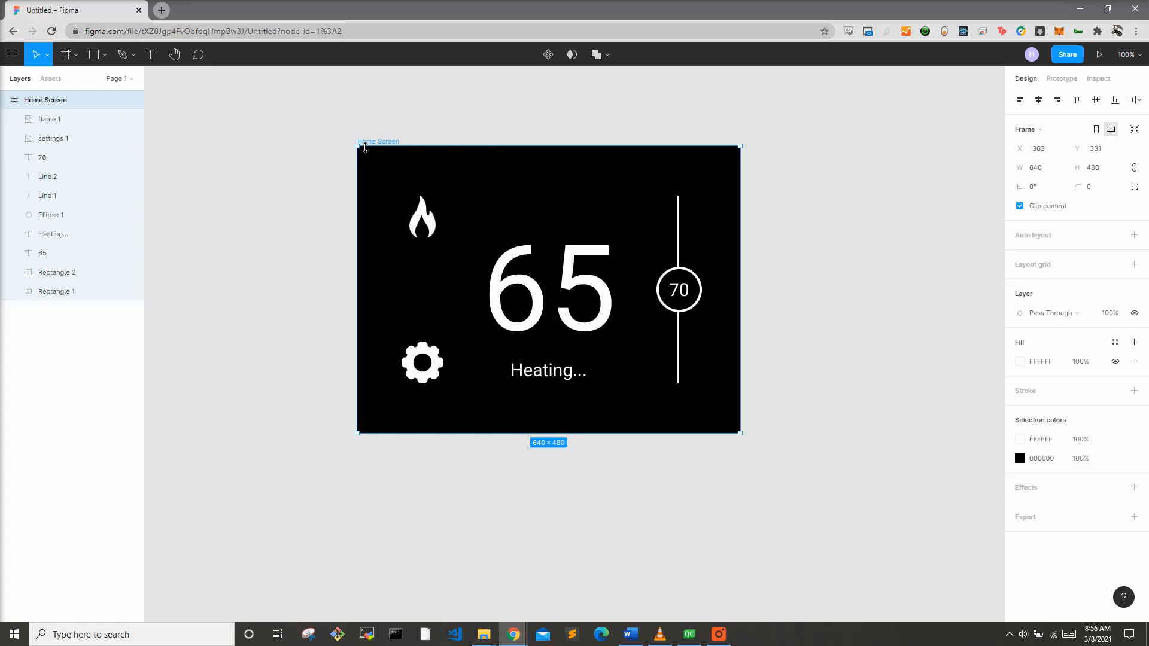
Step: Duplicate the Home Screen frame beside the original
key(ctrl+c)
key(ctrl+v)
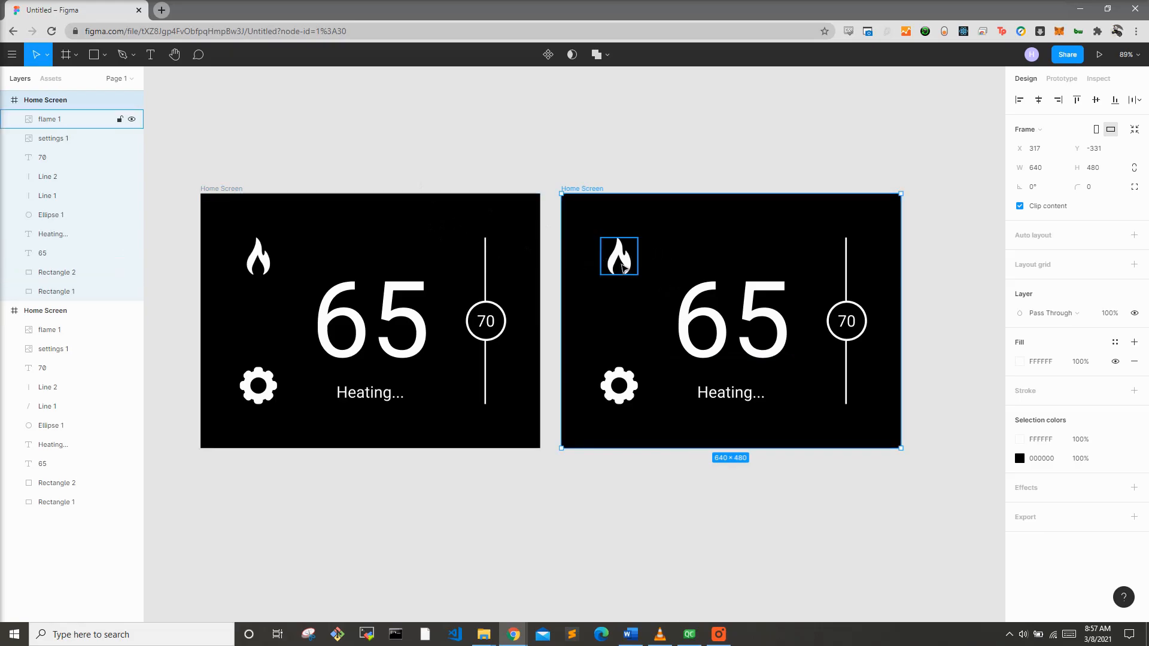
click(94, 55)
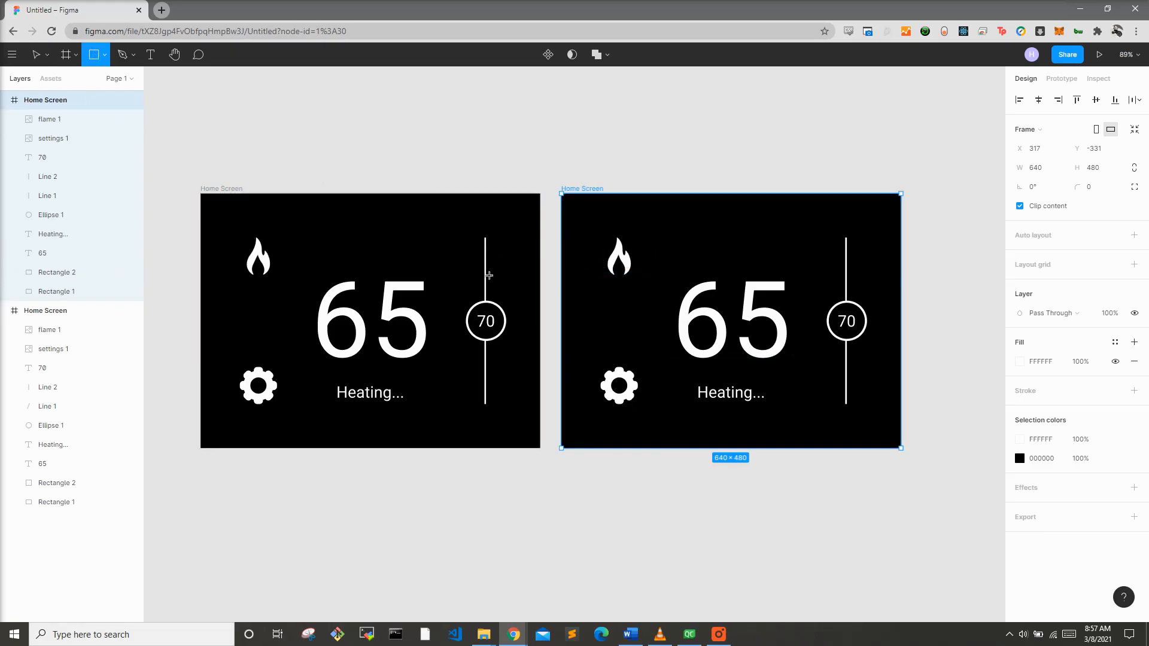
Step: Draw a rectangle about 296 by 308 in the middle of the duplicated frame and set its corner radius to 5
drag(662, 240, 818, 402)
drag(739, 353, 727, 356)
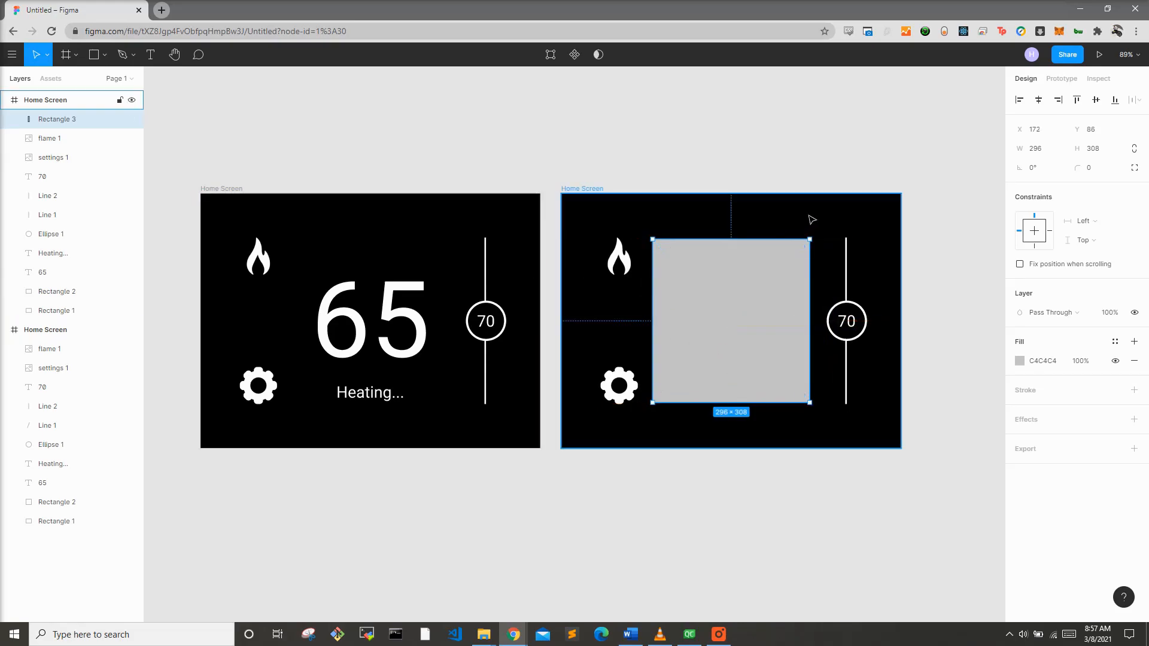
click(1091, 171)
text(5)
key(Return)
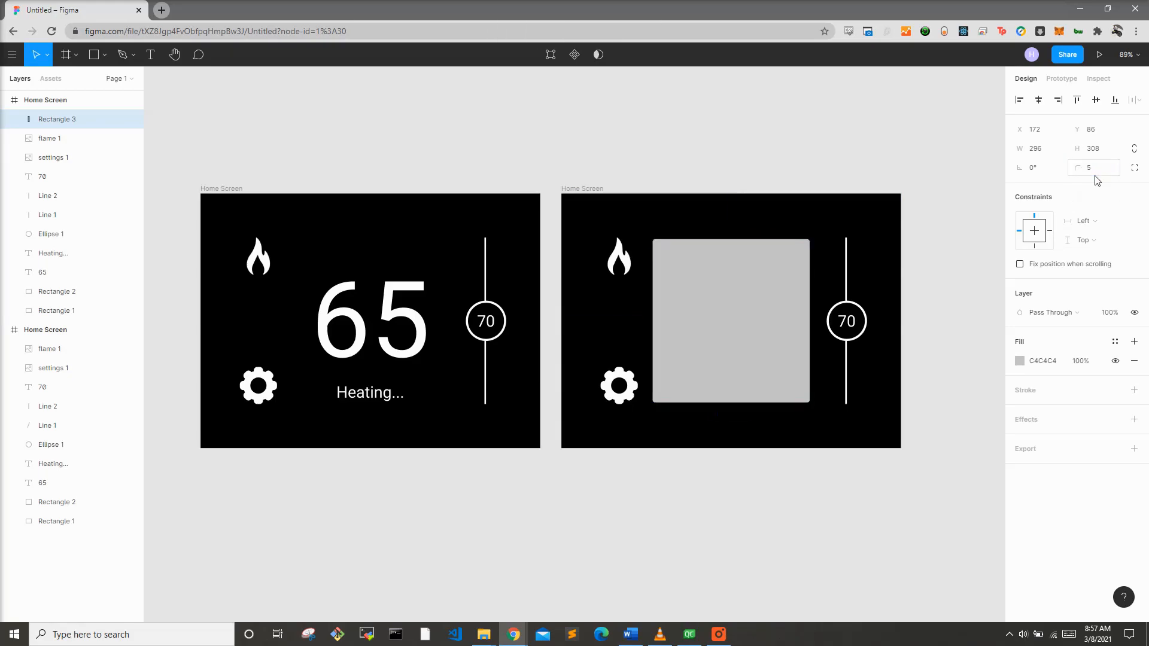
Step: Change the rectangle's fill to dark grey 676767
click(1020, 361)
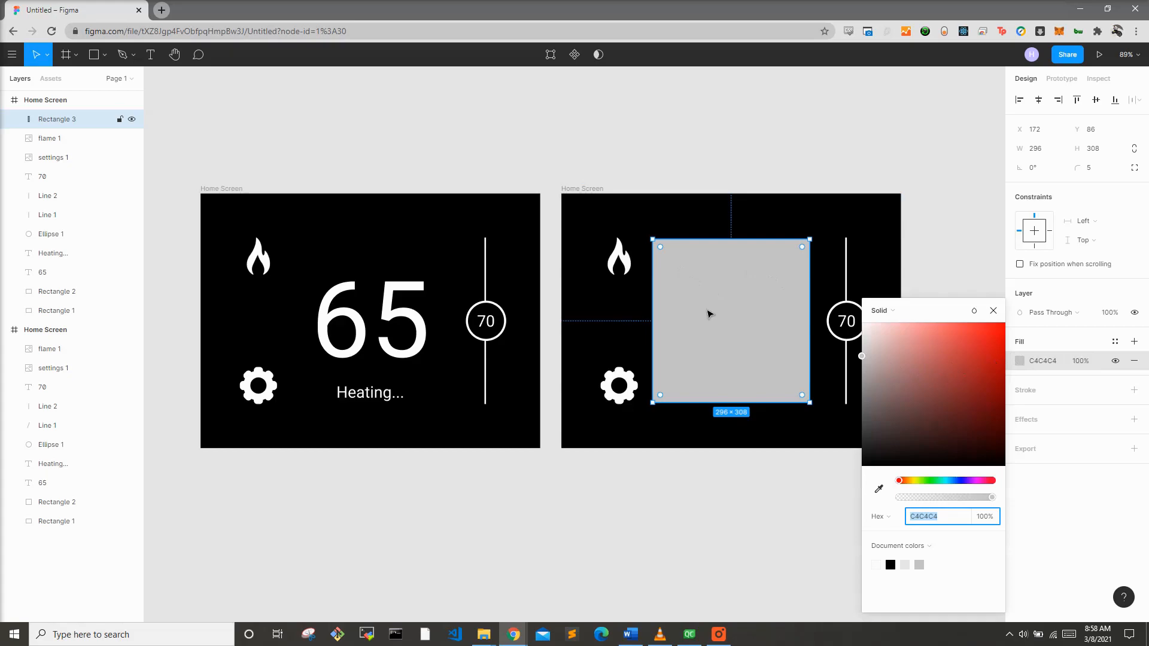
drag(861, 358, 863, 410)
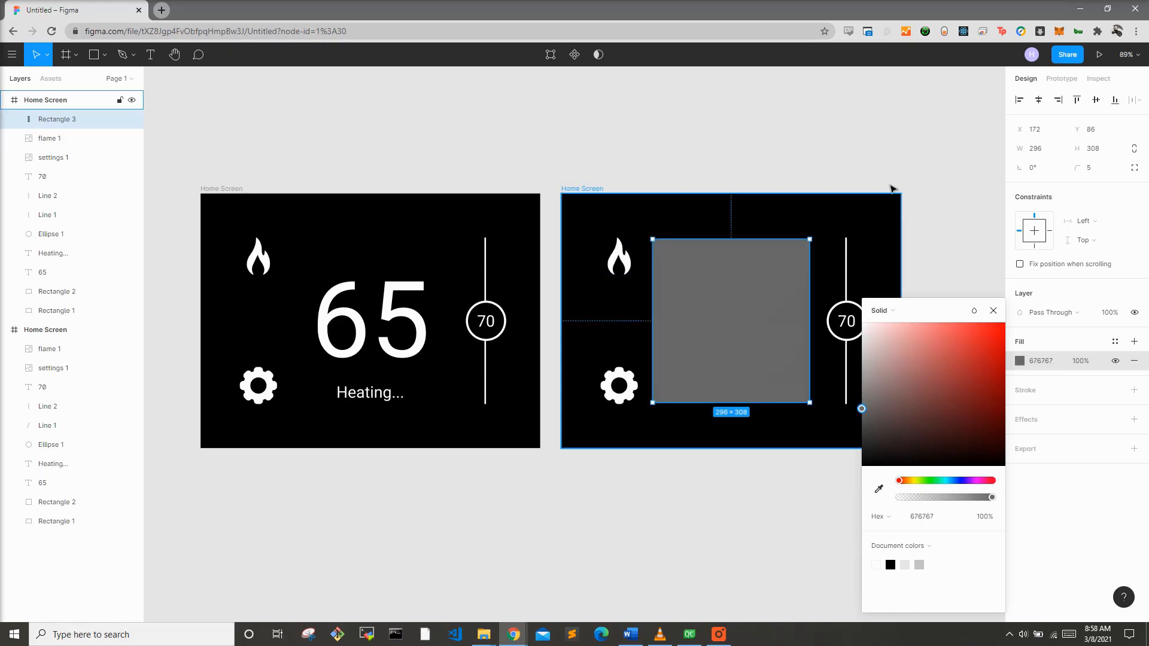
click(958, 218)
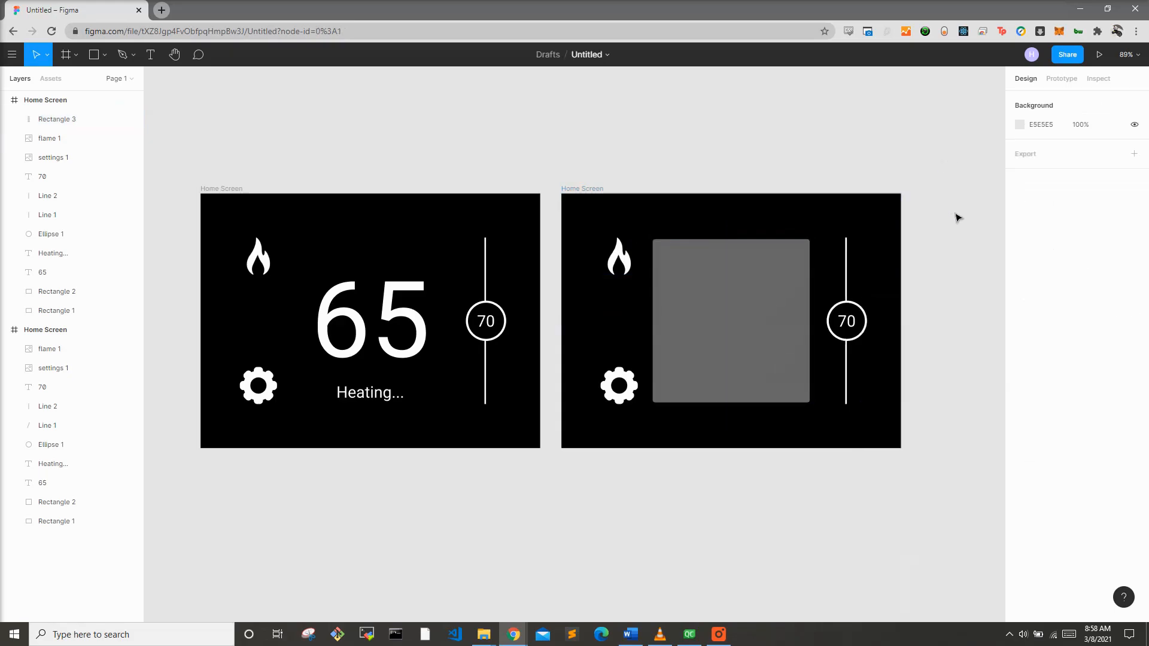
Step: Add a white text label reading Heat near the top of the grey rectangle
click(149, 53)
click(678, 248)
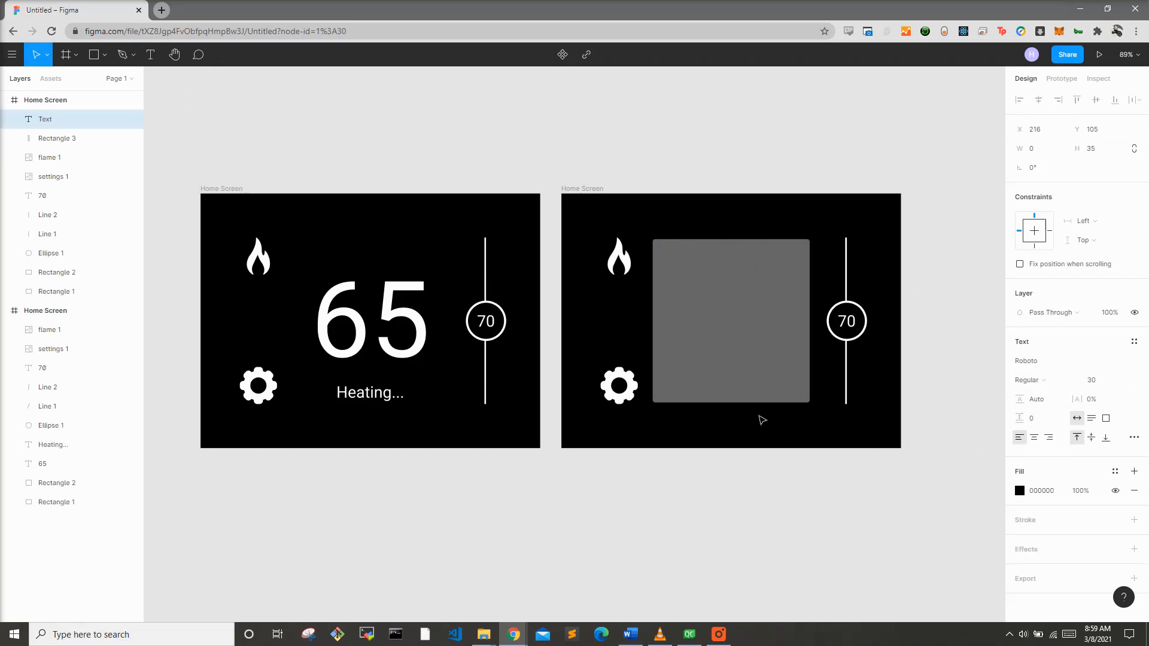
text(Heat)
click(1020, 491)
drag(948, 417, 730, 161)
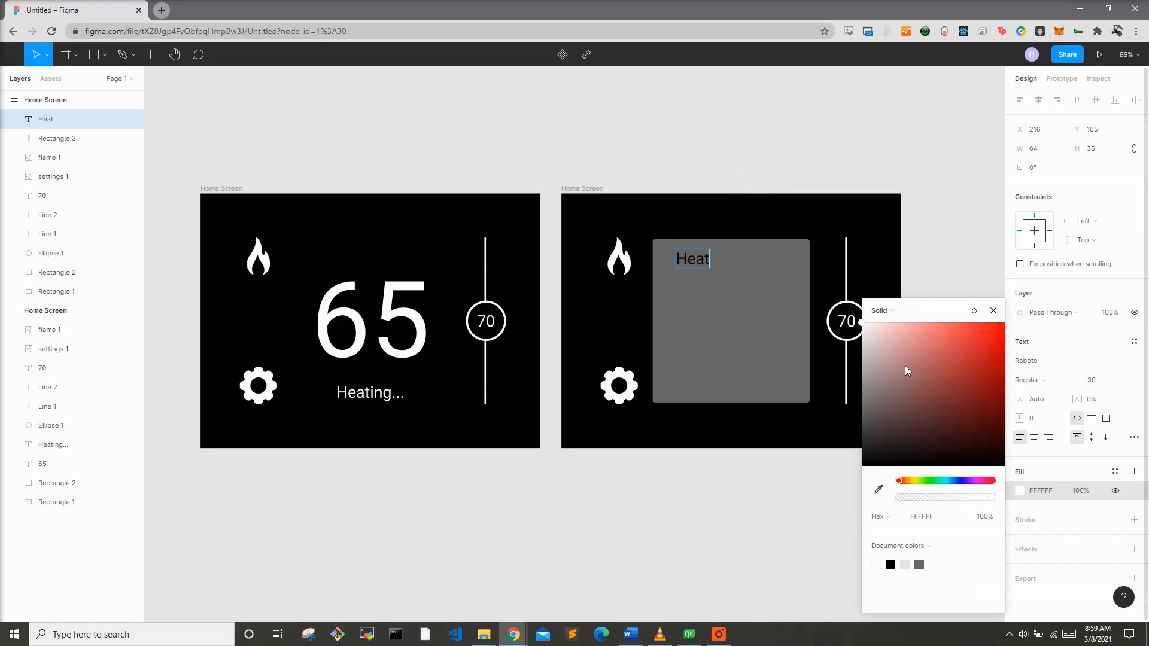
key(ctrl+a)
drag(904, 366, 739, 154)
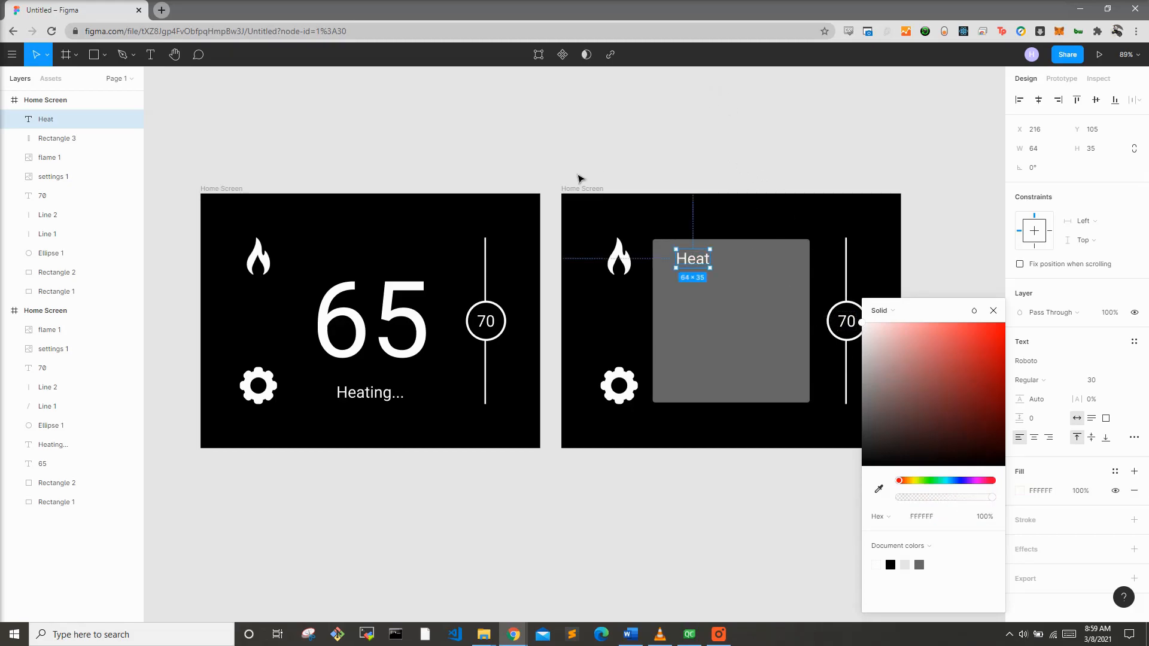
Step: Set the Heat label's font size to 42 and centre it horizontally in the rectangle
click(1120, 382)
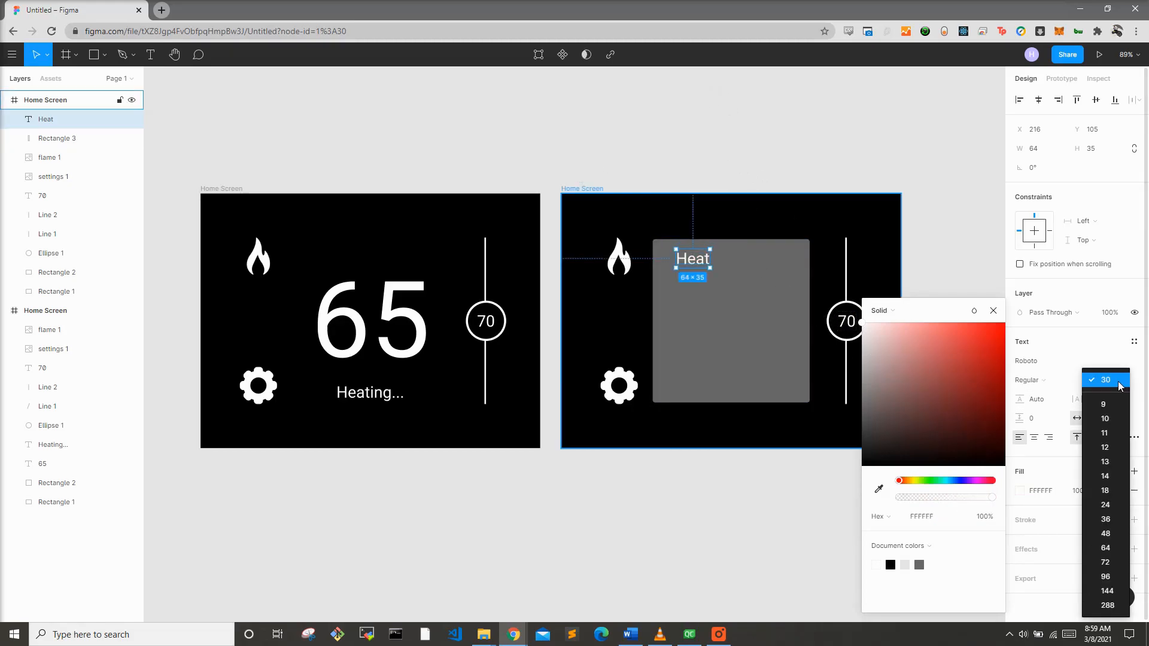
click(1116, 520)
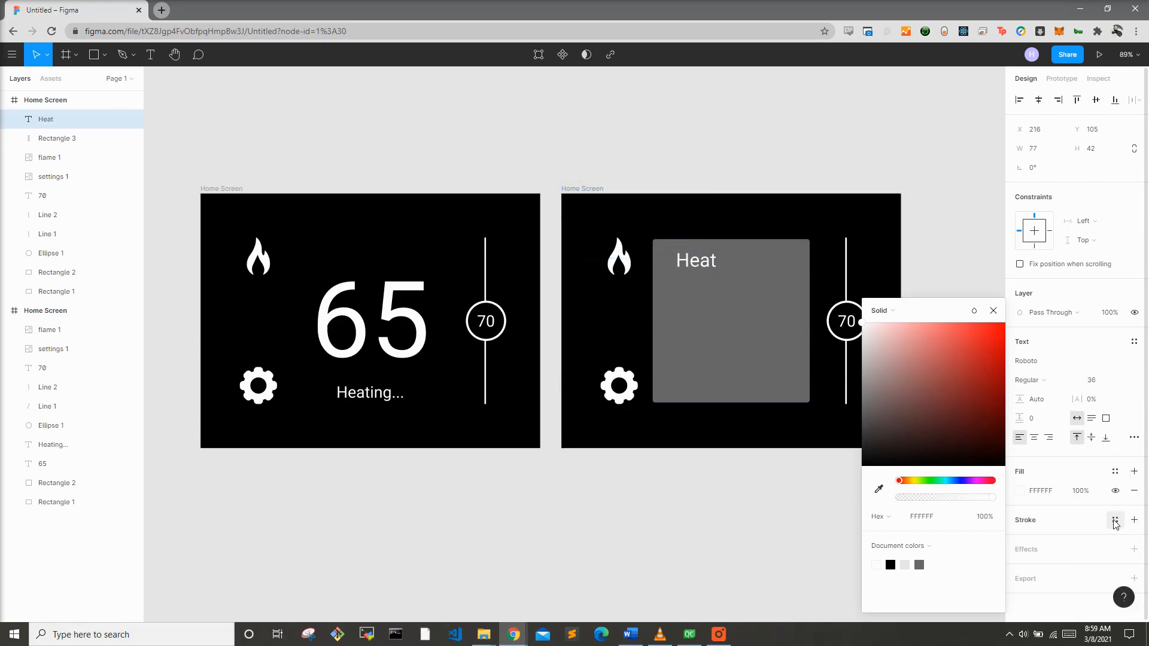
click(1126, 386)
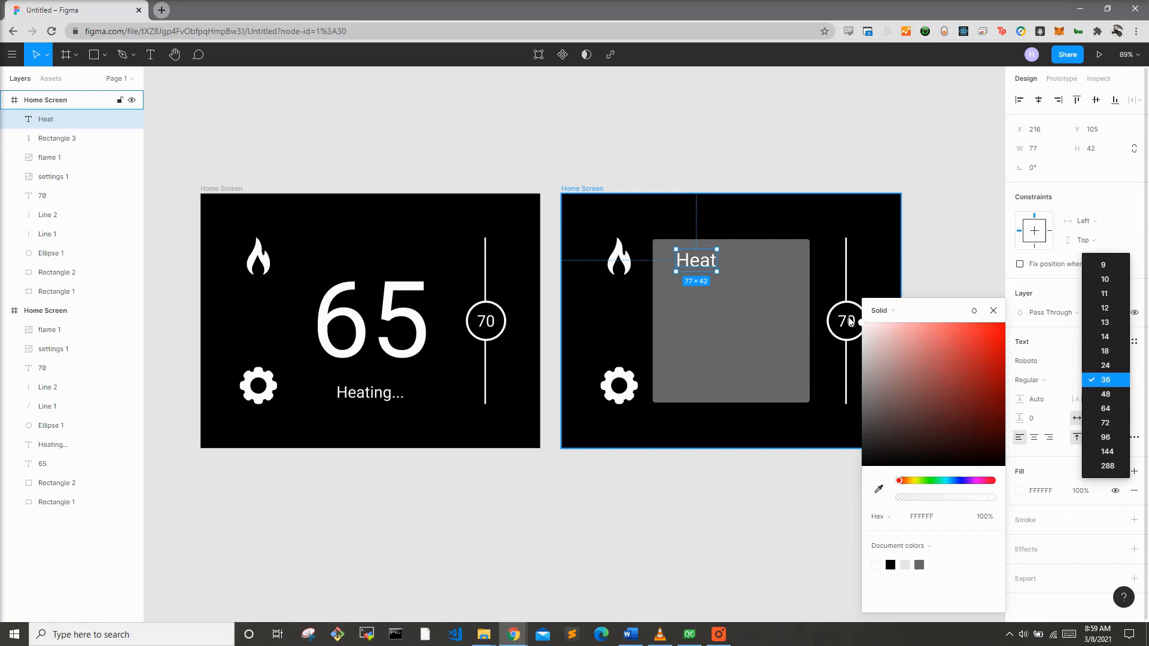
click(1105, 382)
click(1096, 384)
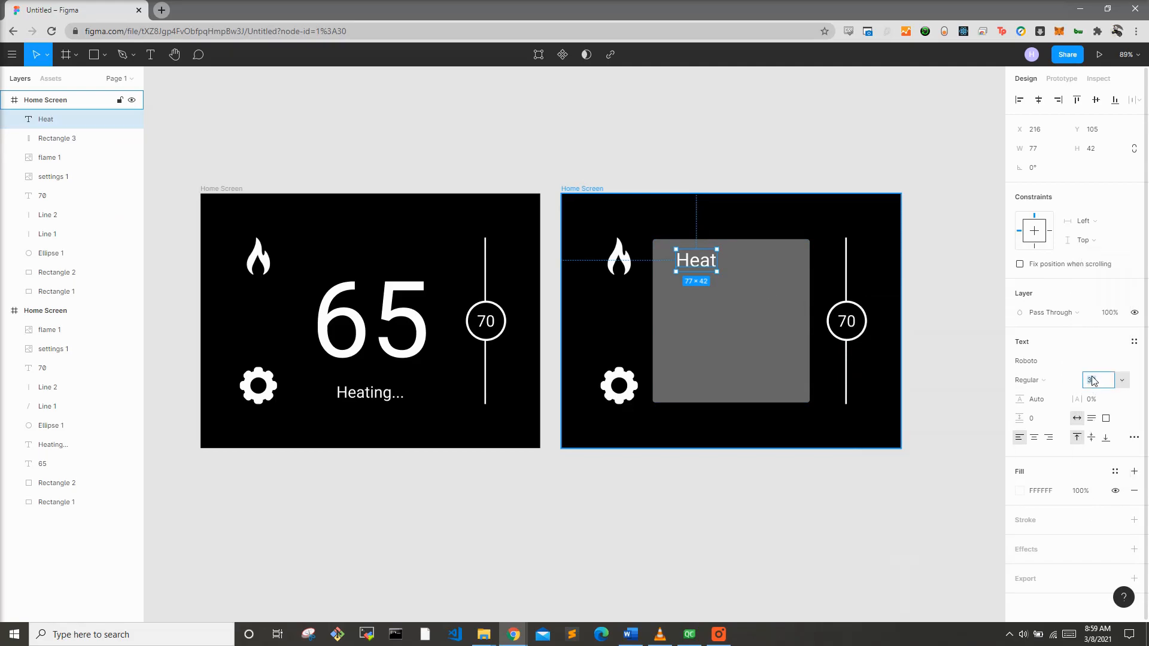
text(42)
key(Return)
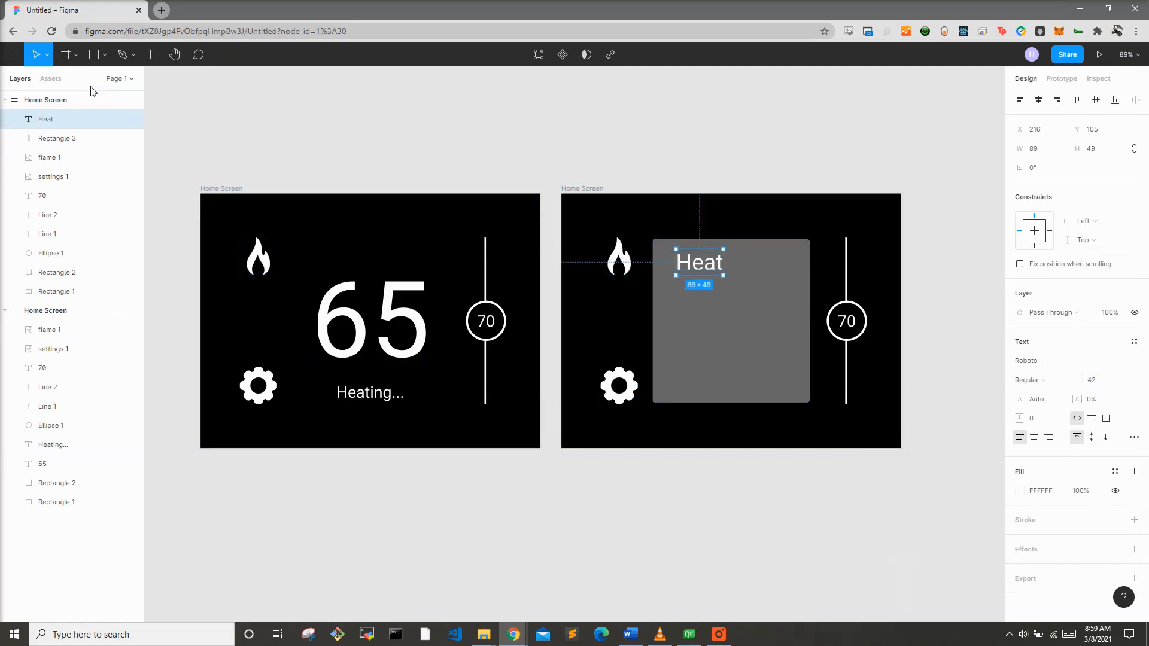
drag(701, 264, 734, 264)
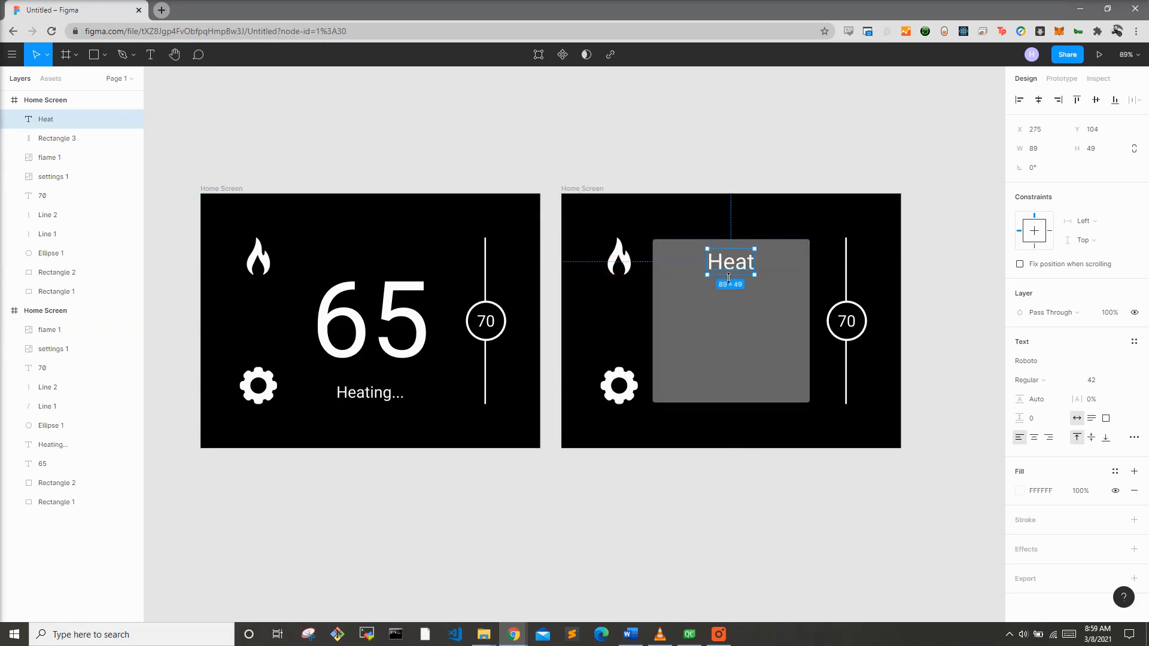
Step: Paste a copy of the label in the rectangle's middle and change its text to Cool
key(ctrl+v)
drag(740, 271, 739, 326)
double_click(740, 324)
text(Cool)
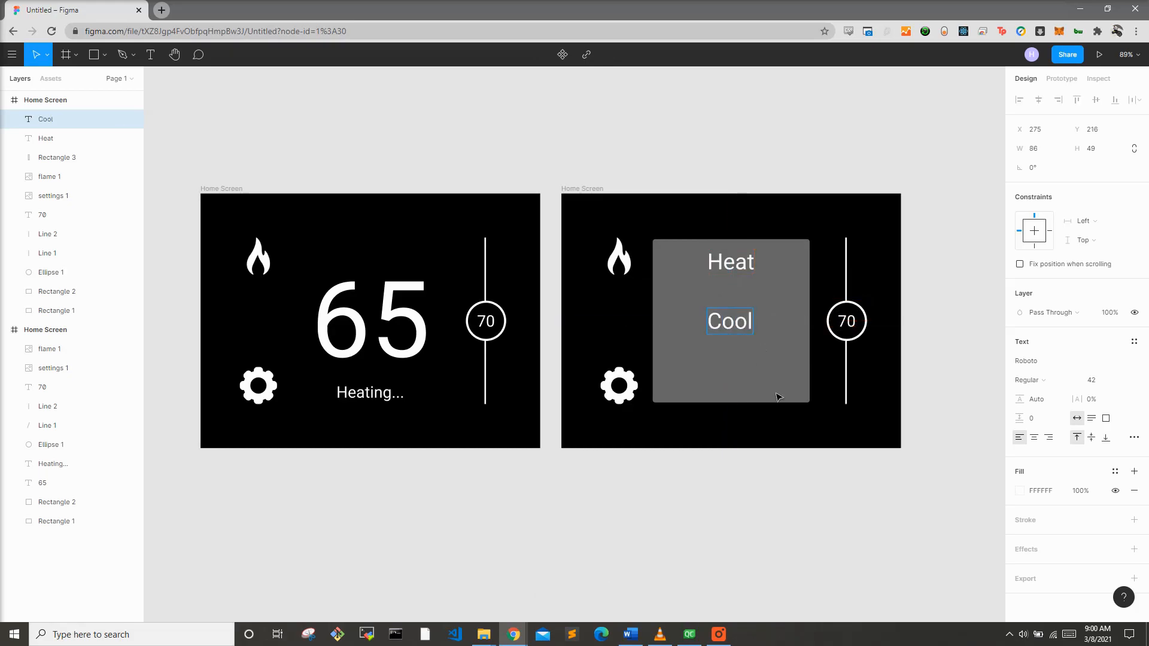
key(Escape)
drag(738, 324, 739, 324)
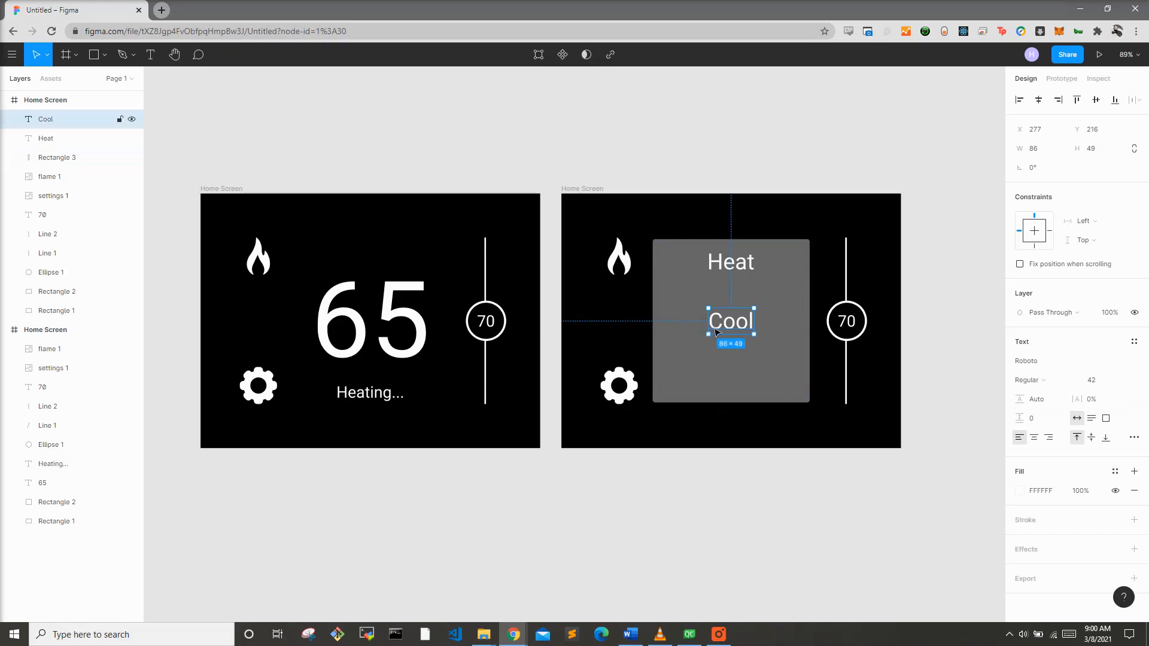
Step: Paste another copy near the rectangle's bottom and change its text to Auto
key(ctrl+v)
drag(737, 362, 737, 392)
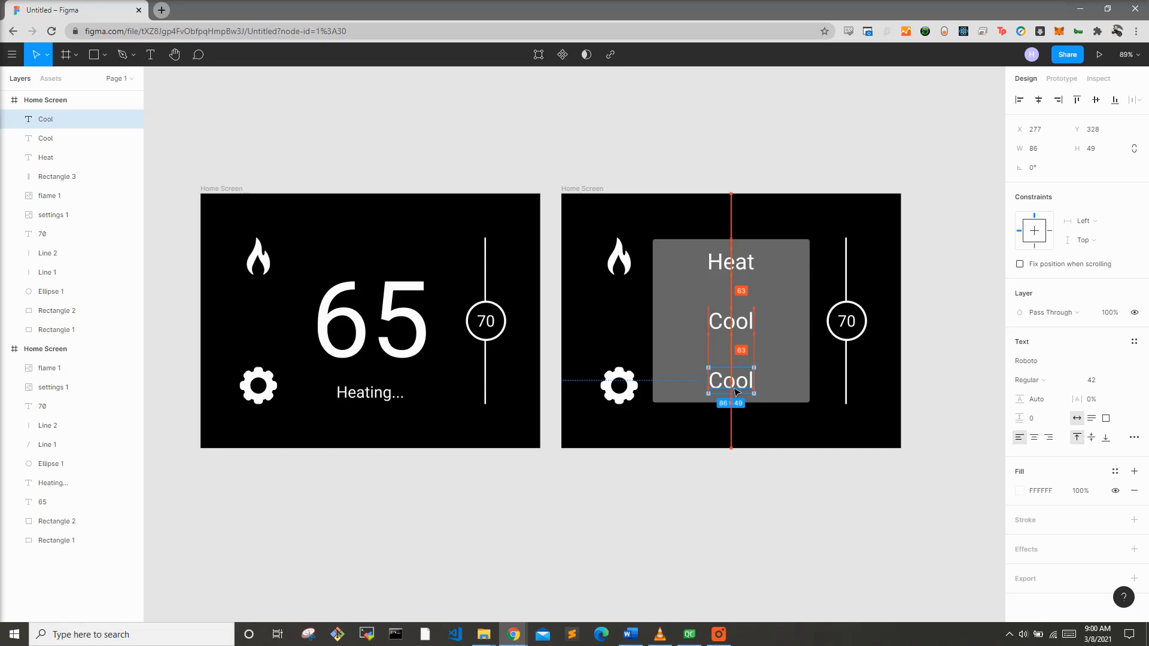
double_click(734, 389)
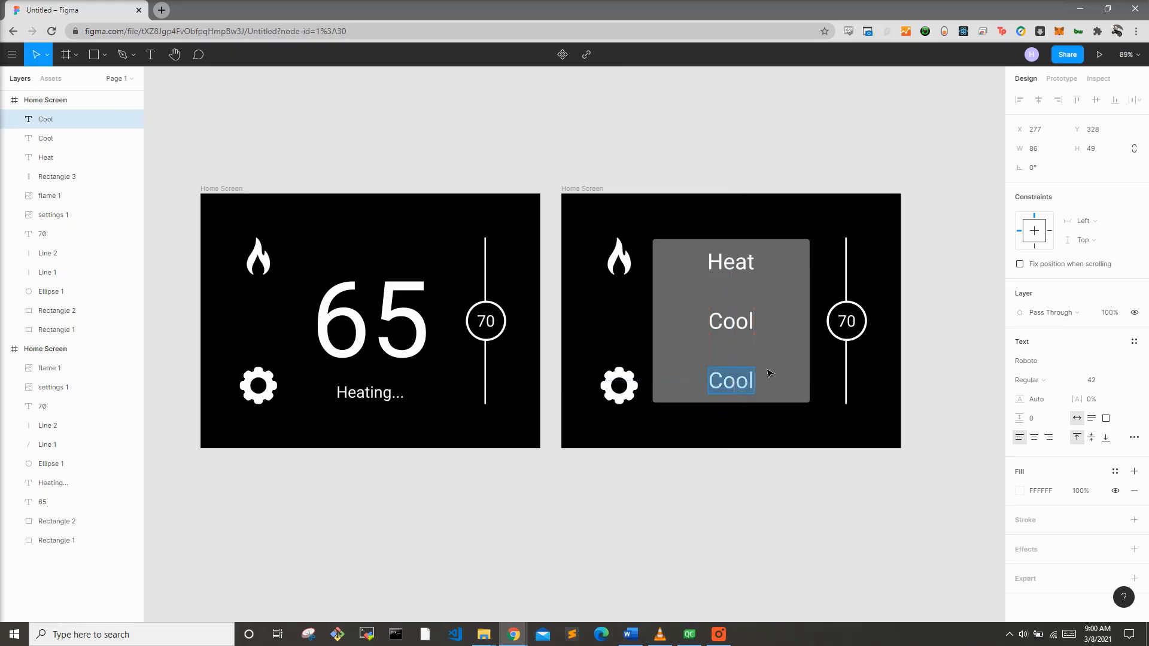
text(Auto)
click(789, 514)
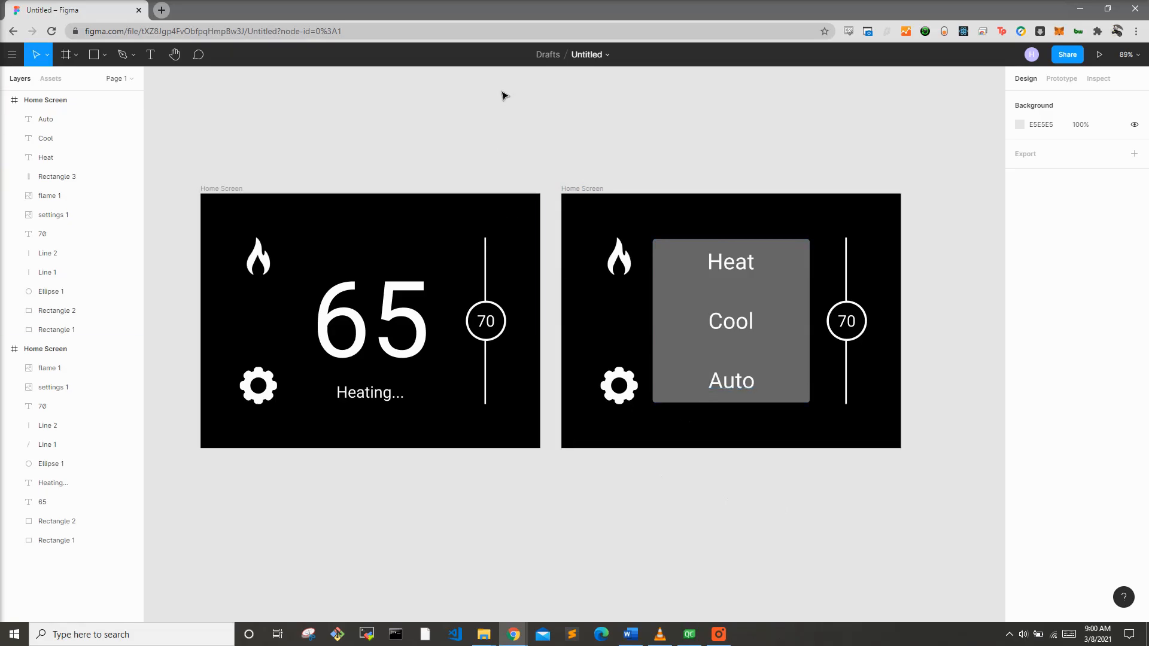
Step: Draw a horizontal line across the rectangle's full width between Heat and Cool
click(104, 55)
click(101, 96)
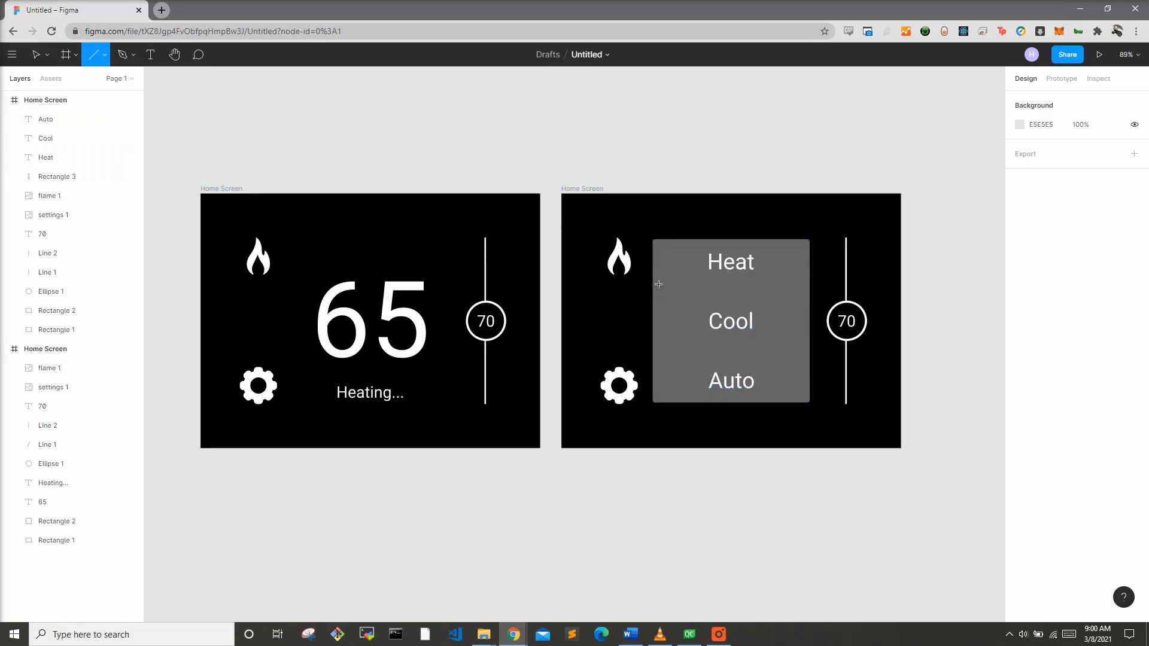
drag(662, 286, 810, 290)
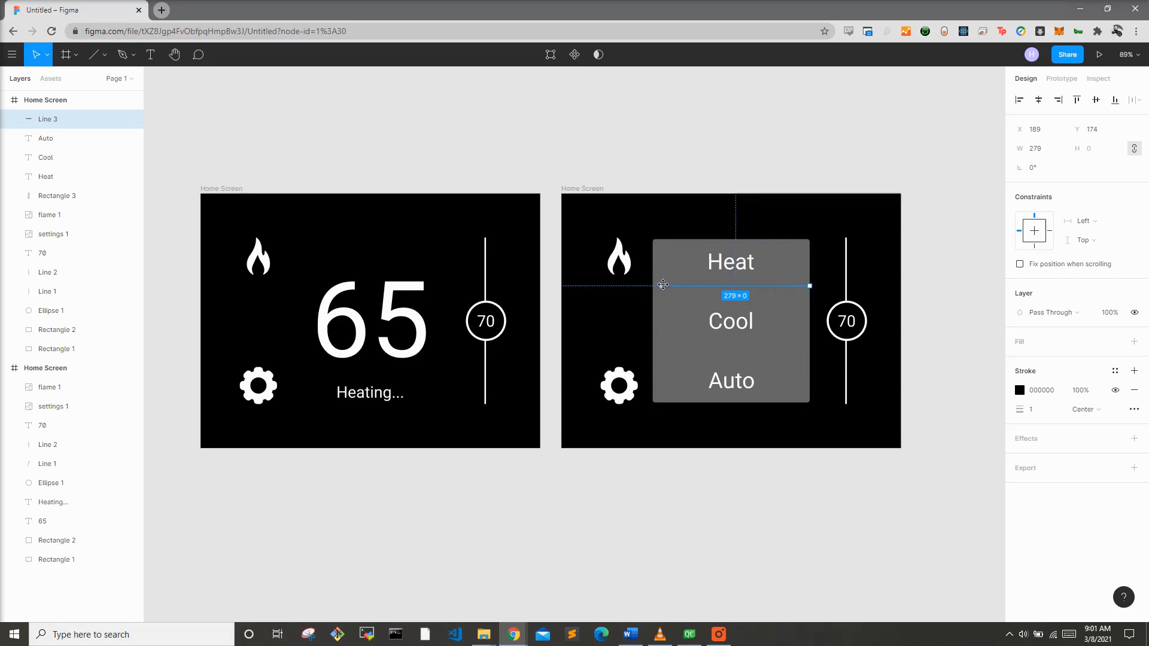
drag(661, 286, 653, 287)
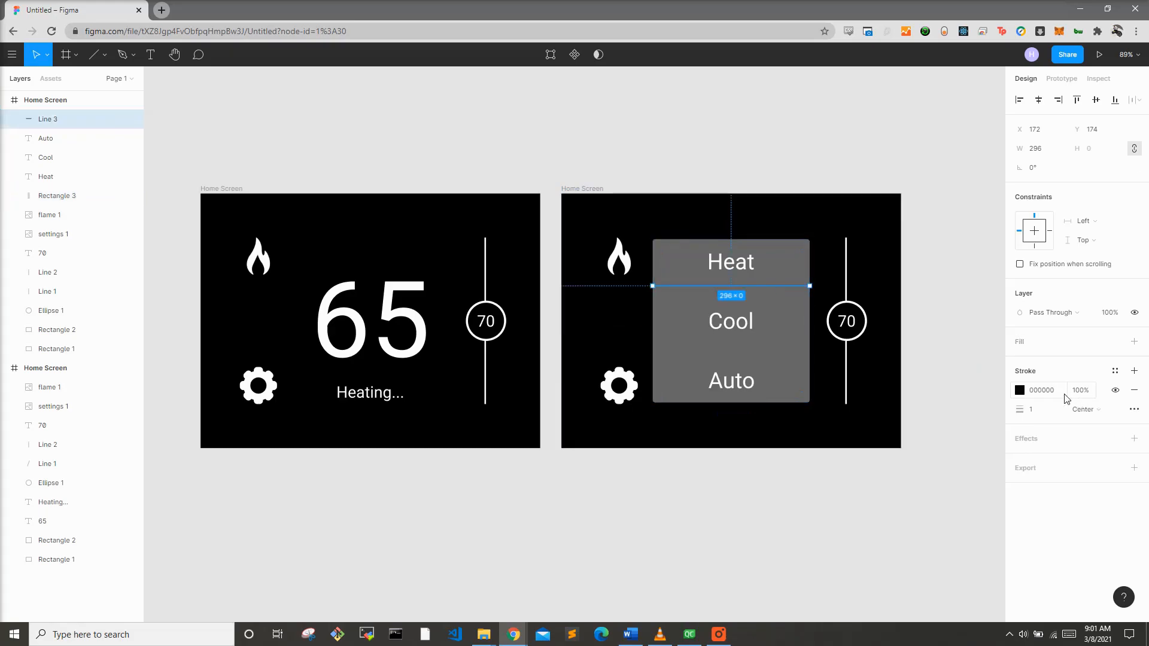
Step: Set the line's stroke to white FFFFFF with weight 4 and nudge it slightly down
click(1020, 390)
drag(944, 423, 862, 307)
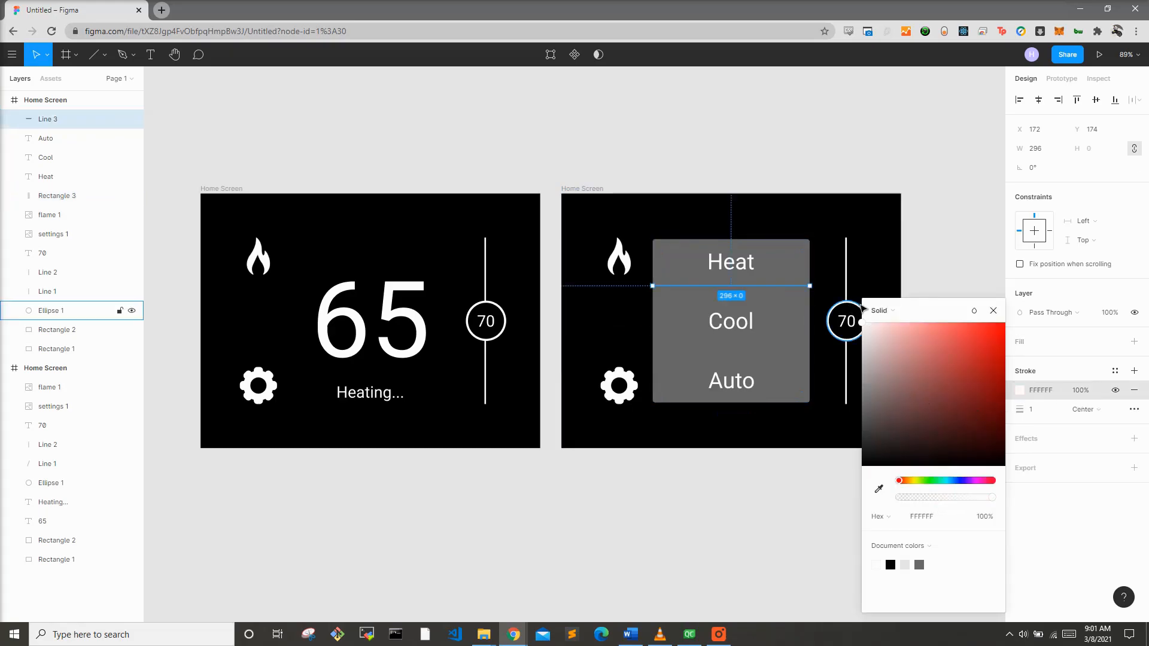
drag(1019, 409, 1025, 407)
click(1037, 412)
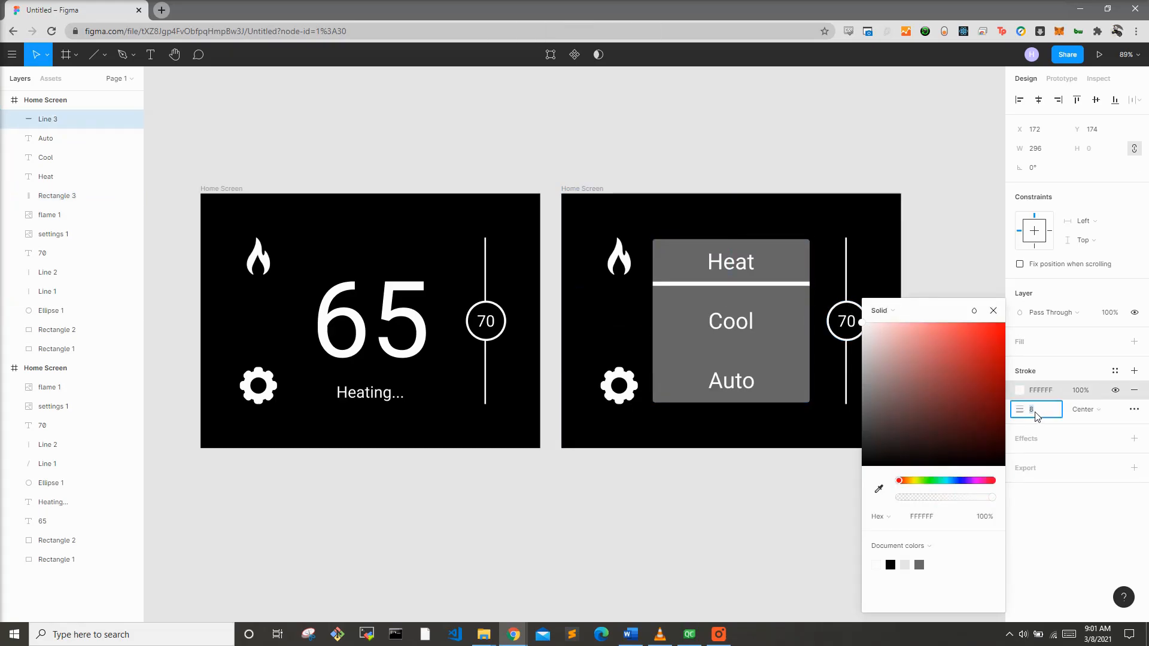
text(4)
key(Return)
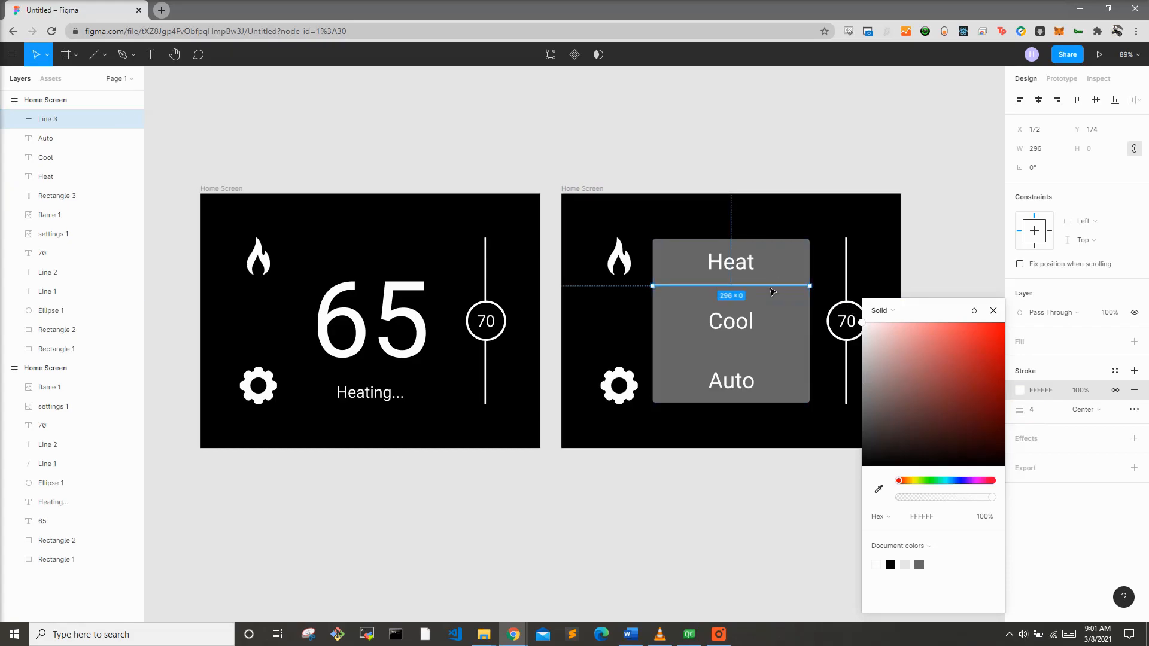
click(770, 286)
drag(755, 286, 757, 293)
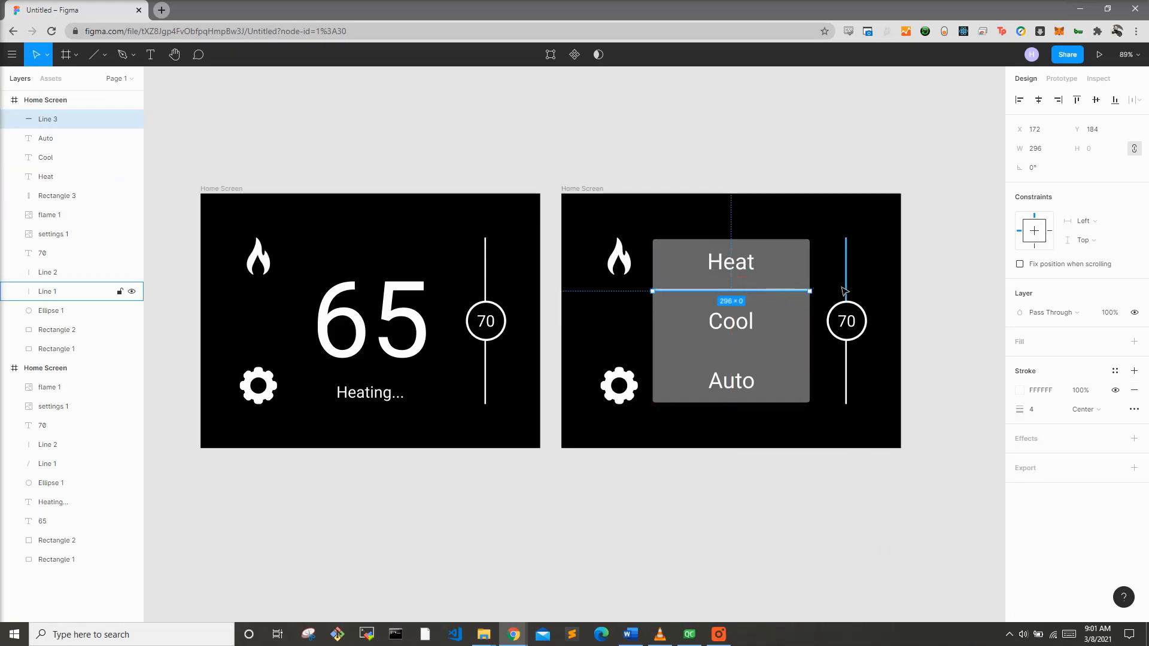
Step: Paste a copy of the line and place it between Cool and Auto
key(ctrl+v)
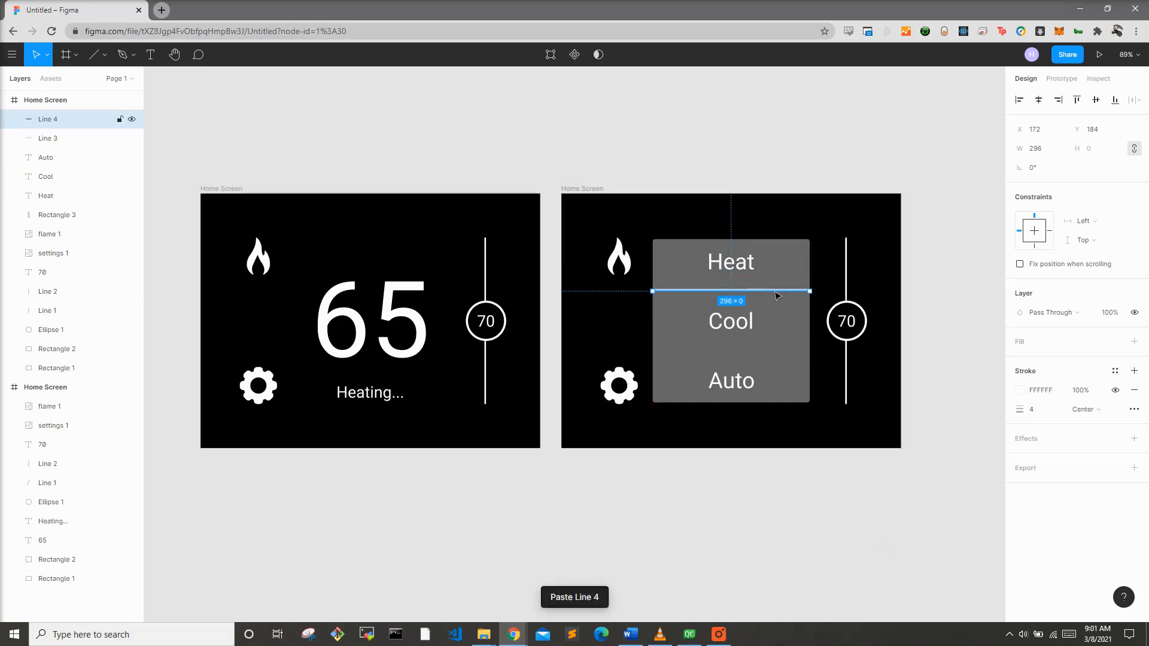
drag(776, 293, 776, 356)
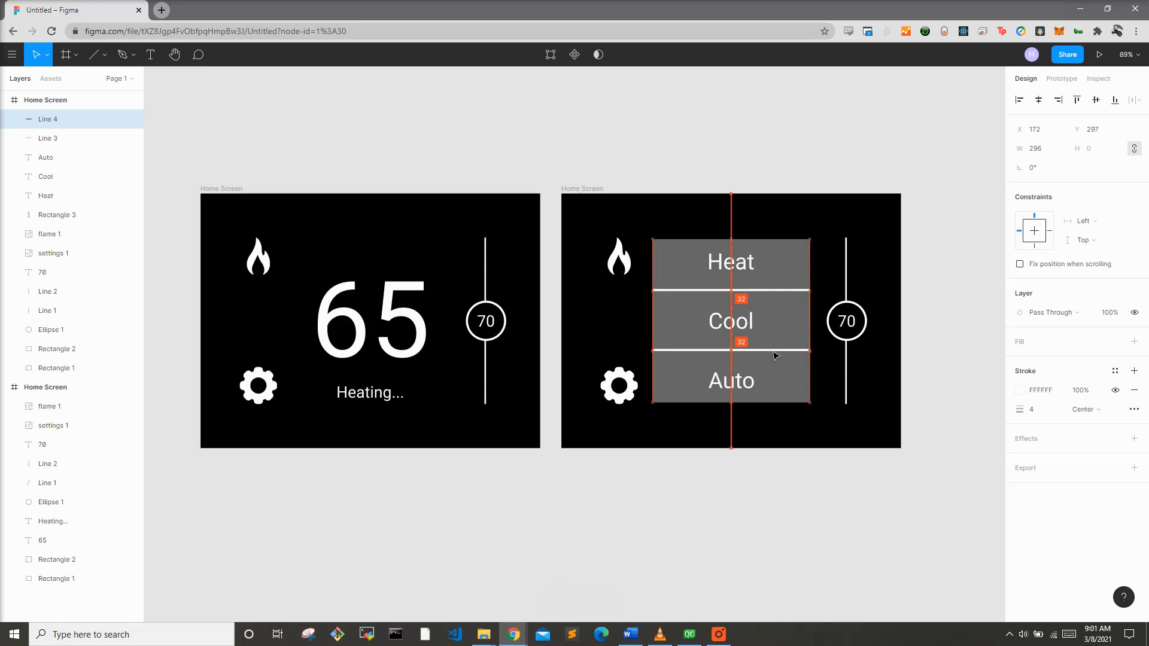
key(Escape)
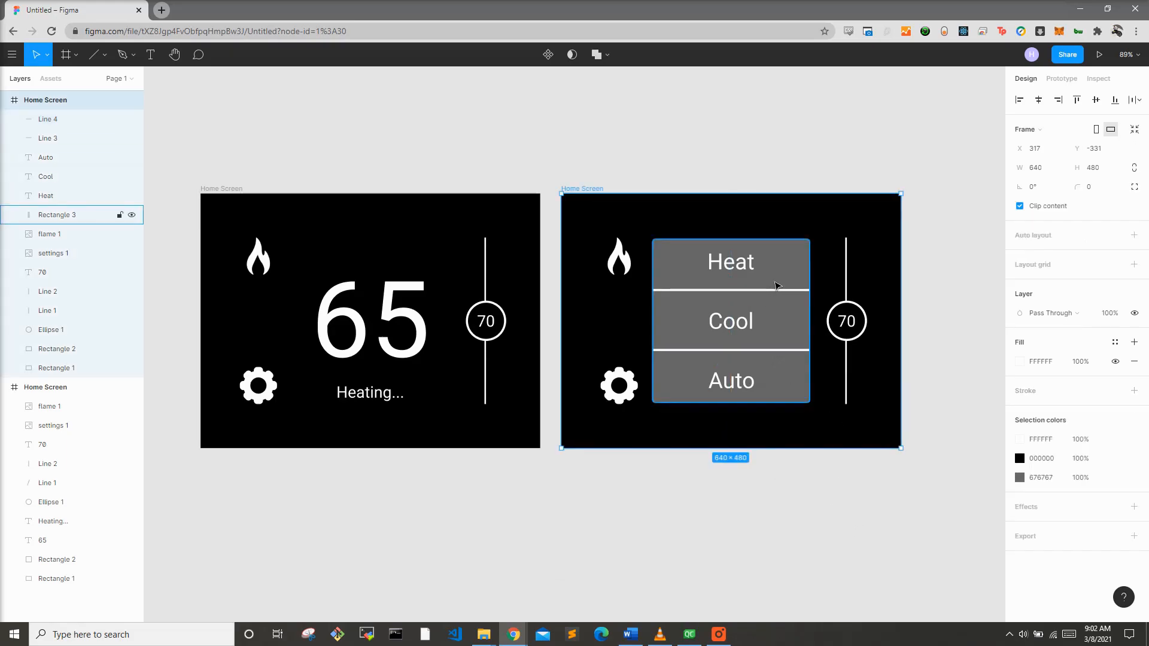
Step: Add a white FFFFFF stroke of weight 3 to the rectangle
click(775, 282)
click(1025, 390)
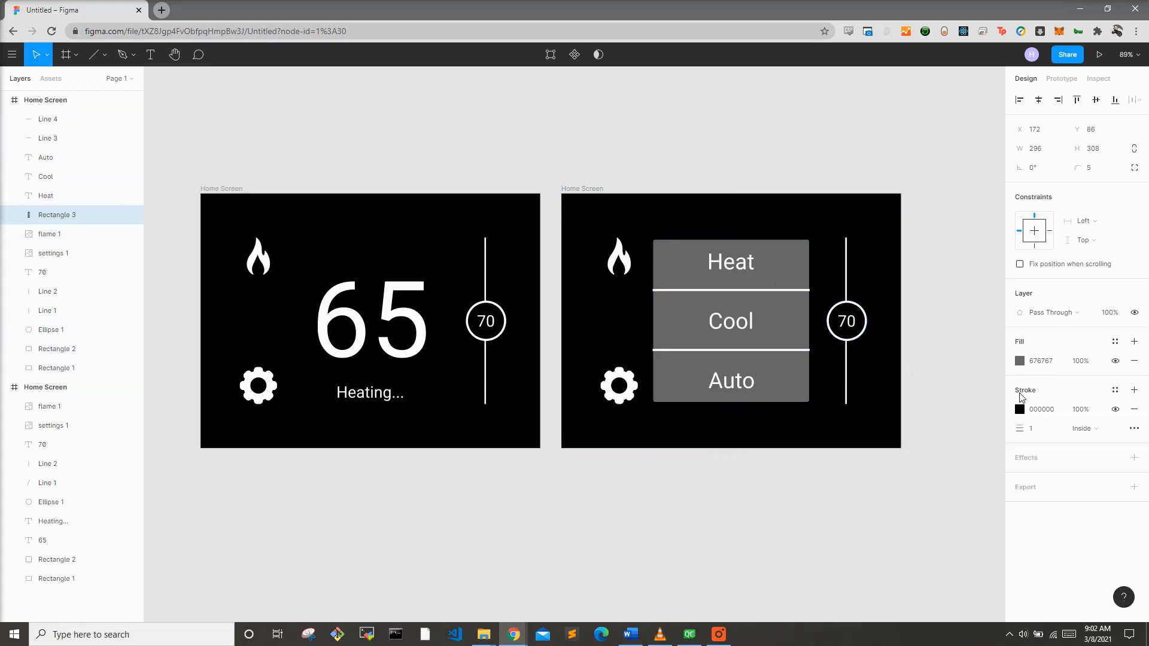
click(1019, 410)
text(FFFFFF)
key(Return)
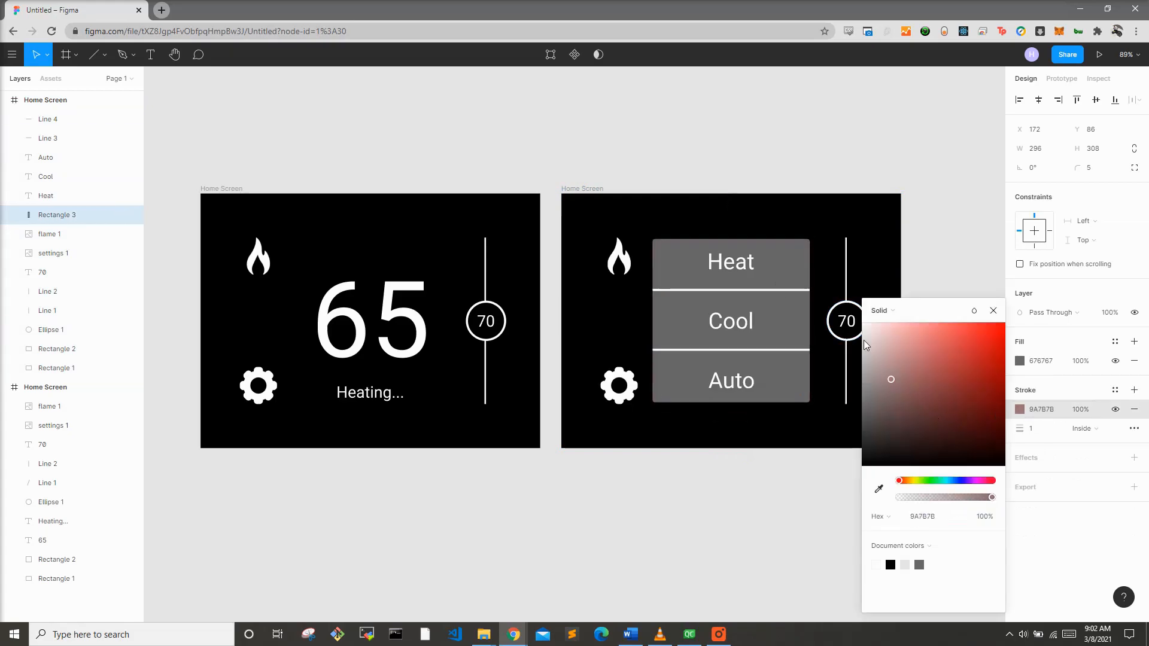
click(1030, 430)
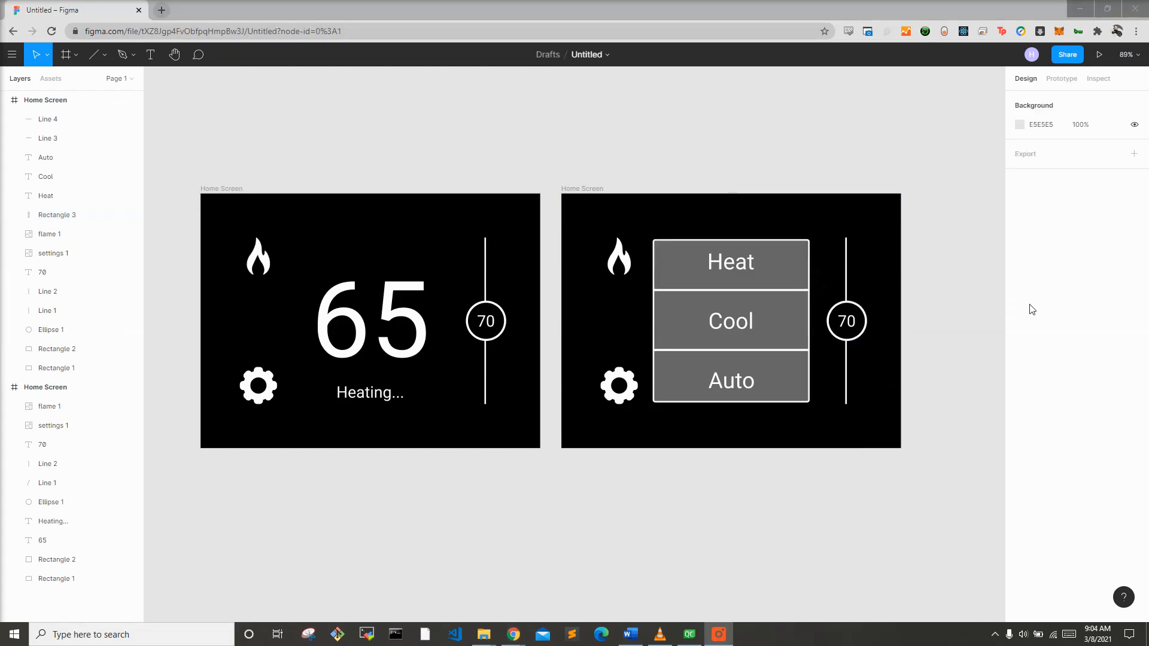
click(678, 286)
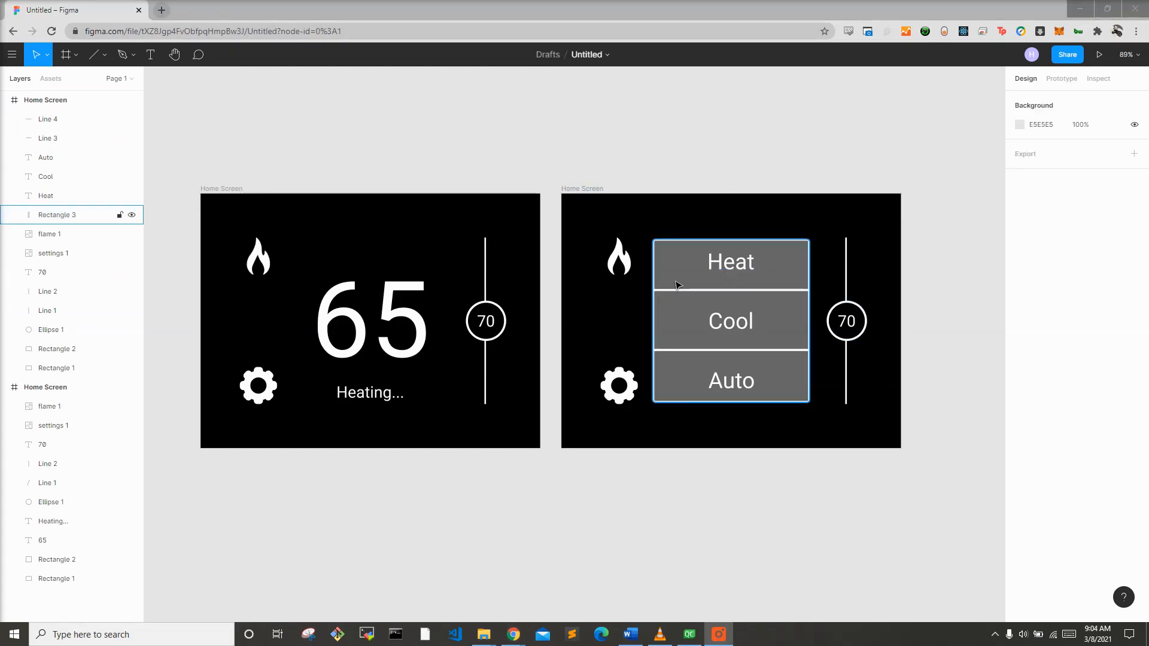
Step: Change the rectangle's fill to black 000000
click(680, 318)
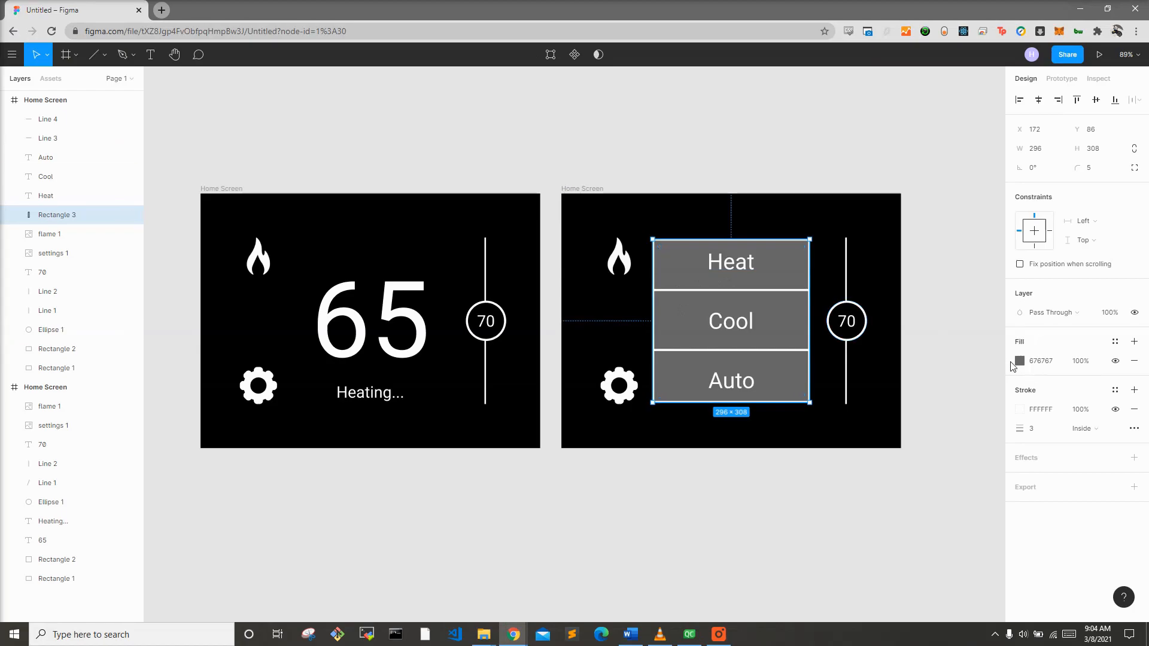
click(1019, 361)
drag(921, 359, 812, 523)
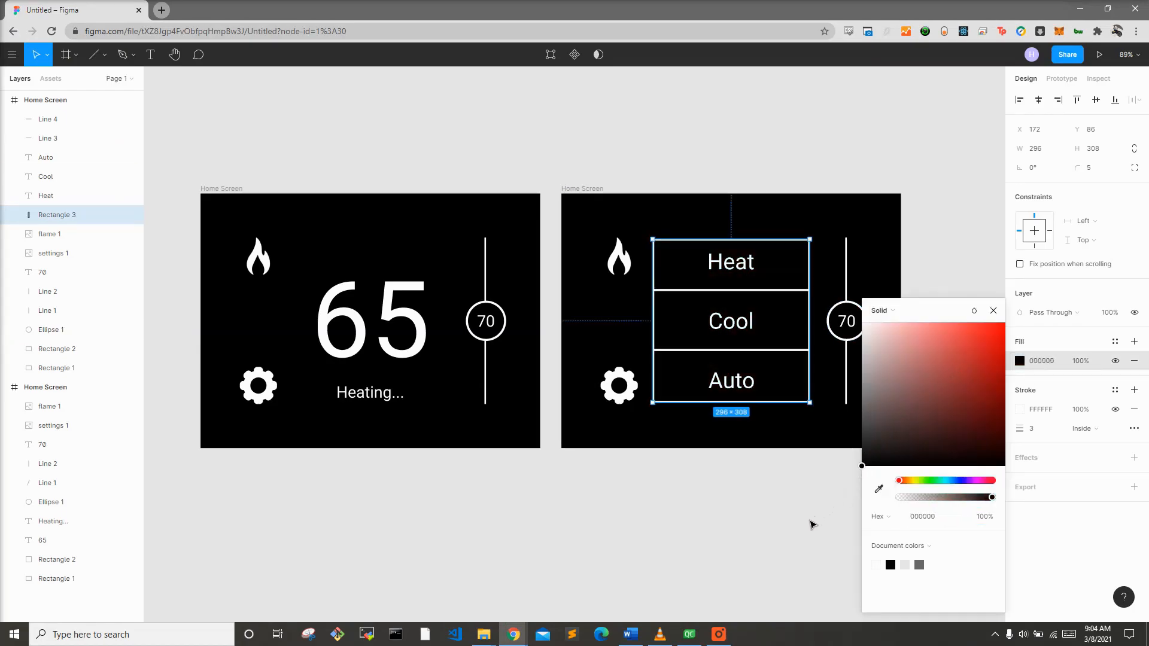
Step: Paste another copy of the Home Screen frame beside the mode menu frame
click(812, 525)
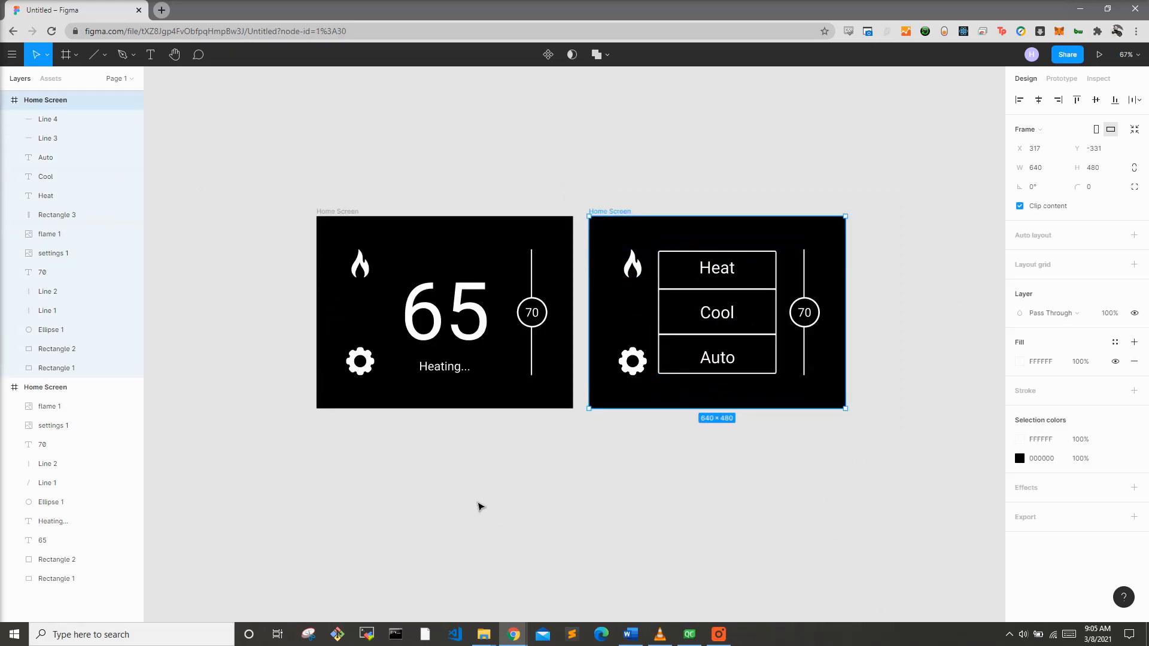
scroll(520, 483, right, 5)
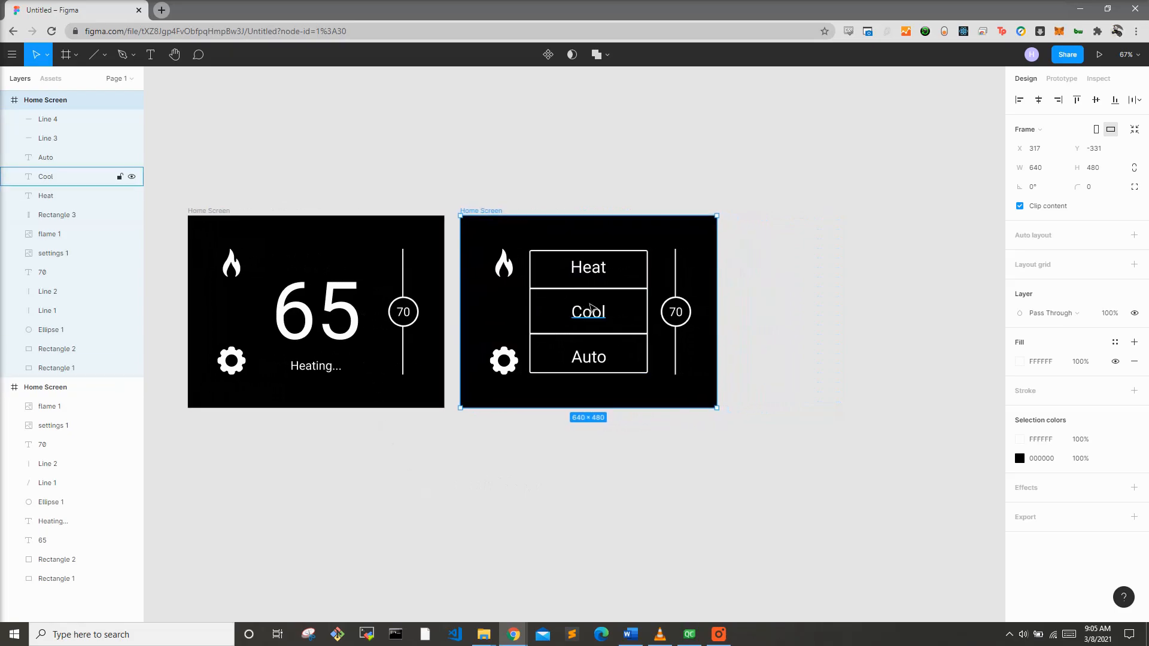
click(221, 212)
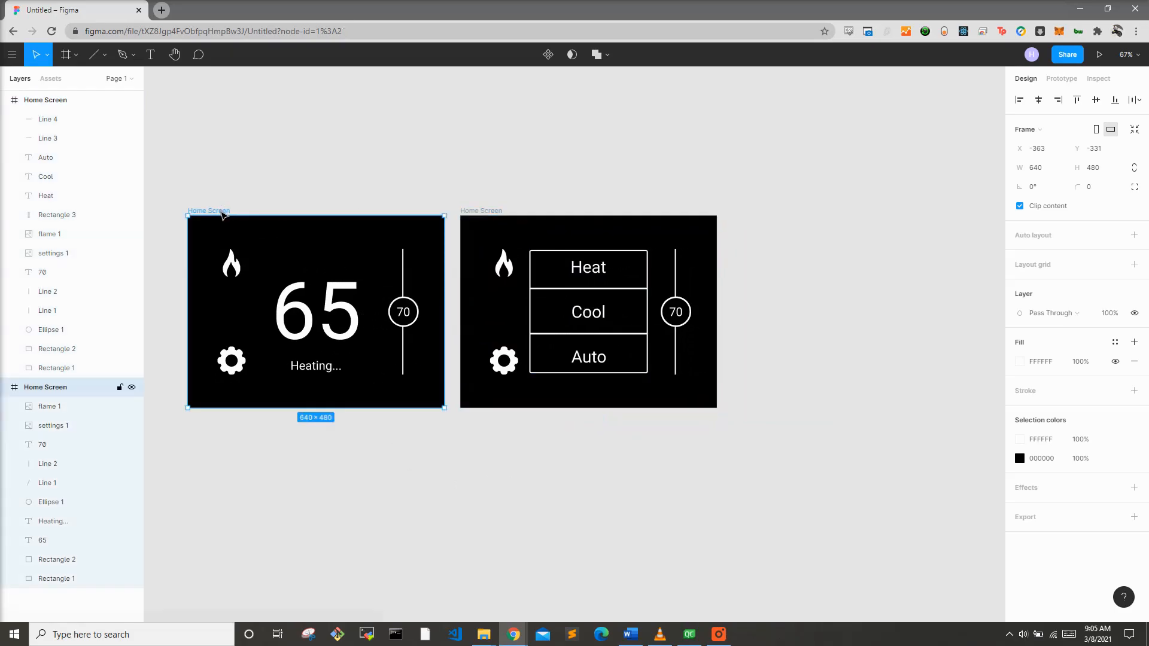
key(ctrl+v)
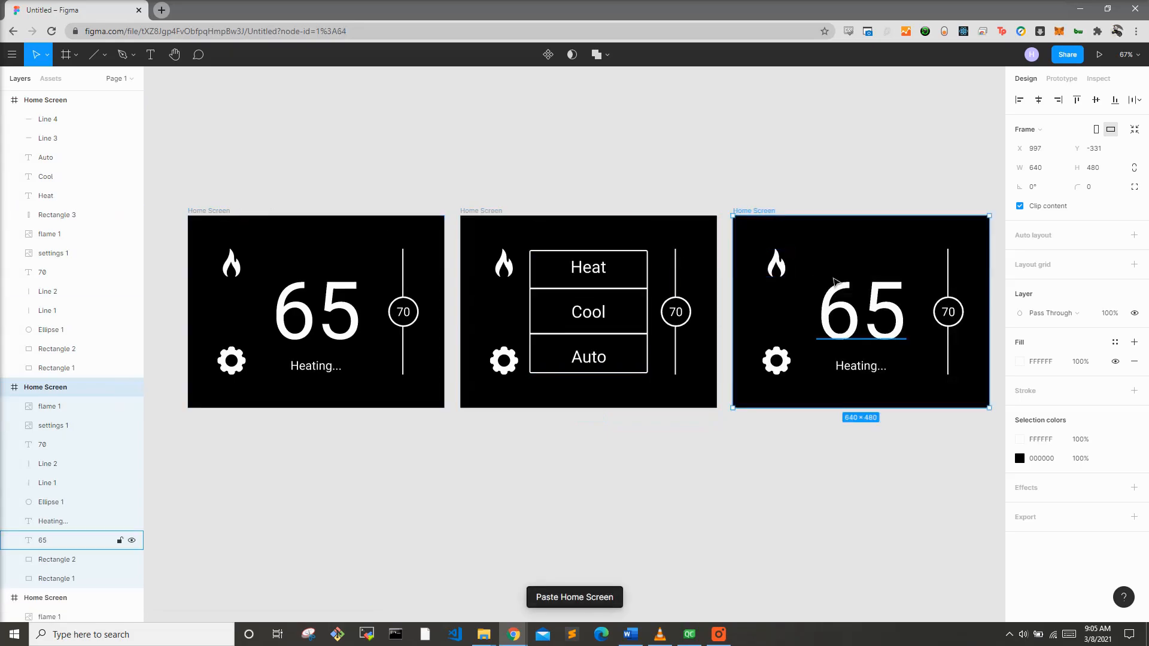
Step: Change the status text on the new copy to "Cooling..."
click(846, 366)
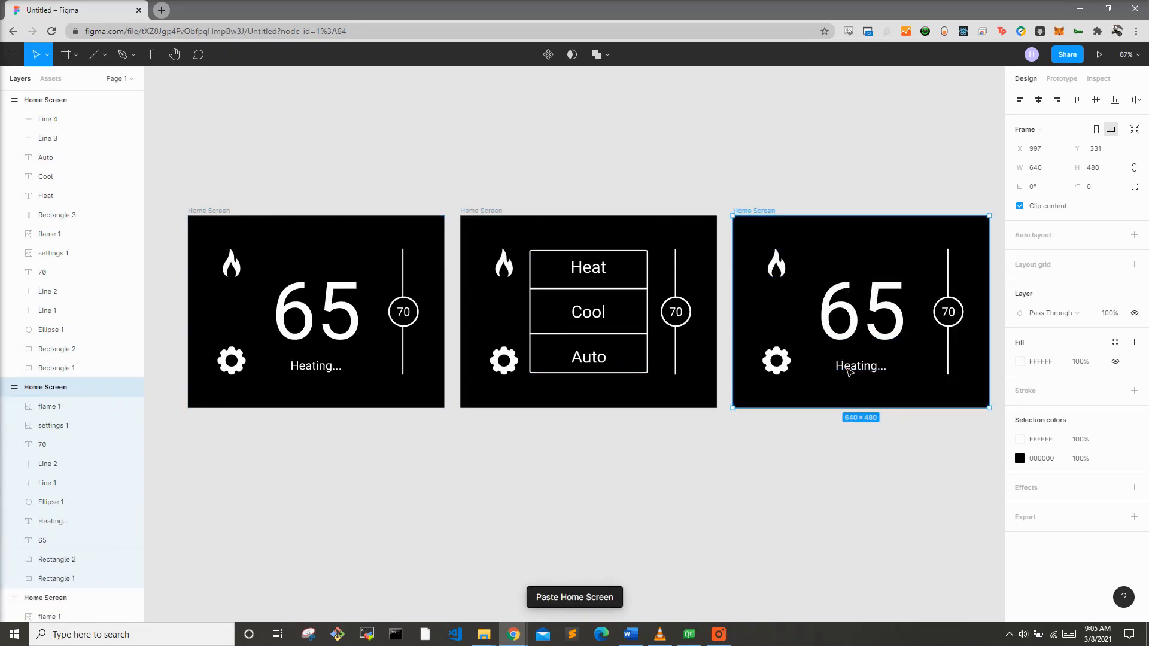
text(Cooling...)
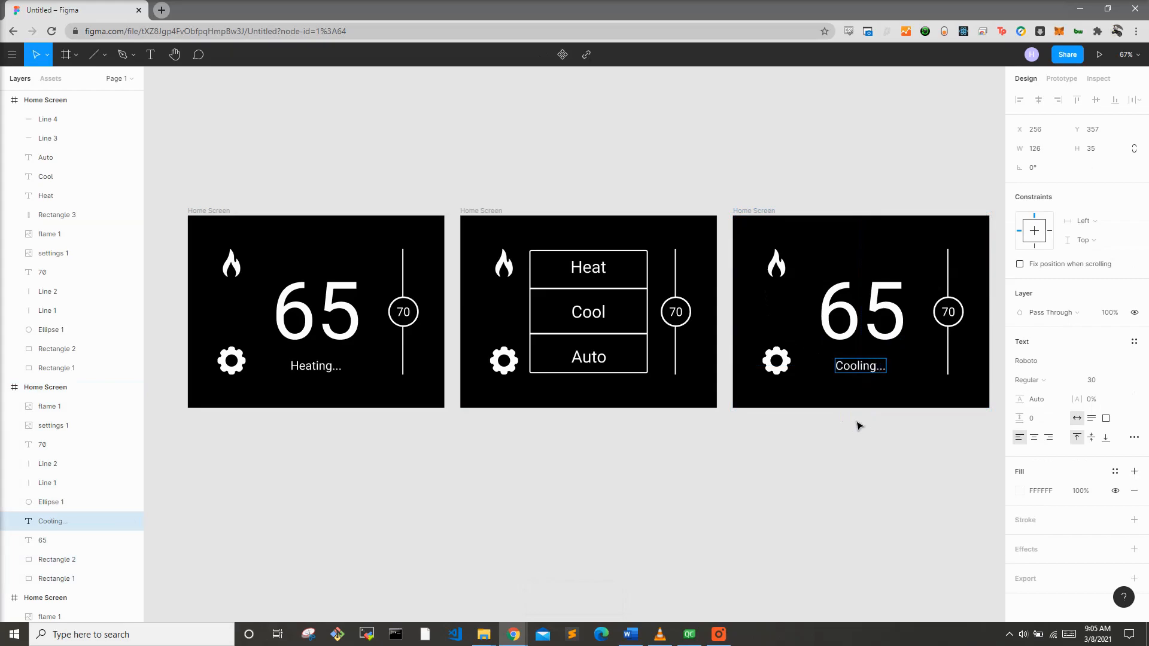
key(Escape)
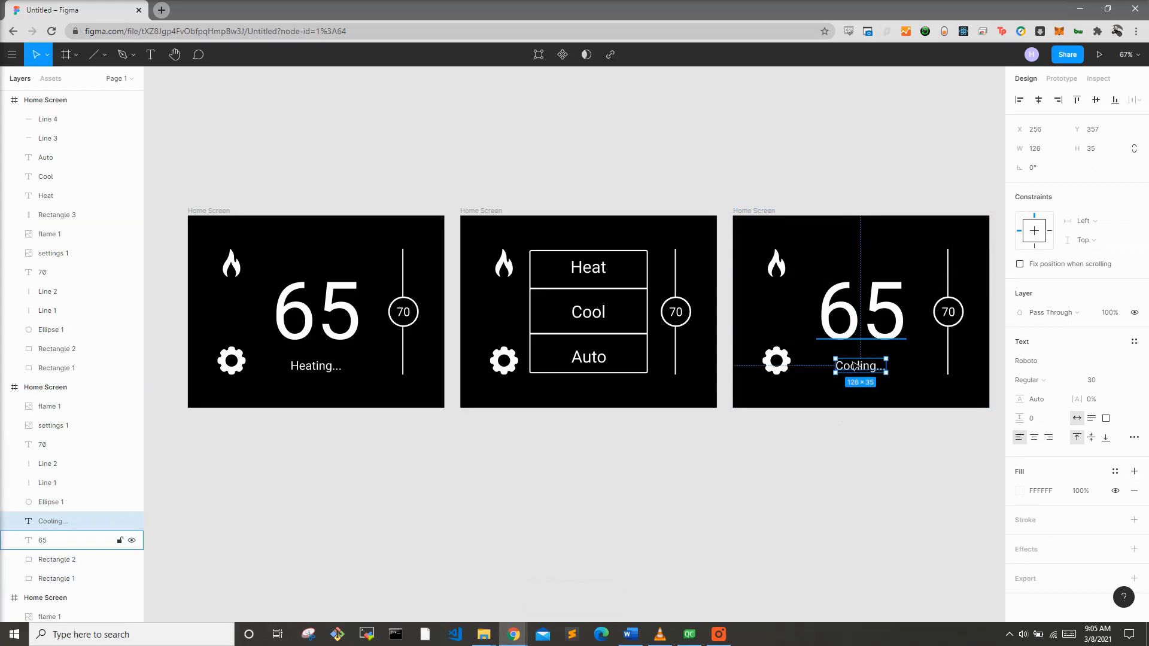
drag(861, 369, 862, 371)
Step: Set the setpoint number inside the circle on the new copy to 61
double_click(950, 313)
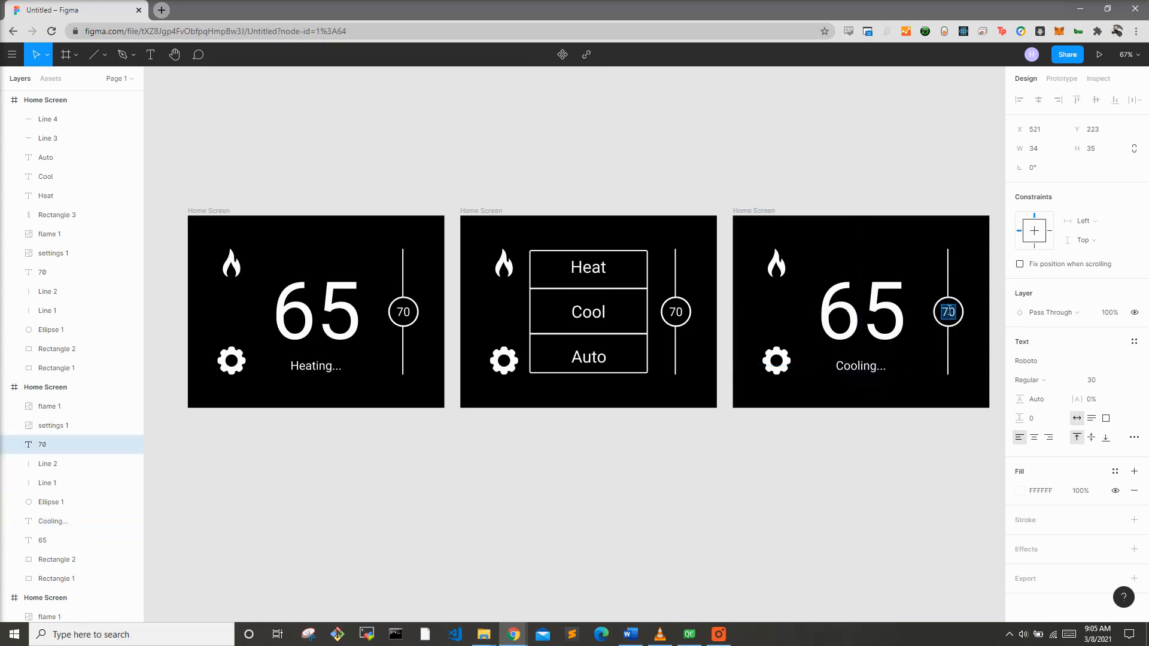
text(61)
click(921, 462)
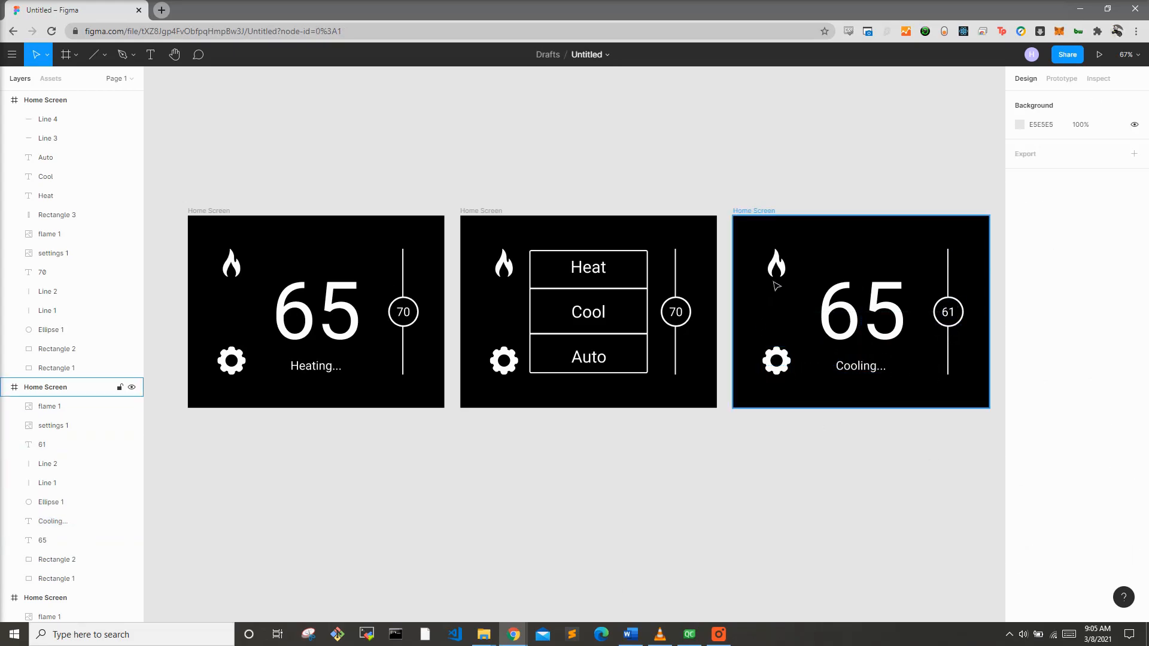
Step: Switch to Flaticon in the browser and search its icons for "snow"
click(786, 267)
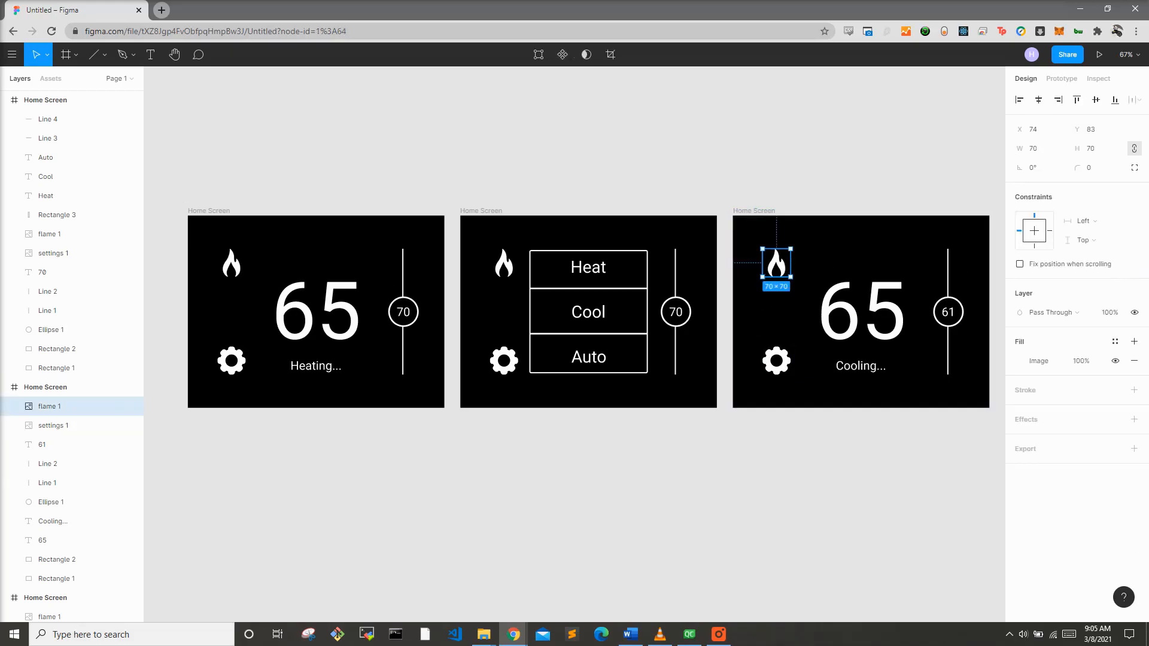
key(alt+Tab)
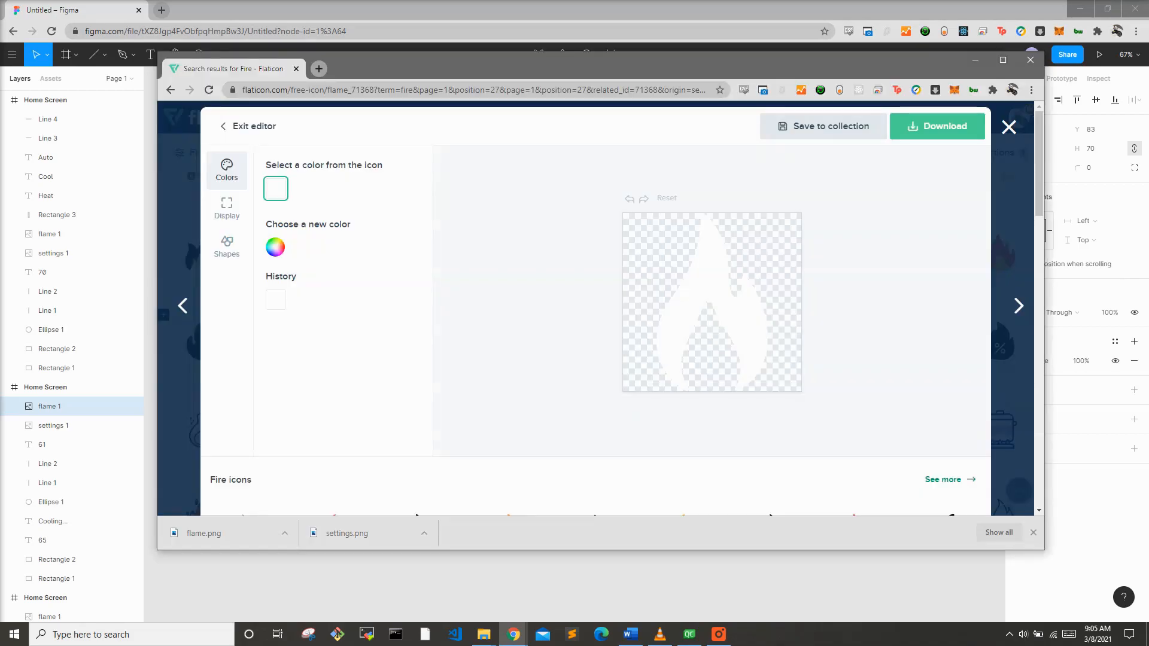
click(1009, 127)
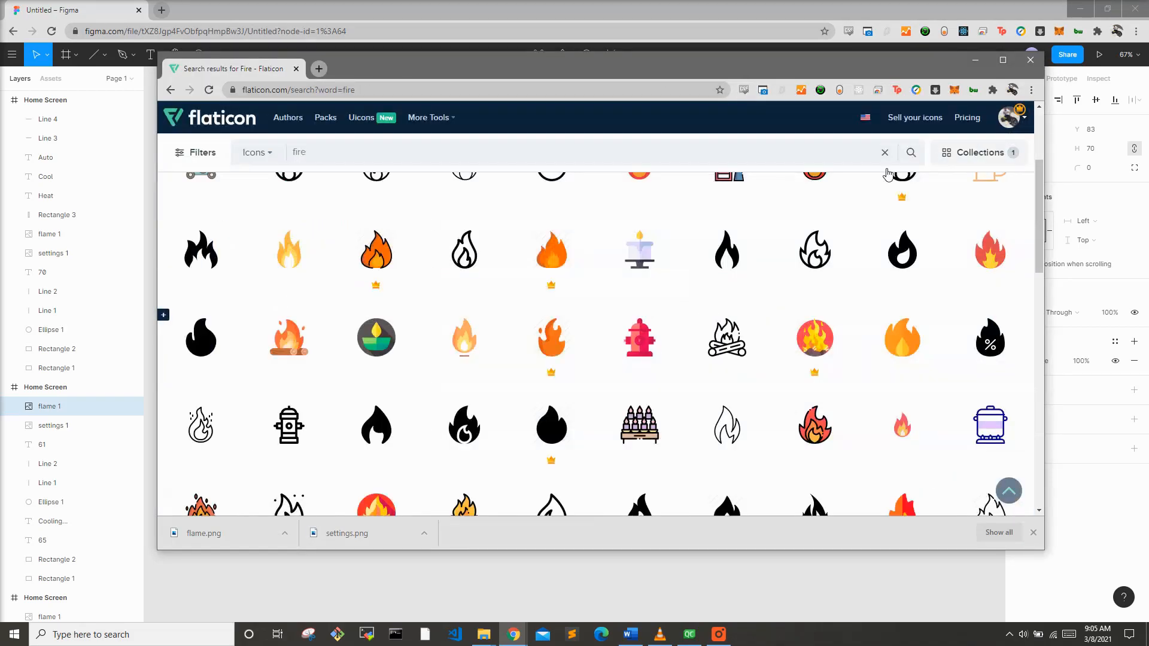
double_click(684, 162)
text(snow)
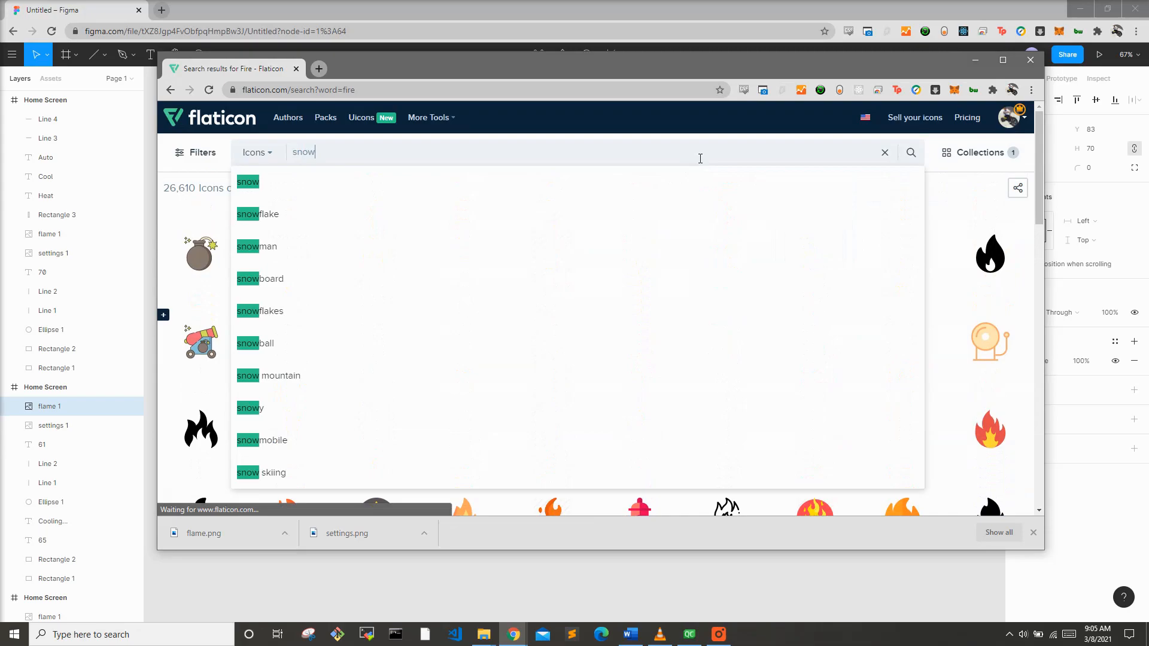
key(Return)
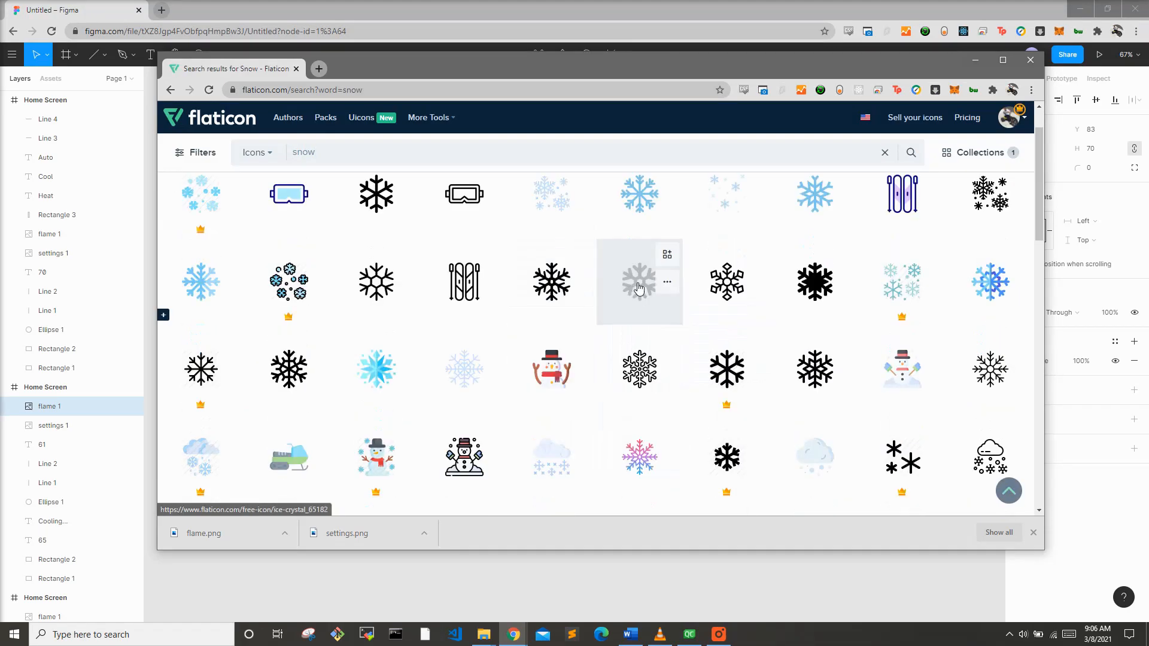
Step: Browse the snow icon results for a suitable snowflake
scroll(639, 288, down, 3)
scroll(630, 290, down, 1)
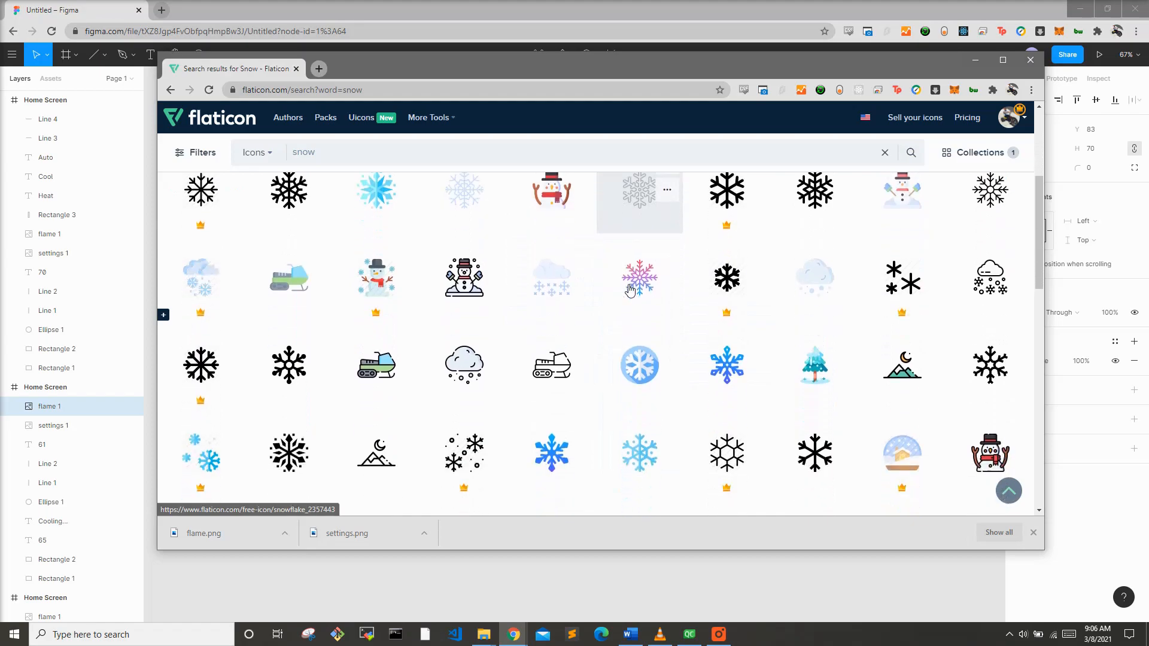
scroll(628, 291, up, 2)
scroll(626, 291, down, 5)
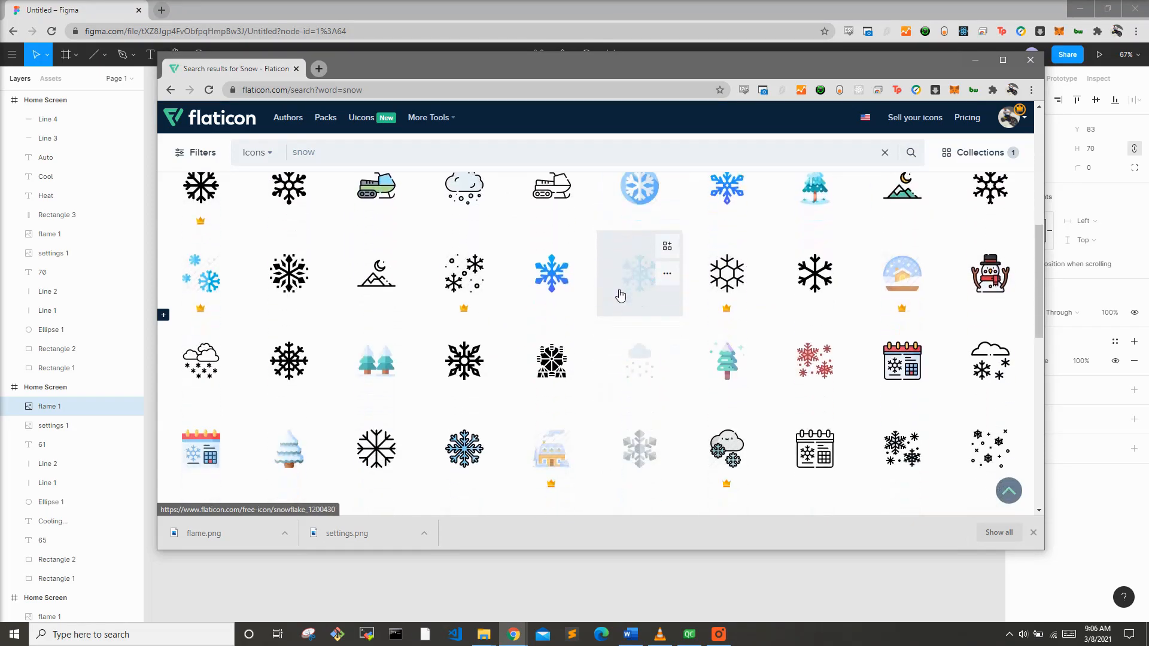
scroll(620, 295, down, 3)
scroll(619, 295, up, 7)
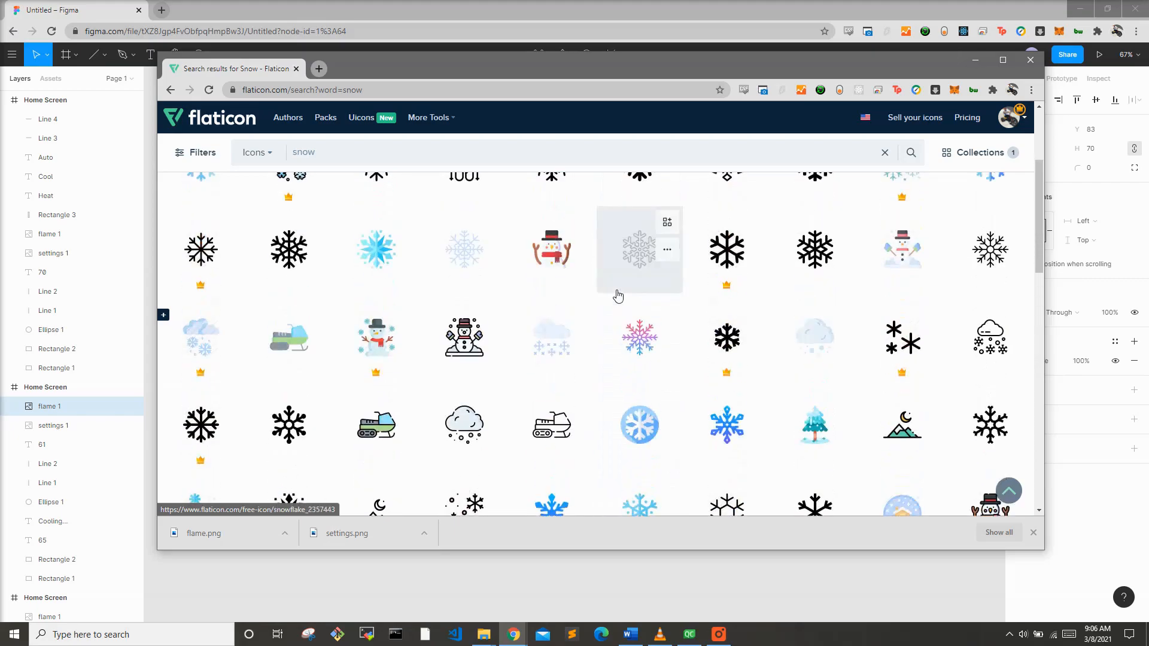
scroll(669, 294, up, 2)
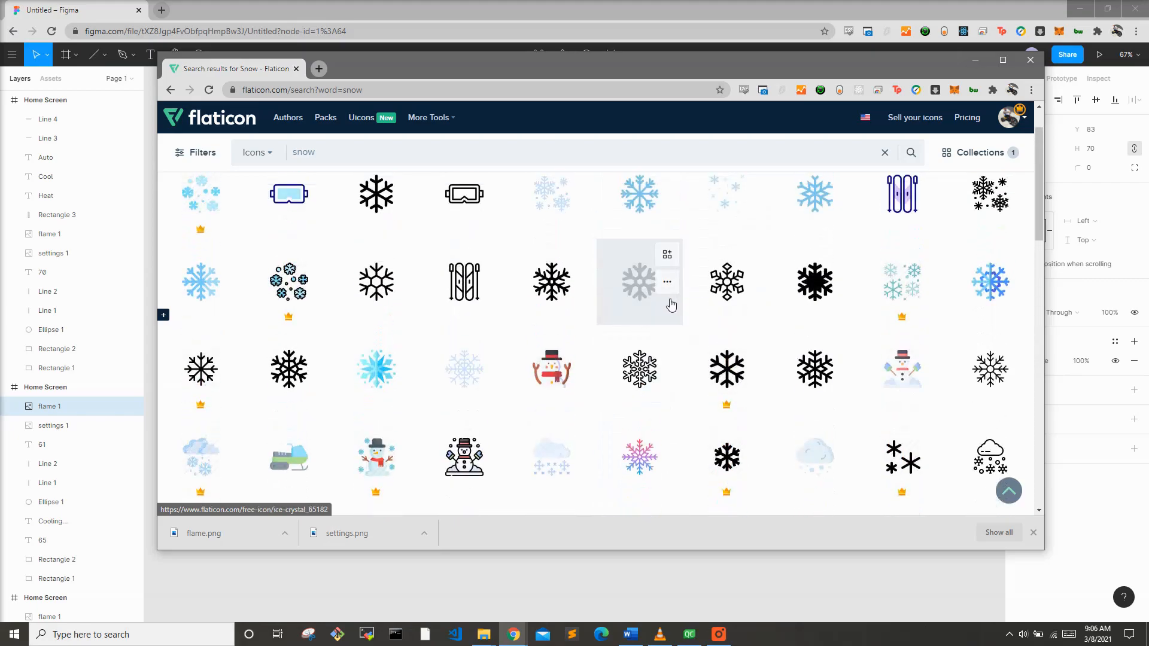
Step: Open a solid snowflake icon, recolor it to white FFFFFF, and download it as PNG
click(626, 301)
click(674, 126)
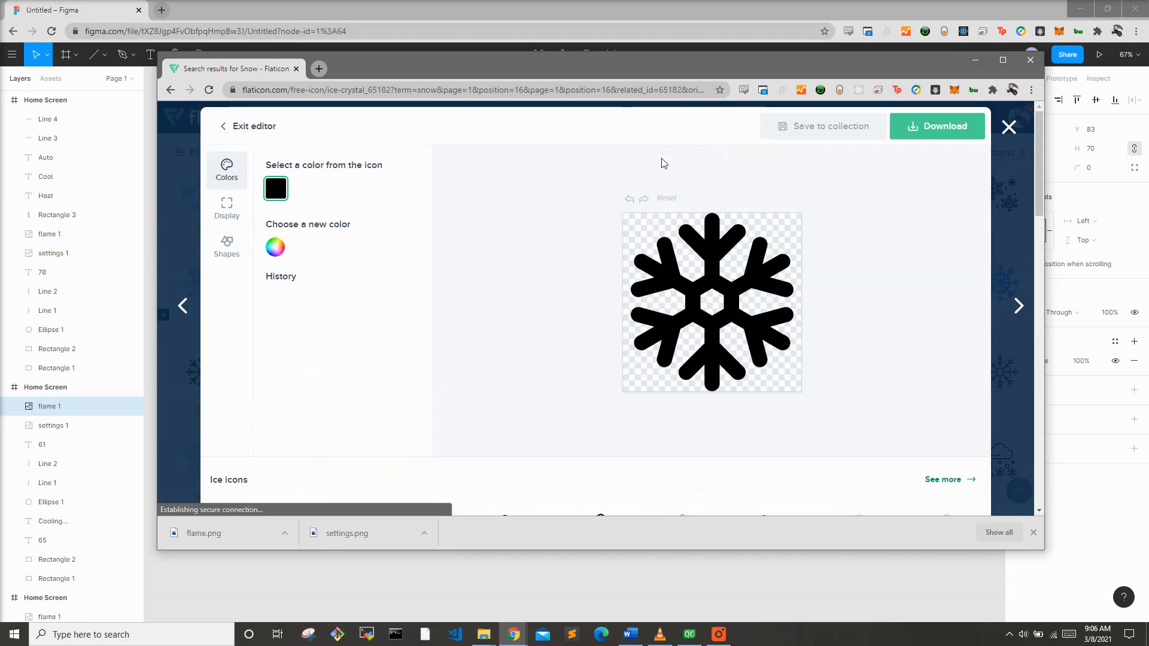
click(275, 247)
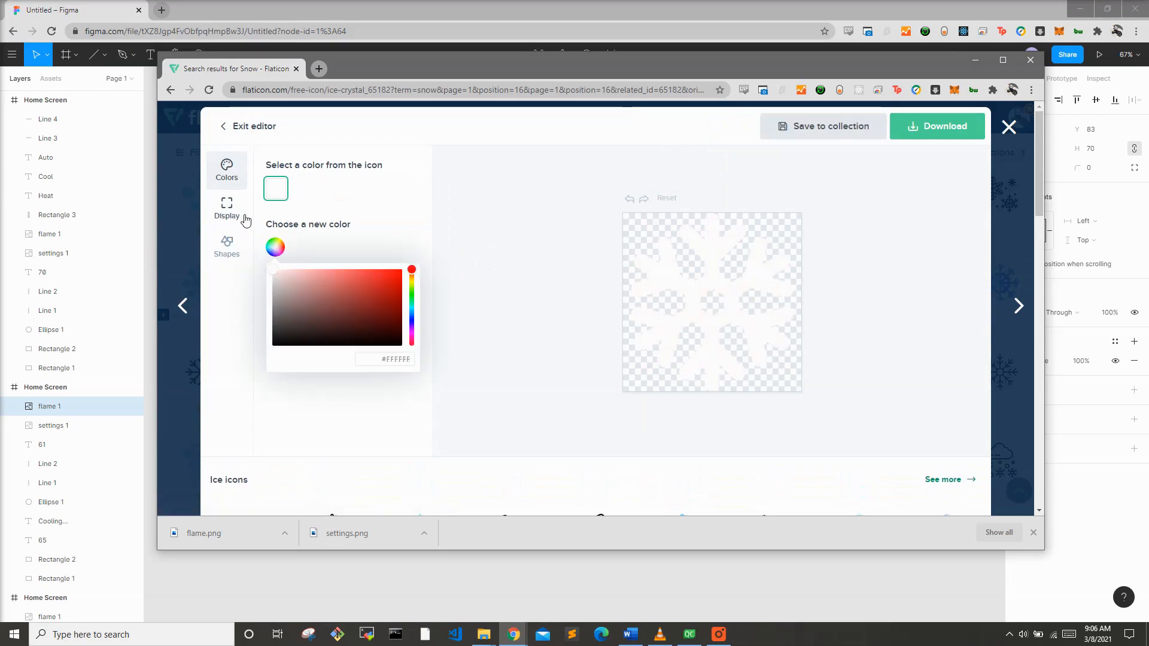
click(903, 128)
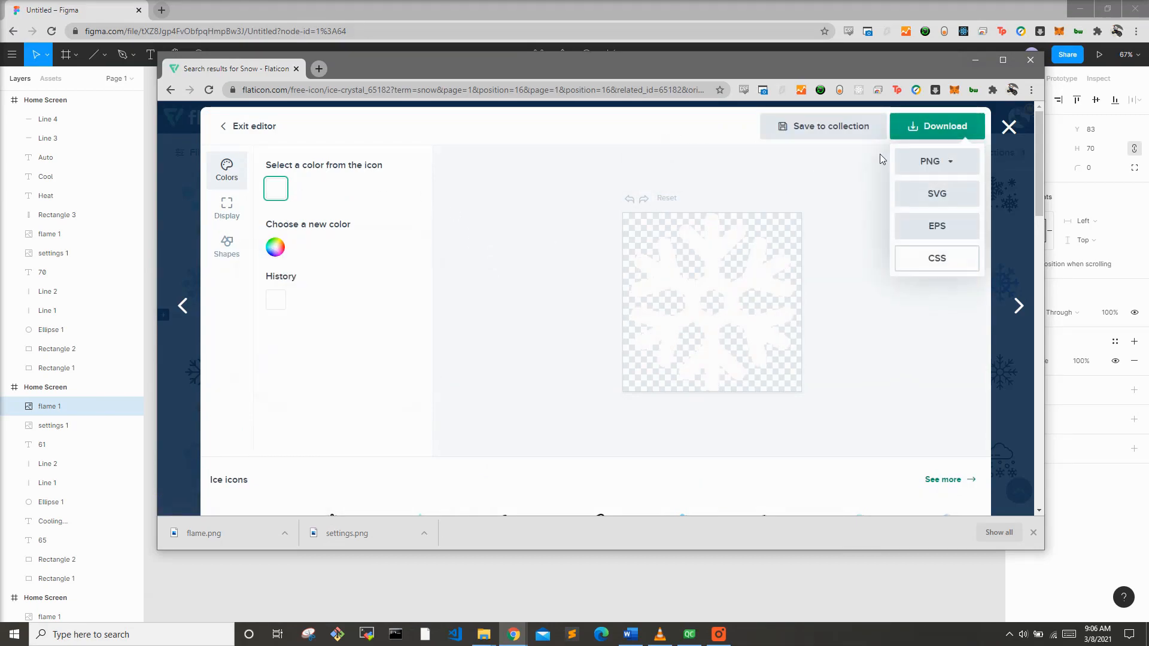
click(933, 173)
click(919, 257)
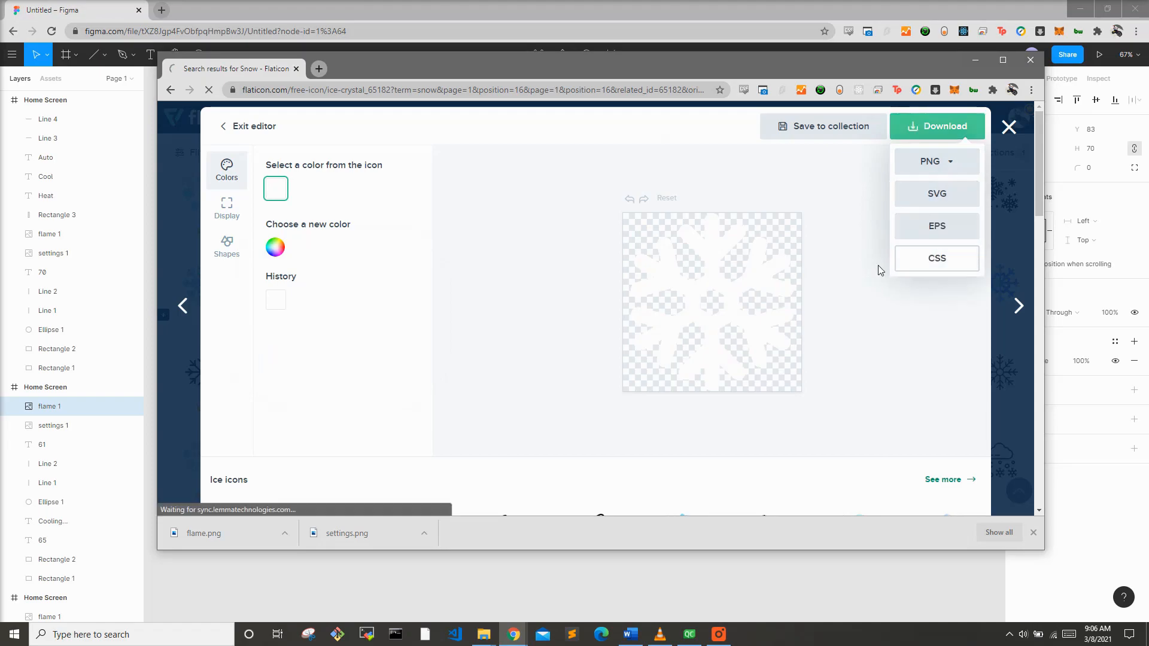
Step: Back in Figma, delete the flame icon on the cooling screen and drop the downloaded snowflake image into that frame
key(alt+Tab)
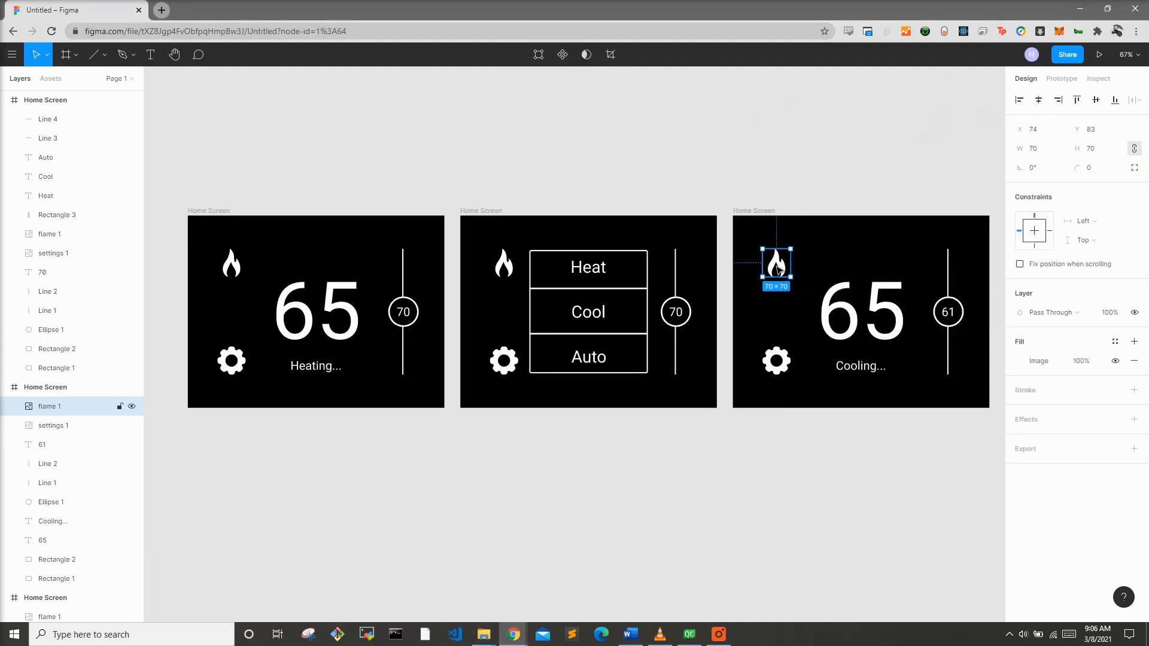
key(Delete)
key(alt+Tab)
drag(1061, 256, 757, 263)
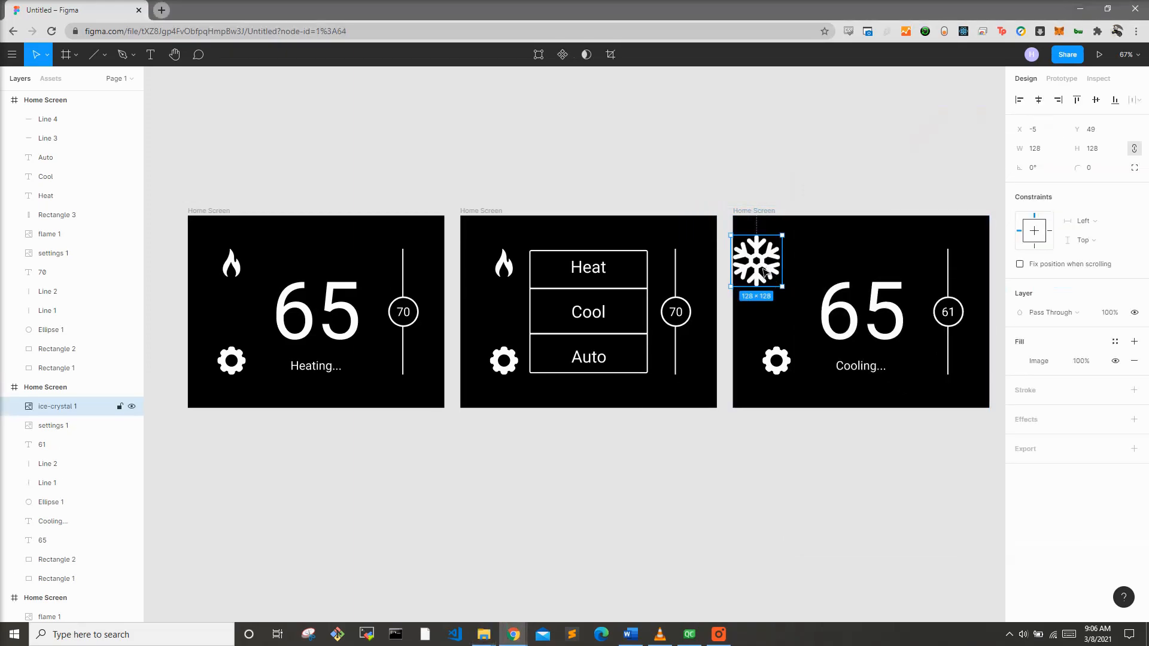
Step: Resize the snowflake image to 70 by 70 and move it to the flame icon's former spot
double_click(774, 263)
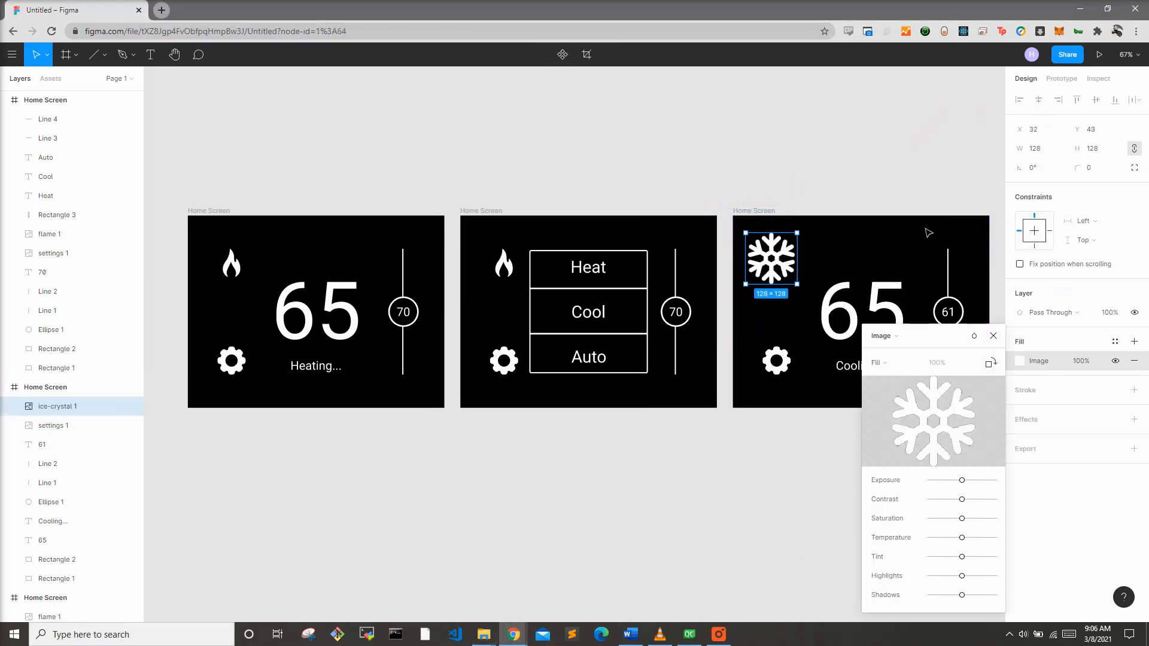
click(1042, 150)
text(70)
key(Return)
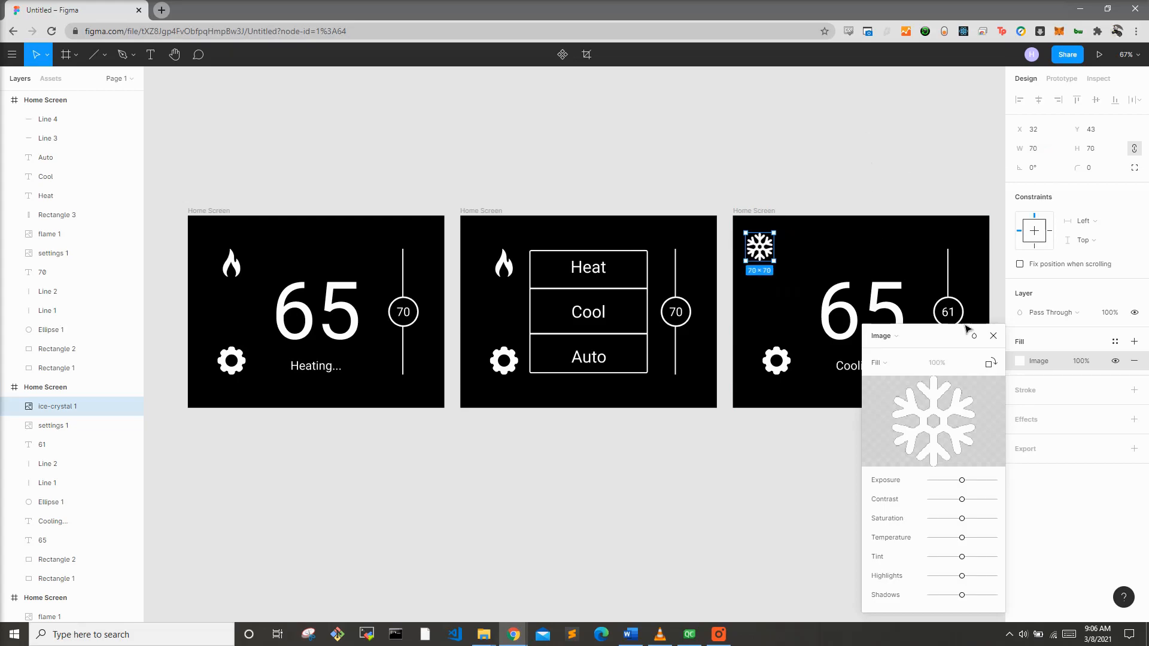
click(994, 338)
drag(758, 253, 776, 269)
click(769, 172)
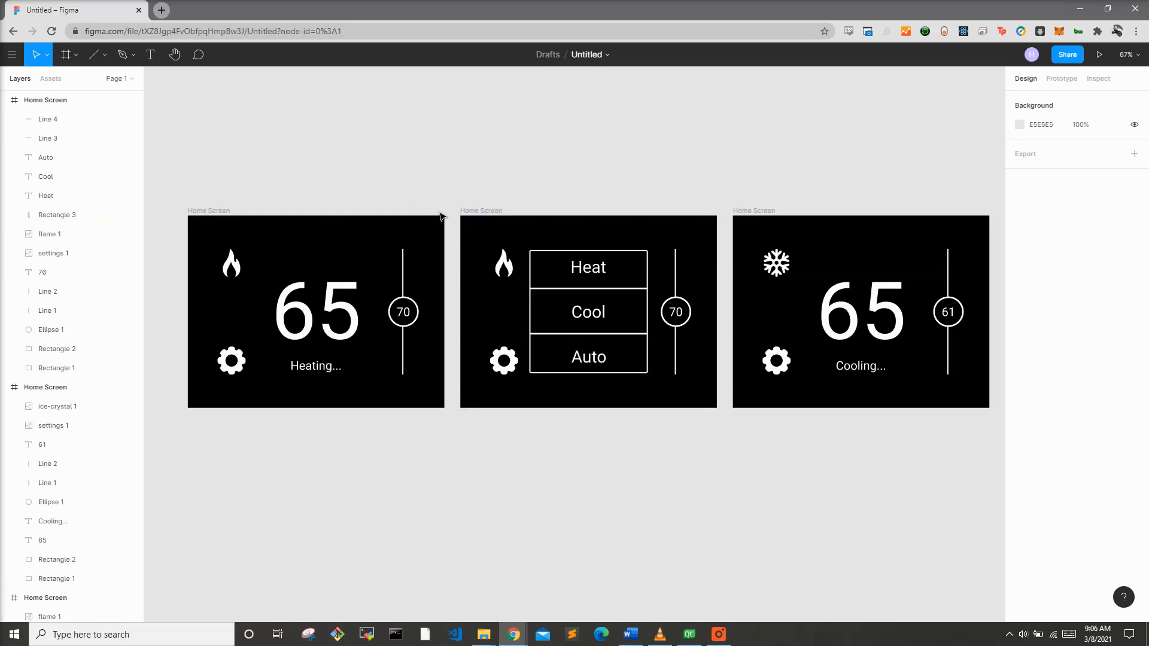
Step: Rename the mode menu frame to HeatCoolSelect
double_click(471, 212)
click(478, 214)
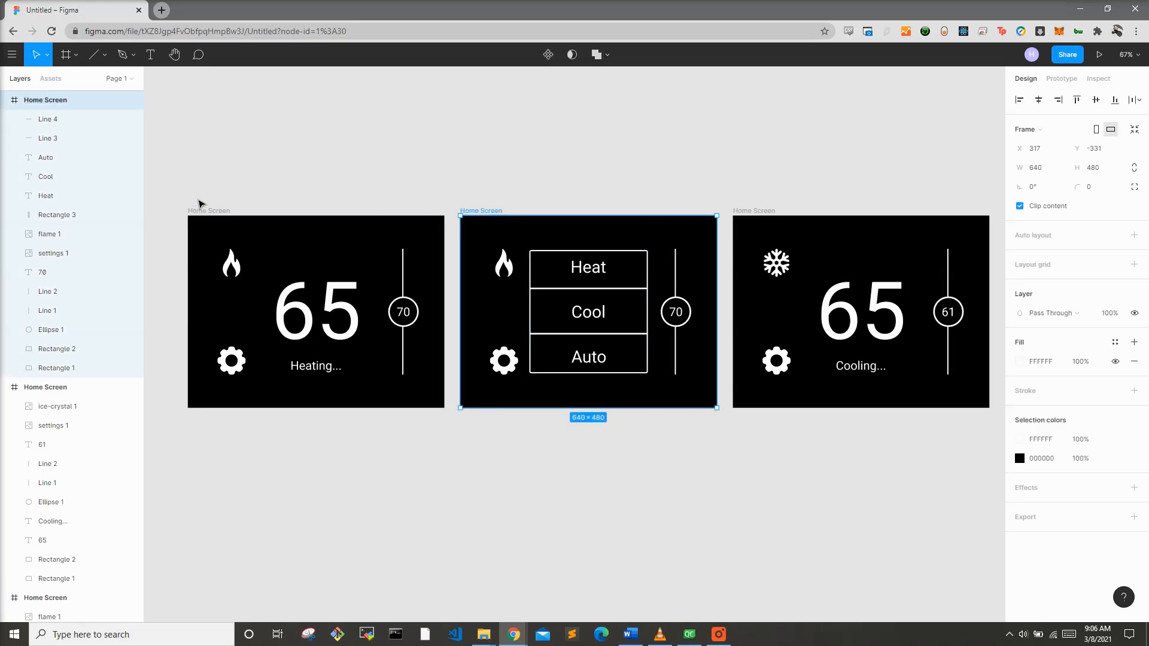
double_click(478, 213)
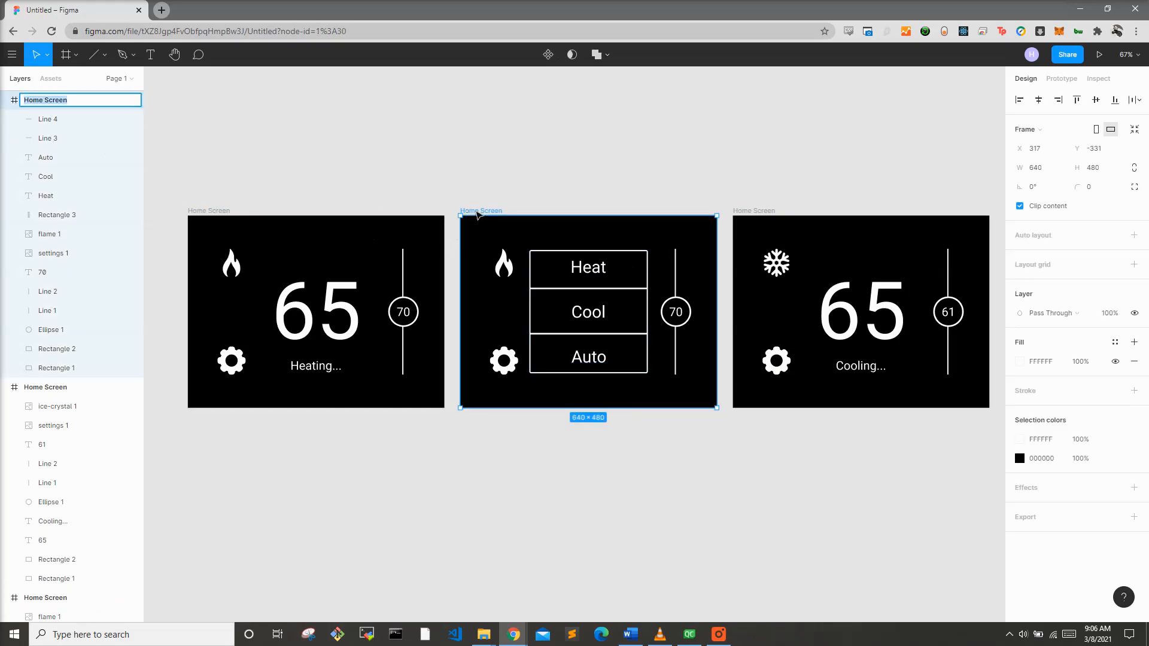
text(HVAC)
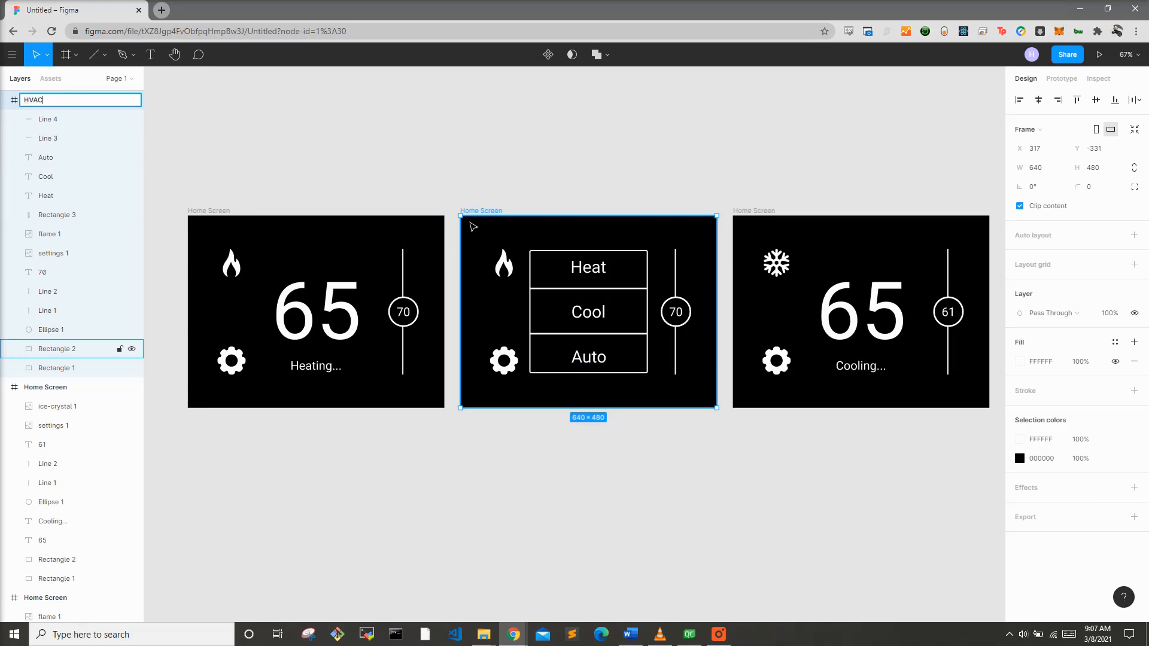
text(Selec)
key(ctrl+a)
text(HE)
click(772, 195)
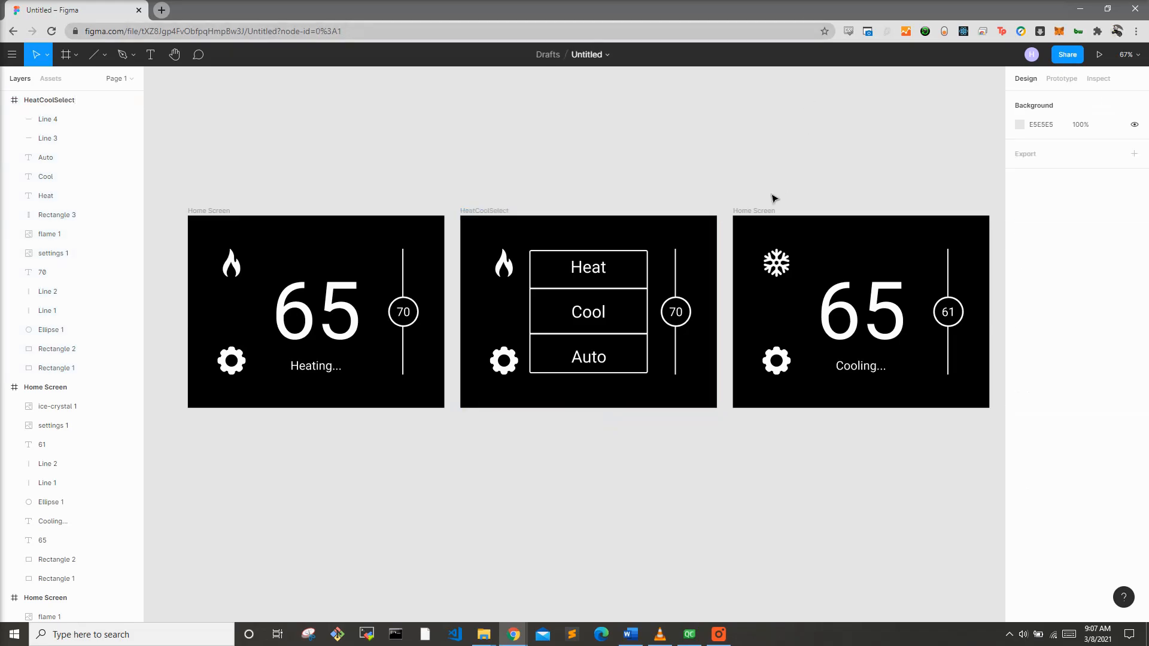
Step: Rename the cooling frame to Home Screen Cool Icon and select the original Home Screen frame
click(761, 214)
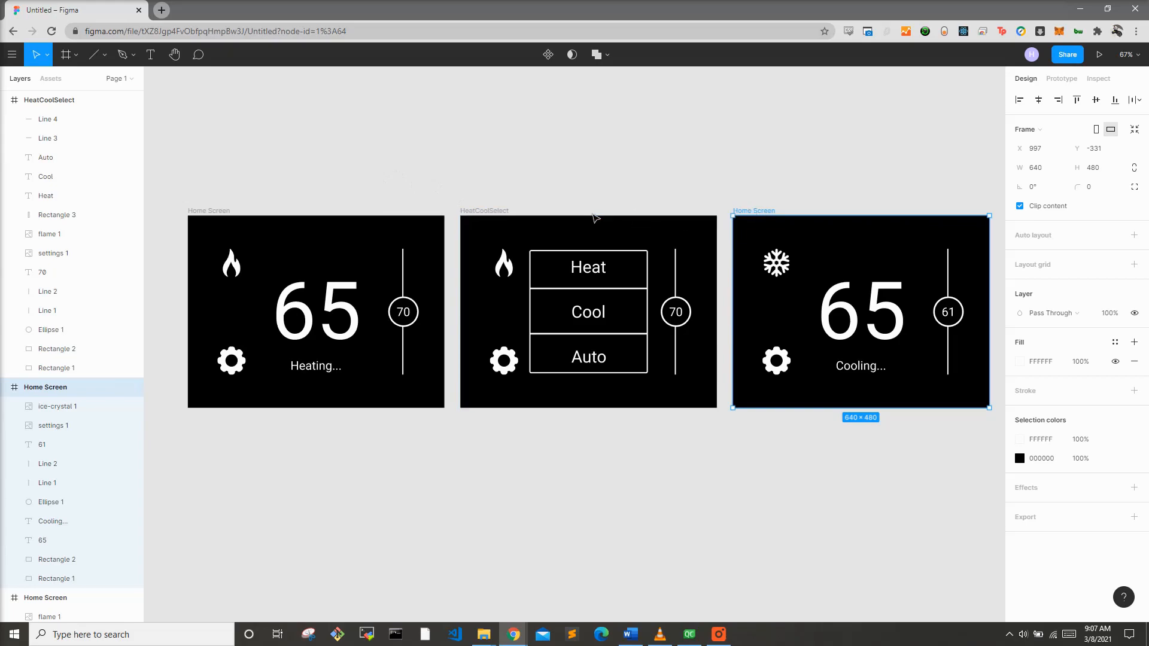
key(ctrl+r)
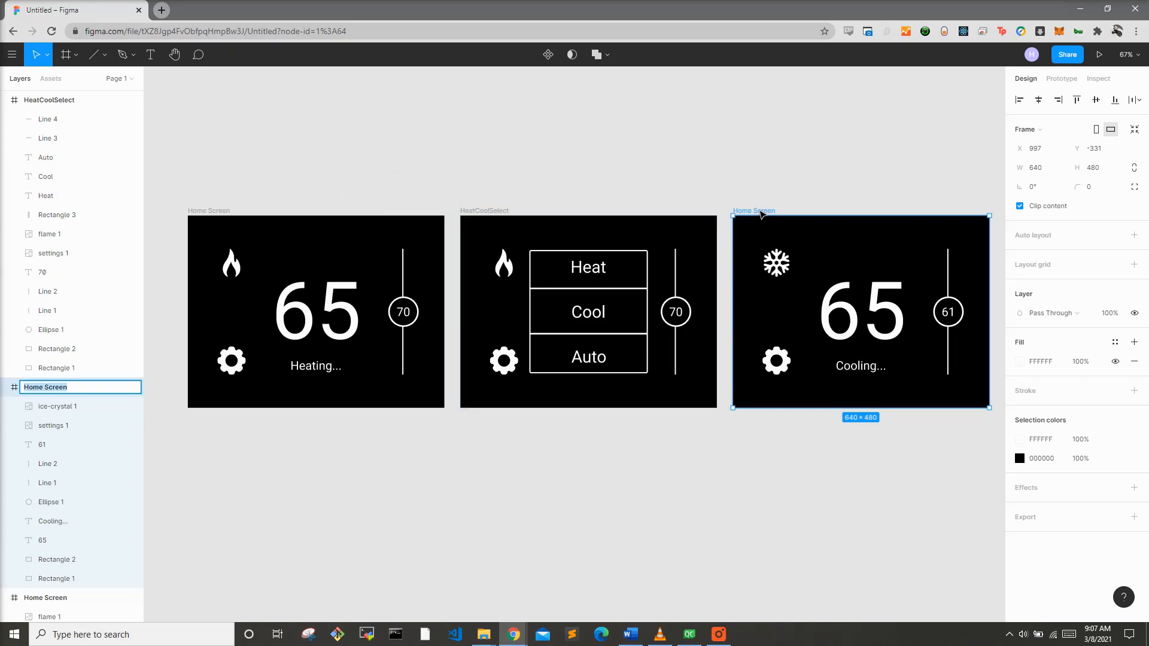
key(End)
text(Cool Icon)
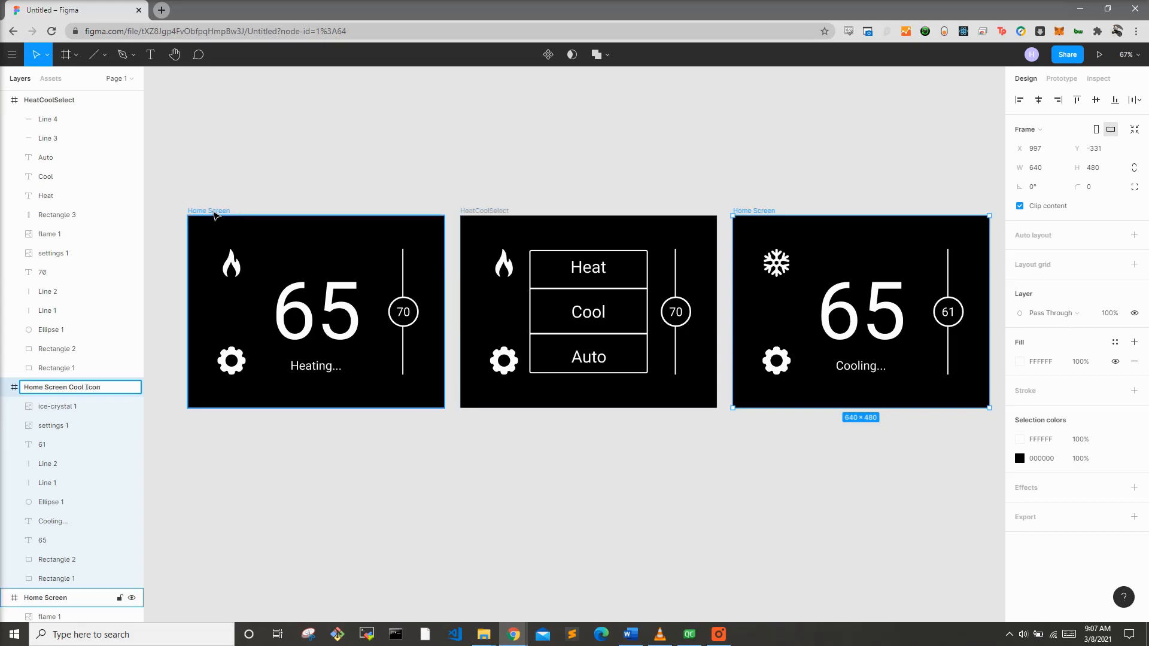
click(214, 212)
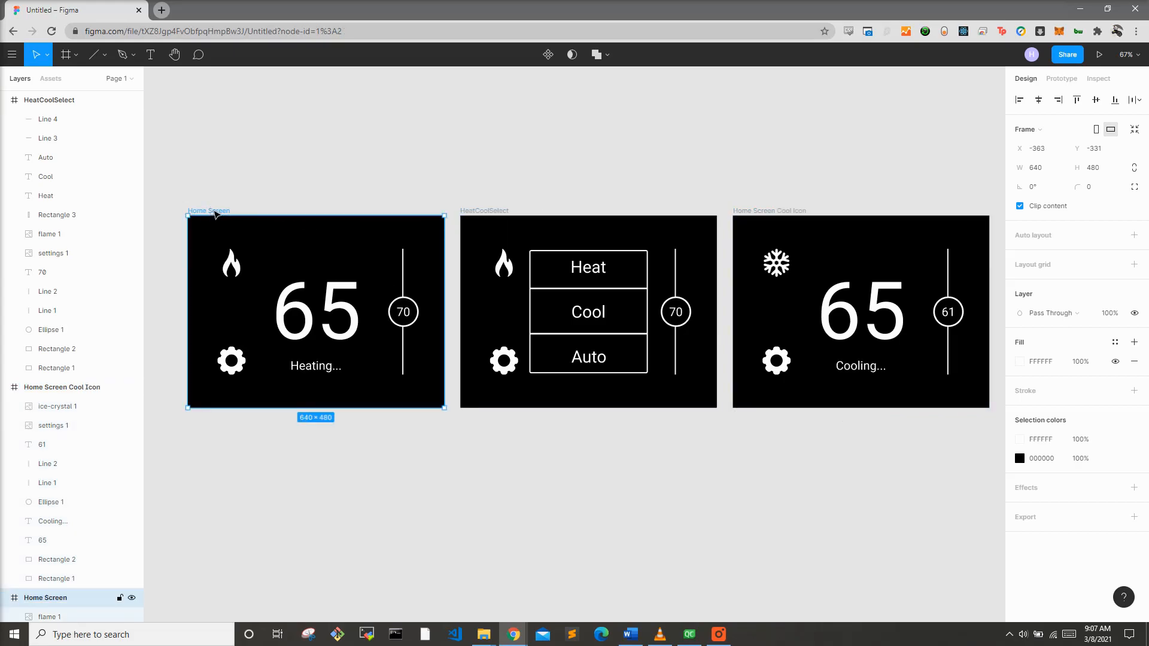
Step: Rename the original Home Screen frame to Home Screen Heat Icon
key(ctrl+r)
key(End)
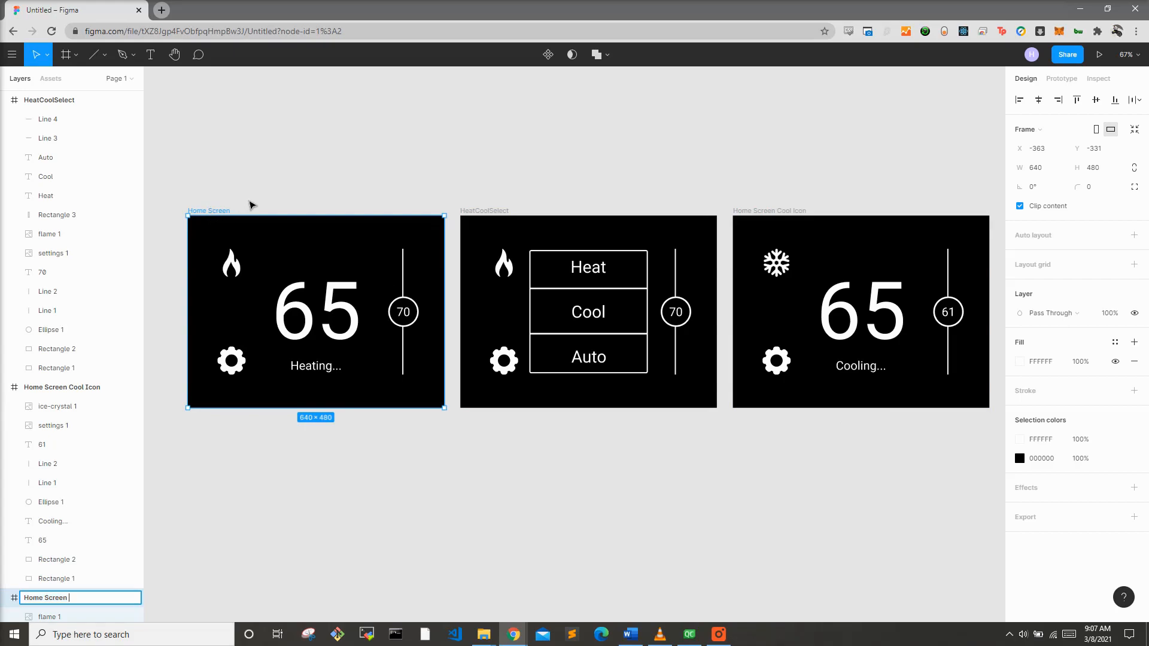
text(Heat Icon)
key(Return)
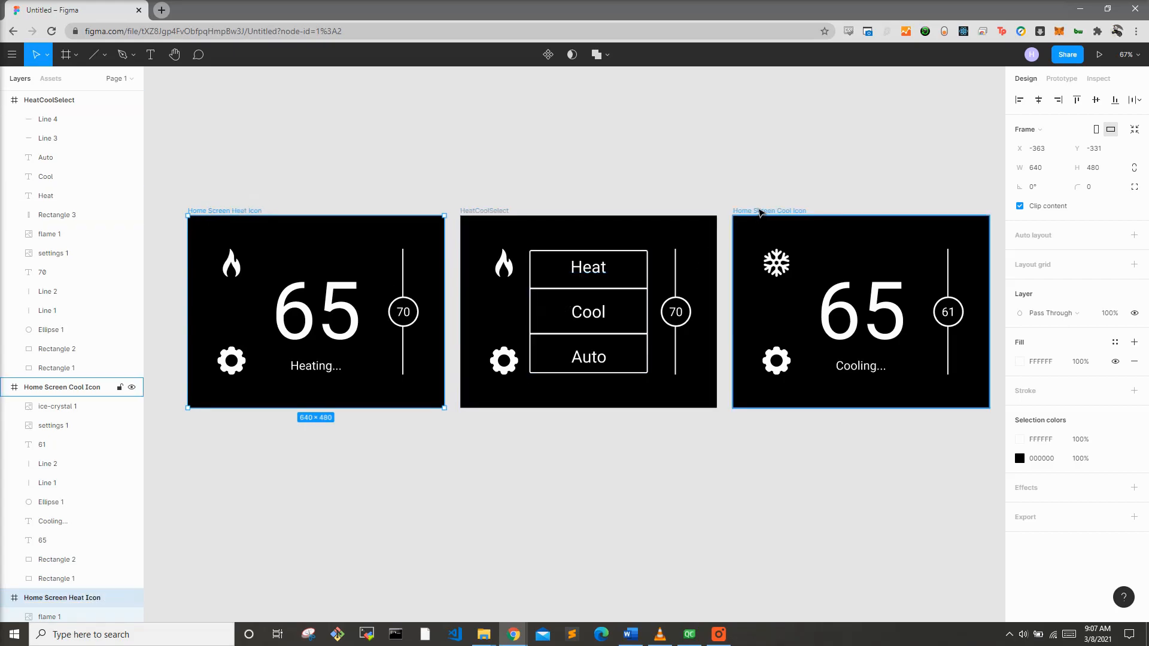
Step: Duplicate the Home Screen Cool Icon frame and switch back to the Flaticon browser window
click(759, 211)
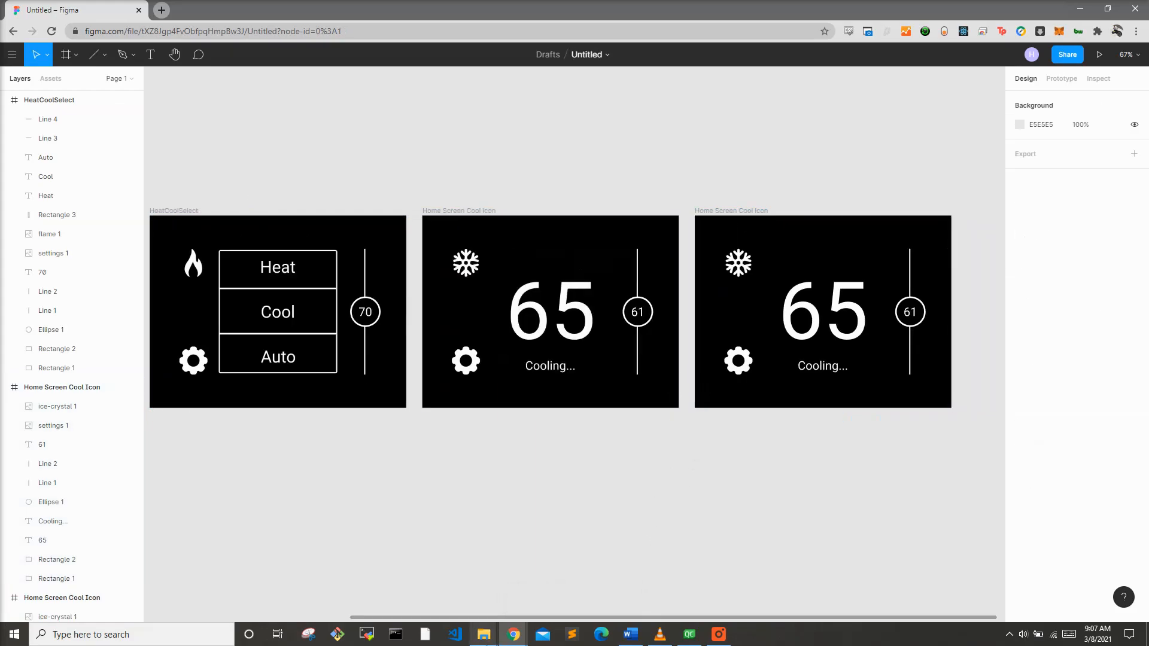
mouse_move(513, 633)
click(549, 586)
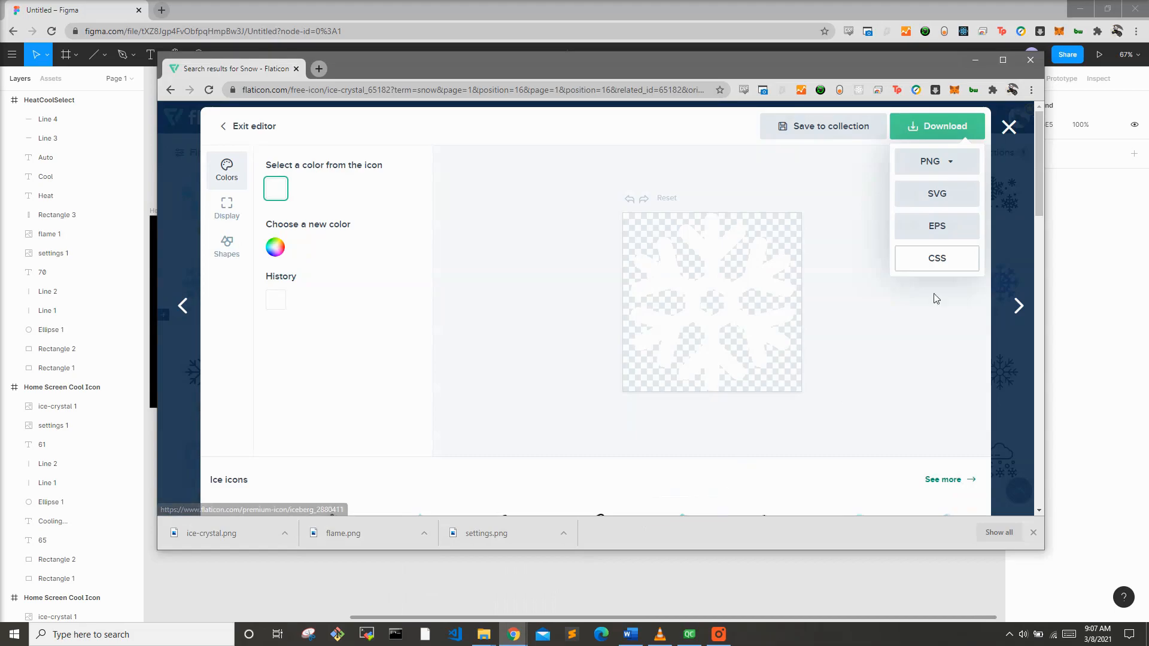
Step: Close the icon editor, search Flaticon for automatic icons and browse the results
click(1009, 127)
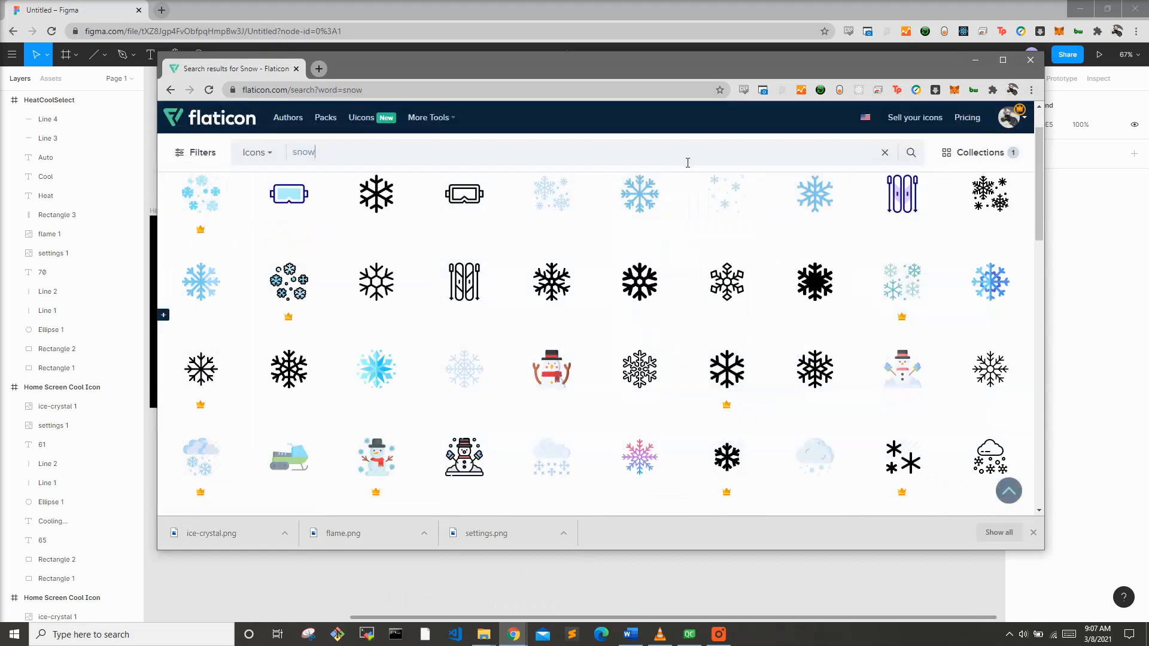
key(ctrl+a)
key(BackSpace)
text(auto)
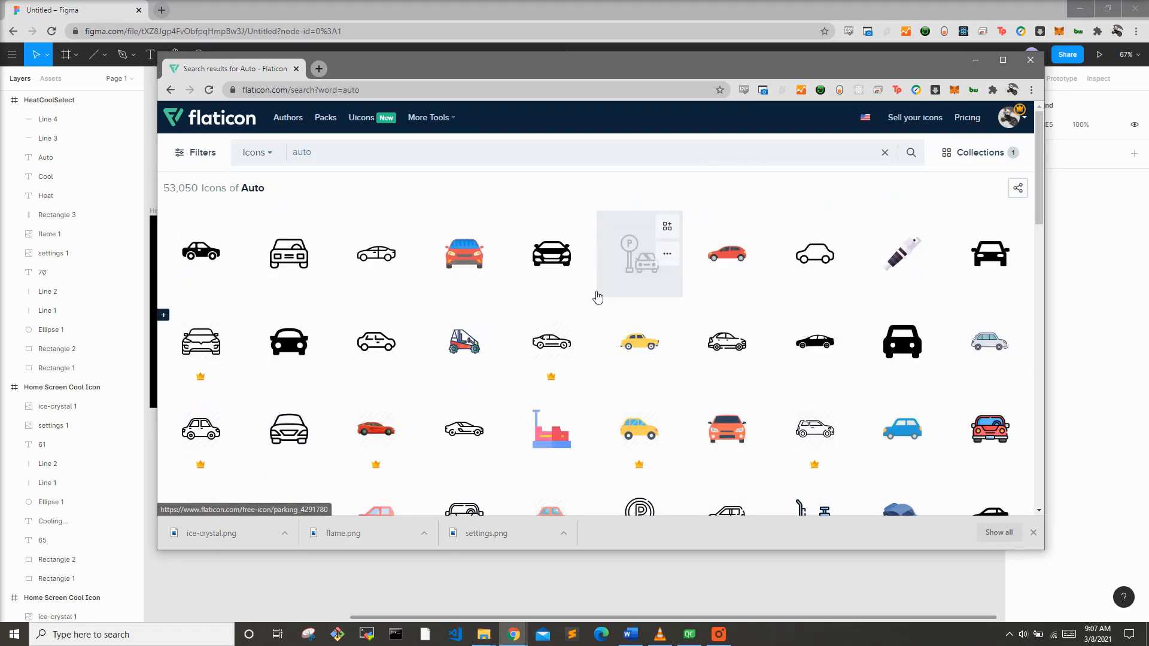
click(462, 153)
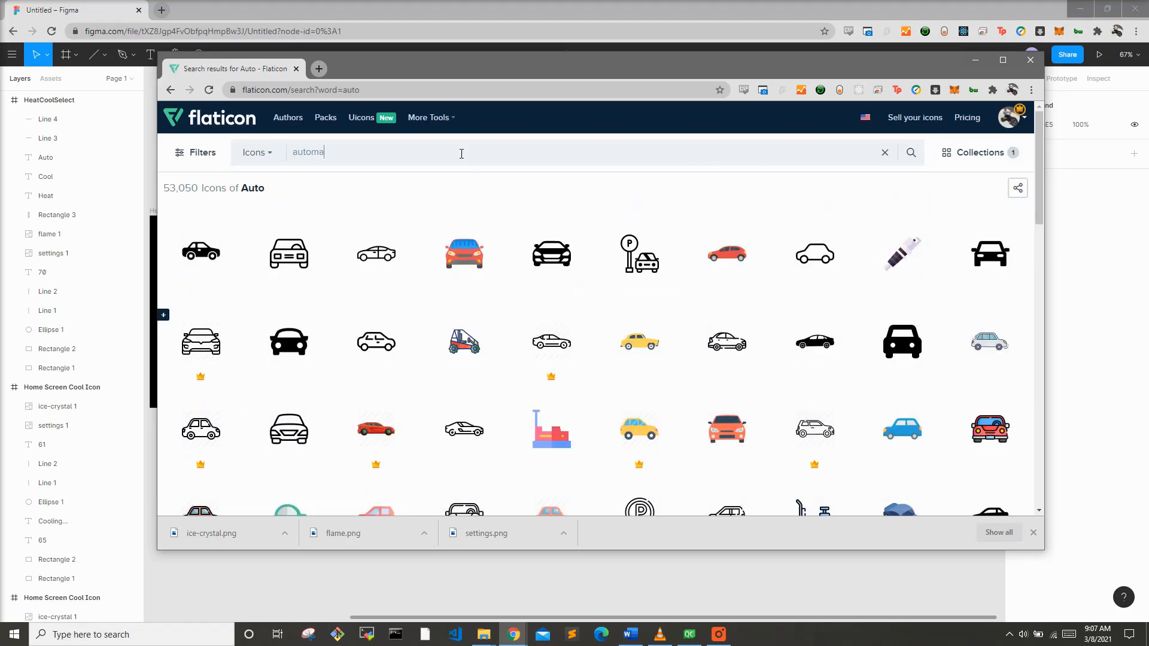
text(matic)
key(Return)
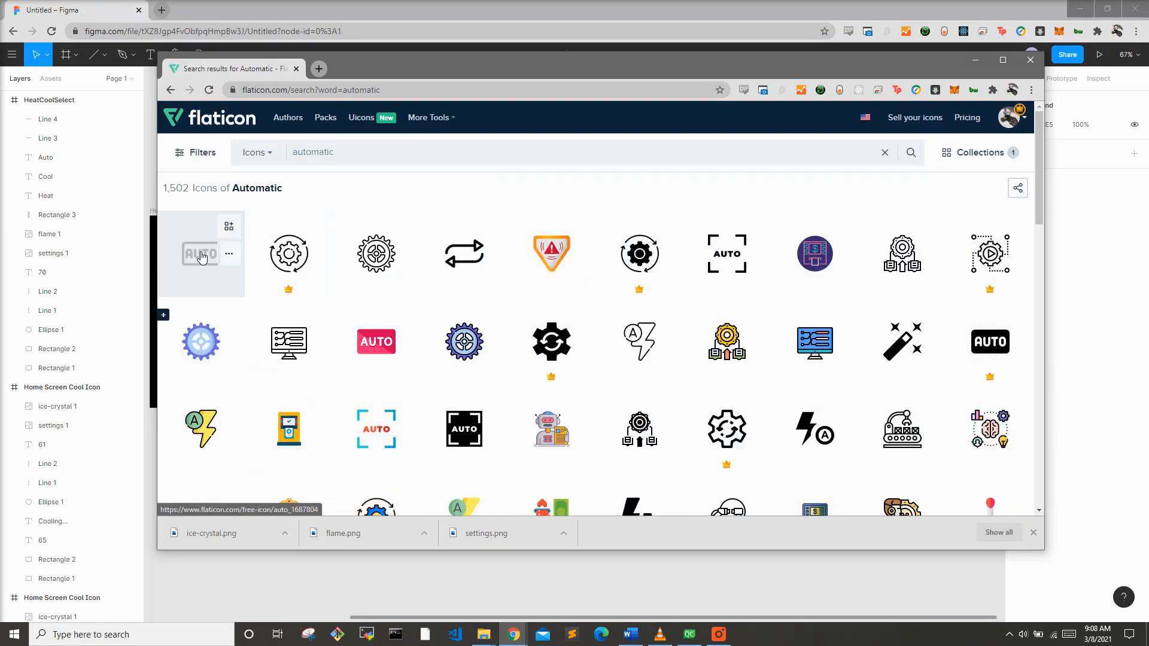
scroll(212, 210, down, 1)
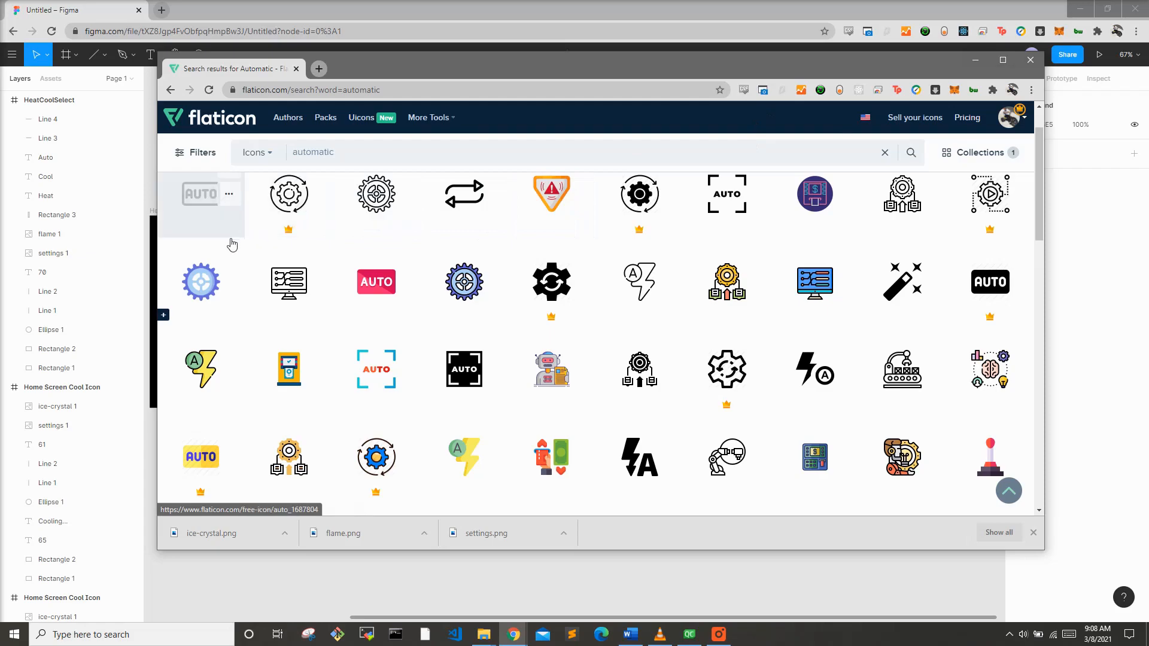
scroll(256, 304, down, 2)
scroll(256, 304, down, 2)
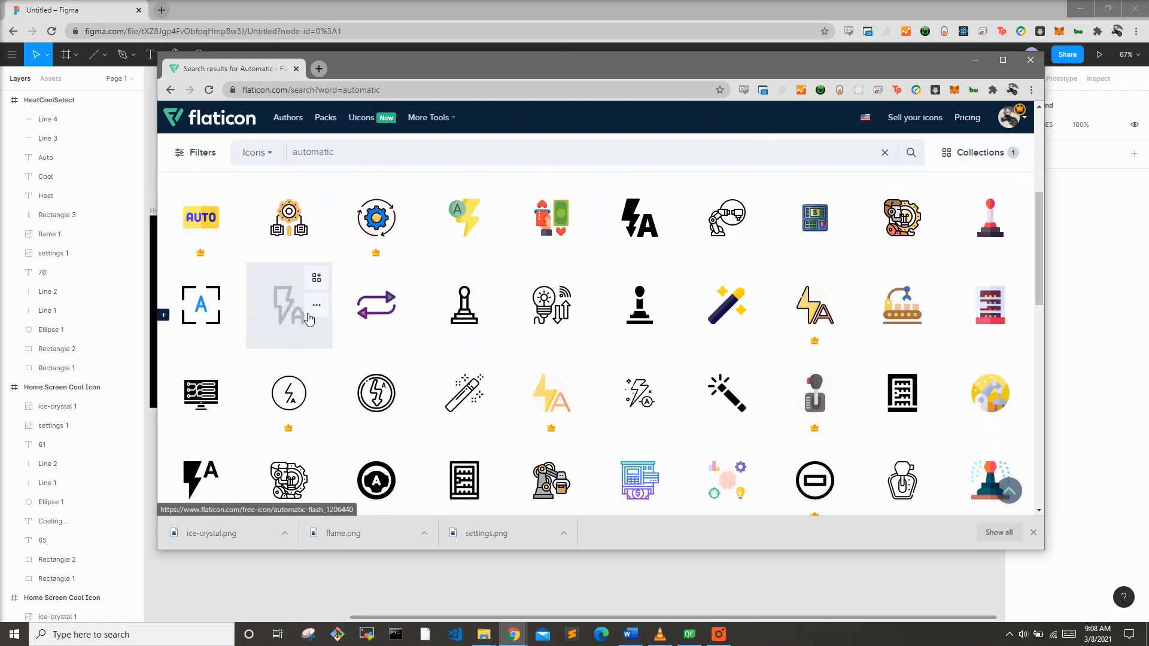
scroll(383, 347, down, 1)
scroll(383, 347, down, 1)
scroll(384, 347, up, 7)
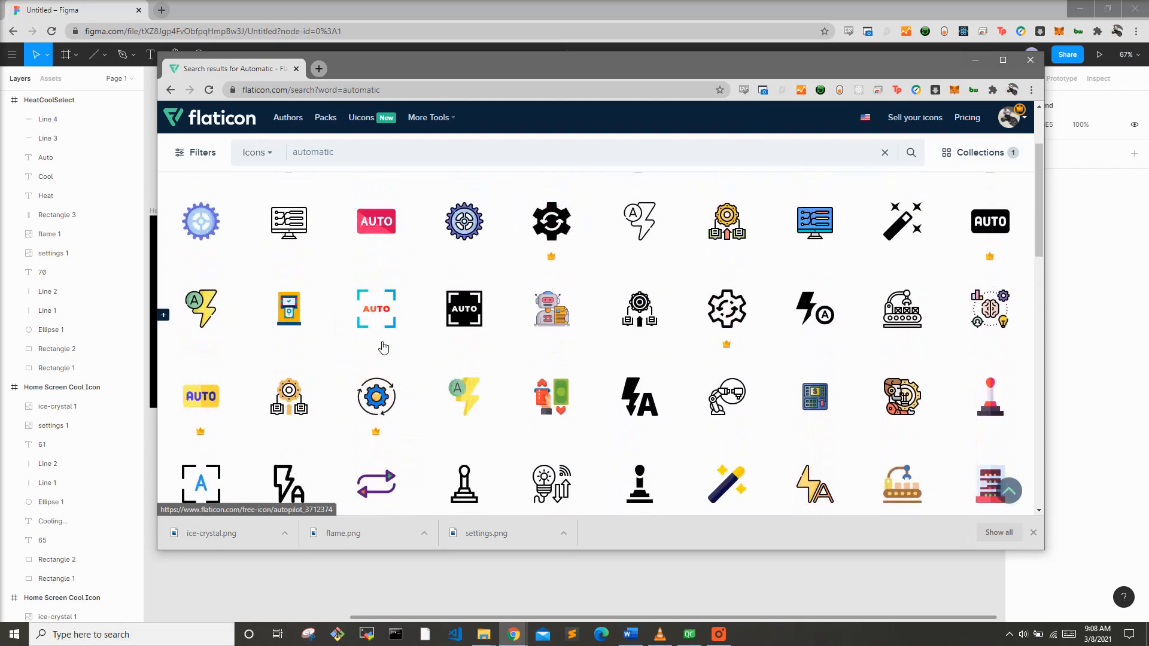
Step: Open the AUTO badge icon in the editor, recolor it white, download it as PNG and return to Figma
click(183, 259)
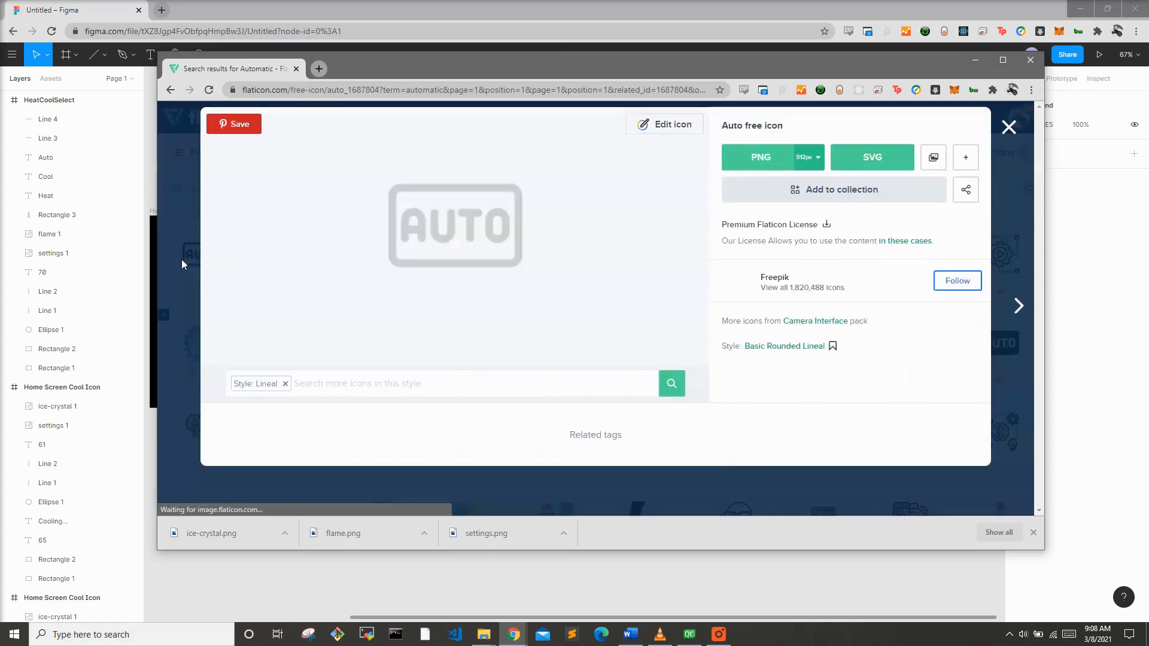
click(679, 130)
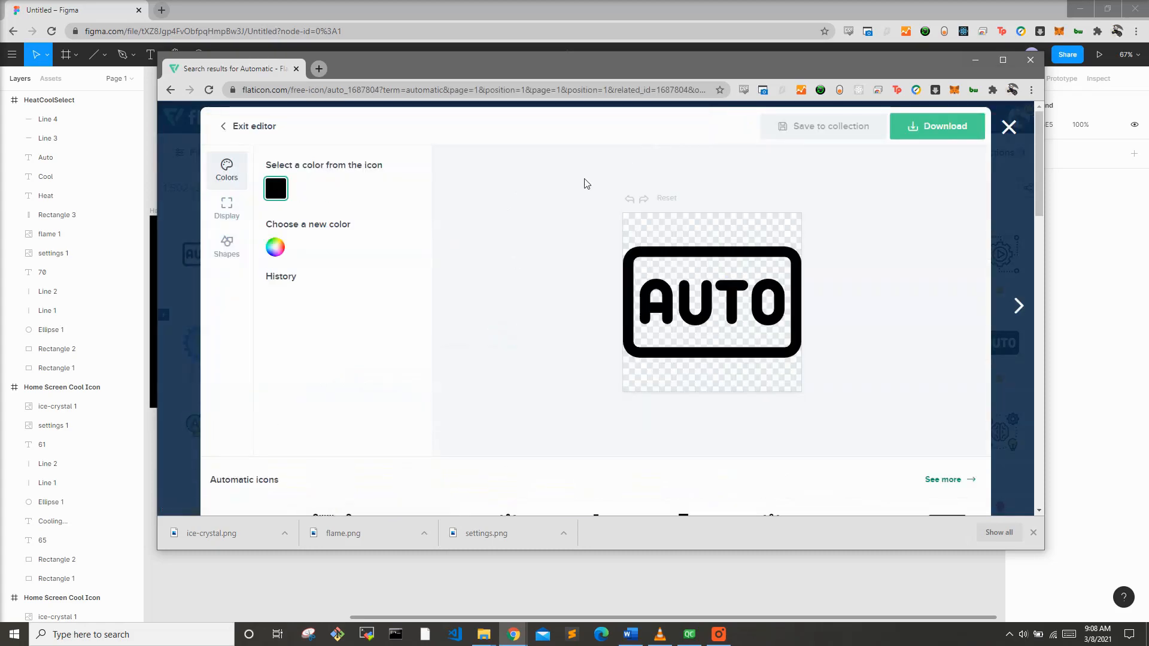
click(276, 248)
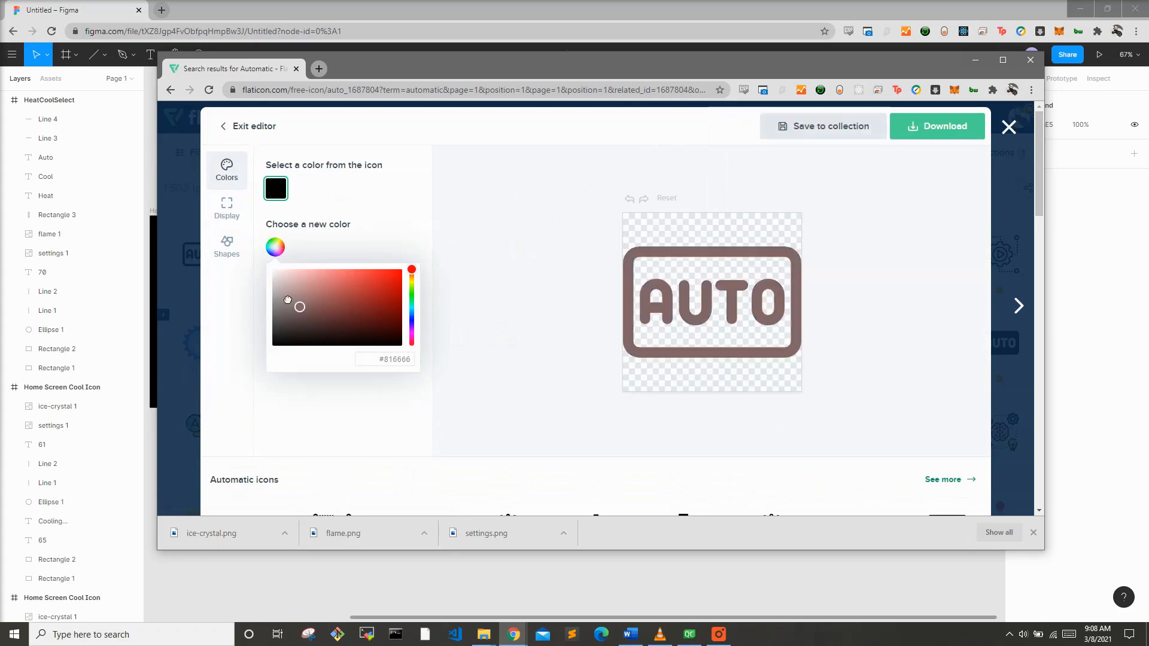
click(925, 127)
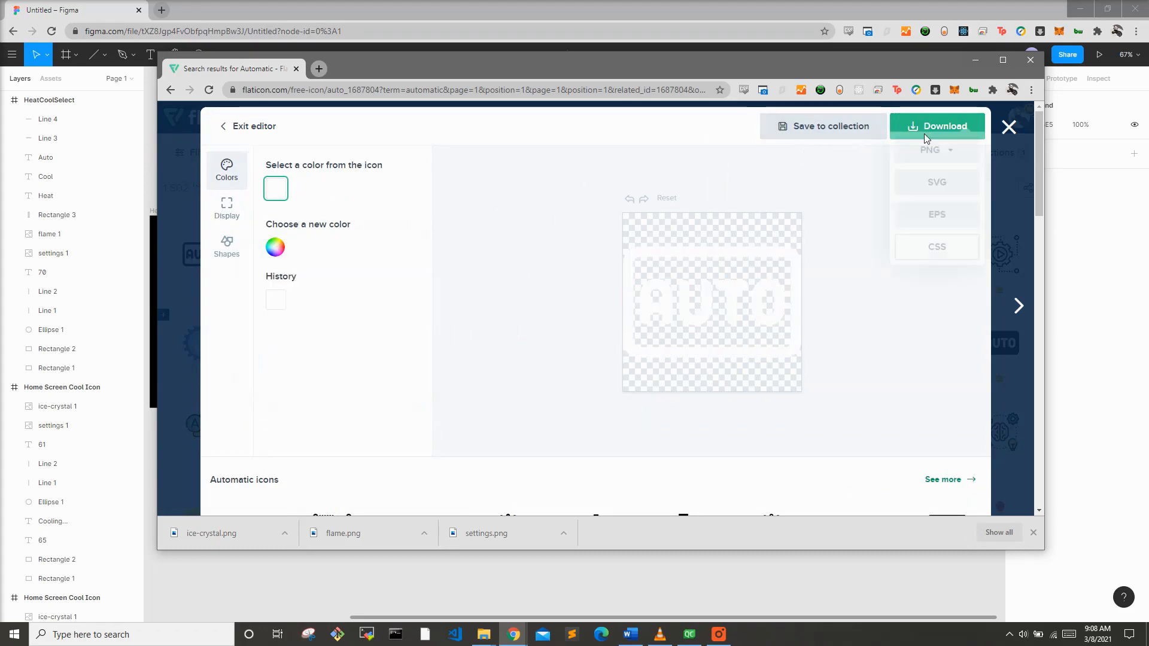
click(936, 161)
click(926, 256)
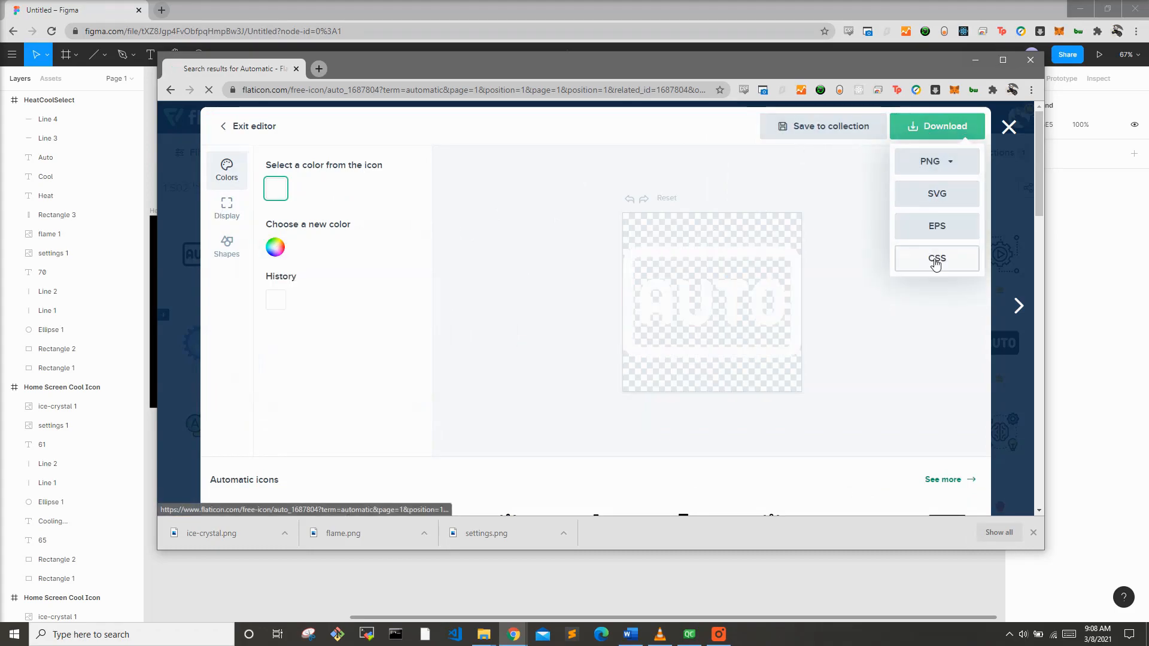
click(781, 577)
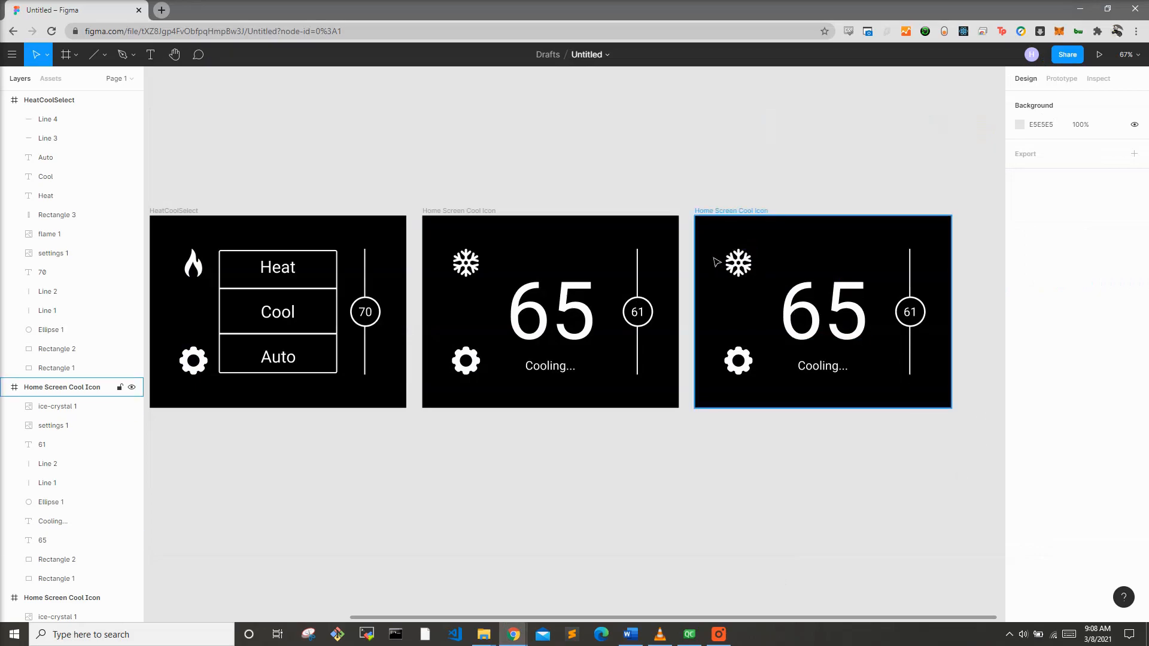
Step: Replace the snowflake on the duplicated frame with the downloaded AUTO image
click(737, 262)
key(Delete)
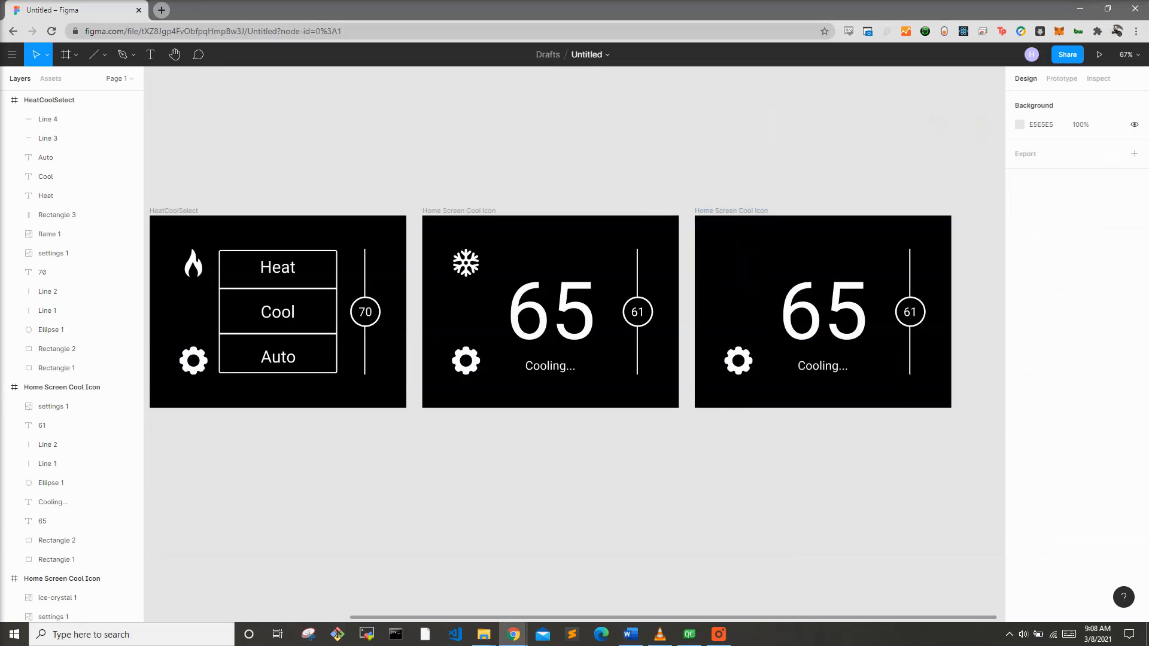
key(alt+Tab)
drag(1125, 259, 751, 267)
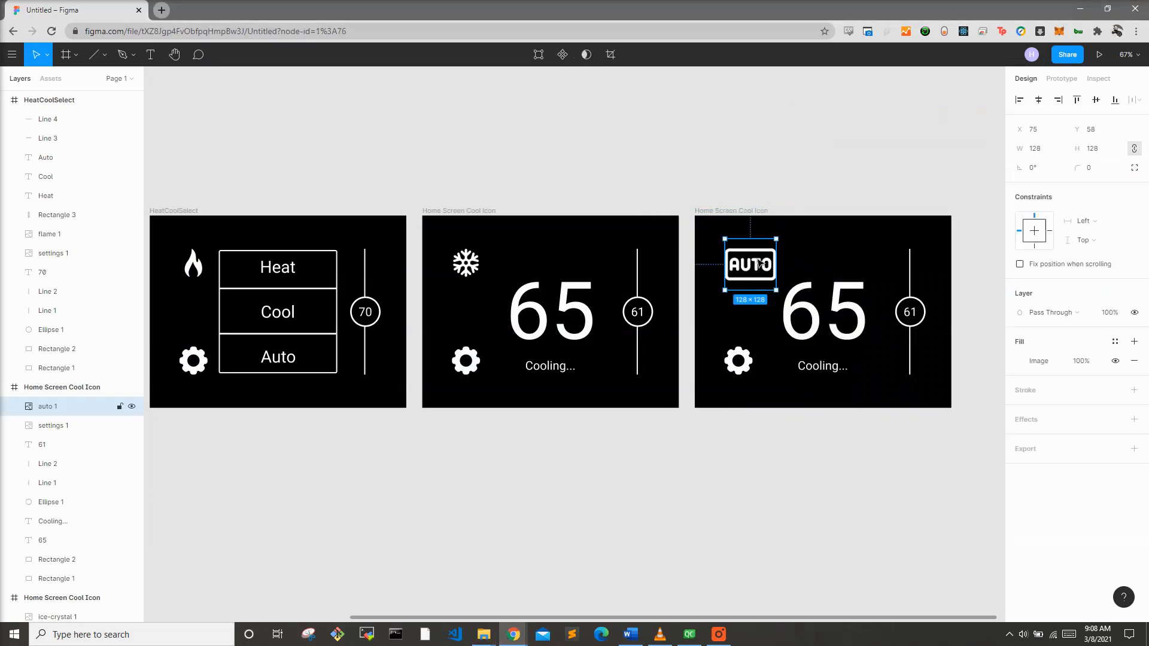
Step: Resize the AUTO image to 70 by 70 and nudge it down into the icon spot
click(1039, 148)
text(70)
key(Return)
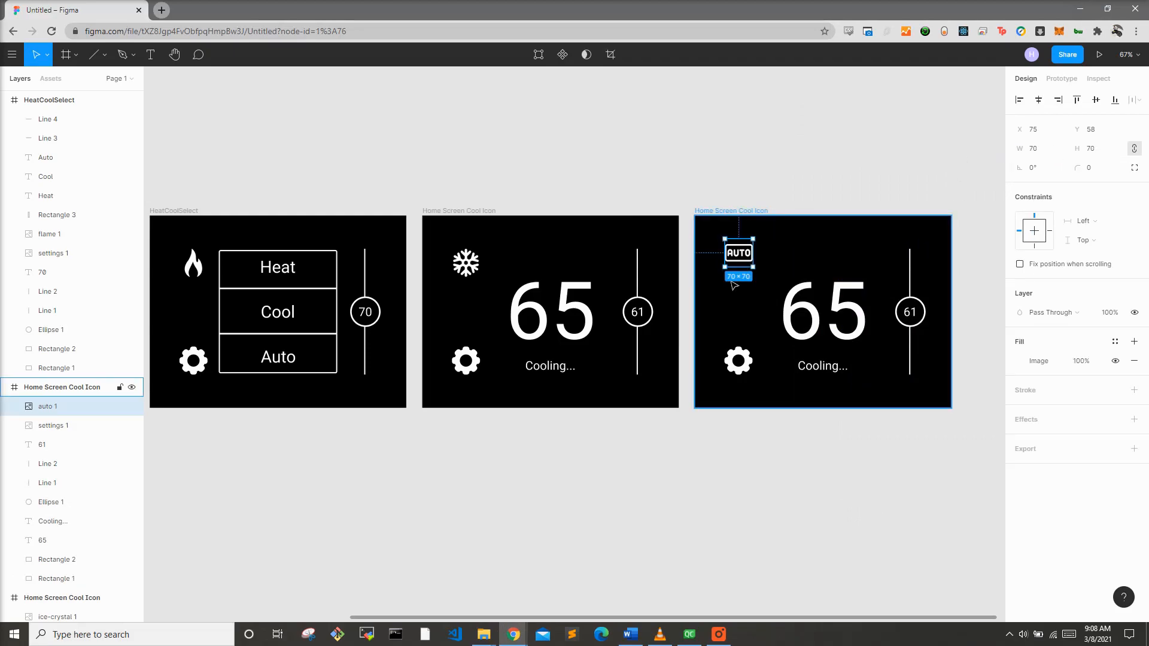
drag(735, 256, 736, 266)
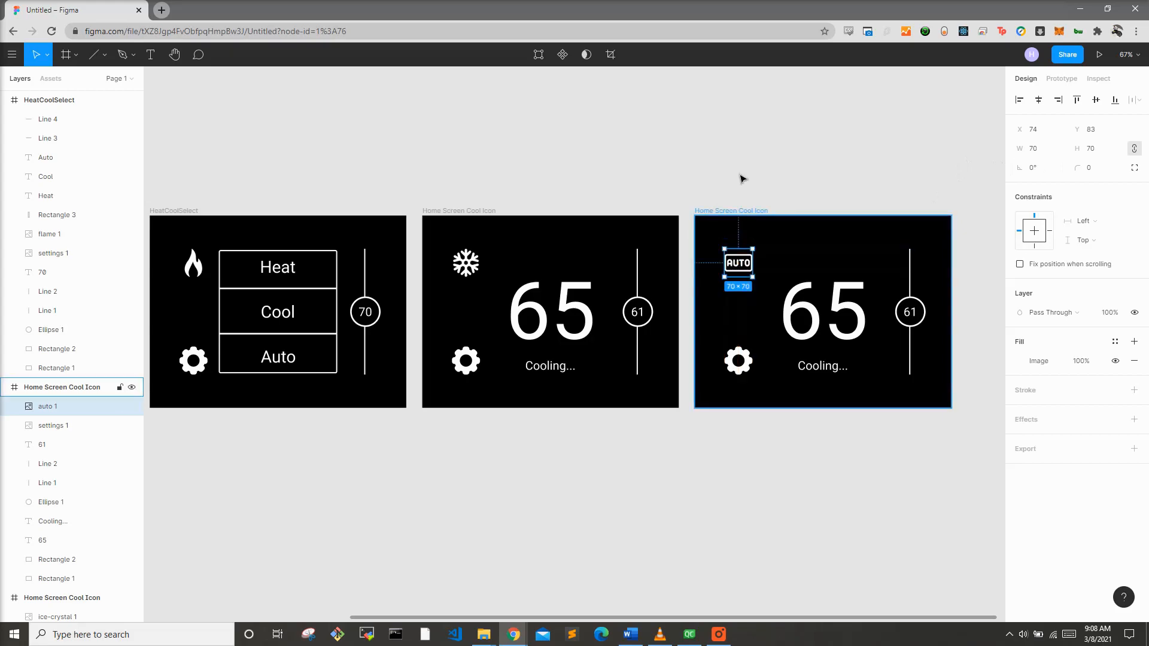
Step: Rename the duplicated frame to Home Screen Auto Icon
click(734, 234)
double_click(737, 212)
key(Right)
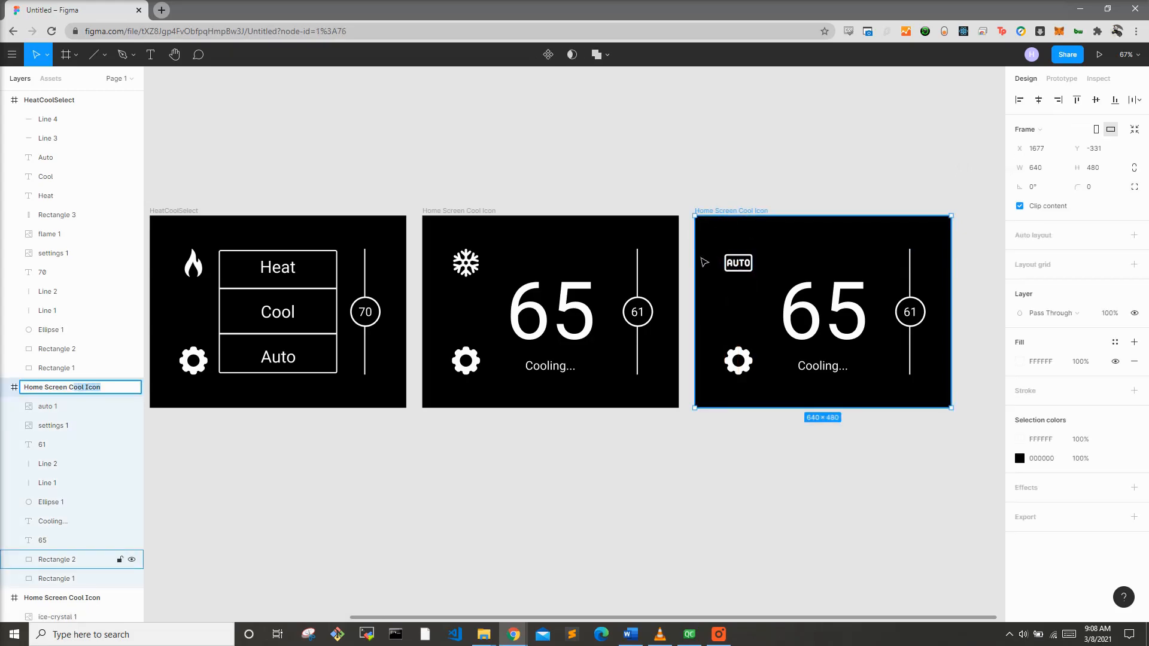
text(Auto Icon)
key(Return)
Step: In prototype mode, link the heating screen's flame icon to the HeatCoolSelect frame on click
click(724, 145)
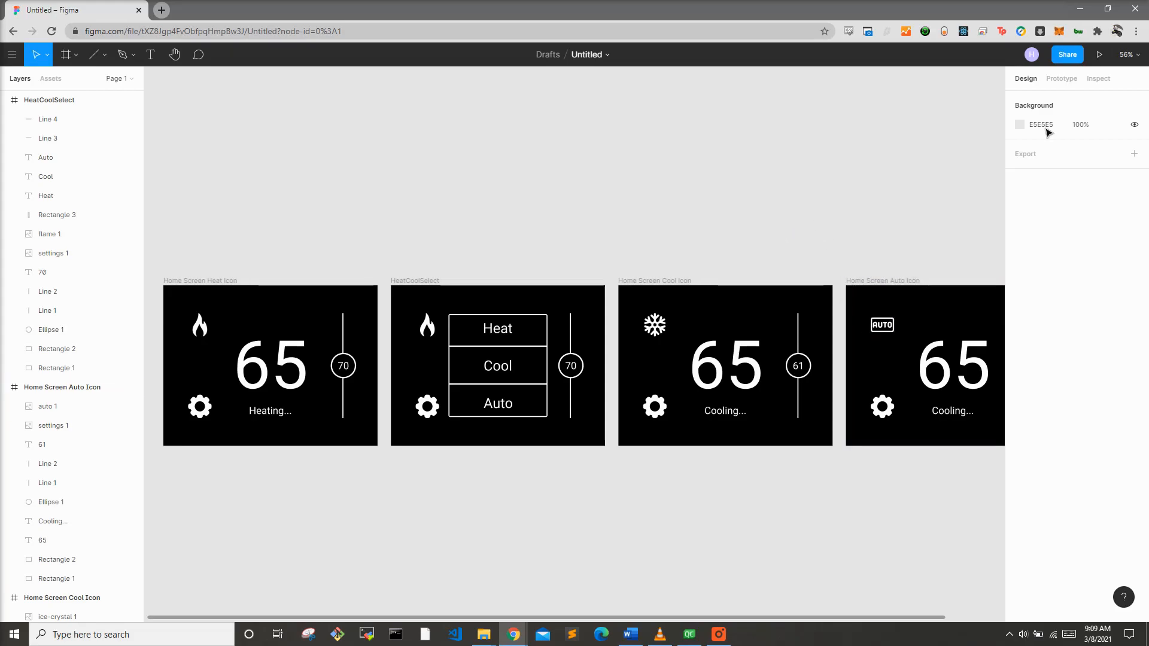
click(1060, 82)
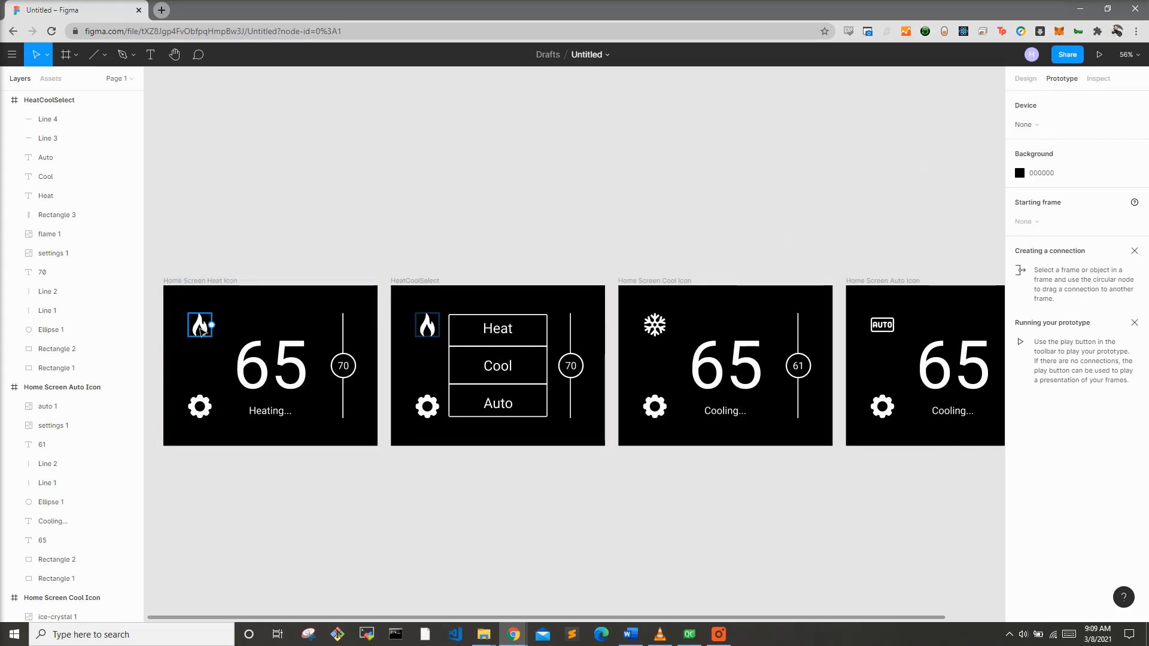
click(201, 328)
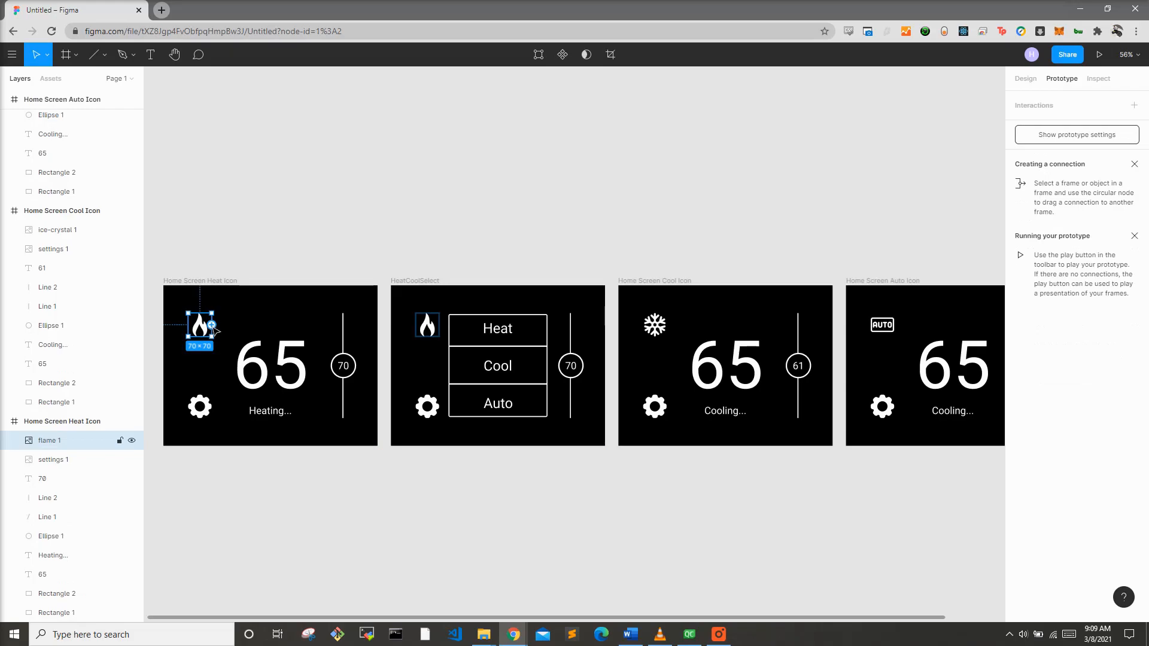
drag(212, 324, 401, 354)
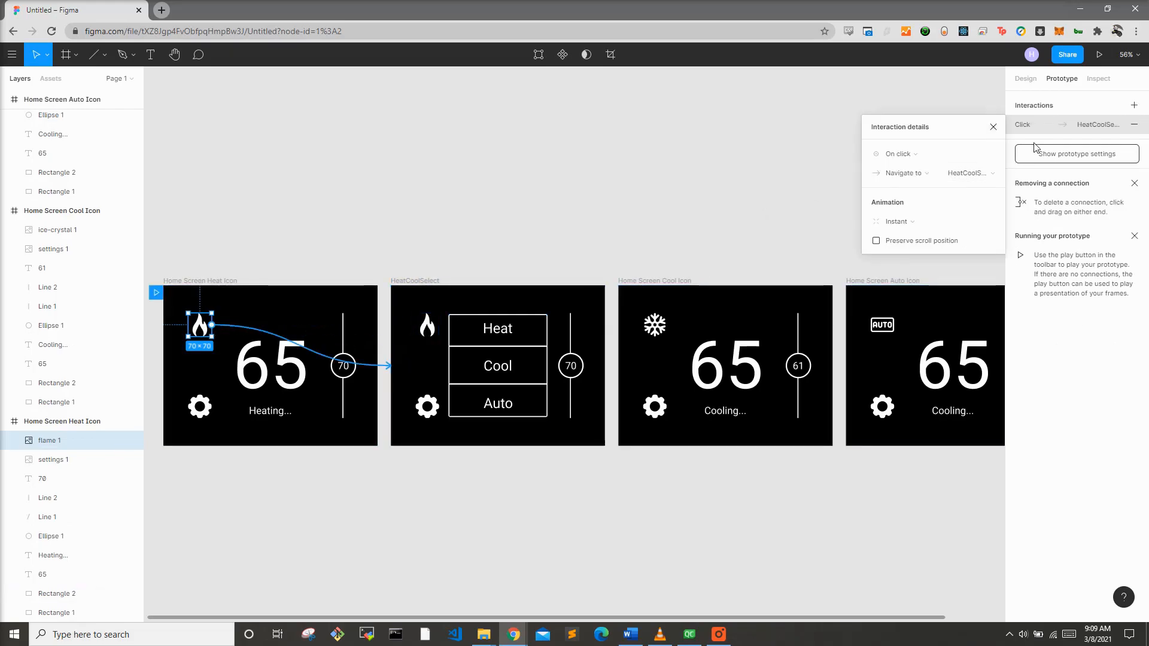
click(993, 129)
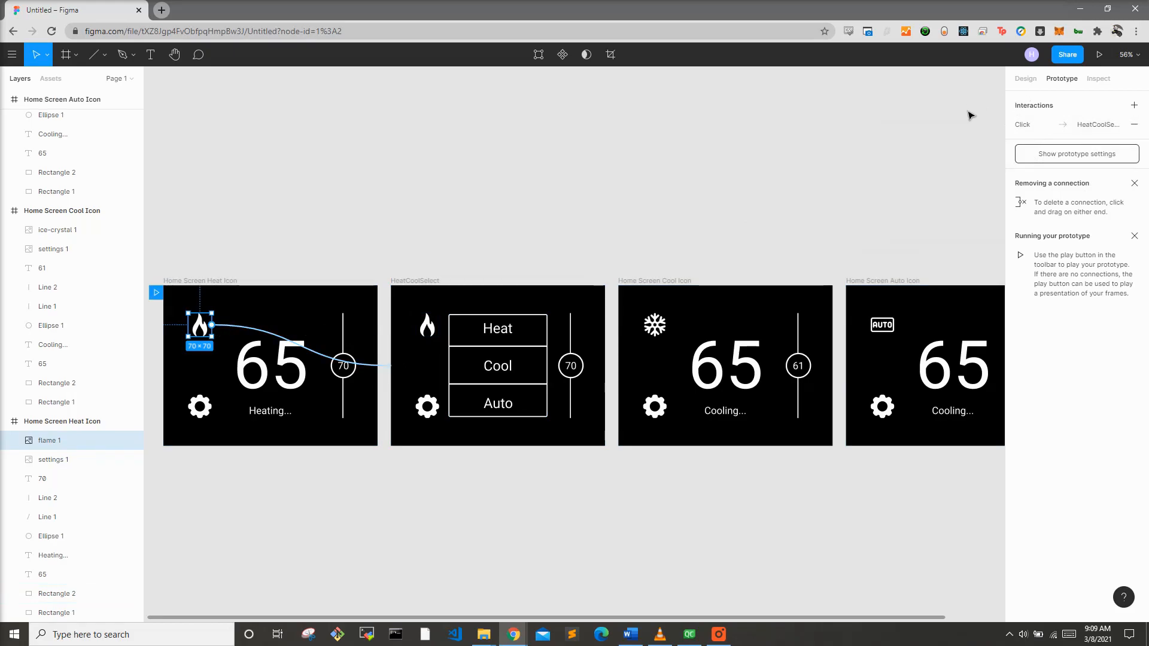
Step: Link the snowflake icon and the AUTO icon to the HeatCoolSelect frame as well
drag(846, 618, 881, 622)
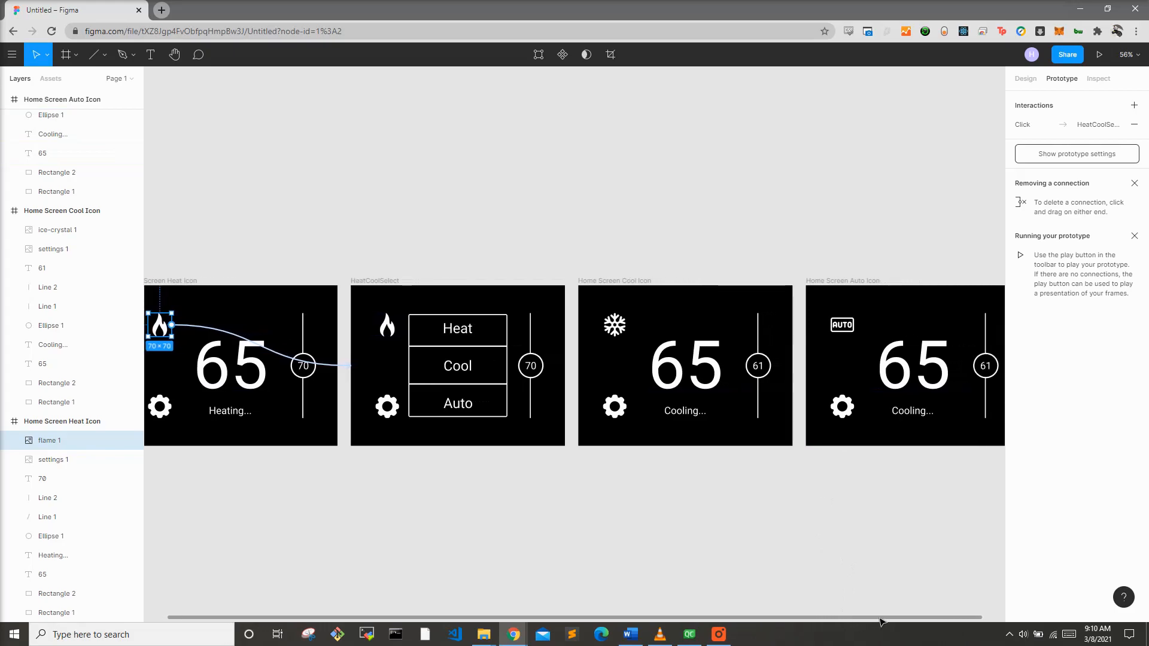
click(623, 332)
drag(627, 324, 569, 329)
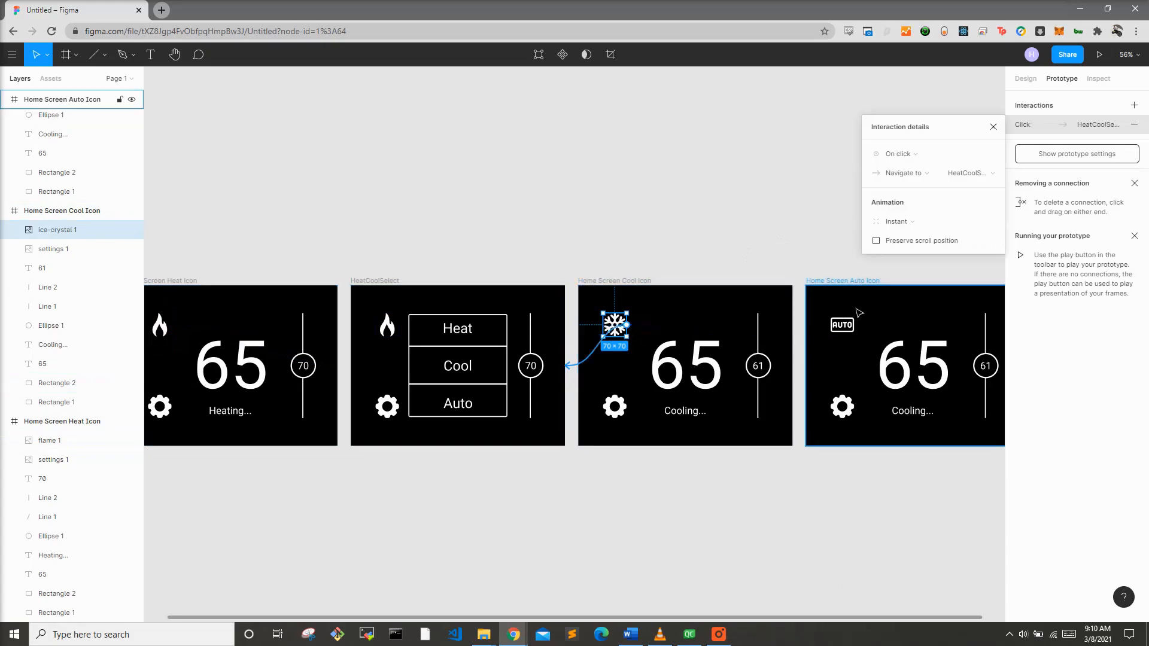
click(844, 324)
drag(854, 325, 566, 339)
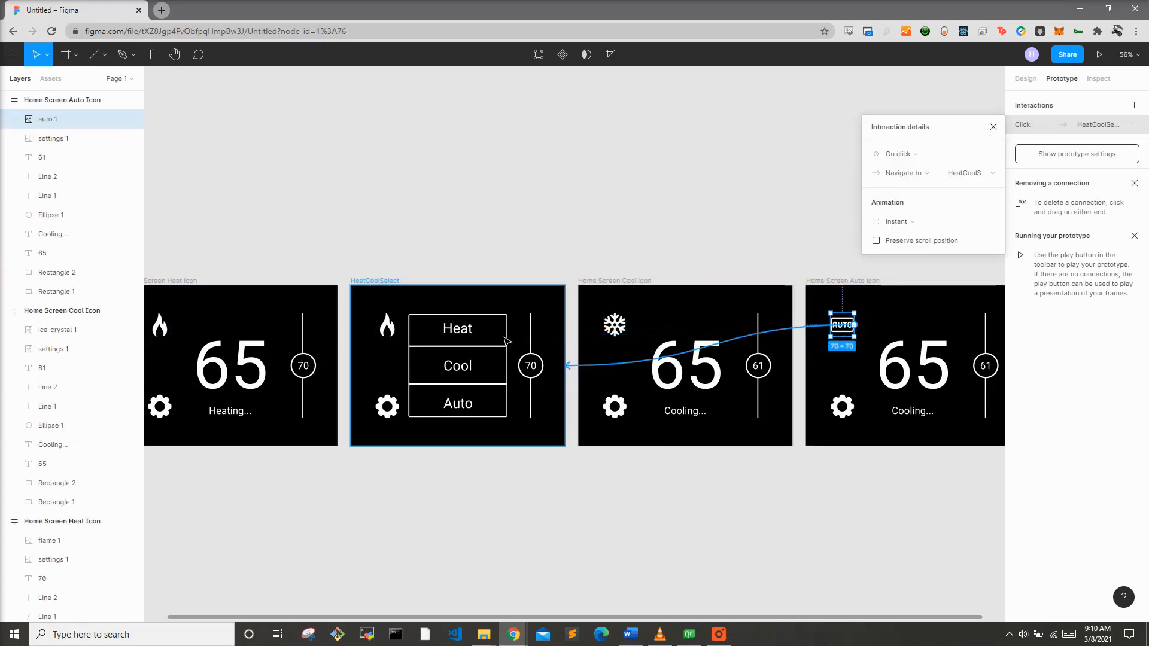
Step: Link the Heat option in the mode menu to the Home Screen Heat Icon frame
click(471, 326)
drag(473, 328, 332, 332)
click(459, 369)
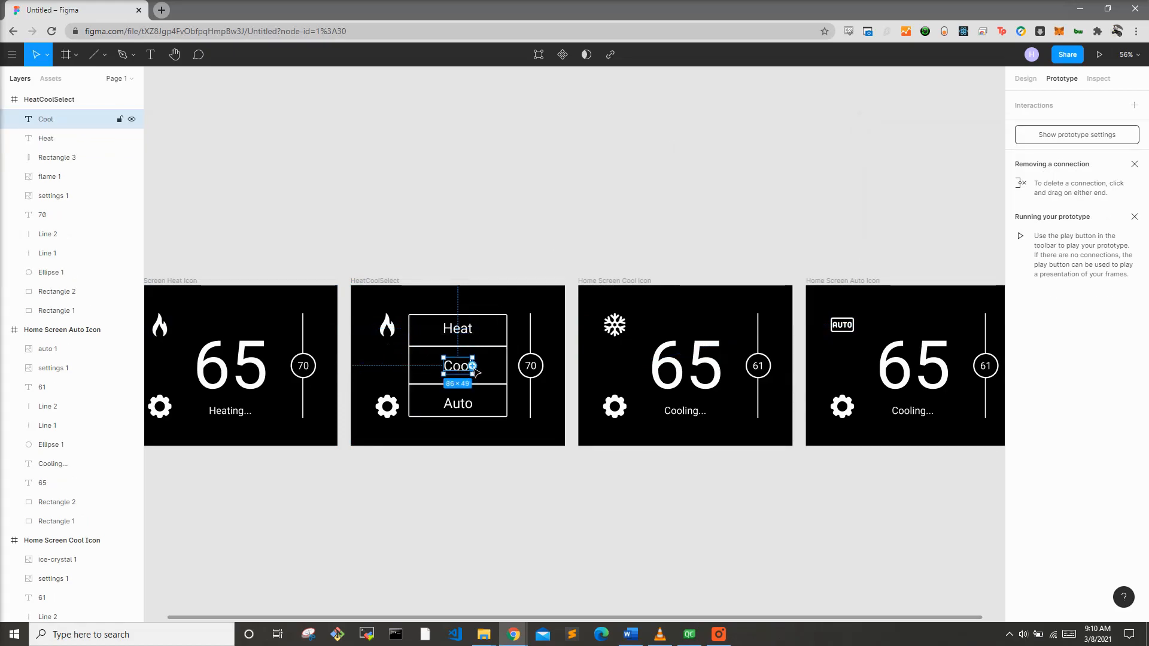
Step: Link the Auto option in the mode menu to the Home Screen Auto Icon frame
click(468, 406)
drag(473, 403, 811, 398)
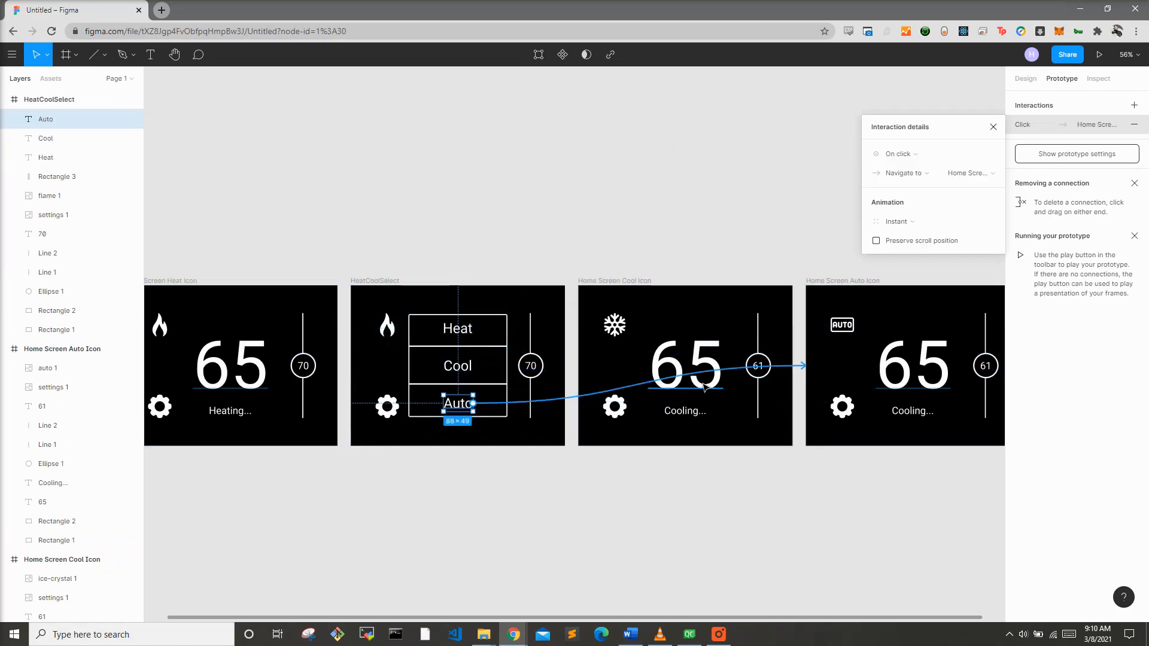
click(682, 166)
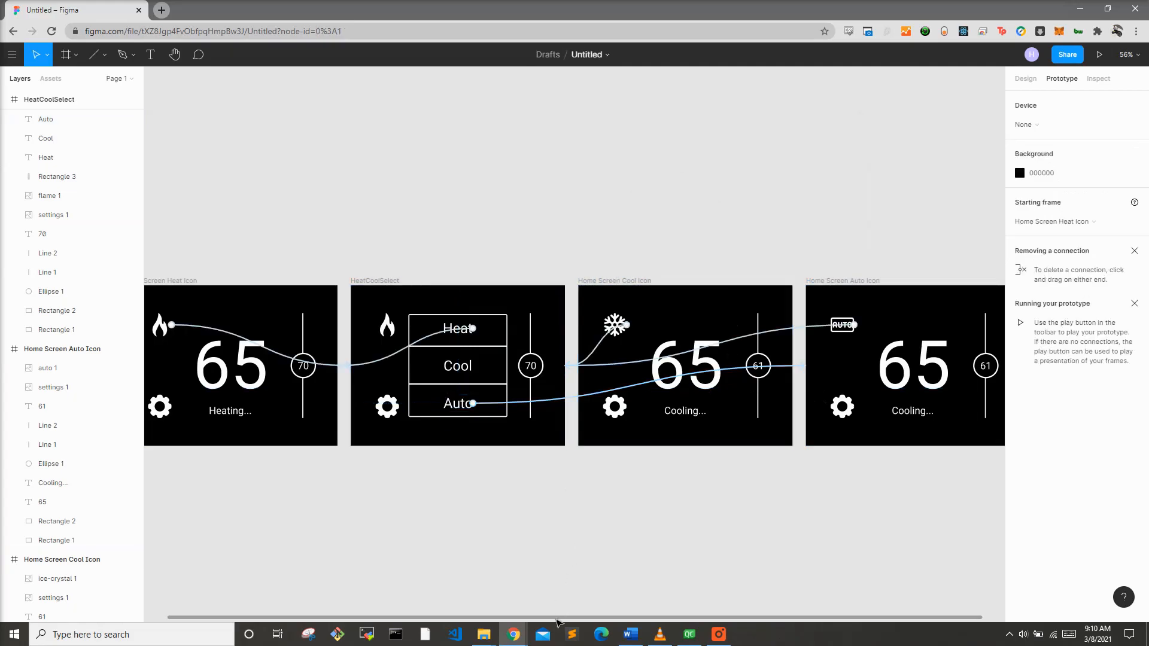
Step: Select the Home Screen Heat Icon frame and present the prototype
scroll(556, 616, left, 3)
click(307, 281)
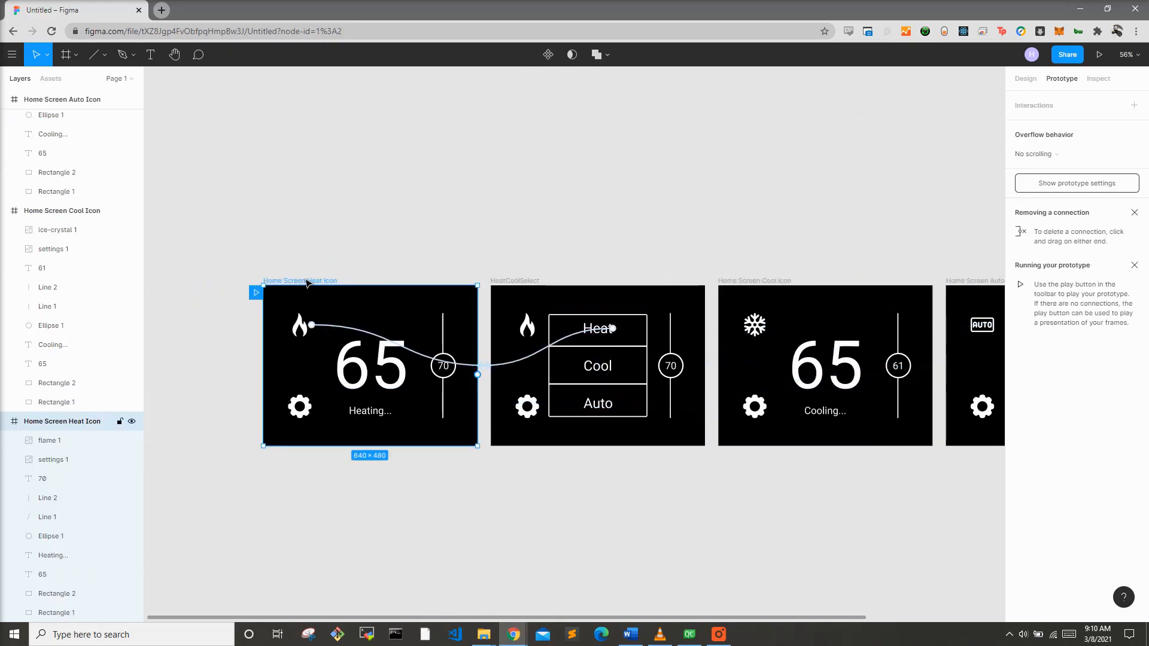
click(1098, 57)
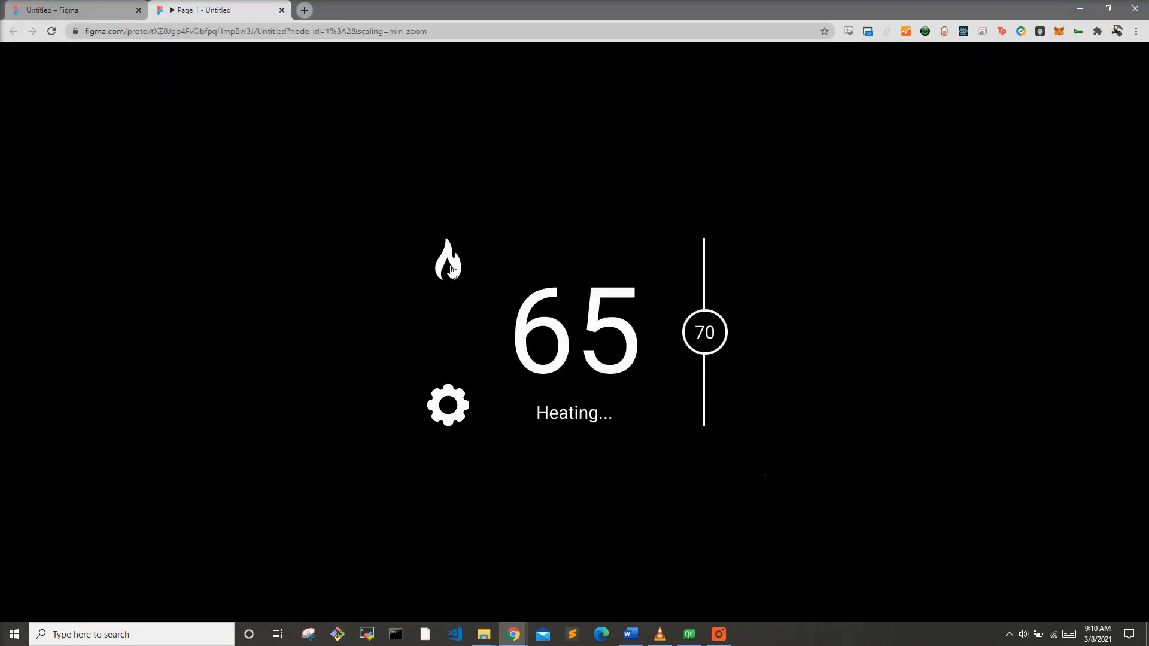
Step: Test the prototype's mode menu by opening it from the flame icon and choosing Heat and Cool, then return to the editor
click(451, 270)
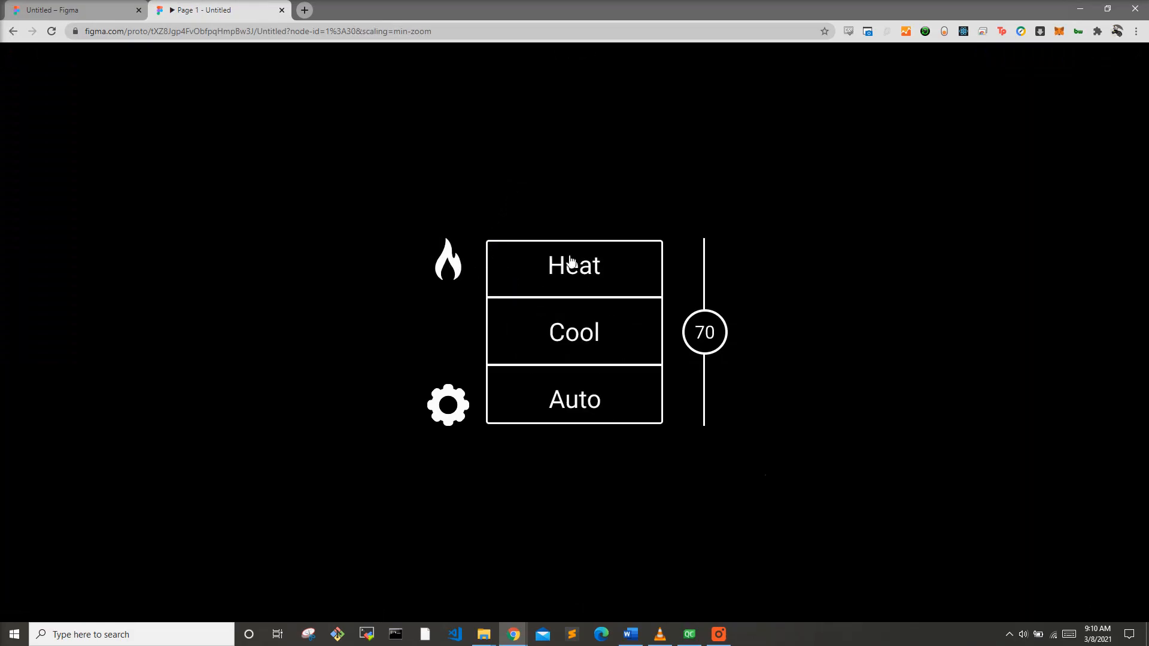
click(586, 271)
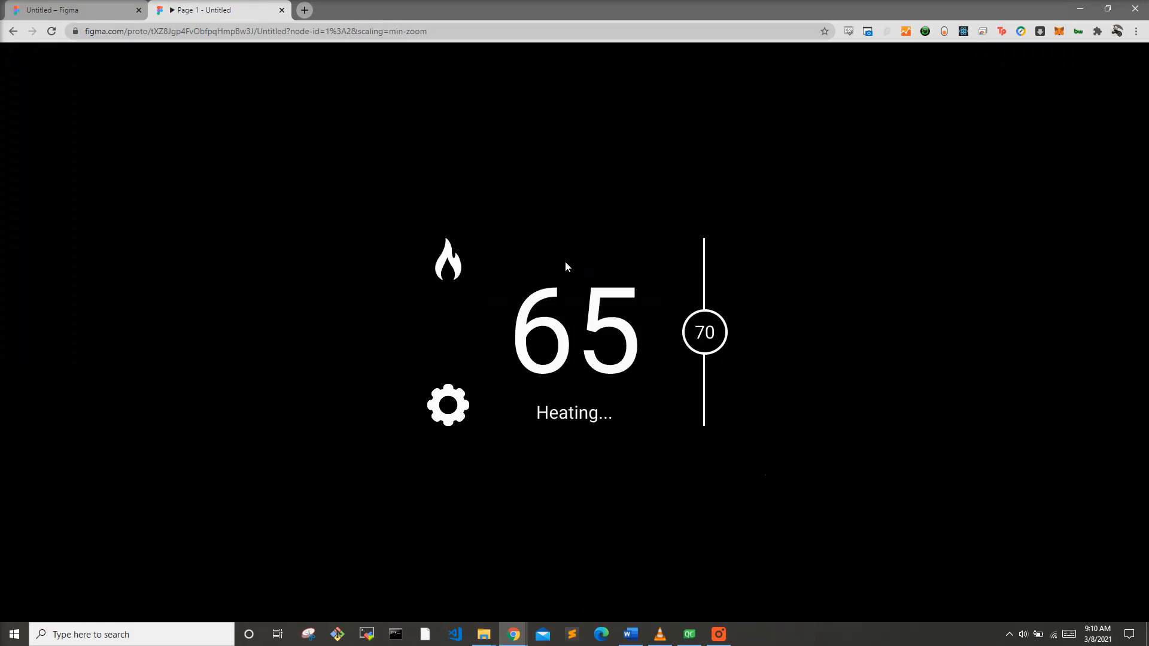
click(452, 269)
click(565, 338)
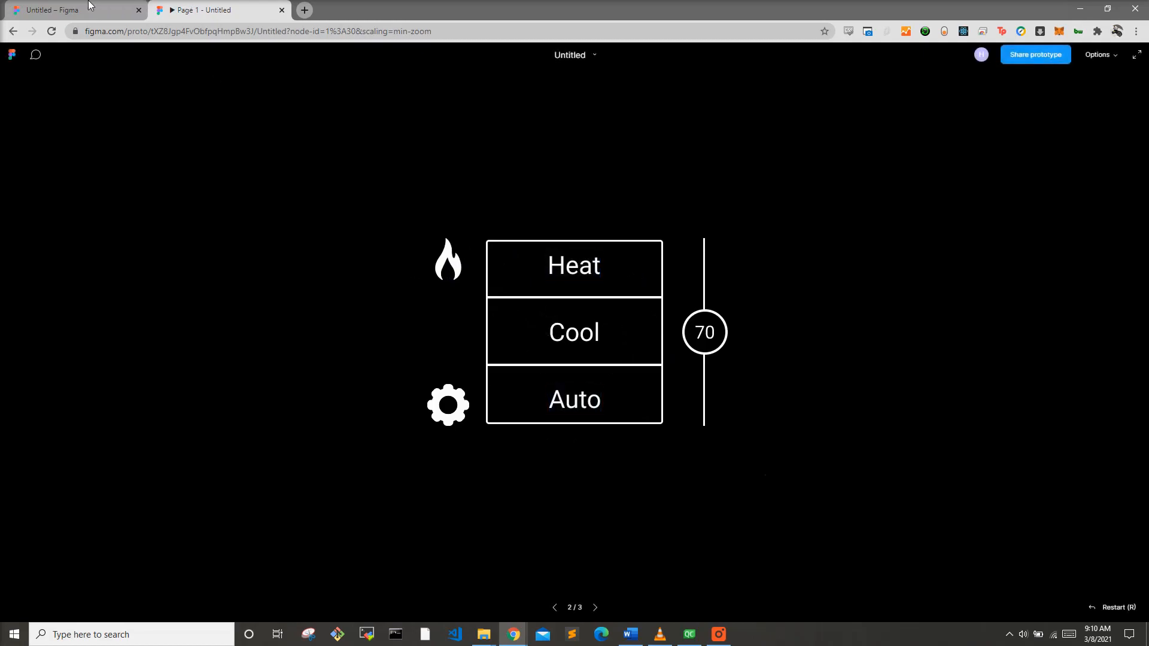
middle_click(160, 14)
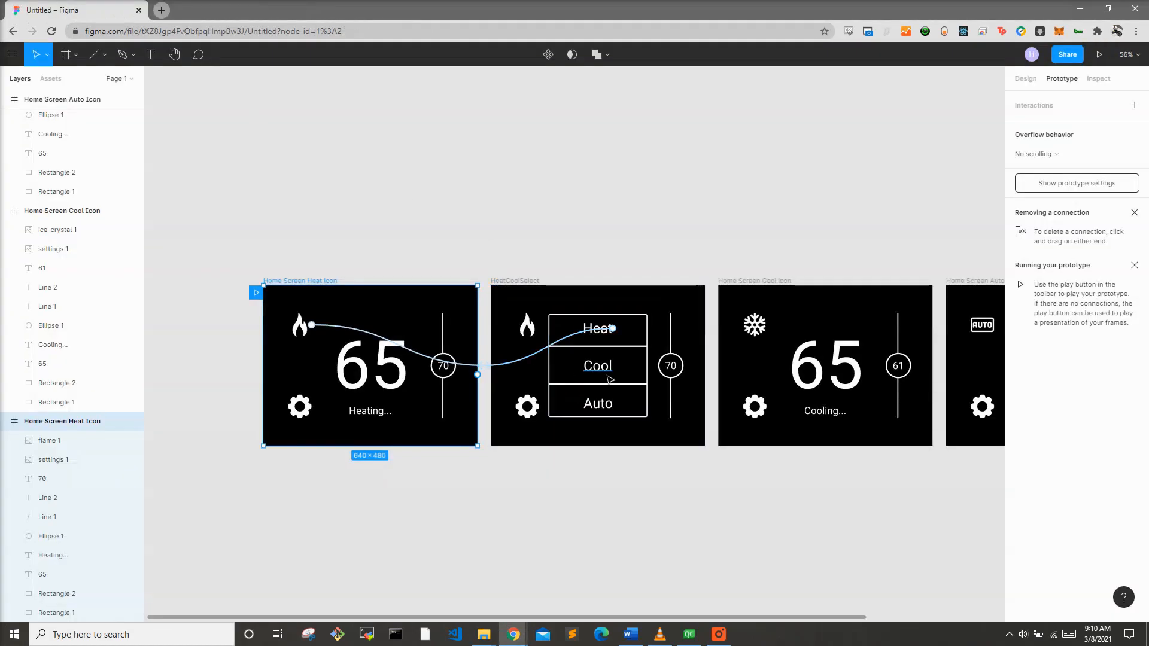
Step: Link the Cool option in the mode menu to the Home Screen Cool Icon frame and present the prototype again
drag(612, 366, 722, 366)
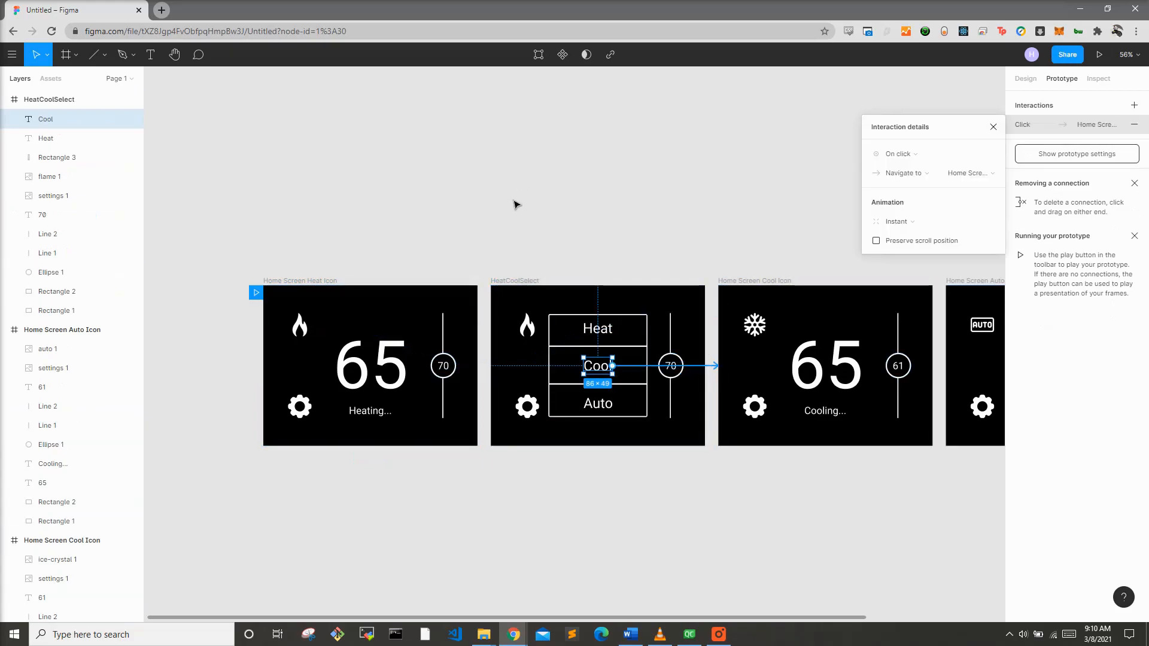
click(336, 281)
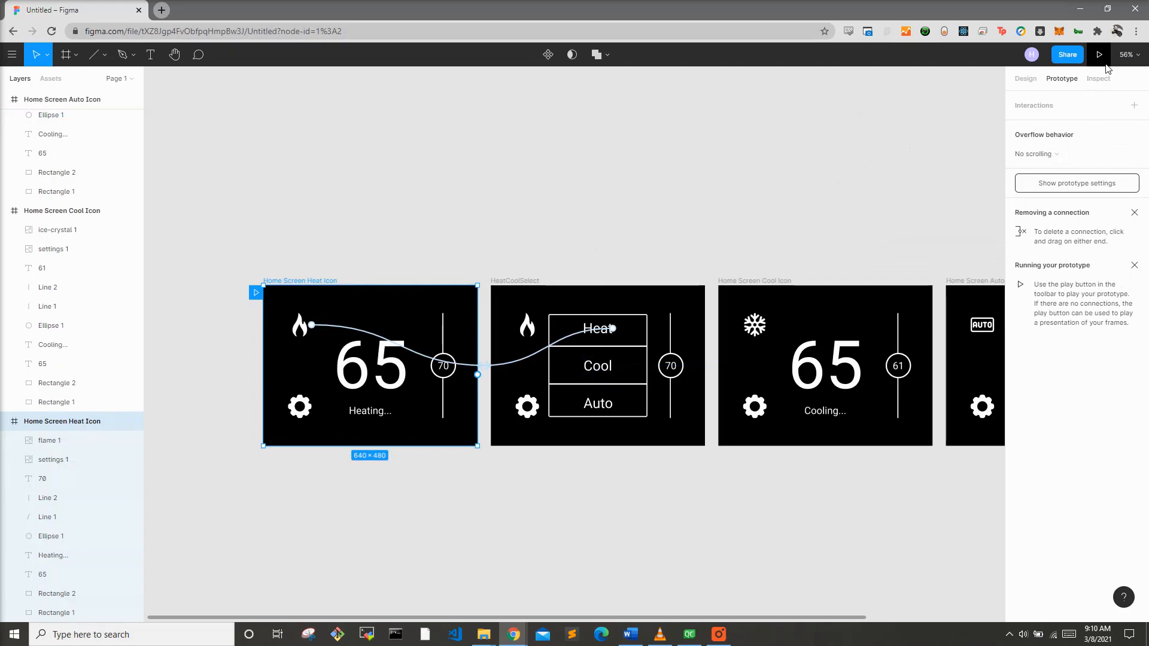
click(1099, 55)
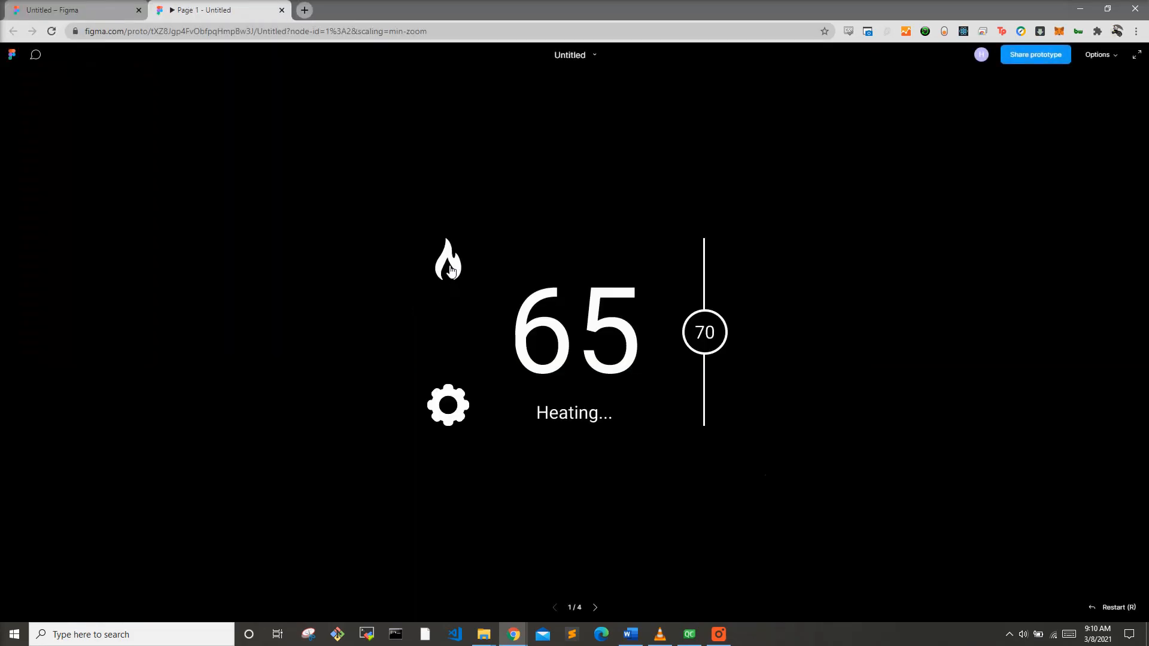
Step: Test the prototype by switching through the Heat, Cool and Auto options of the mode menu
click(451, 271)
click(578, 283)
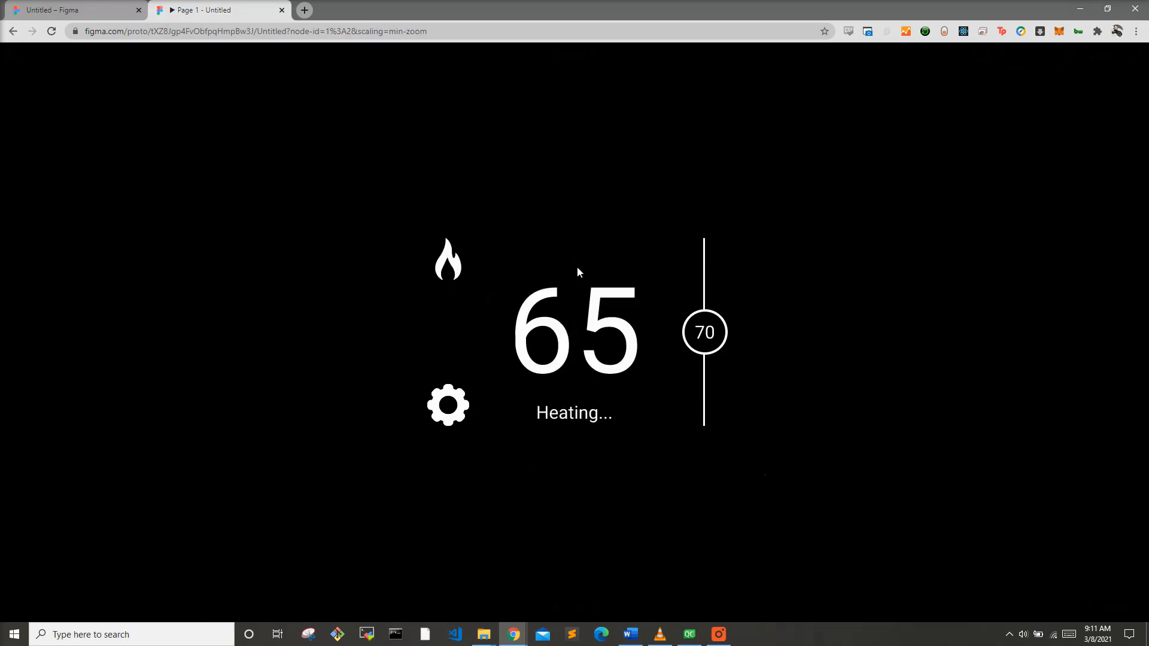
click(455, 261)
click(562, 334)
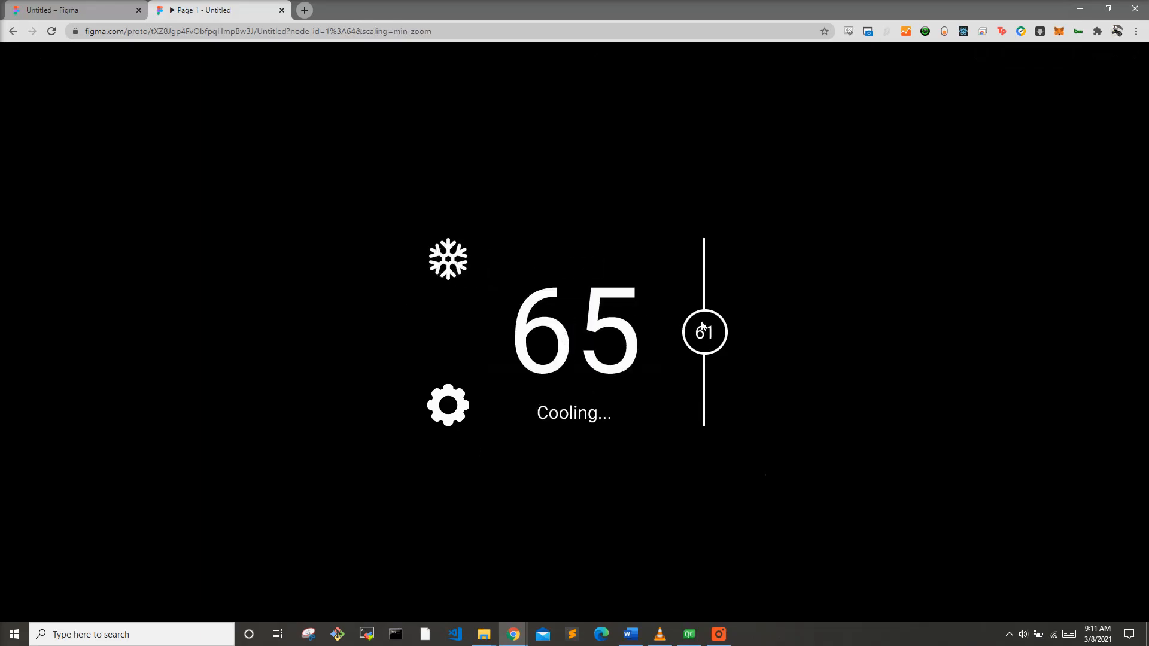
click(453, 266)
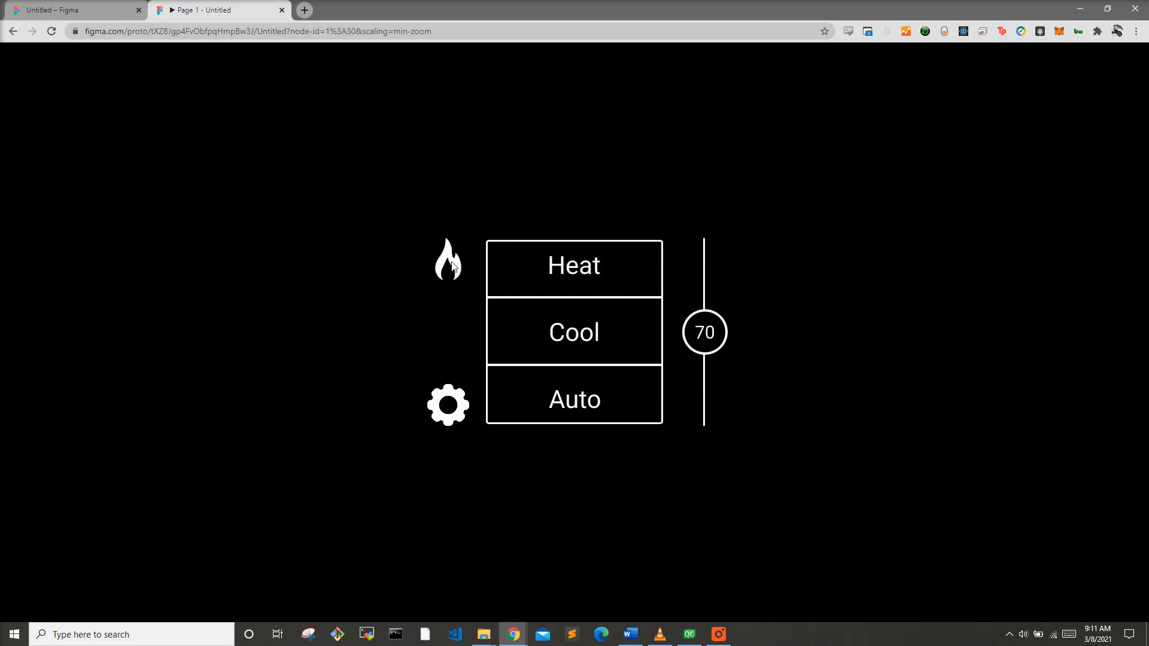
click(567, 403)
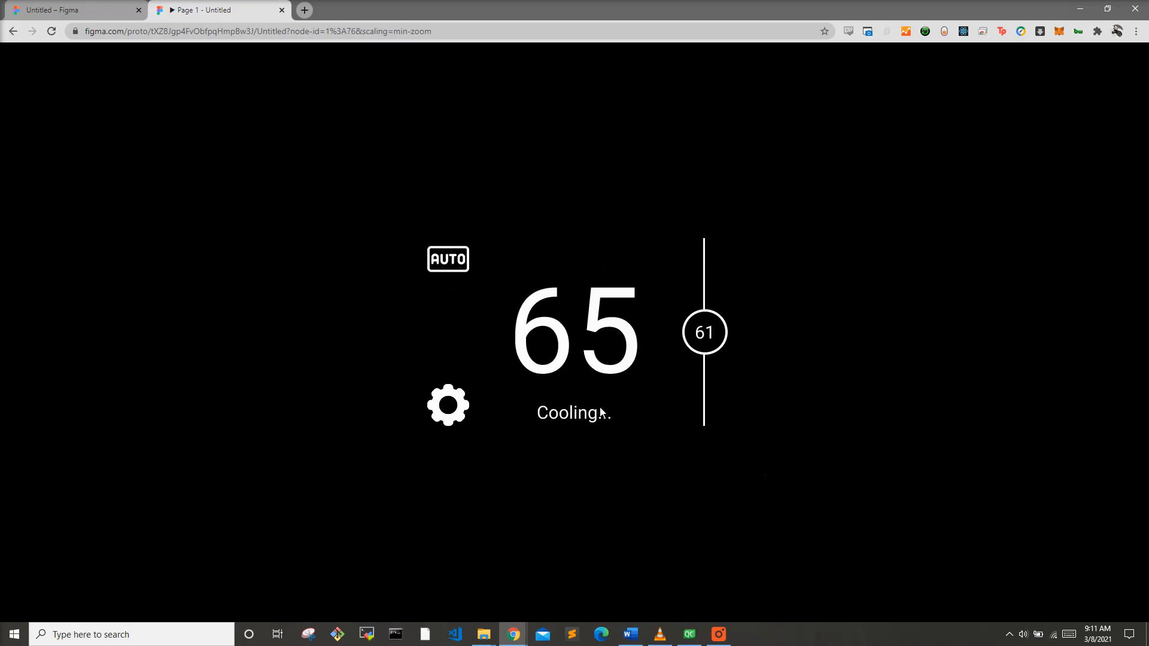
Step: Close the prototype and paste a copy of the Home Screen Heat Icon frame below the original frame
key(ctrl+w)
scroll(551, 392, down, 5)
scroll(565, 416, up, 1)
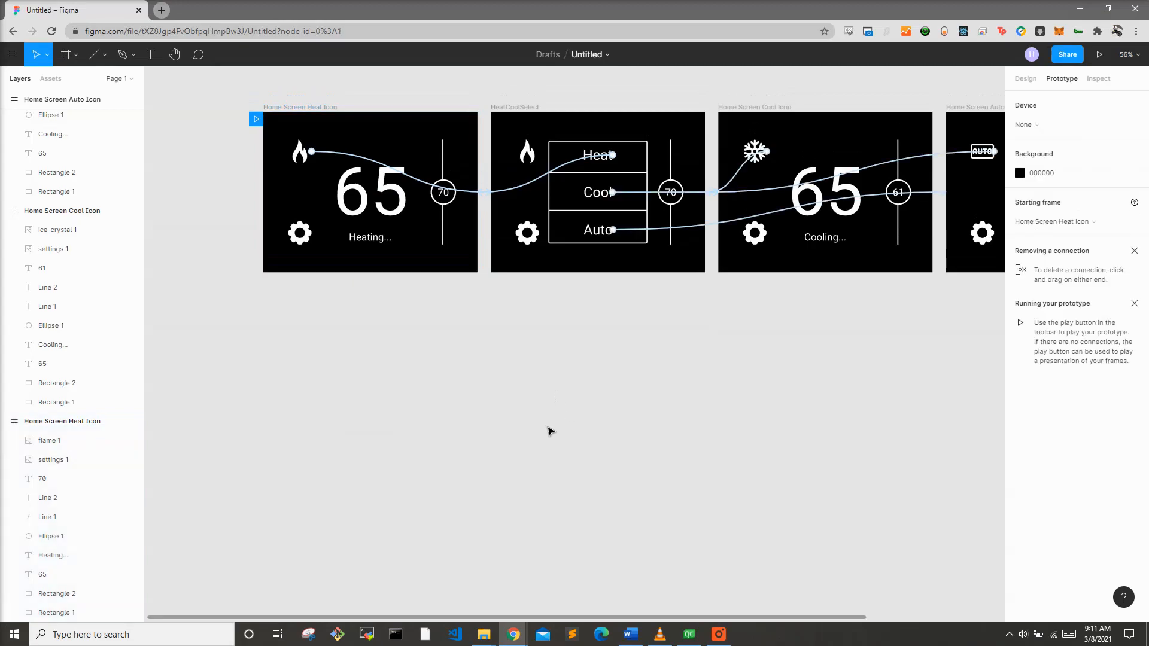
scroll(568, 436, down, 3)
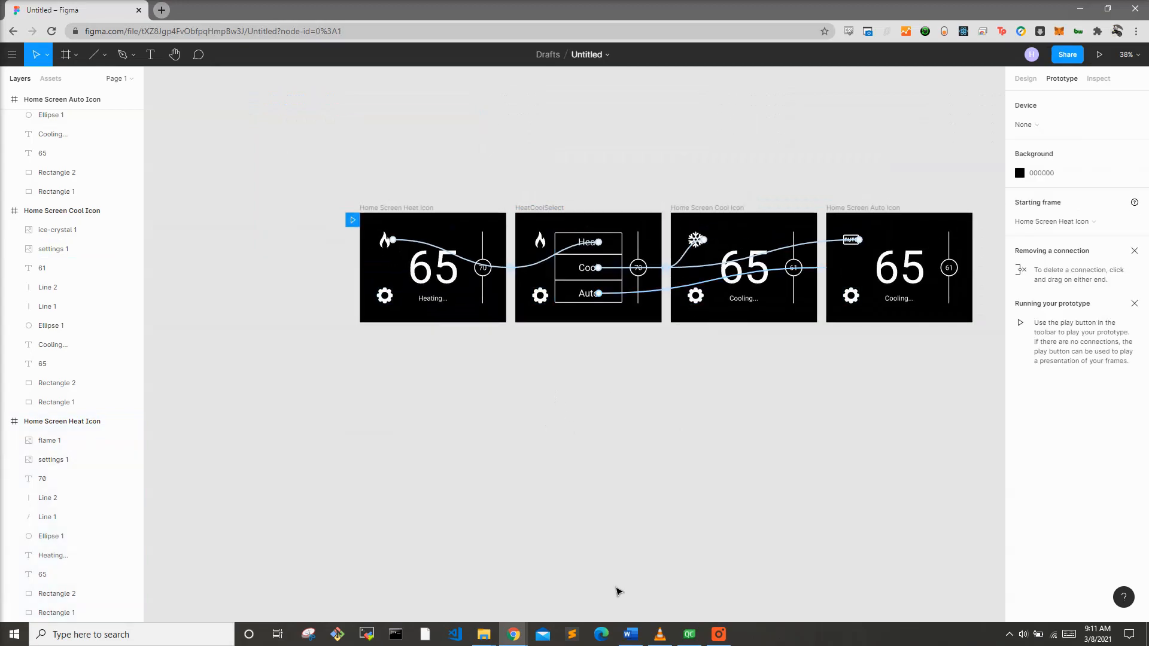
click(393, 208)
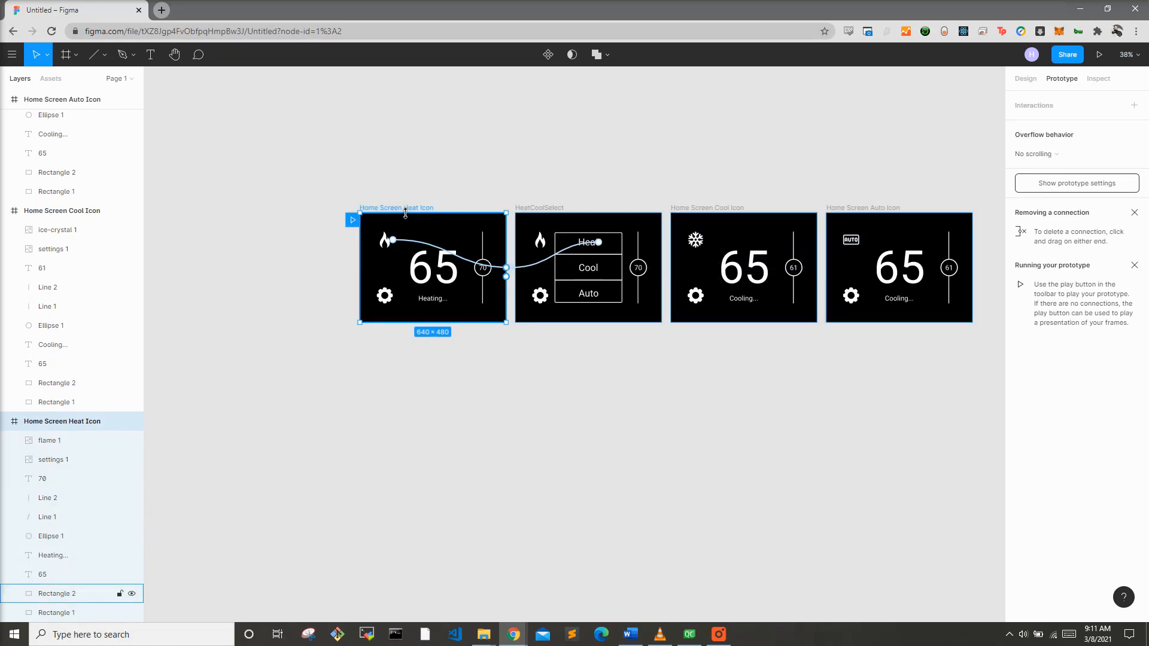
key(ctrl+v)
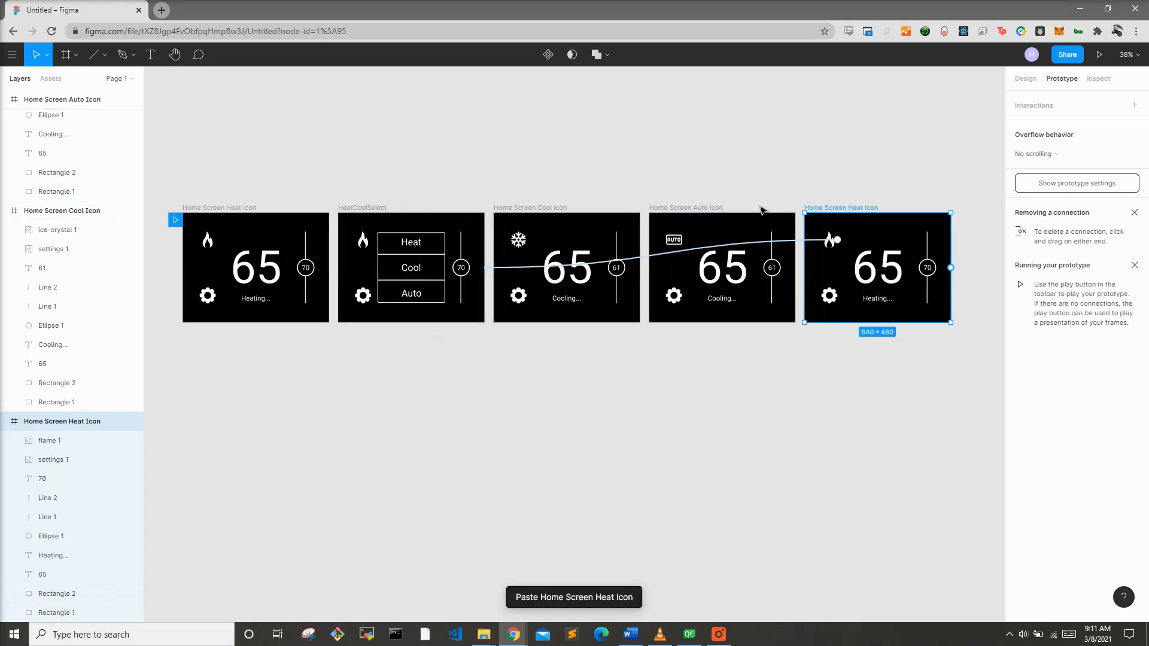
drag(823, 209, 204, 330)
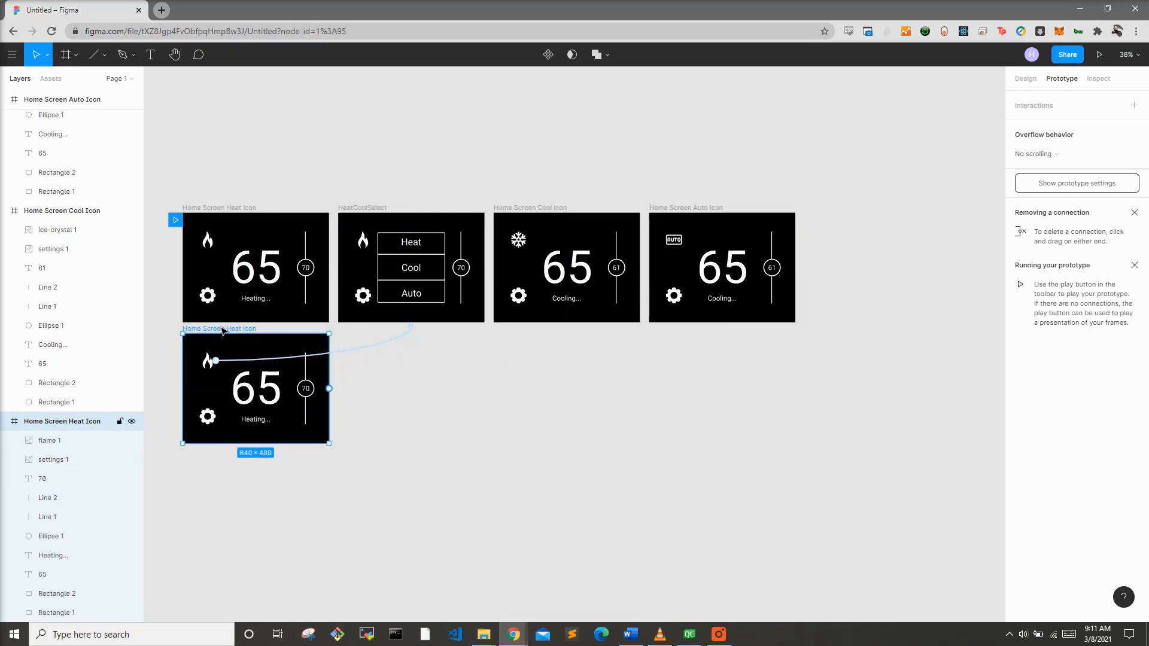
click(620, 424)
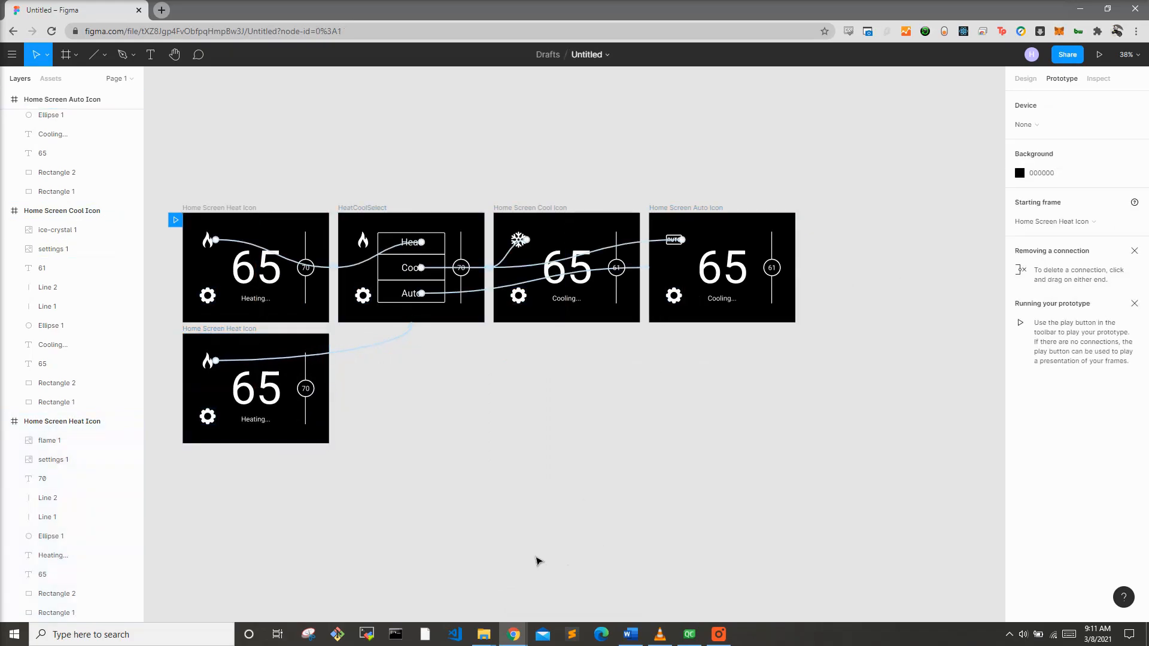
Step: Select the settings gear icon in the copied Home Screen Heat Icon frame
scroll(269, 443, up, 1)
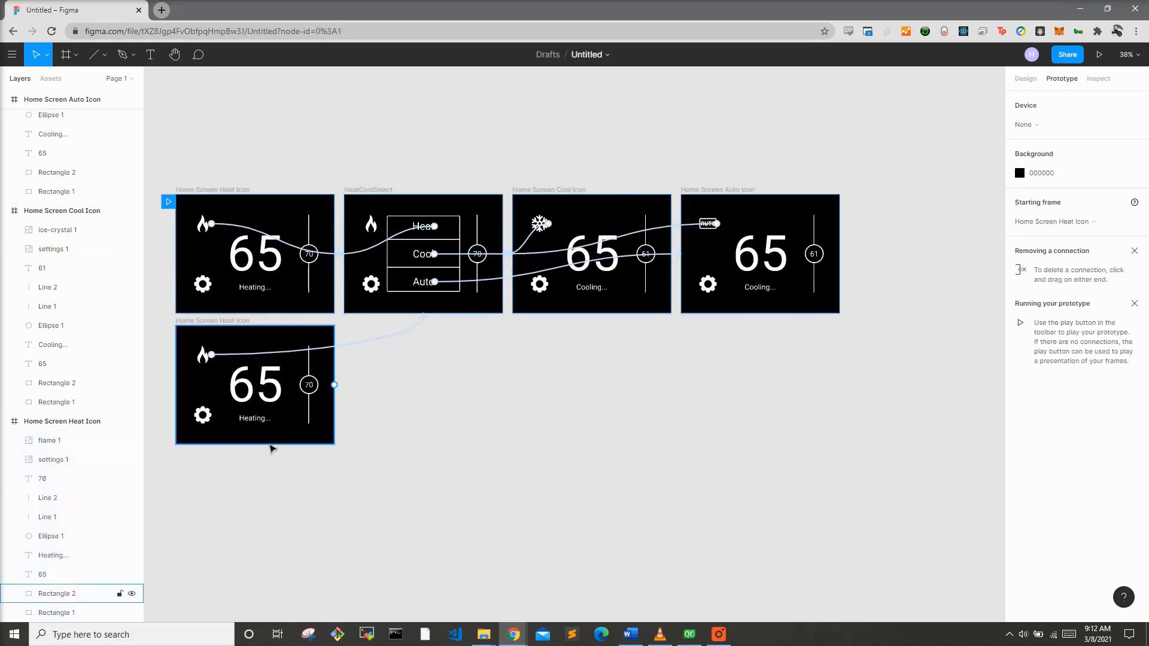
click(1027, 82)
drag(368, 555, 499, 563)
scroll(446, 362, up, 3)
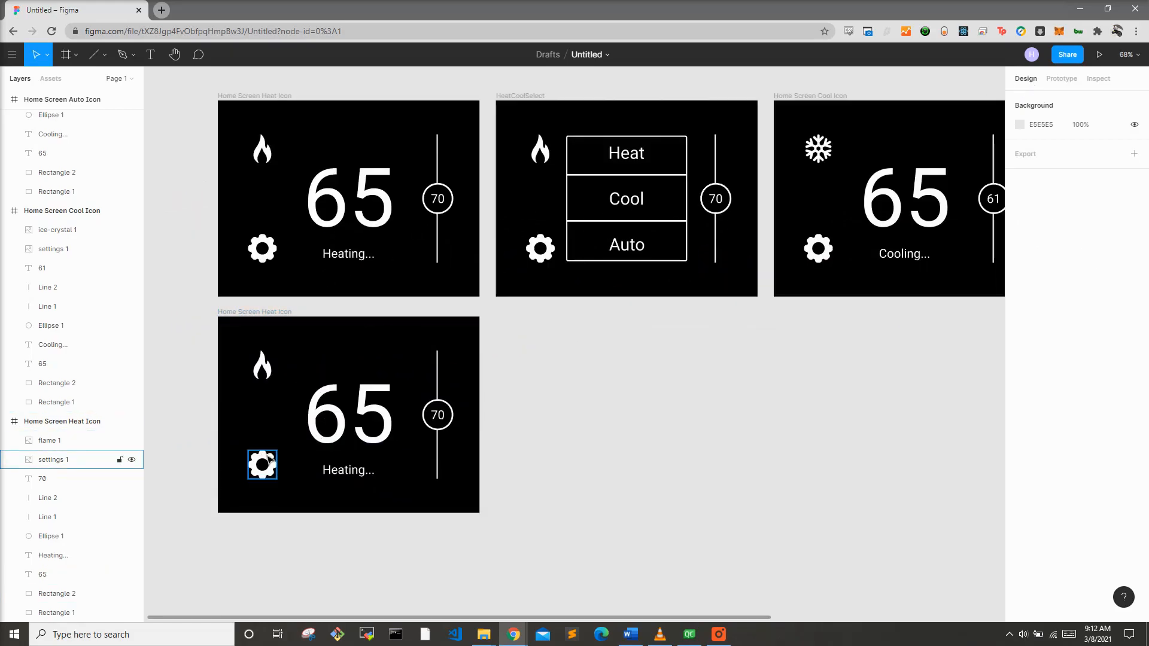
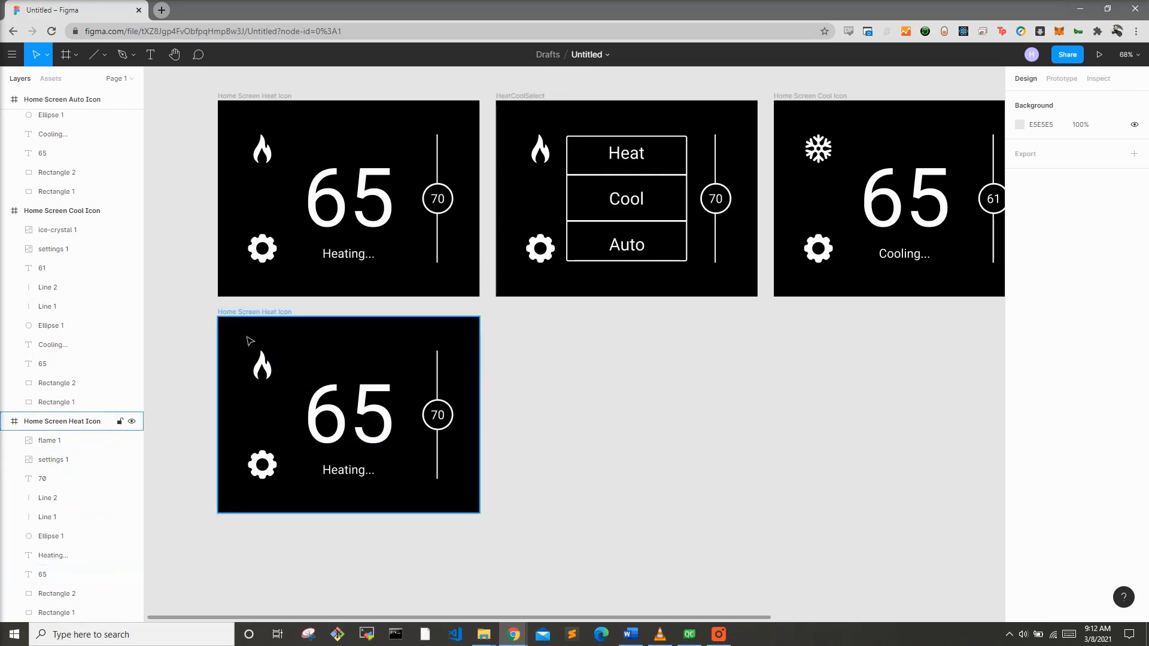
Step: Delete the flame icon and draw a rectangle about 477 × 343 with a corner radius of 5 in the copied frame
click(263, 366)
key(Delete)
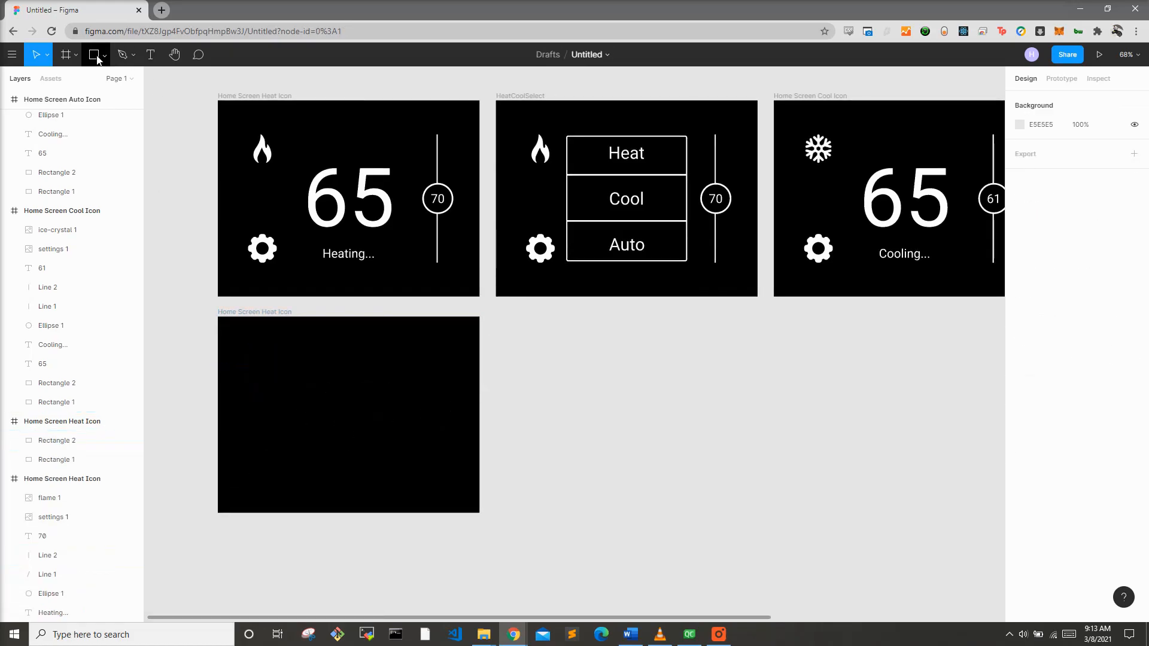
click(94, 59)
drag(247, 338, 444, 479)
drag(383, 411, 387, 428)
click(562, 417)
click(368, 406)
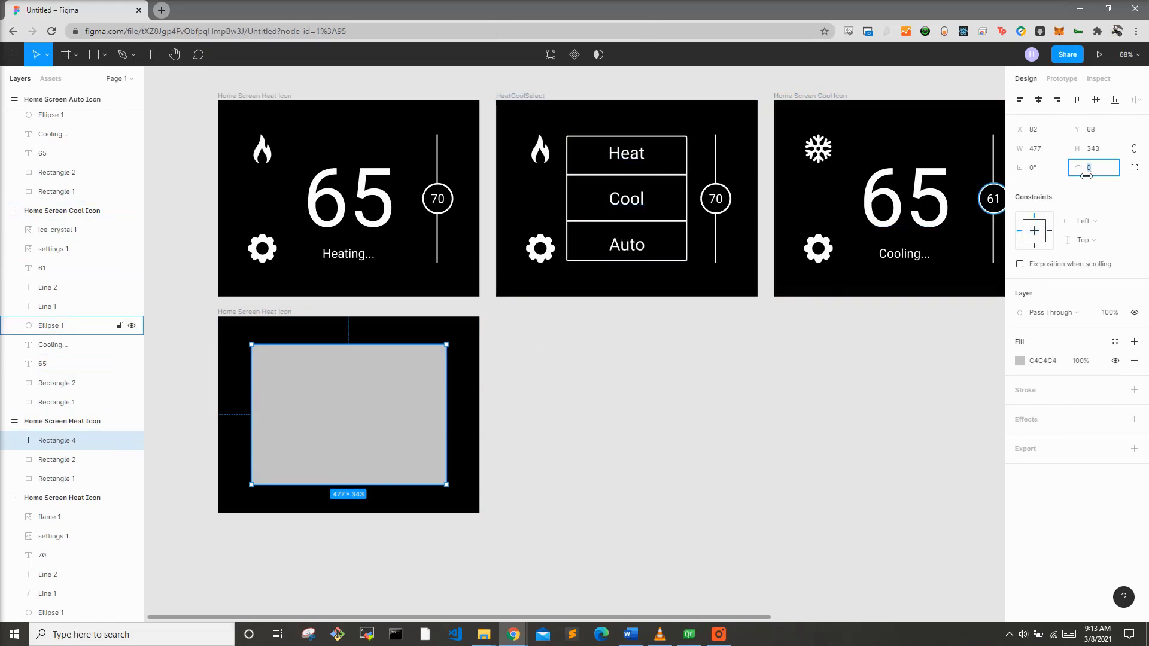
text(5)
key(Return)
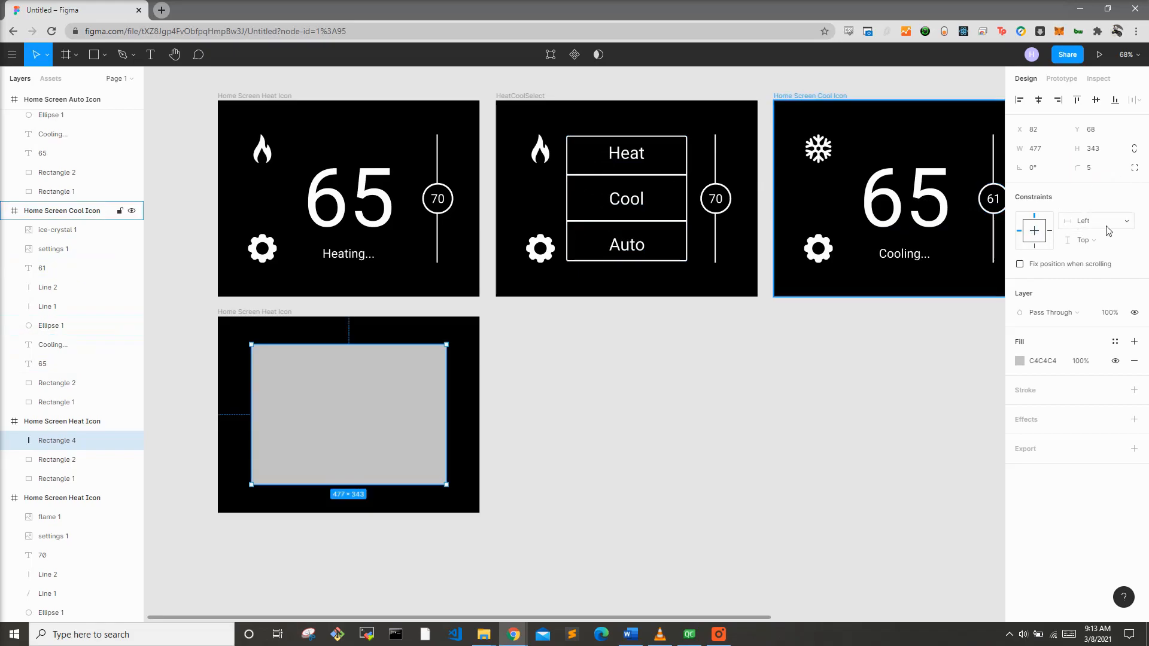
Step: Add a white FFFFFF stroke of weight 3 to the rectangle
click(1041, 390)
click(1020, 410)
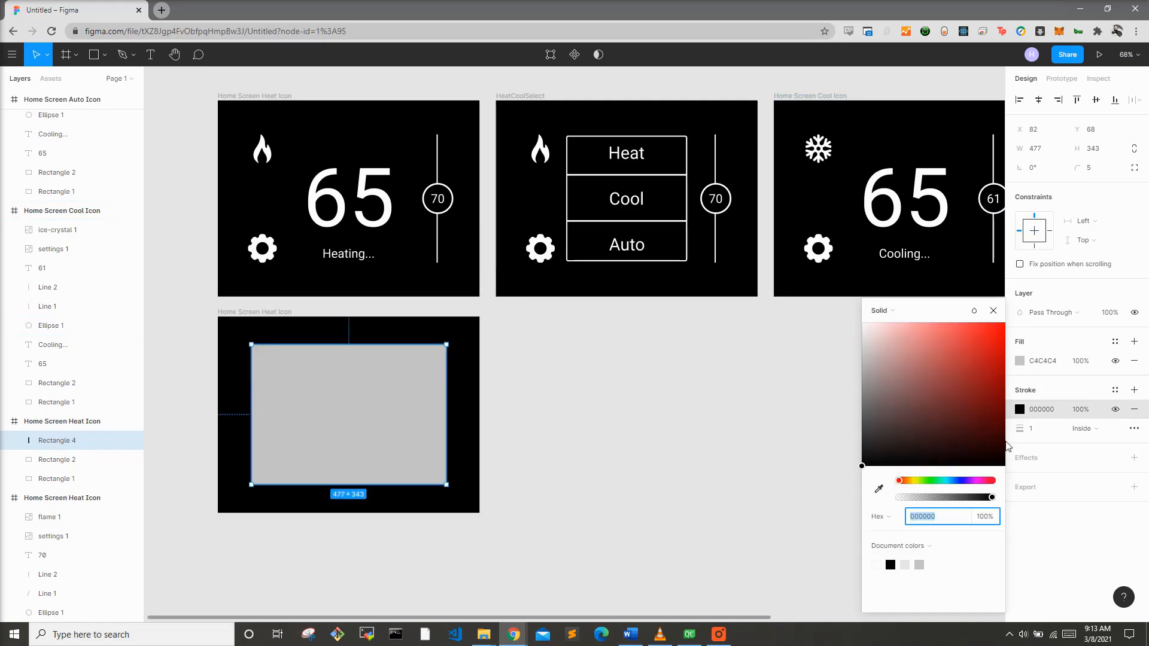
text(ffffff)
key(Return)
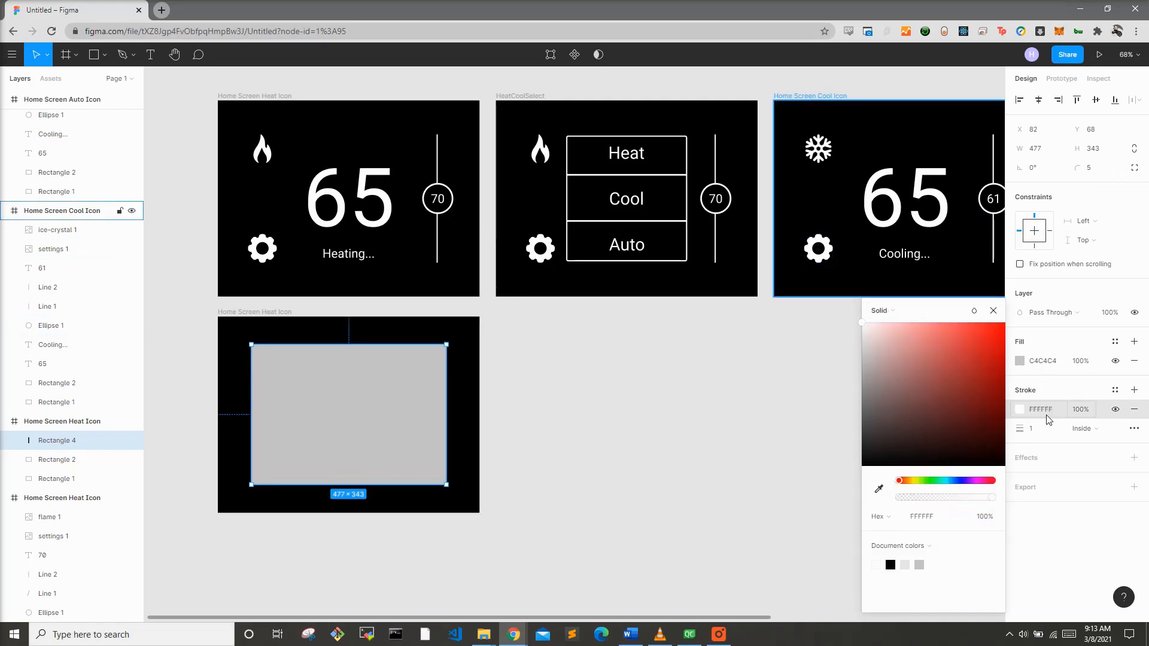
click(1036, 432)
key(Return)
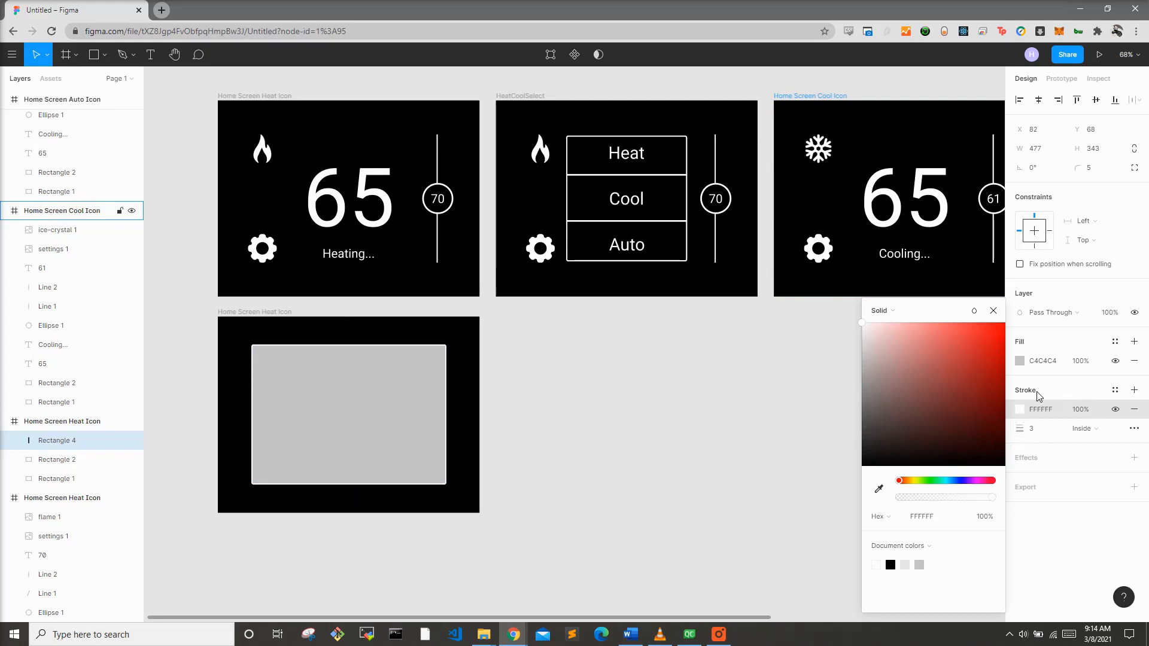
Step: Set the rectangle's fill to black 000000
click(1020, 362)
drag(928, 386, 765, 534)
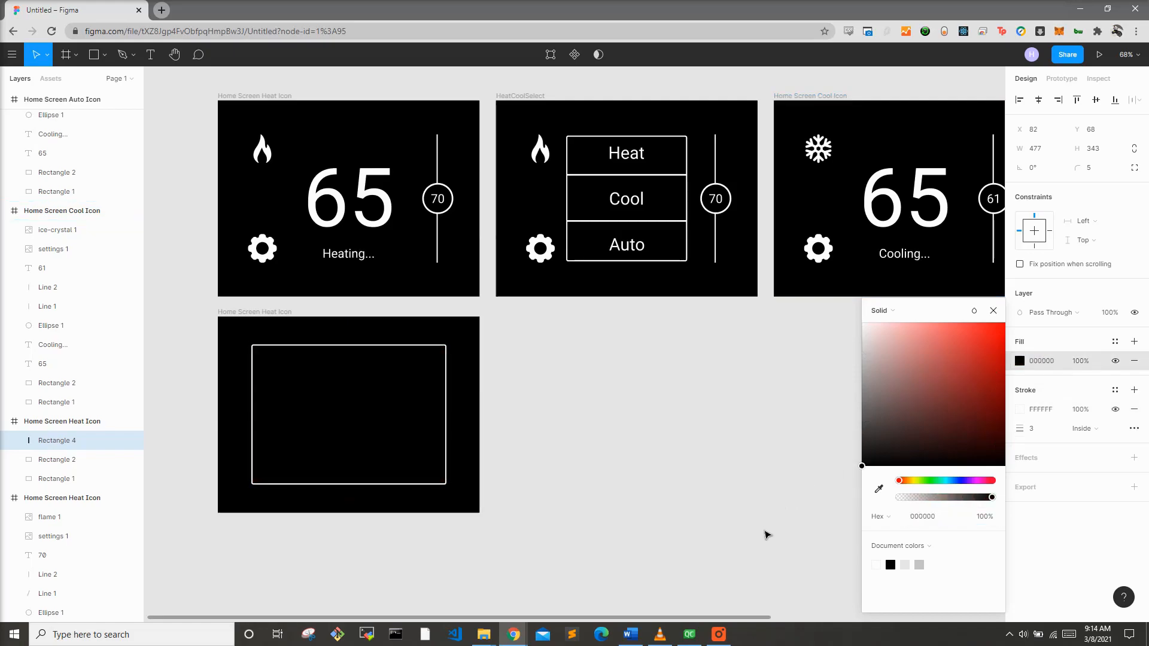
click(772, 532)
Step: Add a text label in the rectangle's upper-left corner and set its fill to white FFFFFF
scroll(726, 515, down, 1)
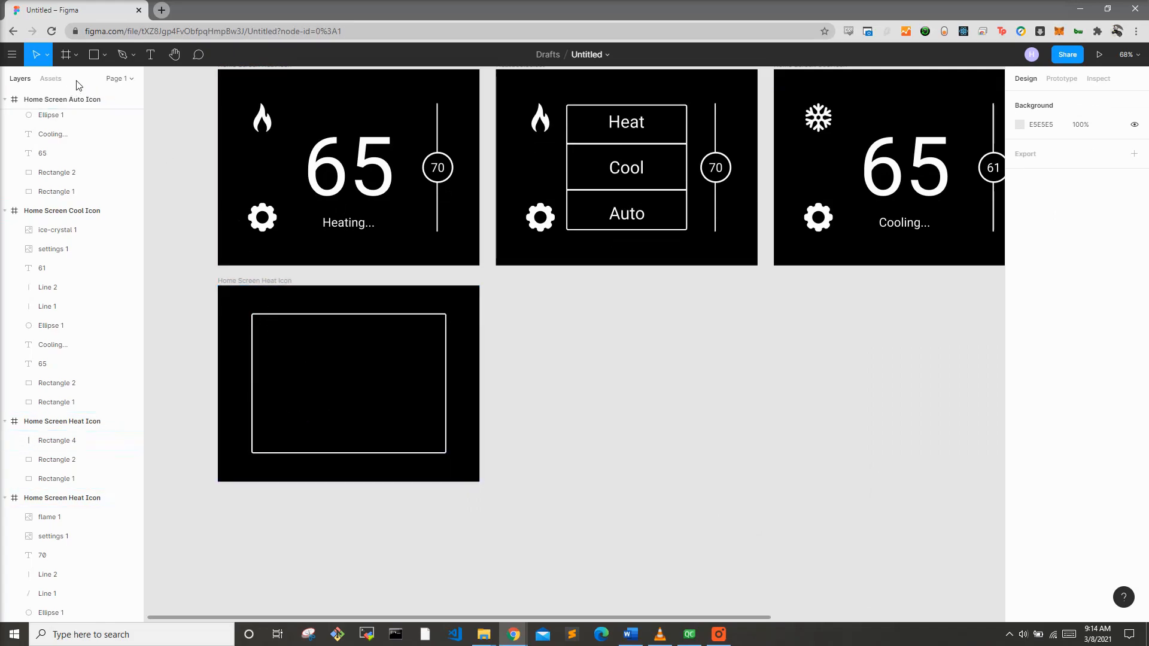
click(151, 53)
click(270, 333)
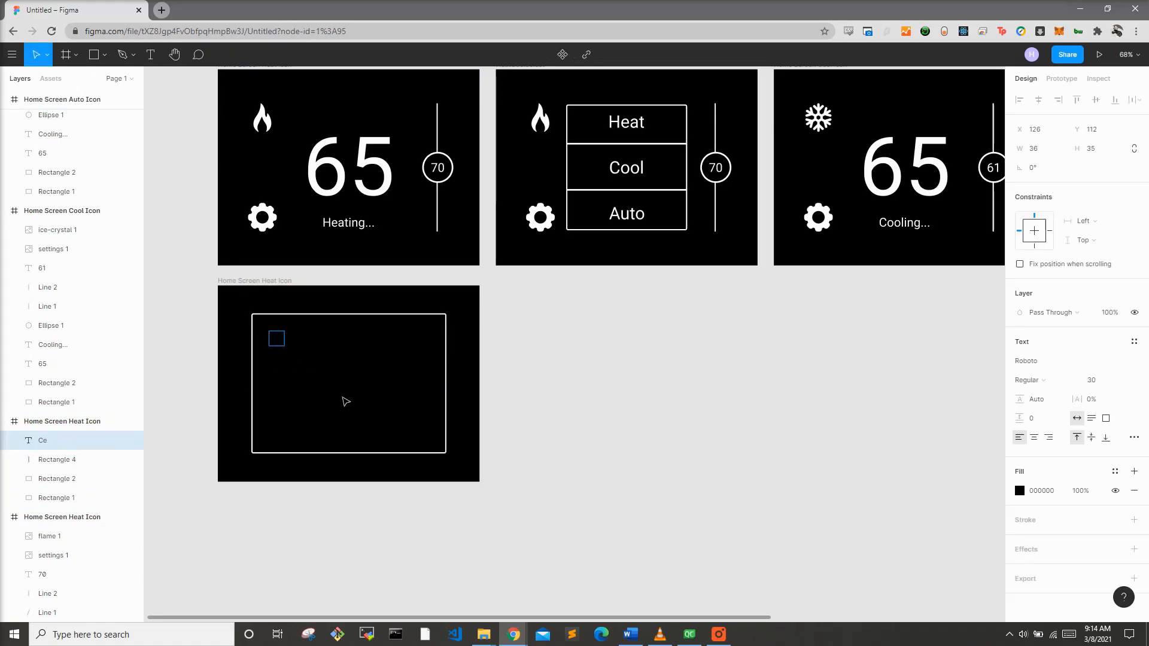
key(ctrl+a)
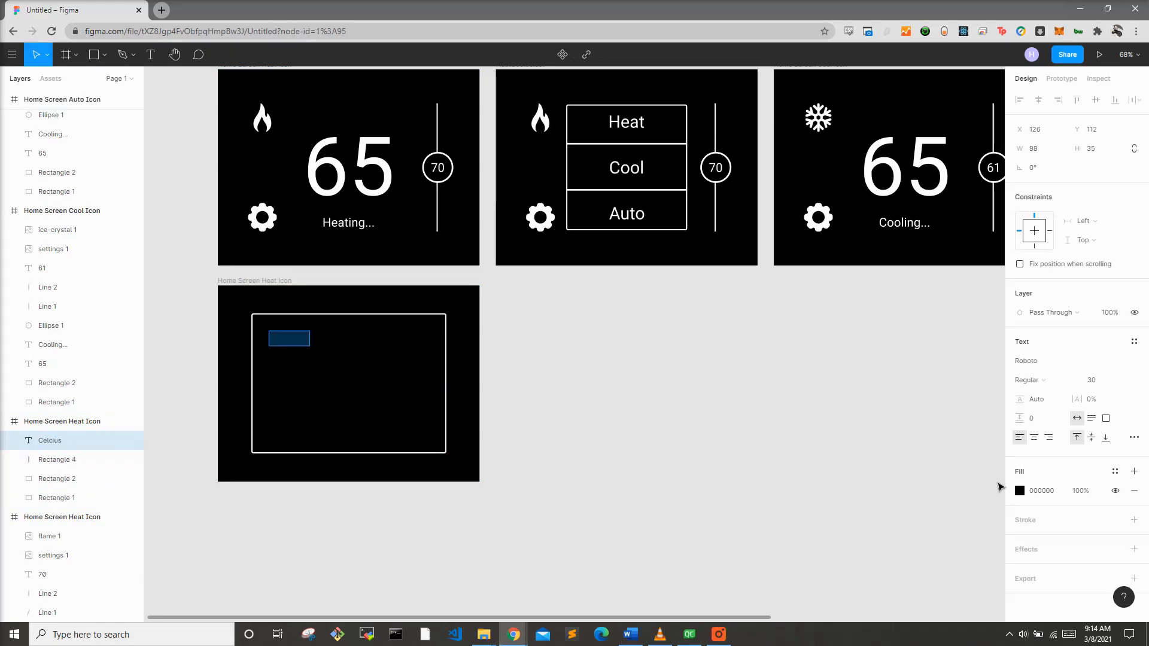
click(1019, 491)
text(ffffff)
key(Return)
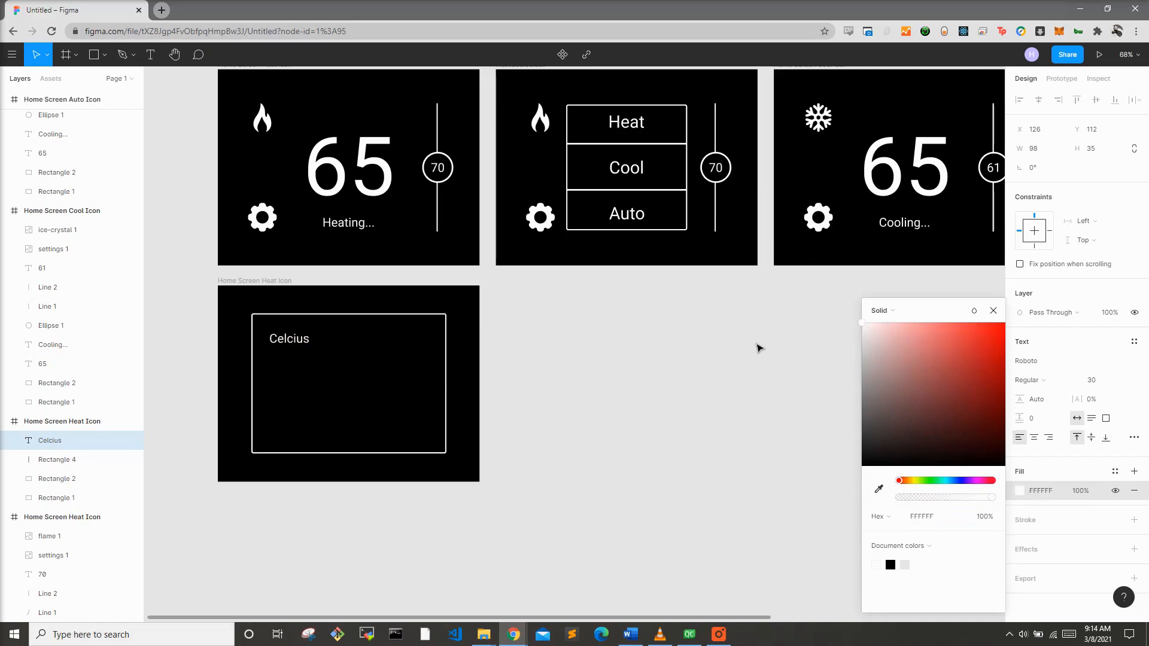
Step: Change the label's text to Temperature Units and move it toward the centre
double_click(291, 335)
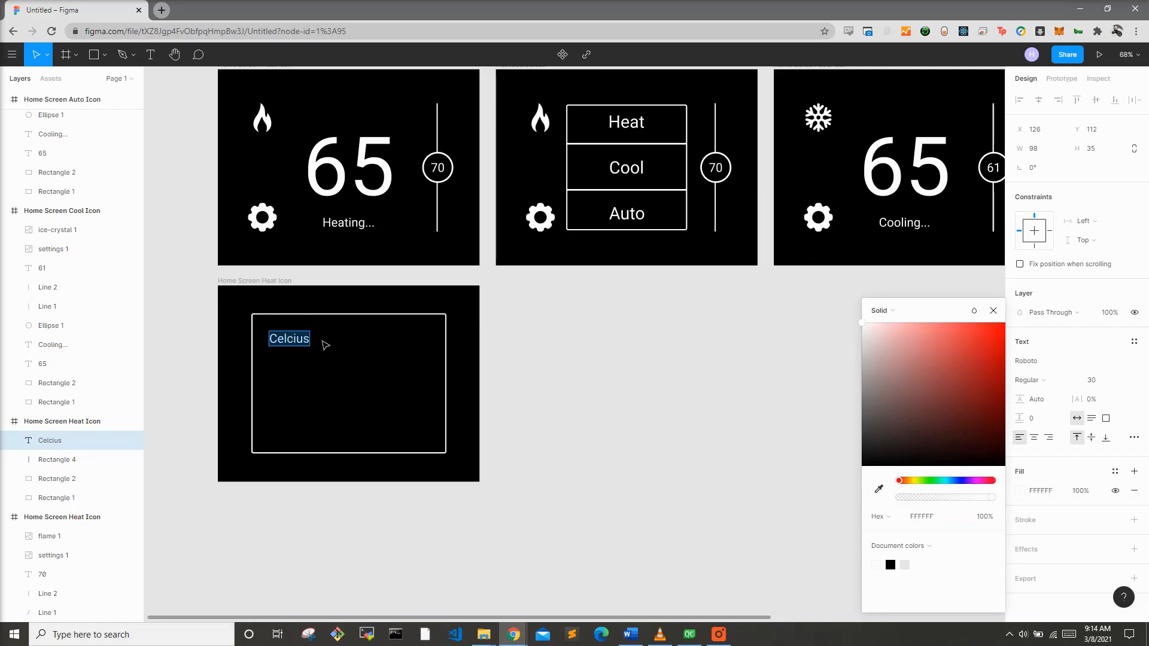
text(Temperature Units)
key(Escape)
key(Escape)
drag(344, 339, 374, 328)
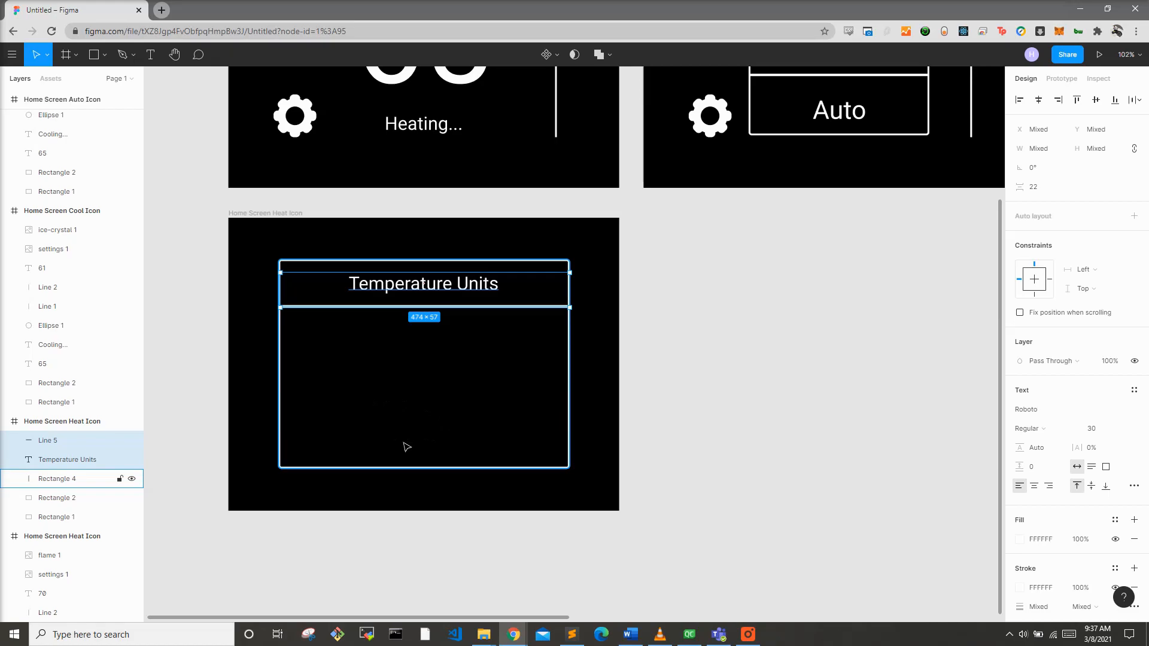
Step: Paste three copies of the Temperature Units row with its divider line and stack them down the rectangle
key(ctrl+v)
drag(394, 291, 395, 339)
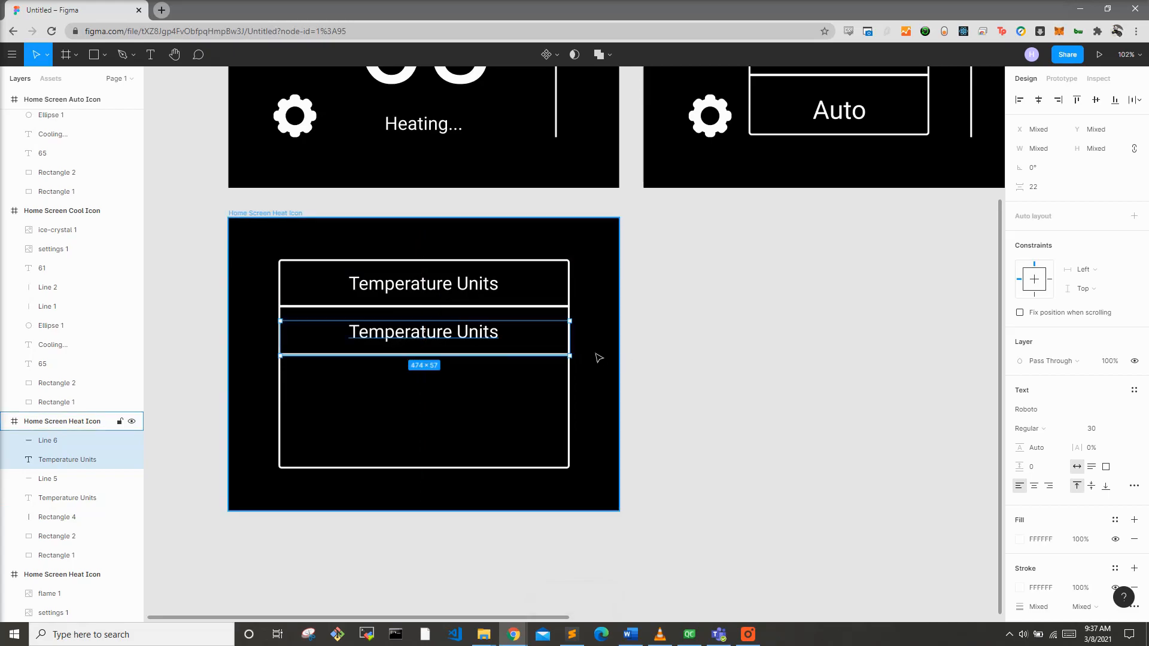
key(ctrl+v)
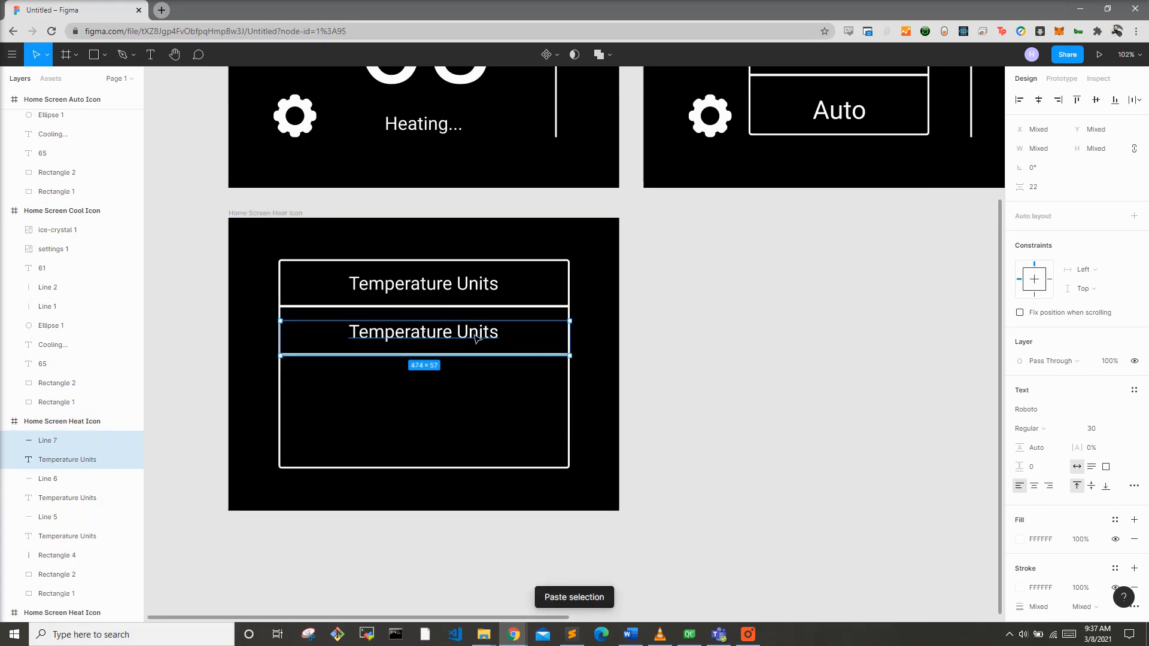
drag(479, 338, 446, 449)
key(ctrl+v)
click(437, 399)
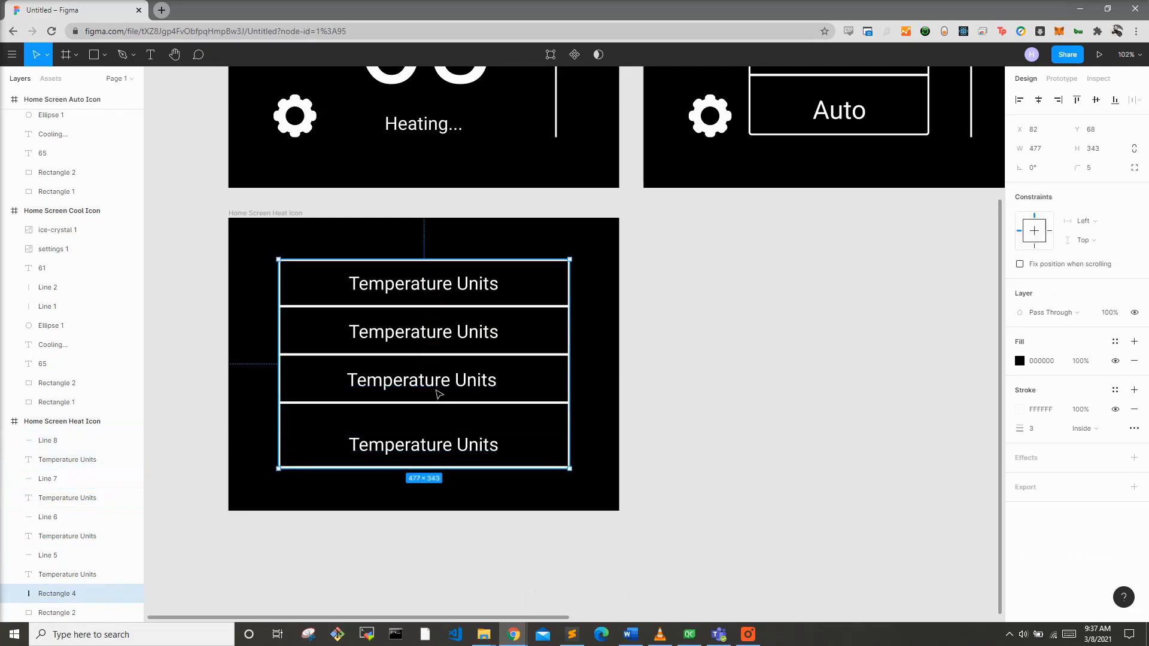
Step: Nudge the rows downward so the four labels are evenly spaced inside the rectangle
click(437, 388)
shift+click(435, 402)
drag(447, 384, 447, 392)
click(446, 338)
shift+click(445, 353)
drag(447, 333, 449, 344)
click(437, 283)
shift+click(437, 306)
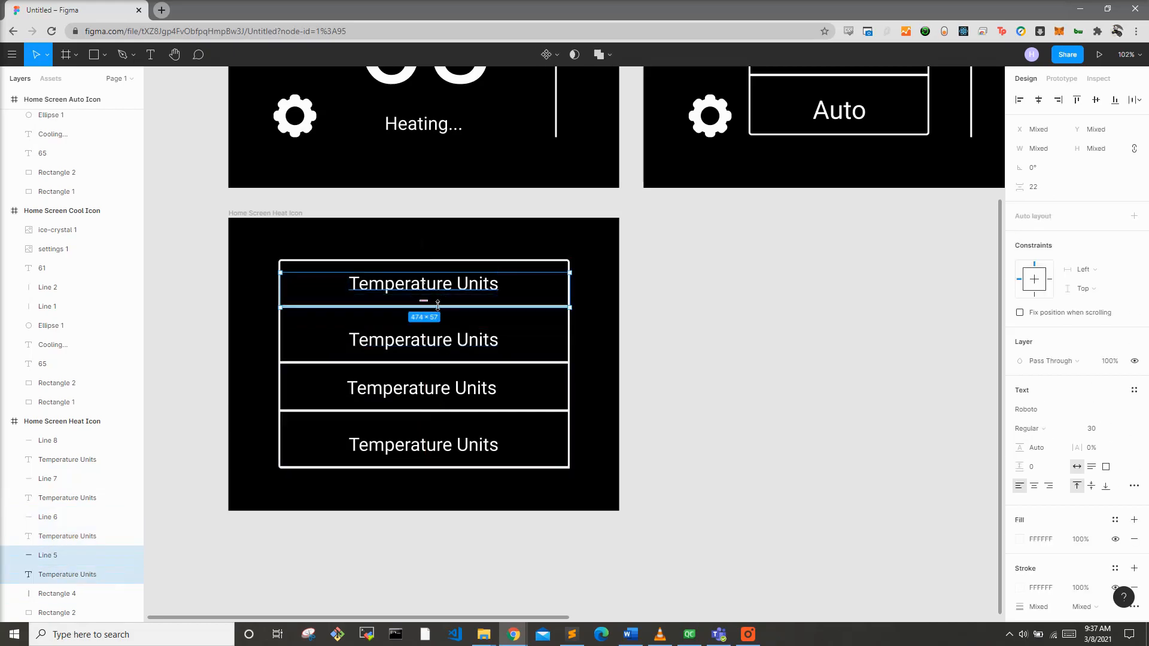
drag(447, 289, 449, 296)
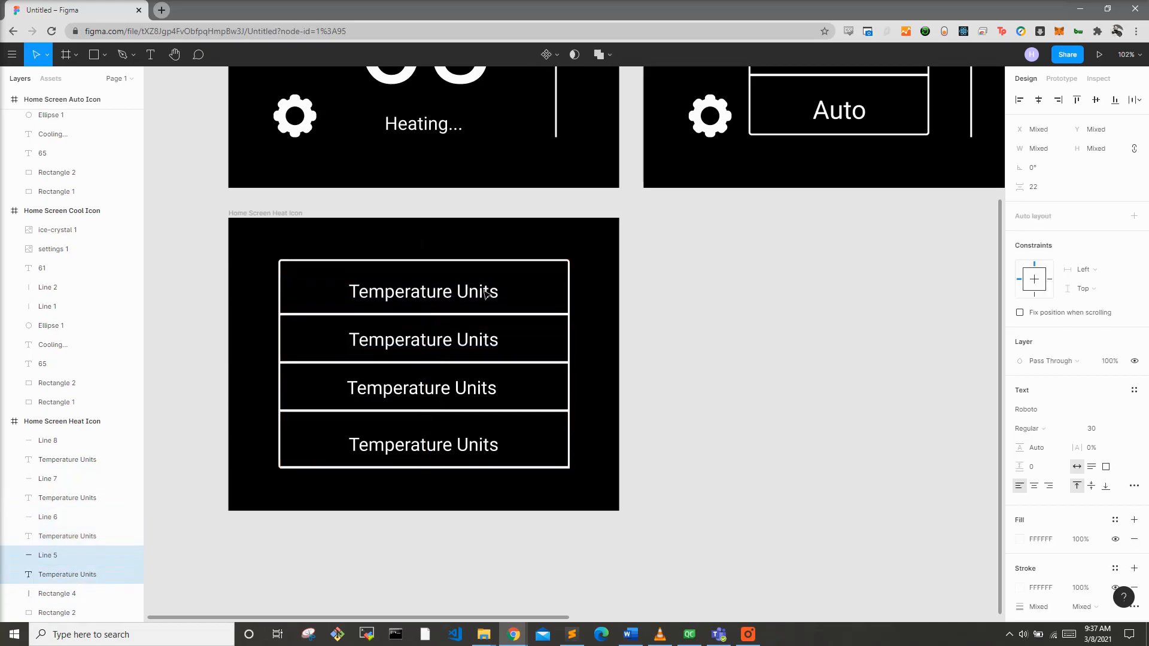
key(Escape)
key(Escape)
Step: Change the second row's label to Schedule
click(448, 341)
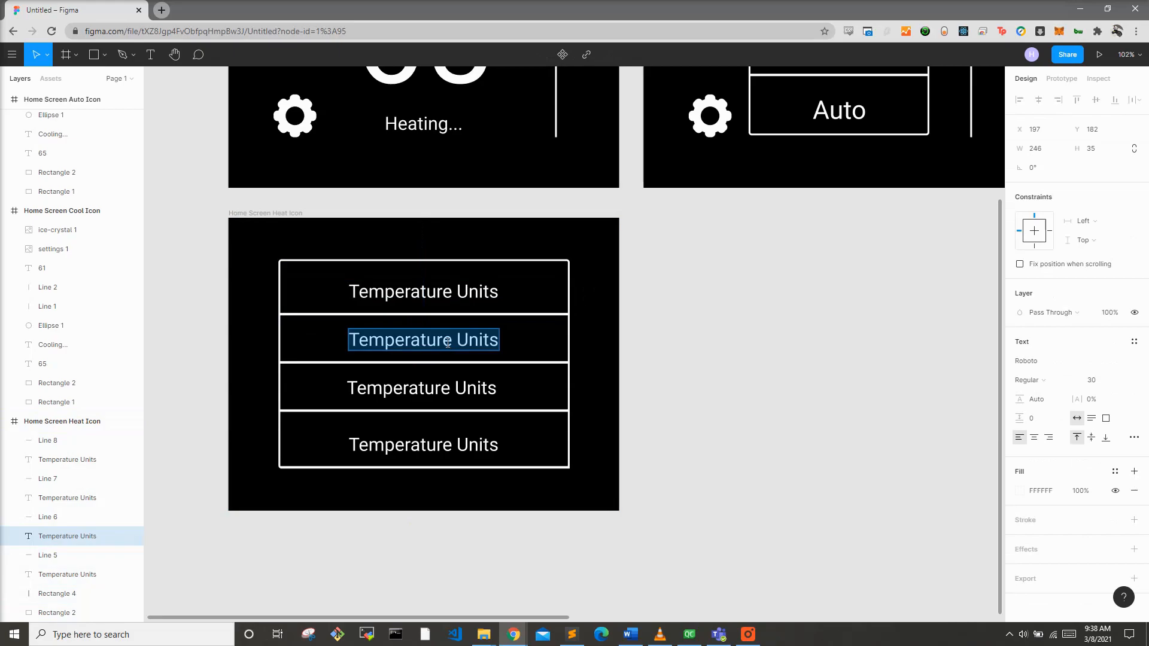
text(Schedule)
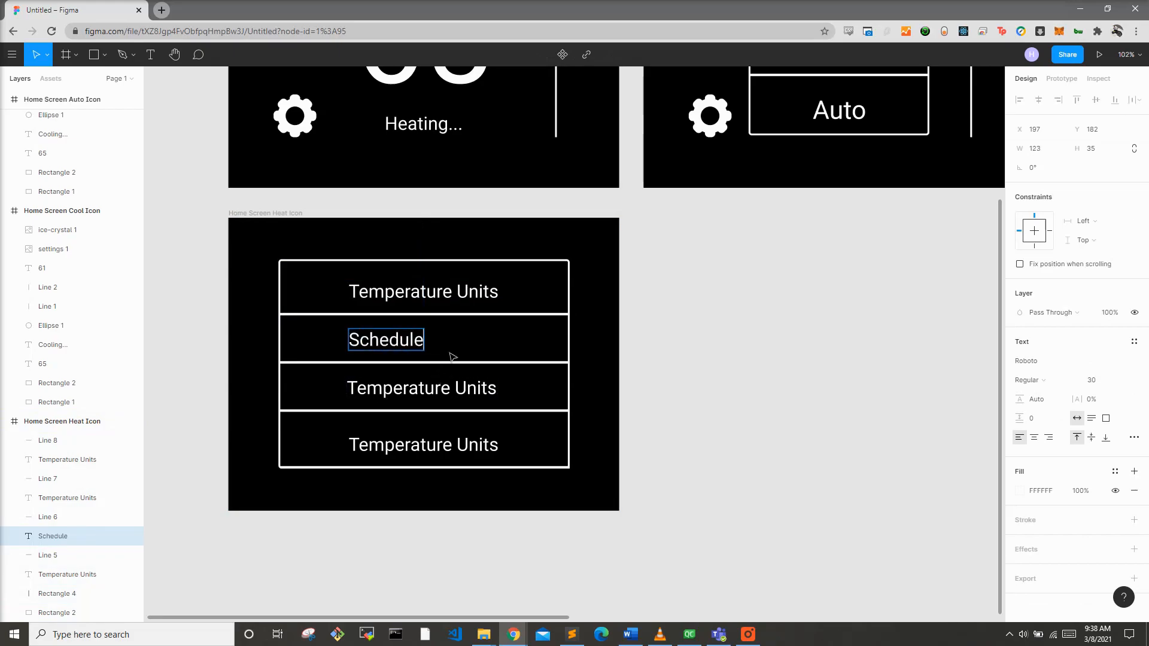
key(Escape)
drag(415, 342, 451, 352)
Step: Change the third row's label to Settings & WiFi and centre it
click(443, 383)
double_click(443, 383)
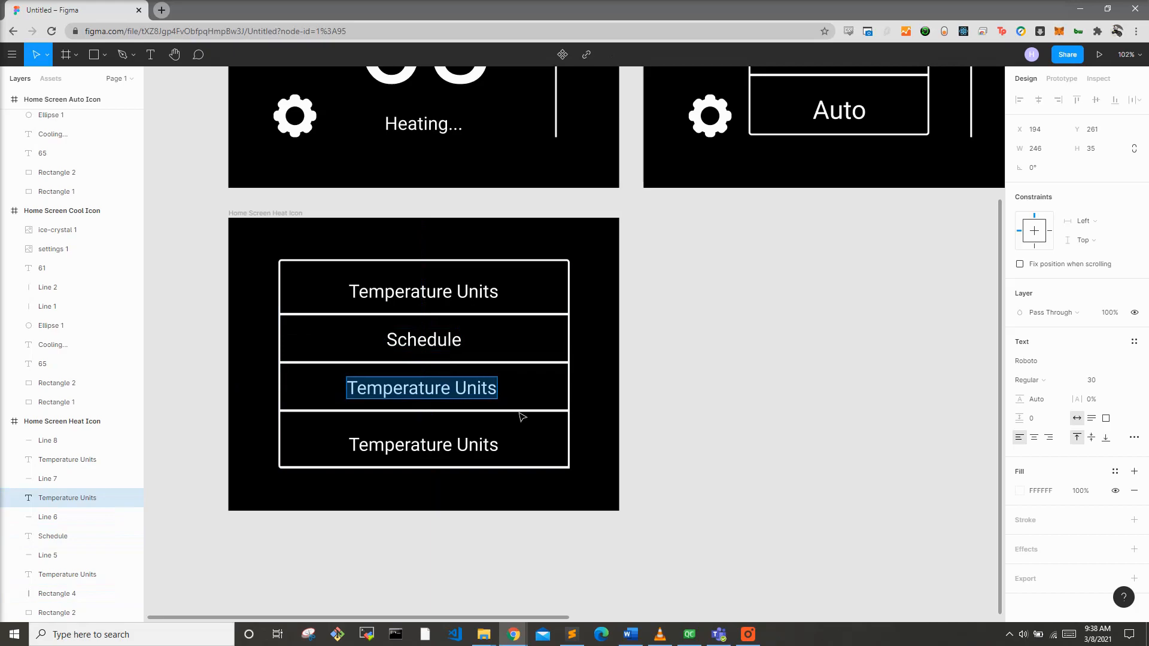
text(Settings & W)
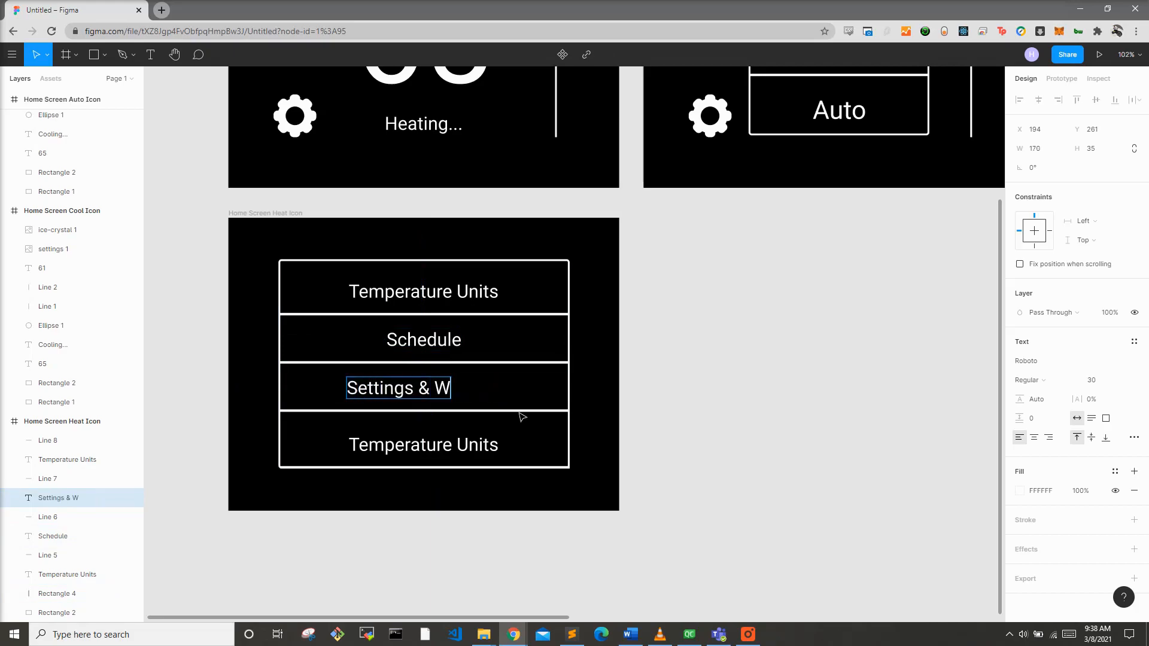
text(ifi)
key(BackSpace)
key(BackSpace)
text(FI)
key(Escape)
drag(452, 389, 468, 390)
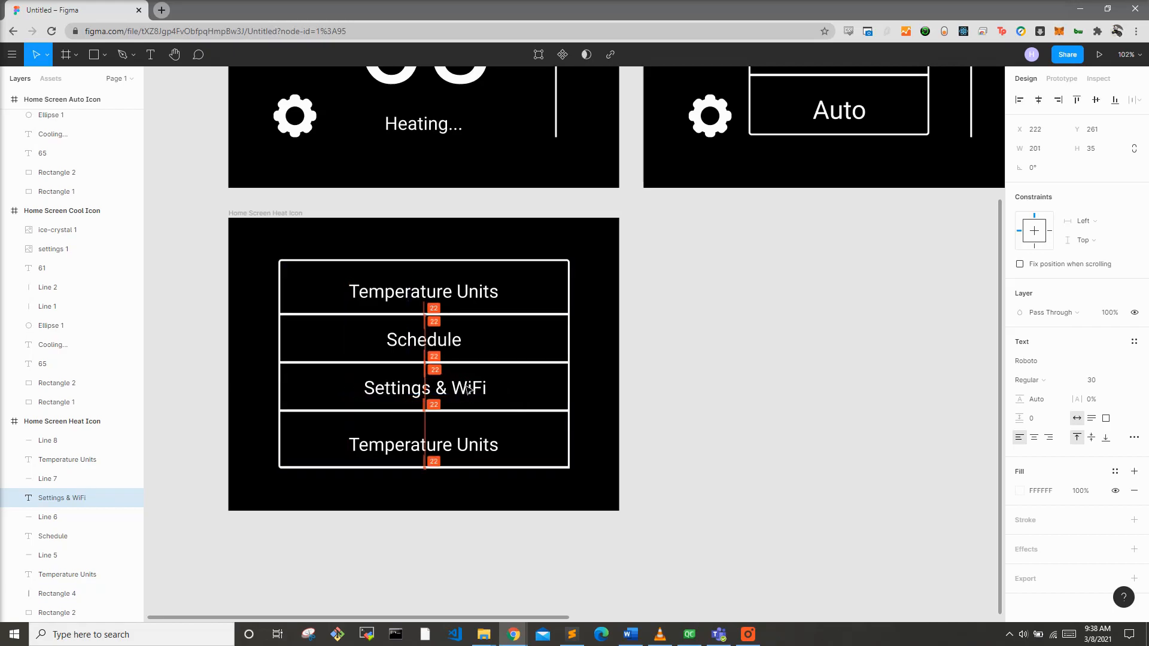
Step: Change the fourth row's label to About and shift it left
click(465, 434)
key(Return)
text(A)
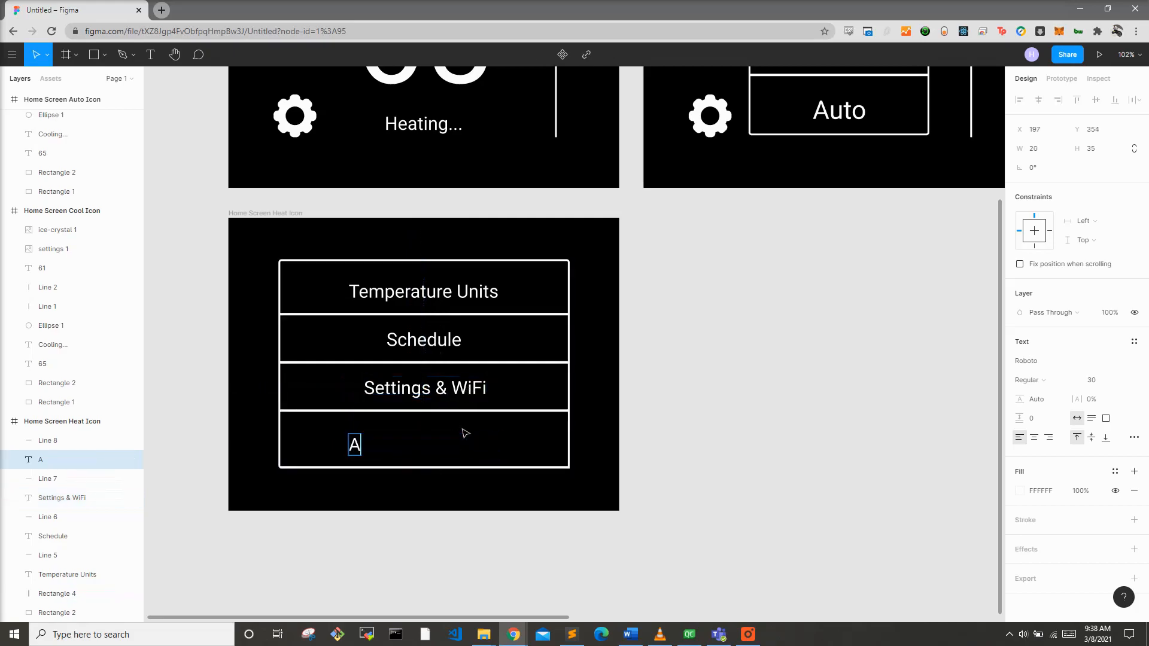
text(biou)
key(BackSpace)
key(BackSpace)
key(BackSpace)
key(Escape)
mouse_move(381, 447)
mouse_down()
mouse_move(432, 444)
mouse_move(394, 444)
mouse_up()
Step: Align the Schedule and Temperature Units labels left with the other labels
click(410, 341)
drag(410, 341, 394, 343)
click(396, 293)
drag(407, 293, 421, 293)
click(596, 345)
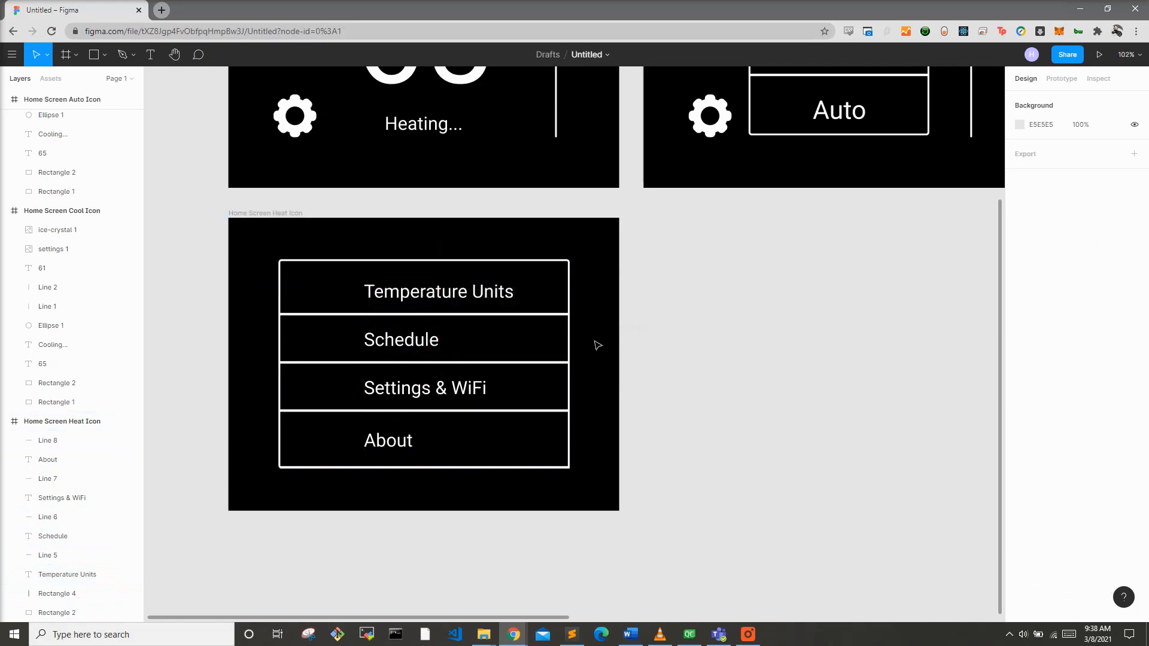
Step: Switch to the Flaticon browser window, search for temperature icons and open the outlined thermometer icon
scroll(295, 337, up, 2)
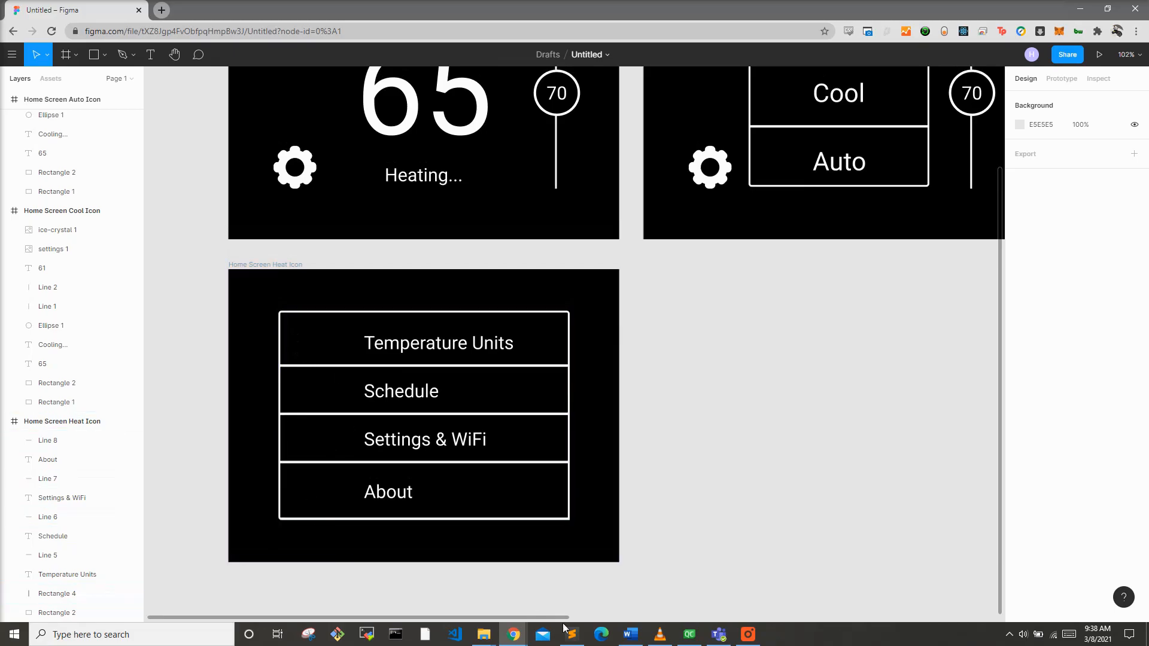
scroll(472, 477, up, 6)
scroll(473, 479, down, 1)
text(Te)
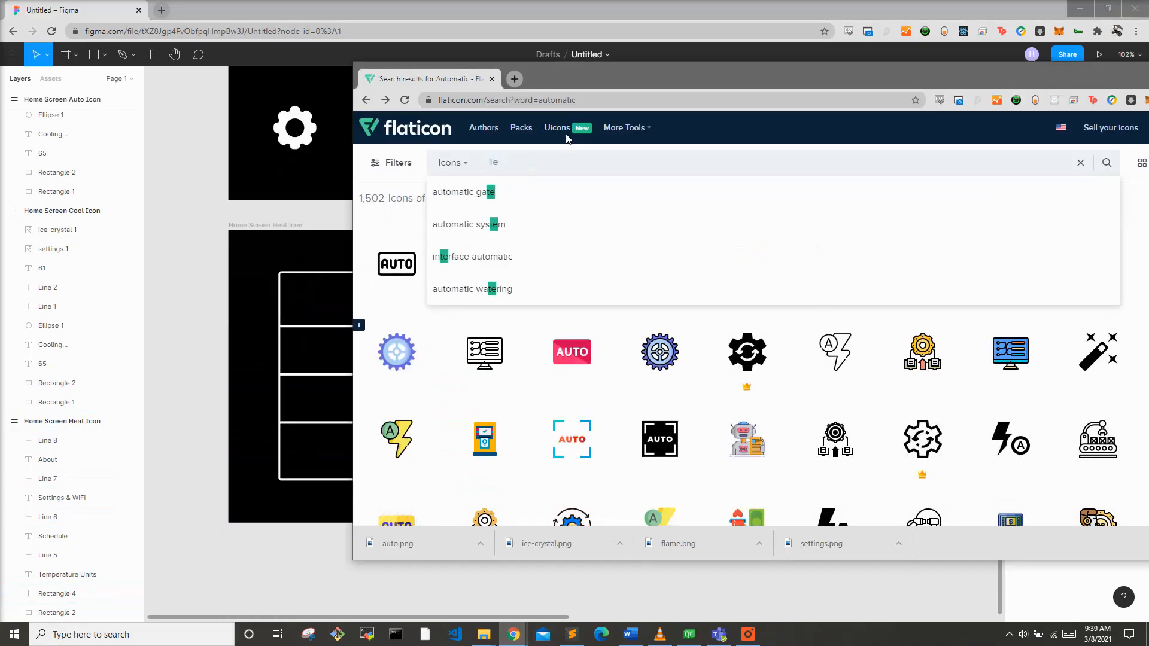
text(mperature)
key(Return)
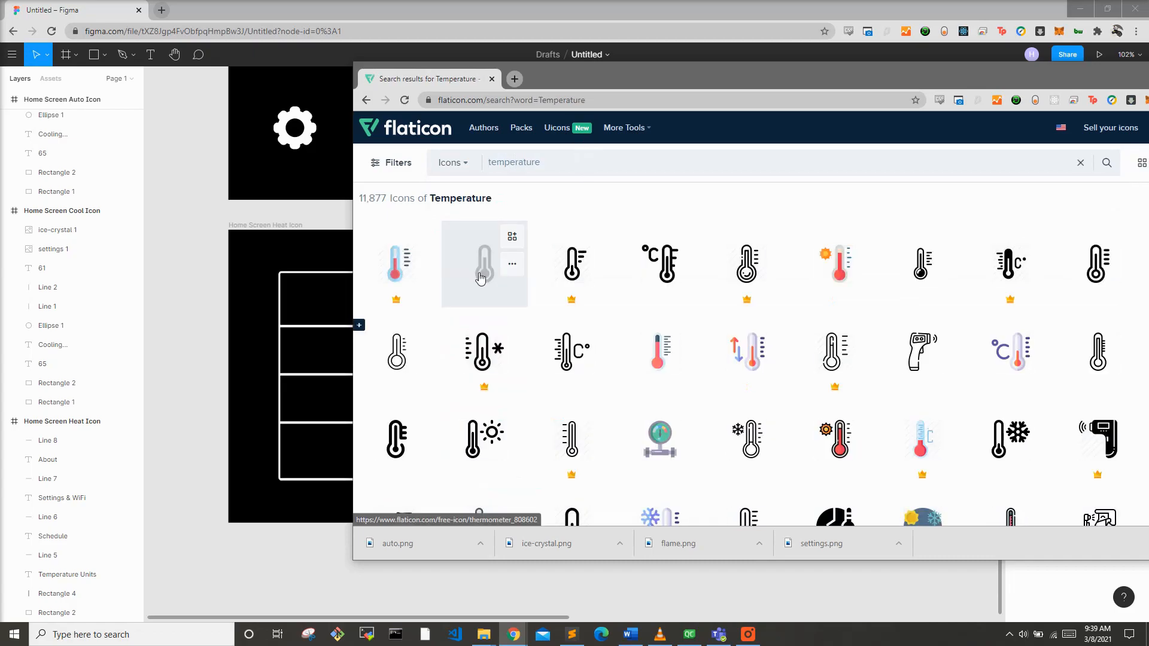
click(481, 277)
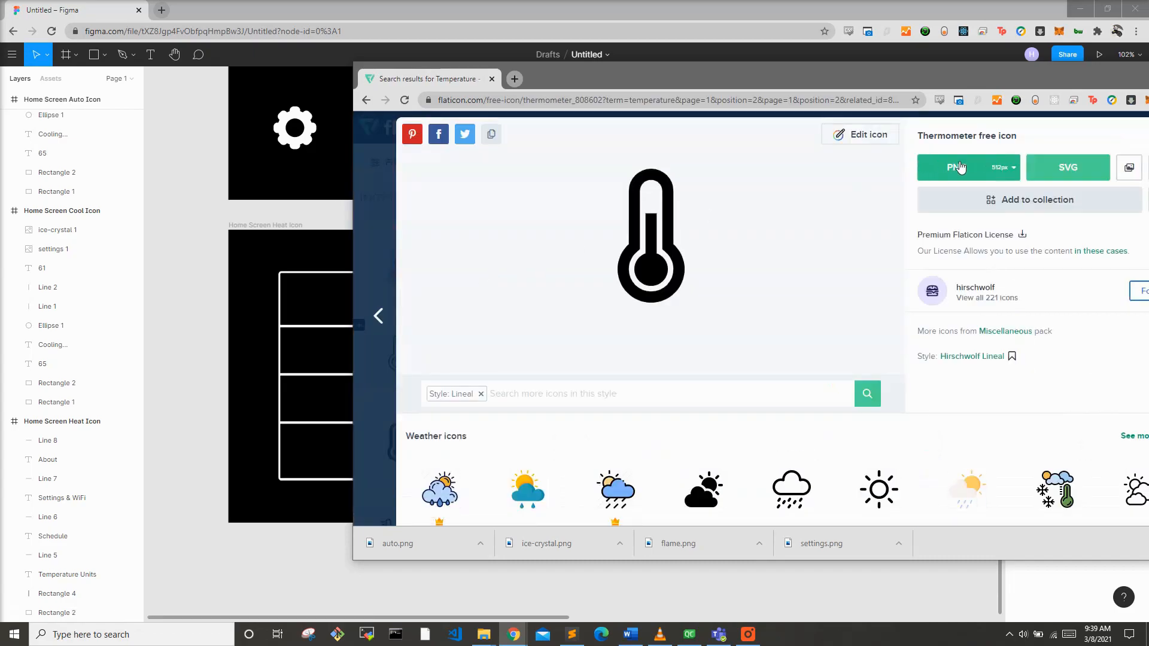
Step: Recolor the thermometer icon to white FFFFFF in the icon editor
click(869, 137)
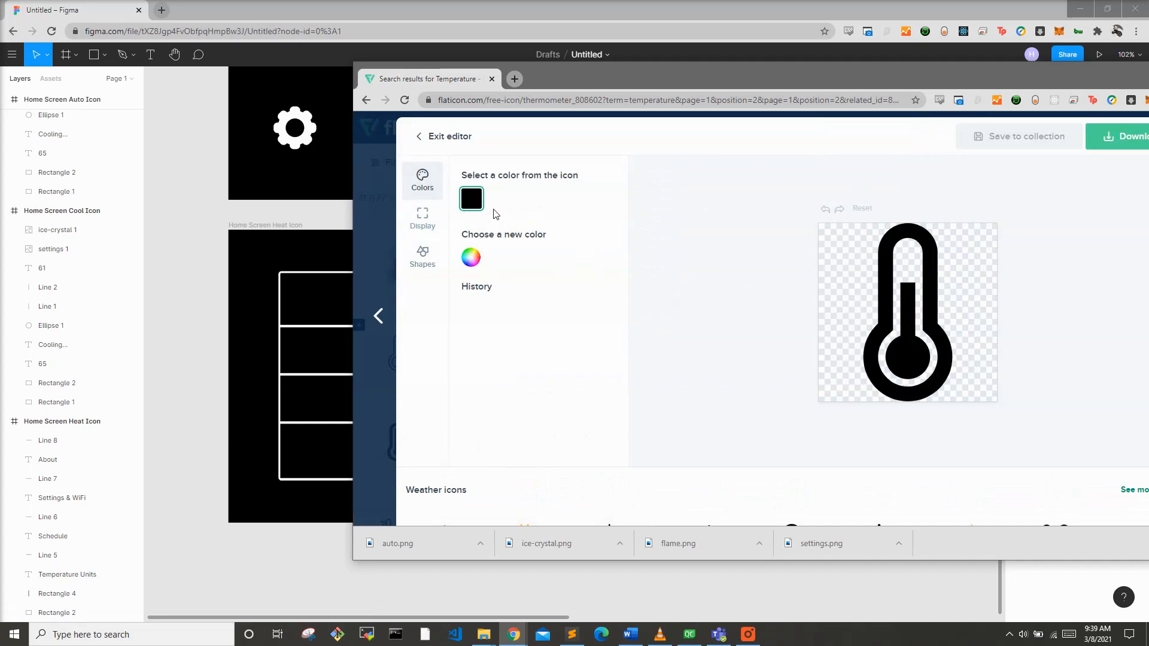
click(471, 257)
click(469, 280)
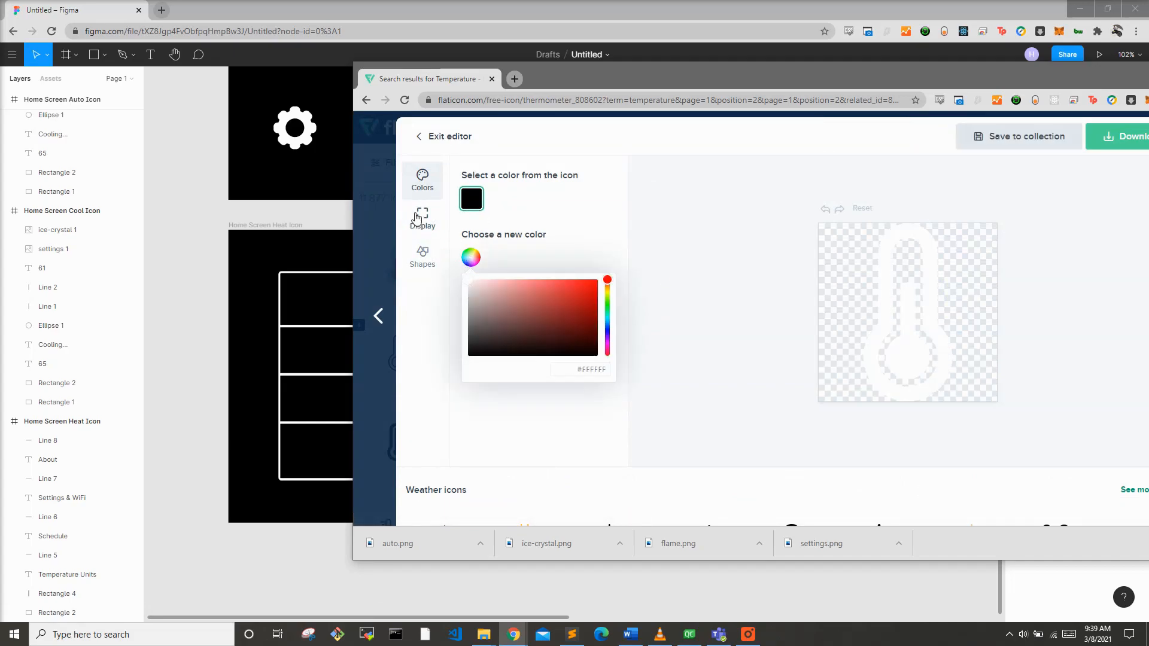
Step: Download the thermometer icon as a 128px PNG
click(1097, 143)
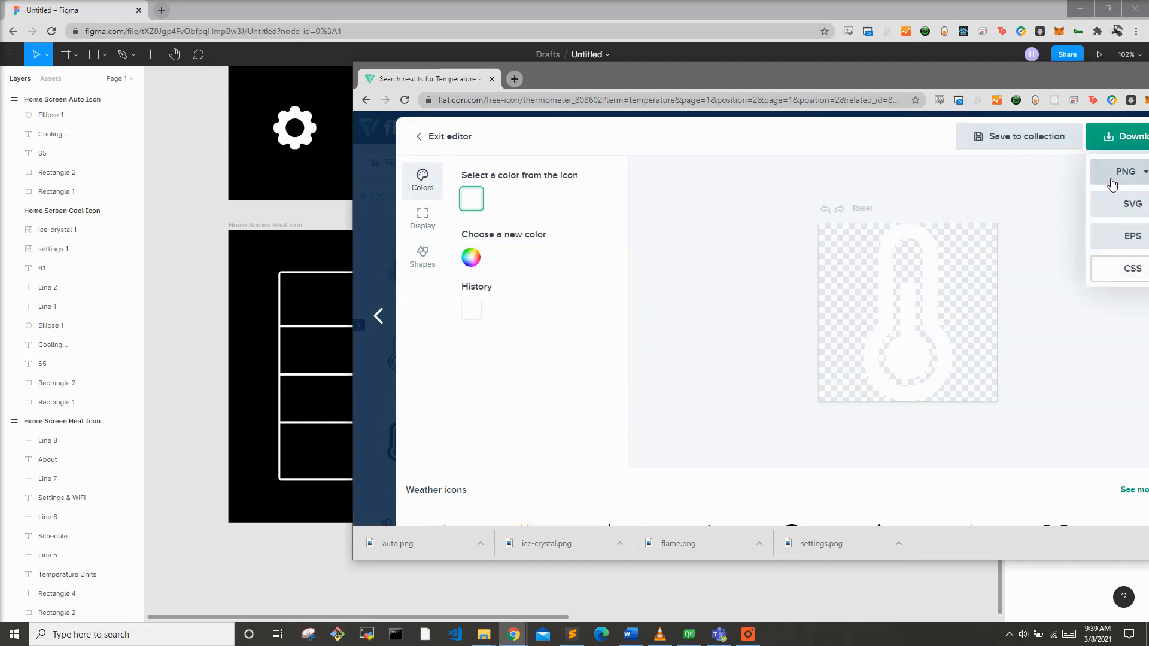
click(1111, 186)
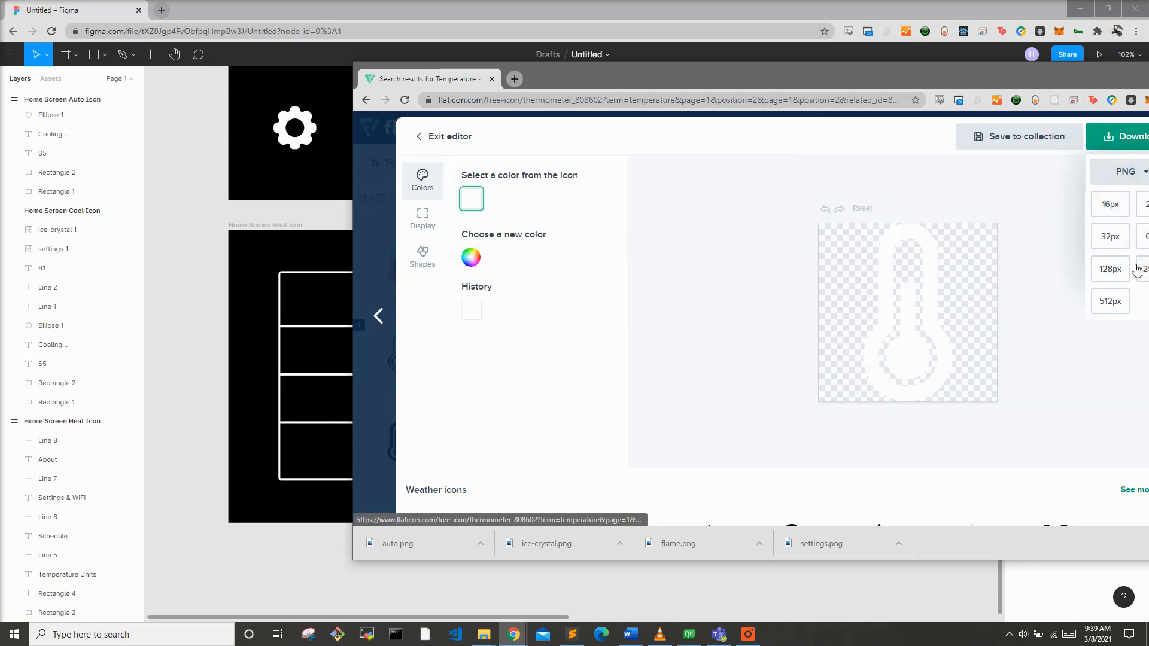
click(1110, 270)
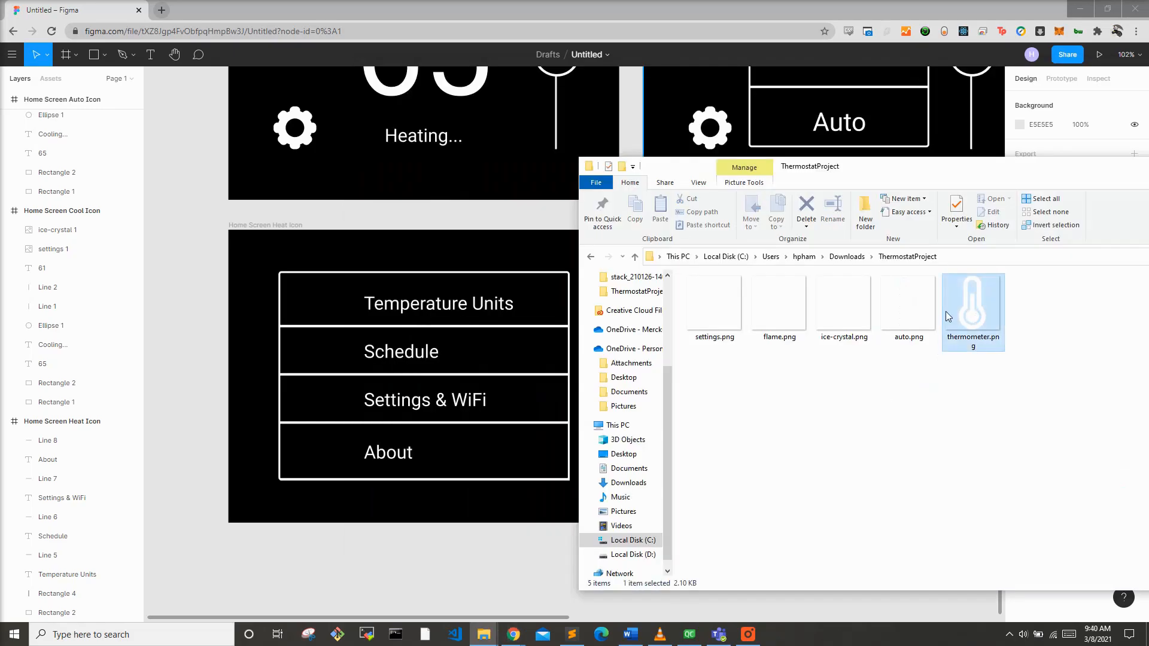
Step: Place the thermometer image in the copied frame's upper-left corner and resize it to 64 × 64
drag(956, 353, 343, 307)
click(1040, 154)
text(64)
key(Return)
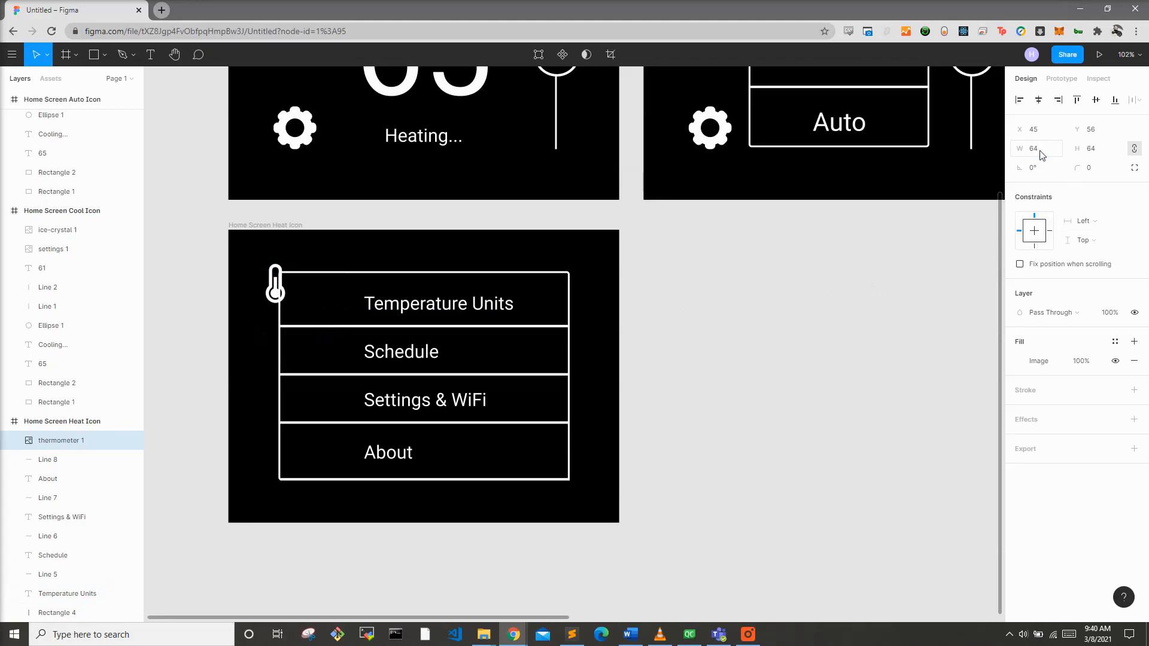
click(1057, 152)
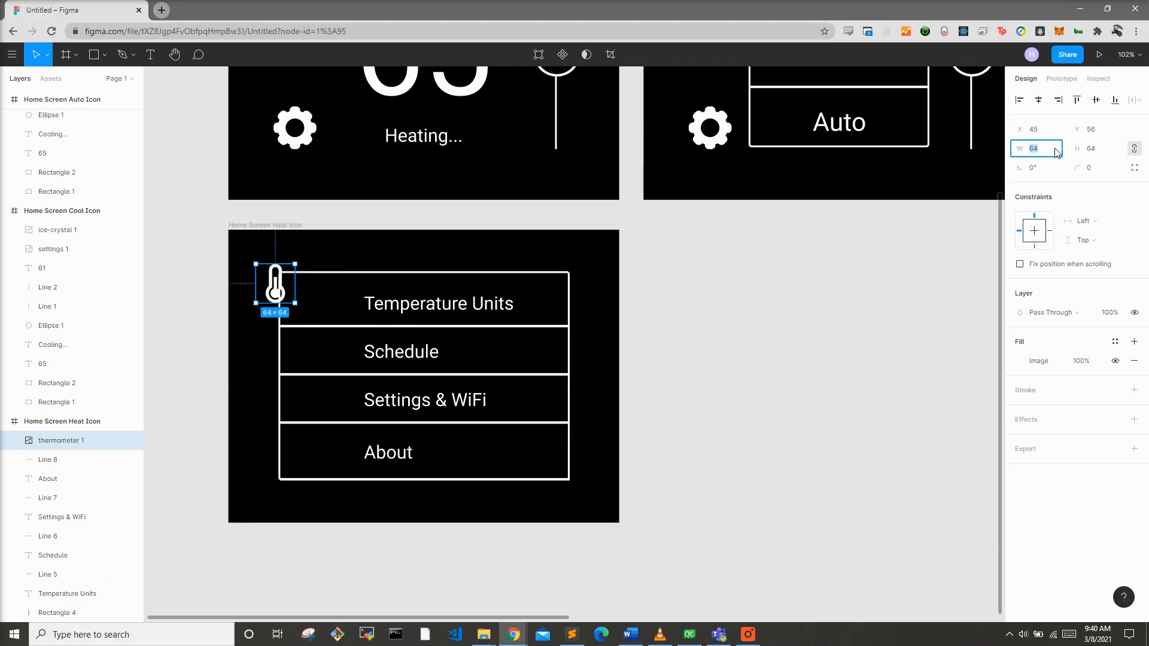
Step: Resize the thermometer icon to 48 × 48 and move it into the Temperature Units row
text(48)
key(Return)
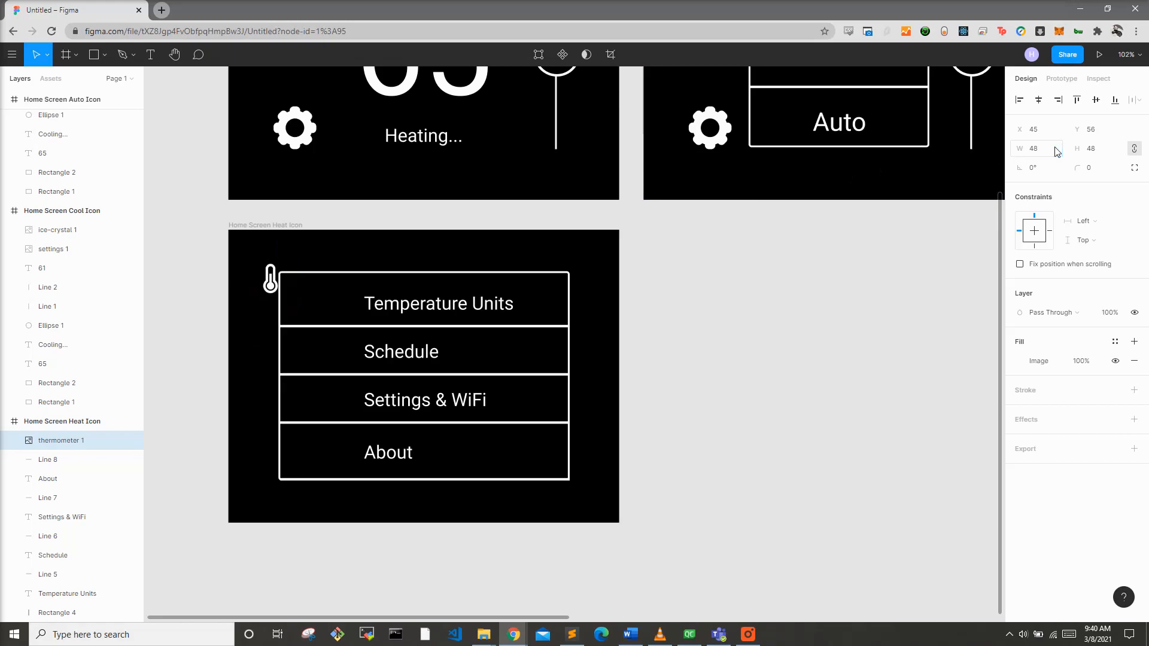
drag(272, 288, 318, 311)
click(346, 314)
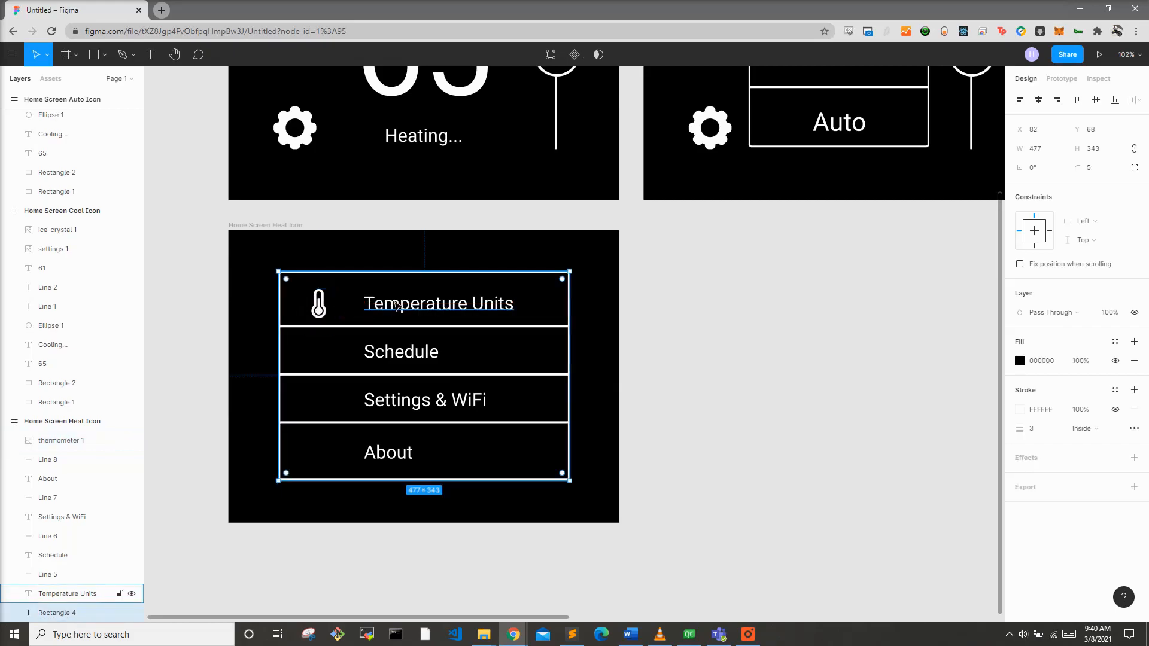
Step: Shift the Temperature Units, Schedule, Settings & WiFi and About labels slightly left to sit beside the icons
click(397, 306)
drag(397, 305, 382, 306)
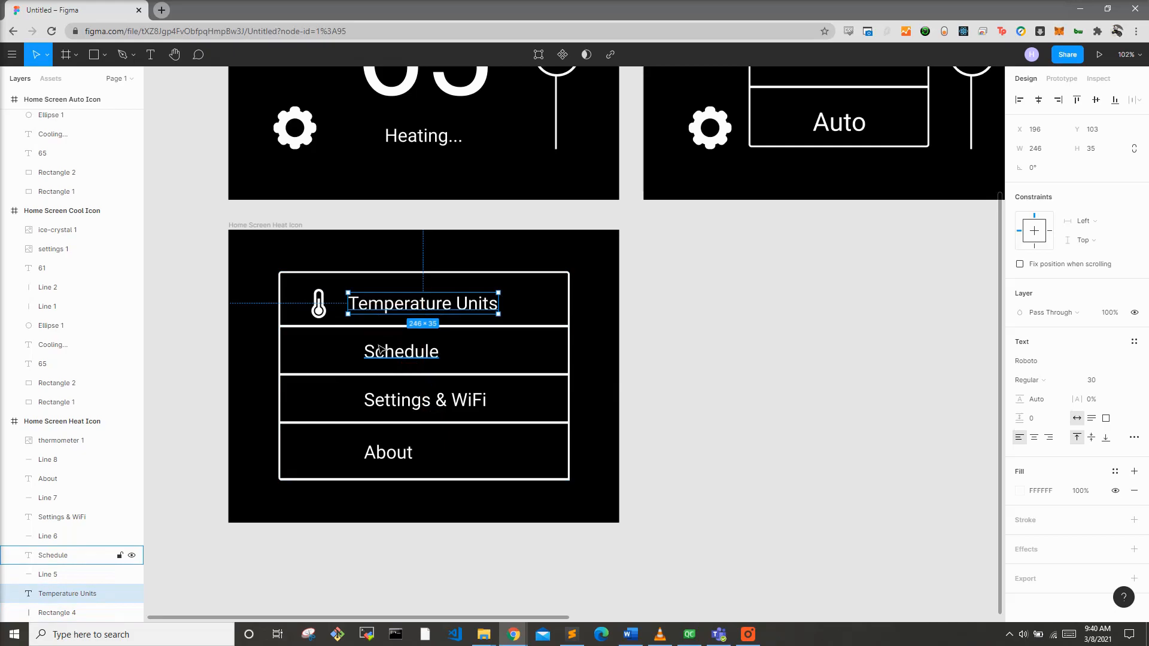
click(382, 352)
shift+click(383, 401)
shift+click(381, 453)
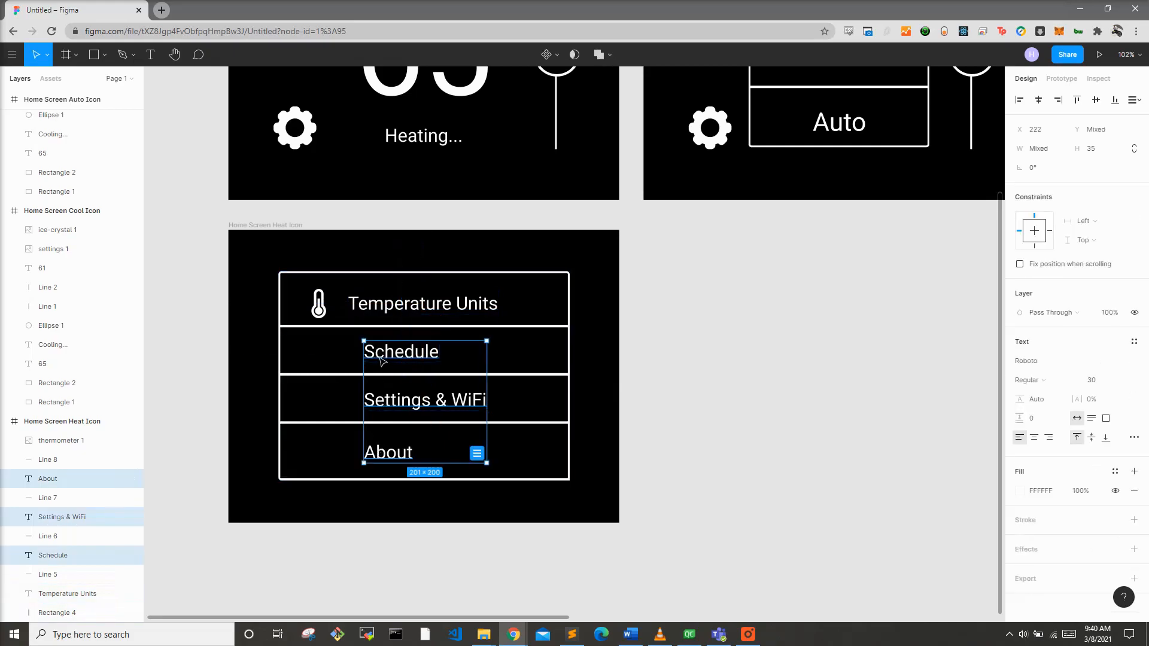
drag(382, 361, 366, 361)
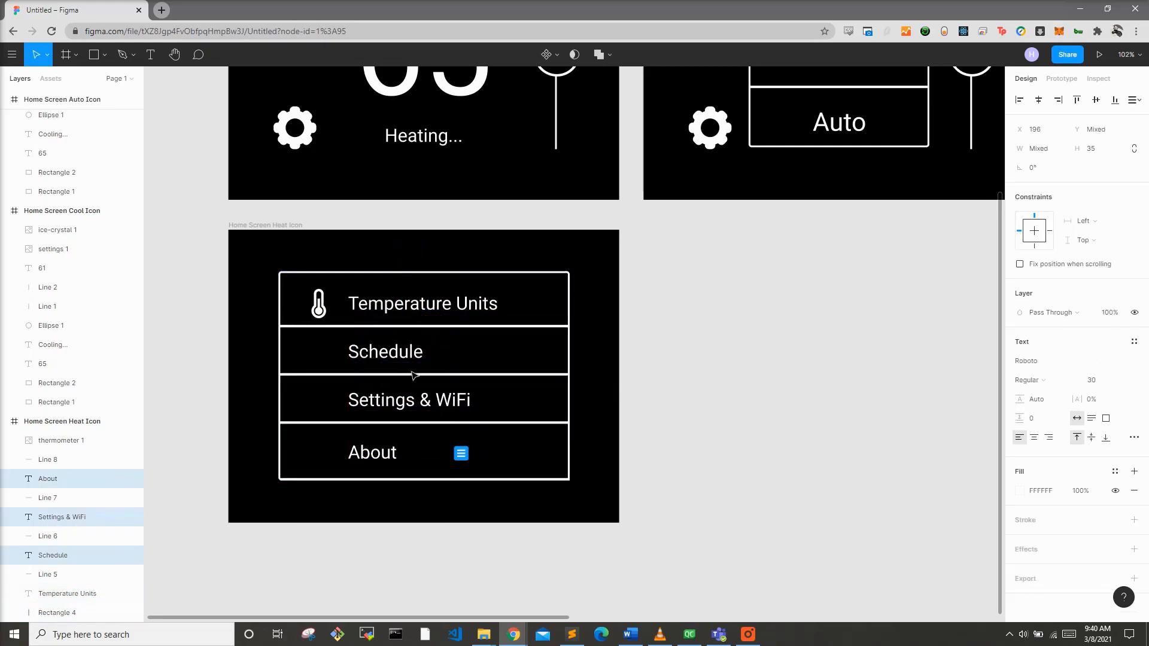
click(739, 344)
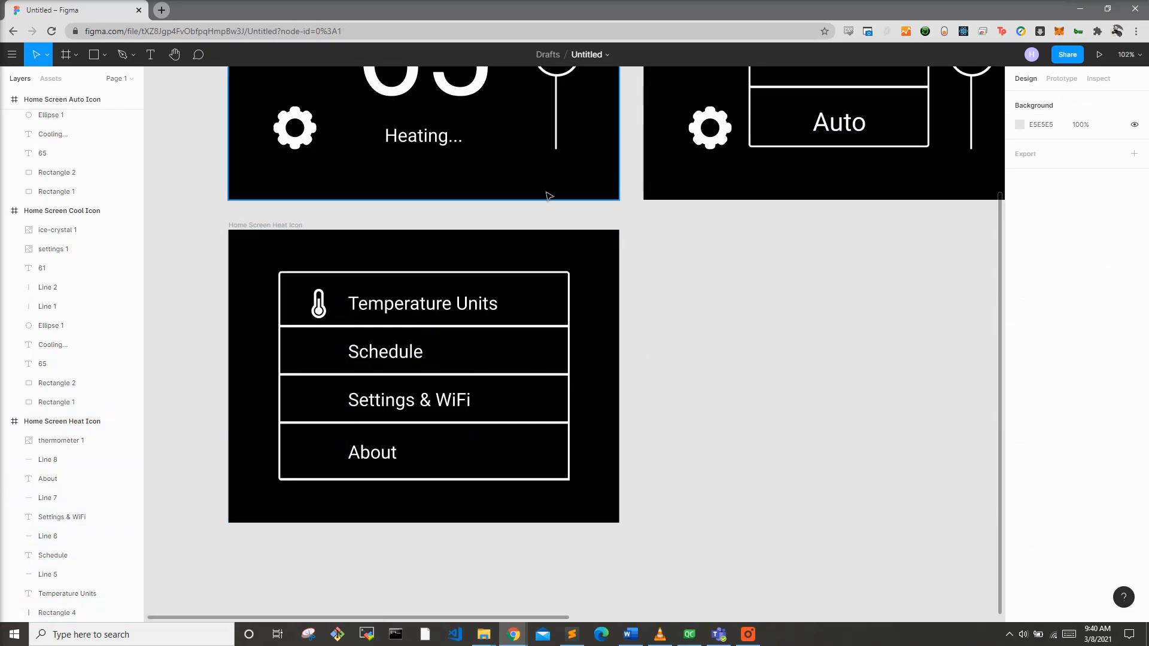
Step: Switch to the Flaticon browser window, leave the icon editor and search for calendar icons
mouse_move(513, 639)
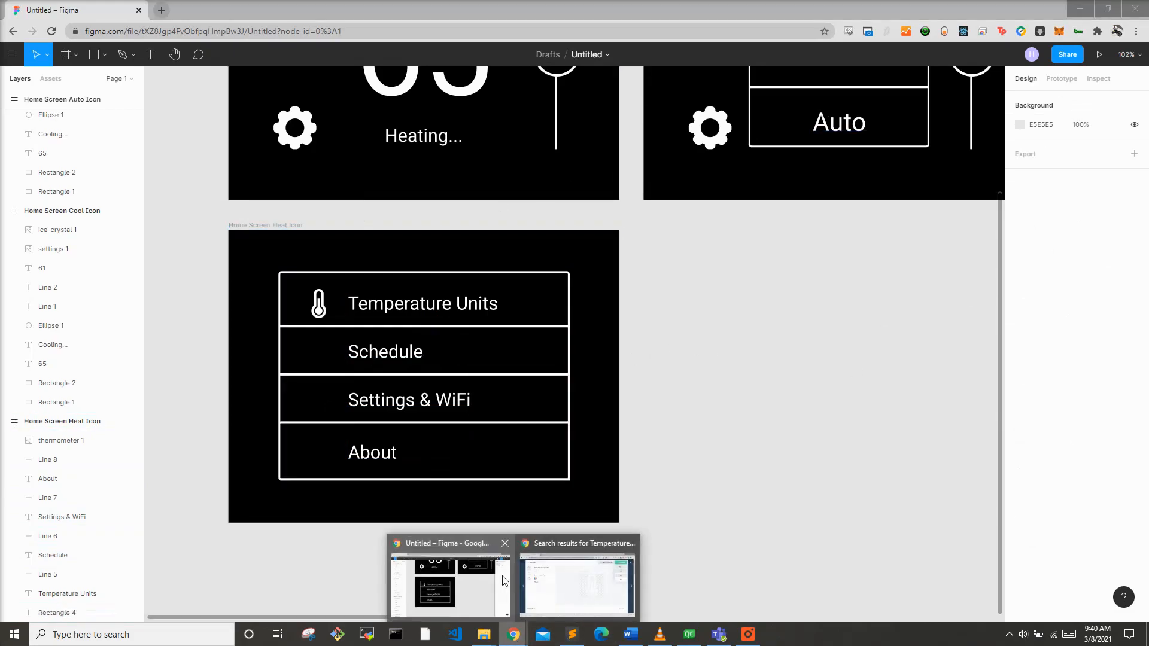
click(558, 585)
click(381, 138)
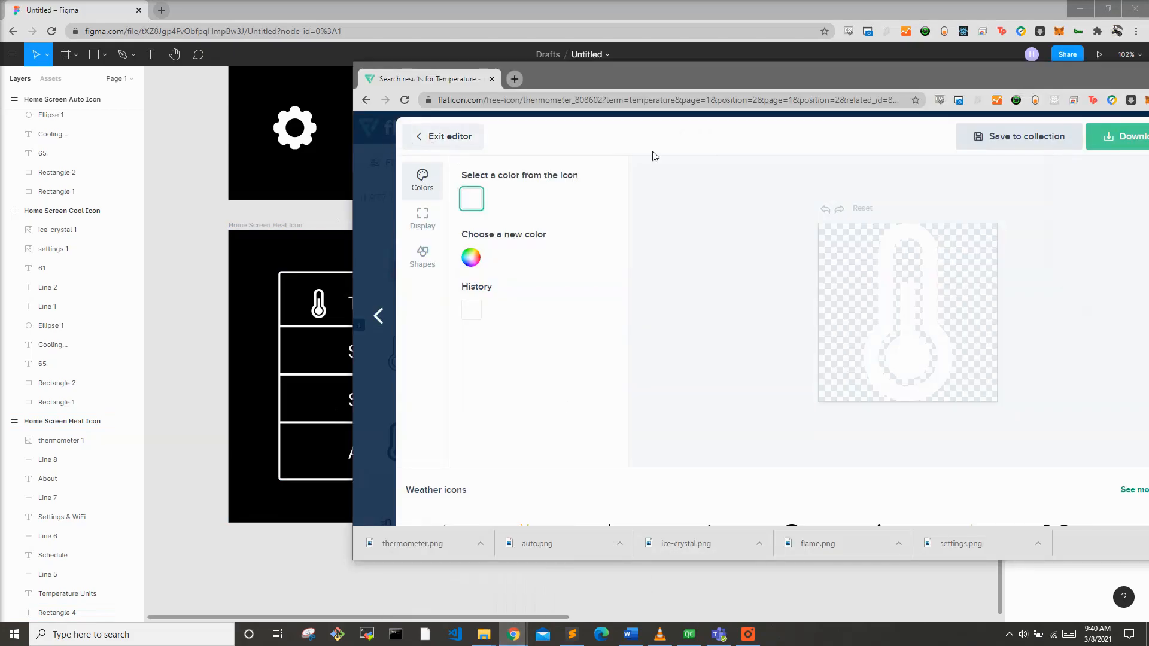
key(Escape)
click(672, 169)
text(calendar)
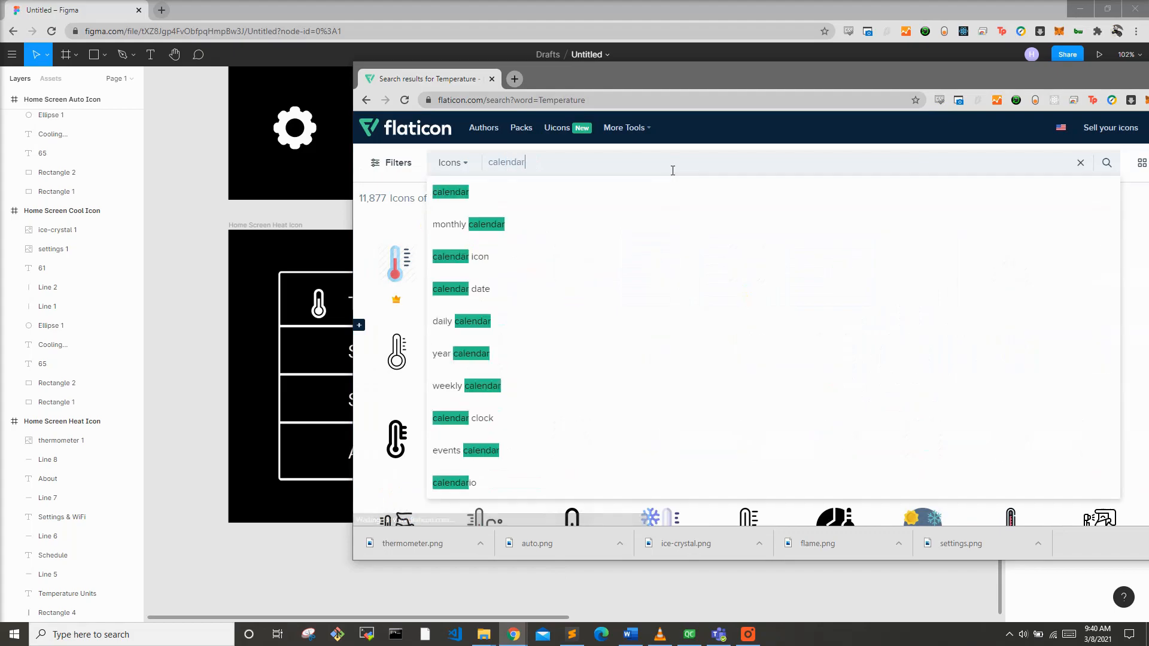
click(450, 192)
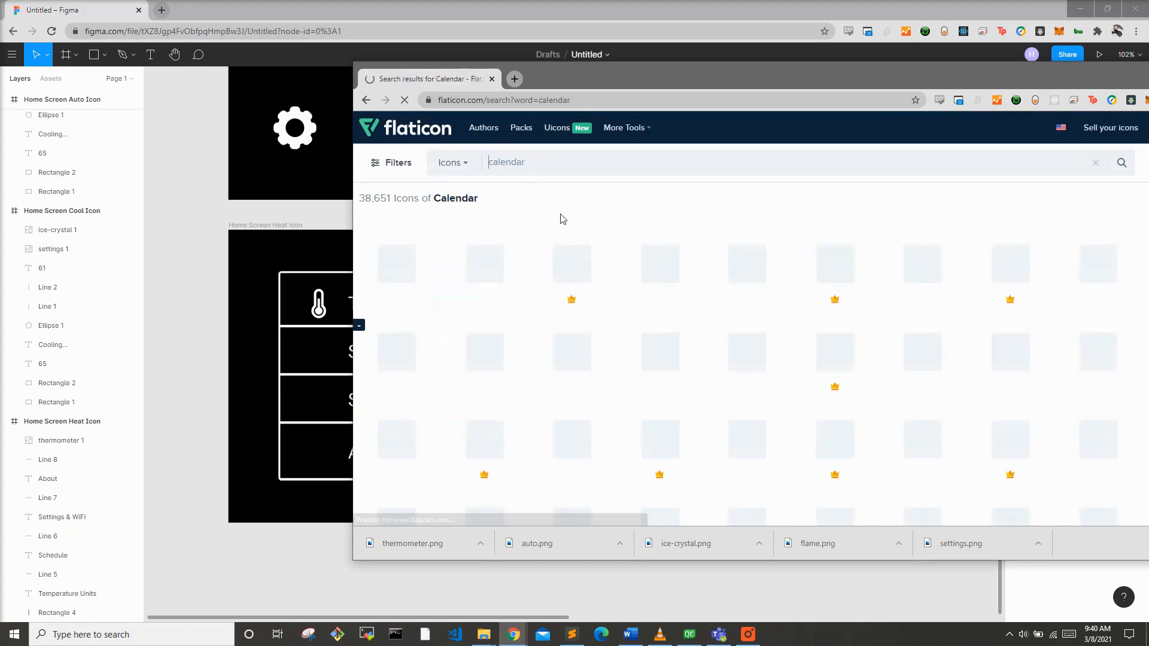
Step: Browse the calendar results and open the solid calendar icon with a grid of squares
scroll(958, 275, up, 4)
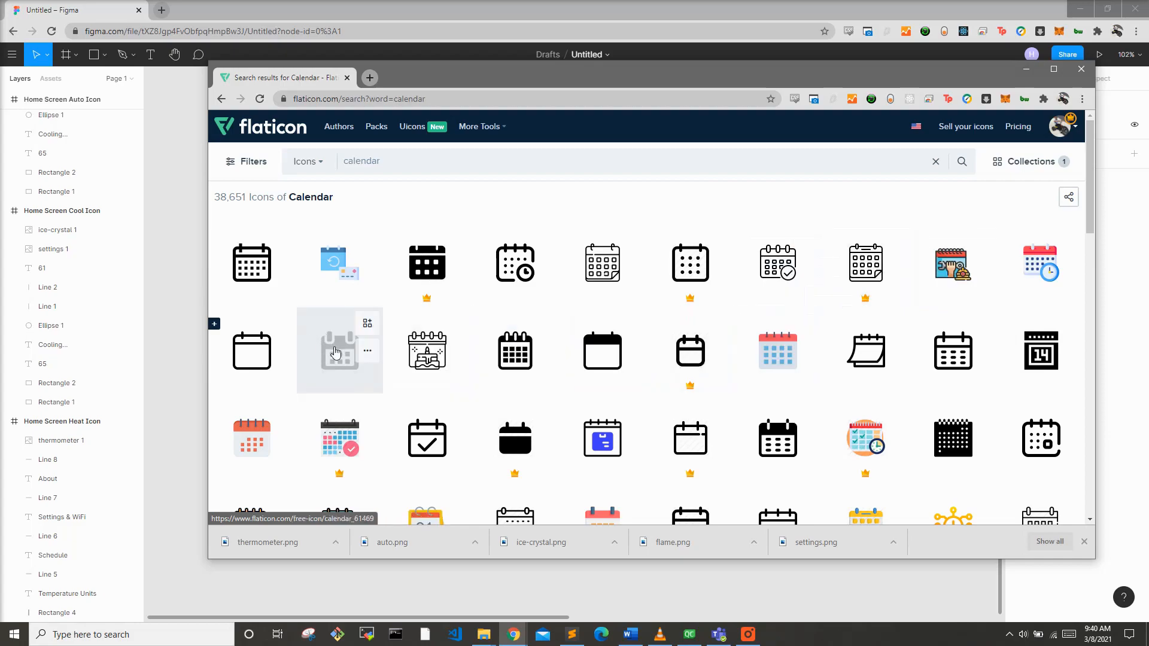
scroll(335, 353, down, 5)
scroll(335, 353, down, 1)
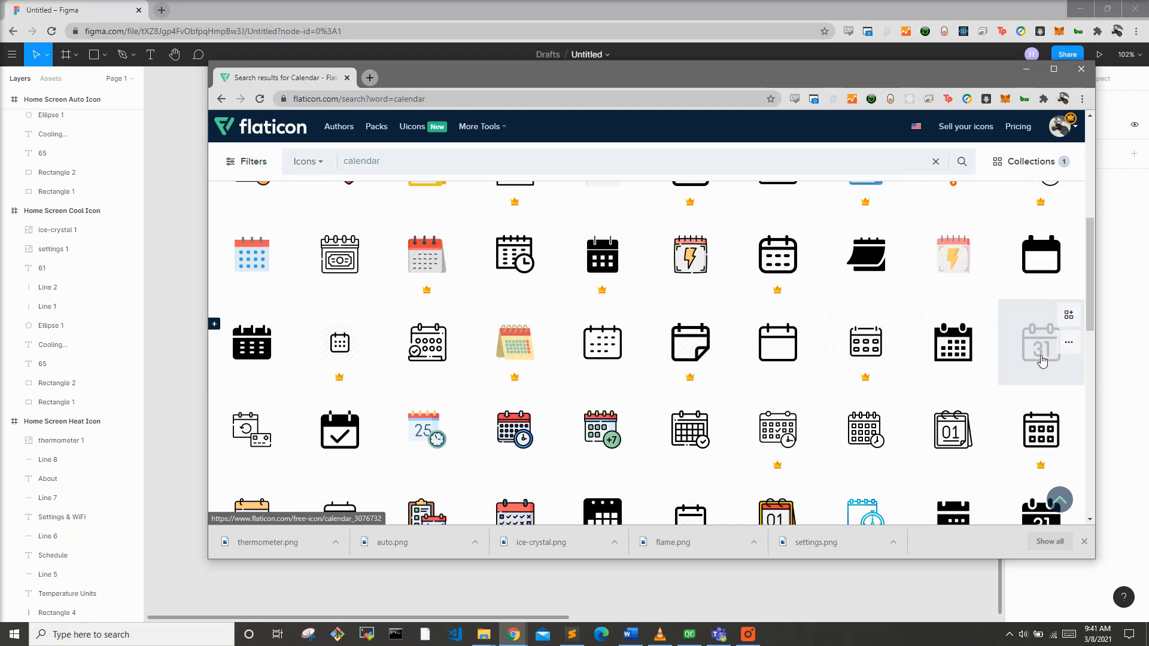
drag(707, 81, 728, 60)
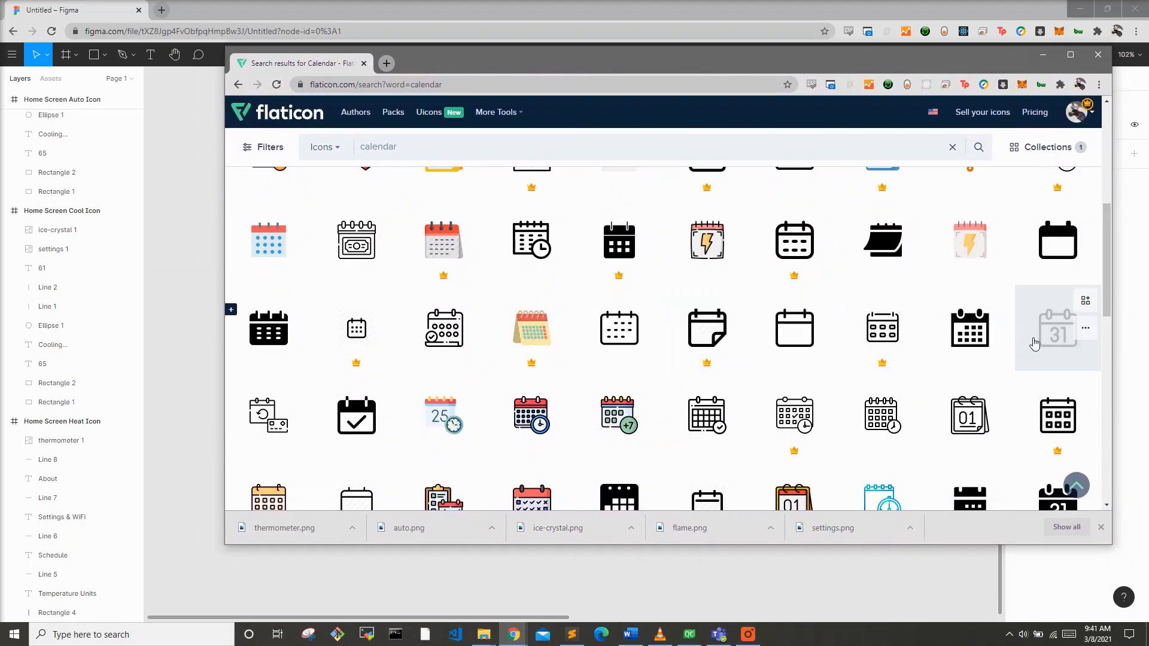
scroll(1032, 335, down, 1)
scroll(1034, 309, up, 1)
scroll(693, 305, up, 3)
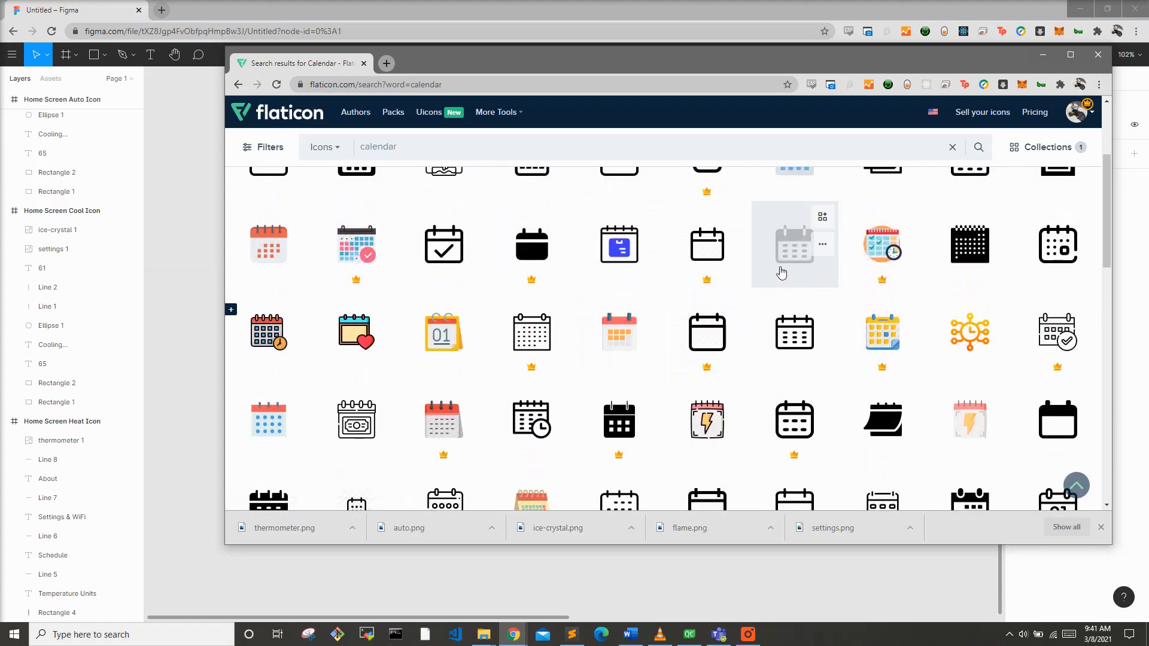
scroll(781, 273, up, 3)
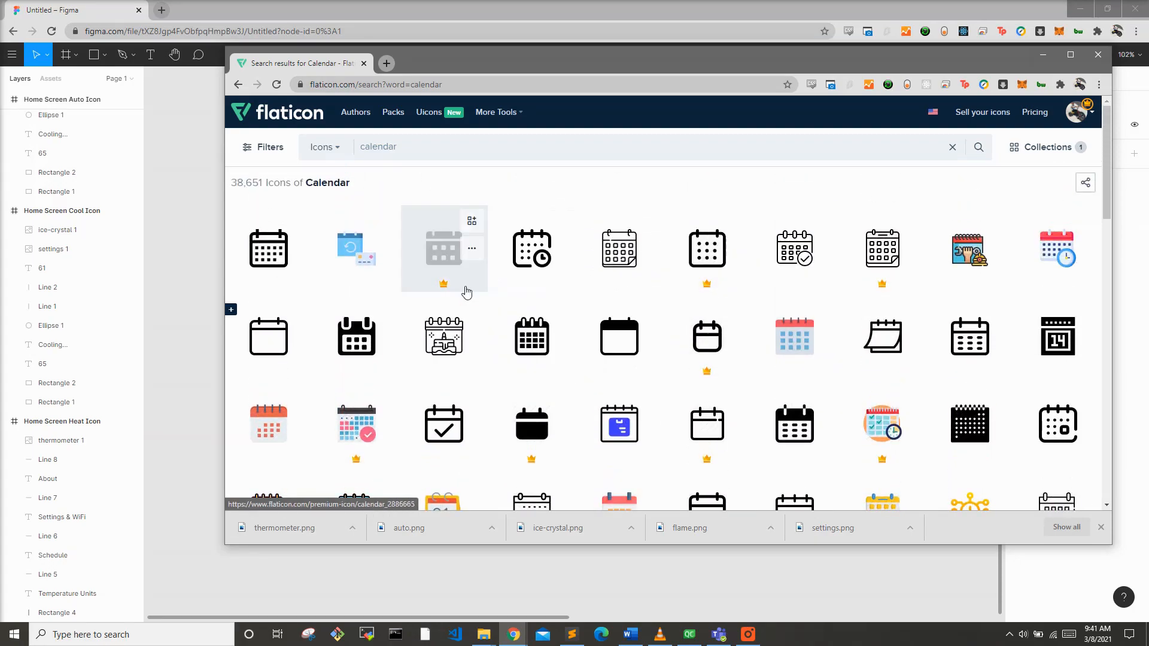
click(354, 336)
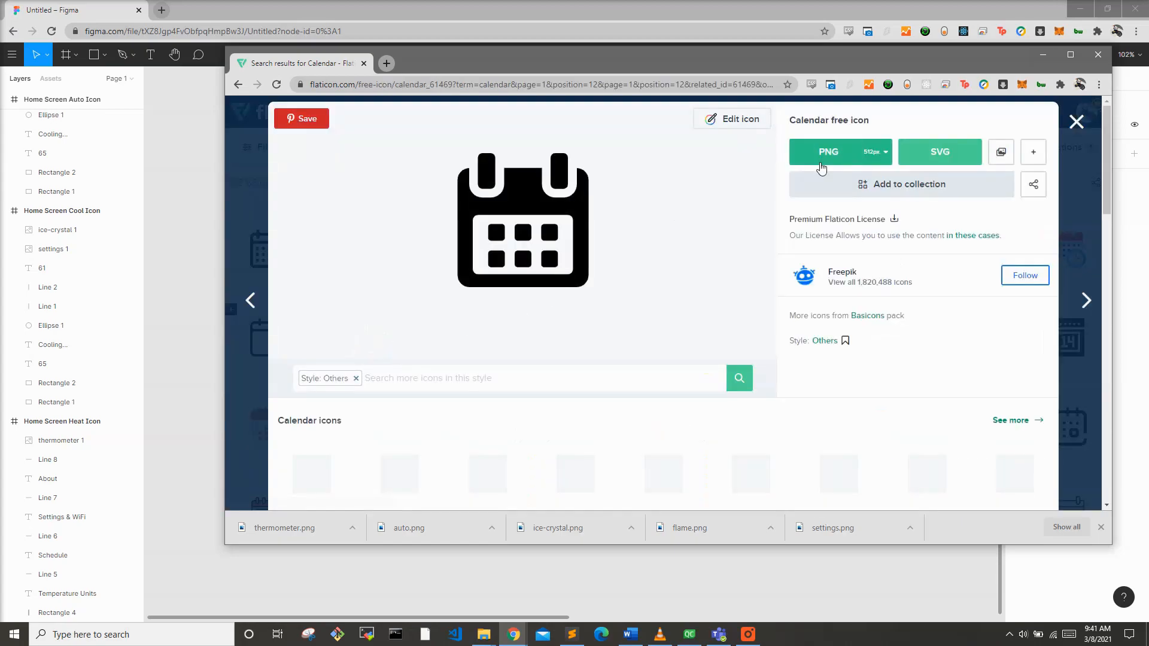
Step: Recolor the calendar icon to white FFFFFF in the icon editor
click(736, 121)
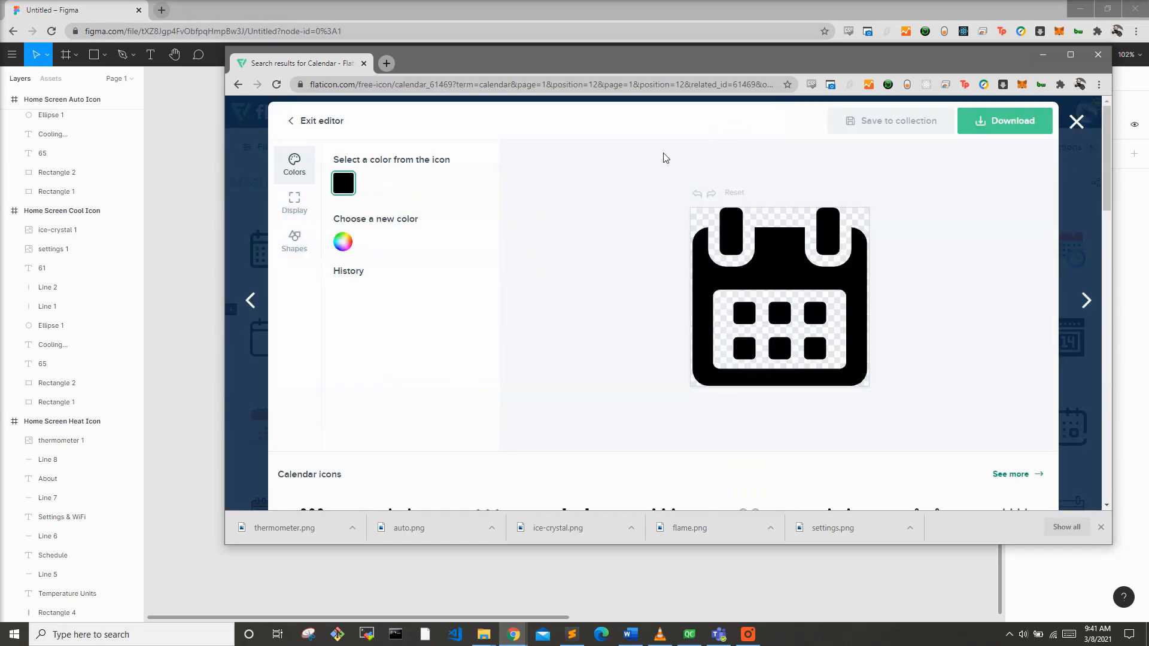
click(343, 242)
click(356, 259)
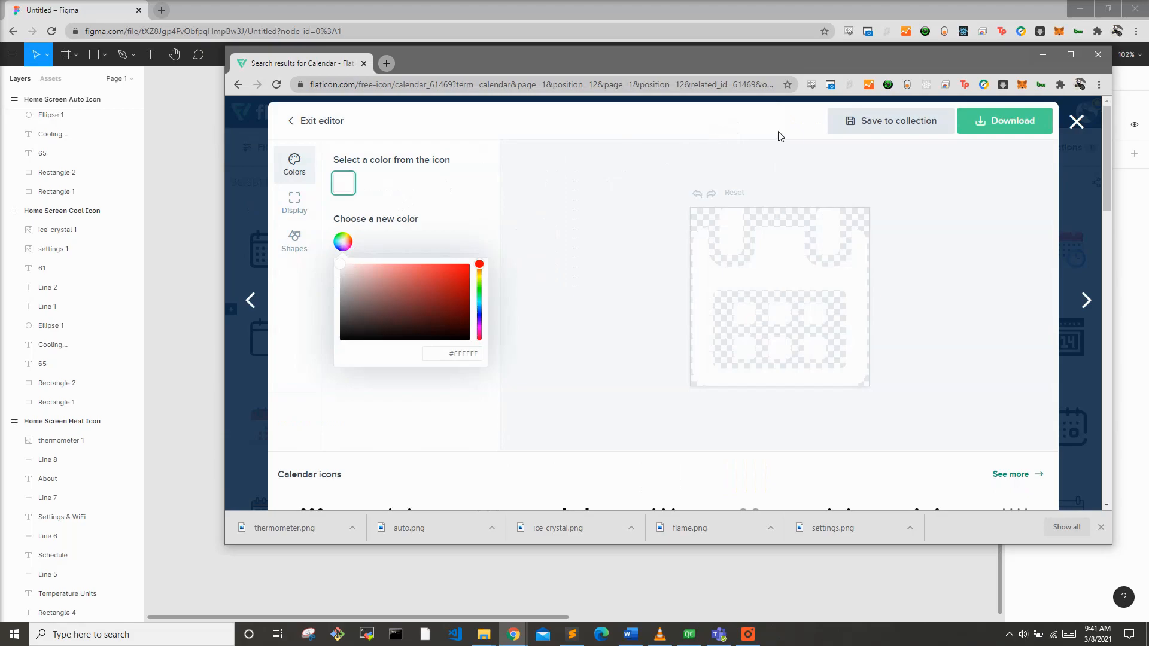
Step: Download the calendar icon as a 128px PNG and move calendar.png into the ThermostatProject folder
click(998, 130)
click(1003, 158)
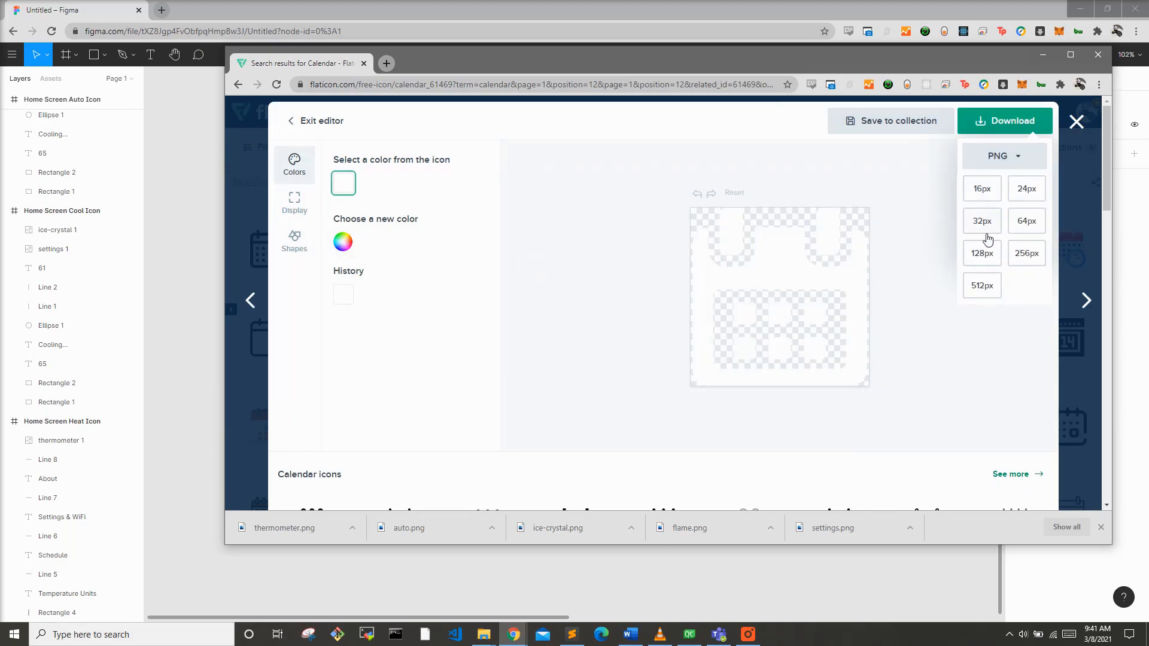
click(985, 243)
key(alt+Tab)
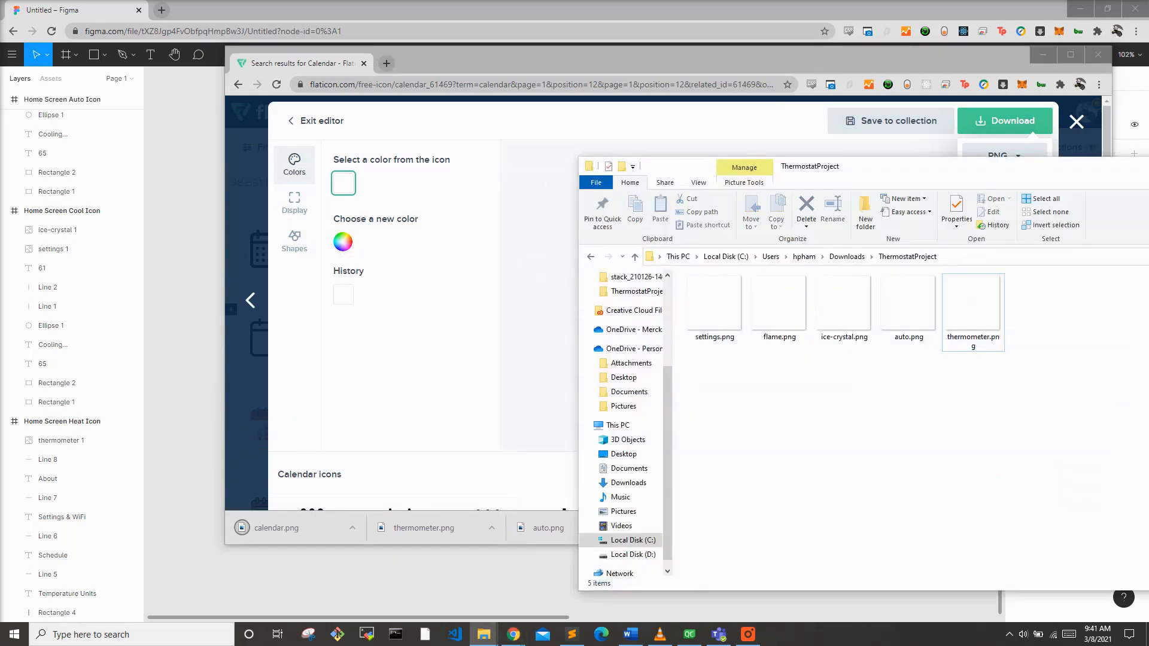
drag(276, 527, 1067, 328)
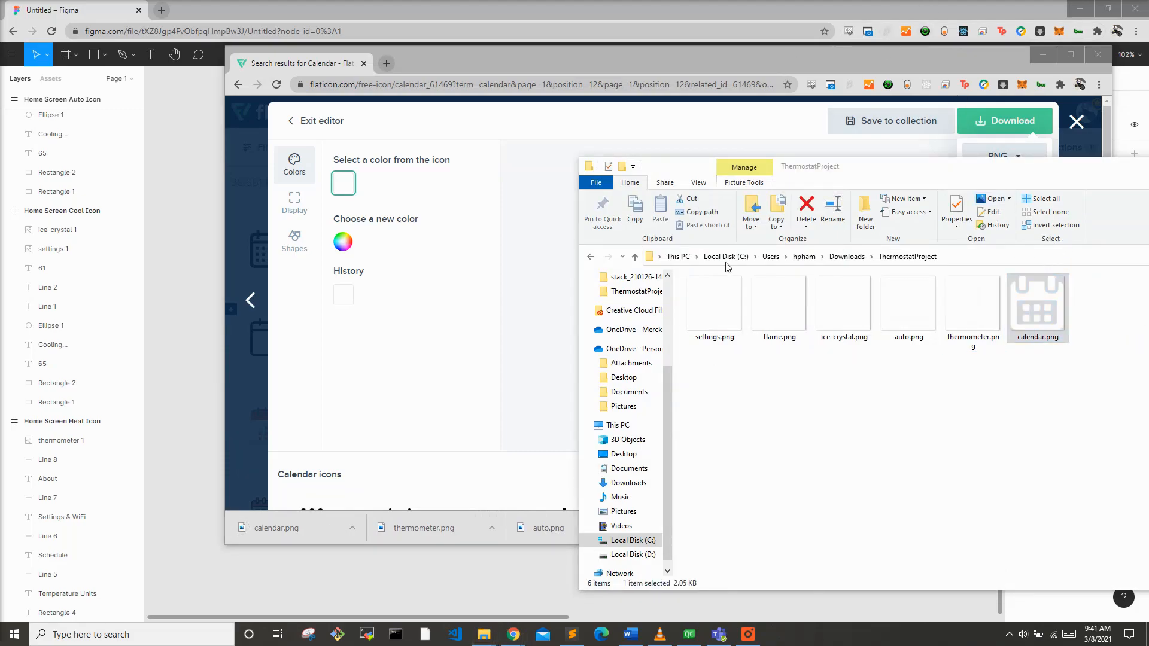
Step: Place the calendar image into the settings menu frame and resize it to 40 × 40
click(192, 412)
key(alt+Tab)
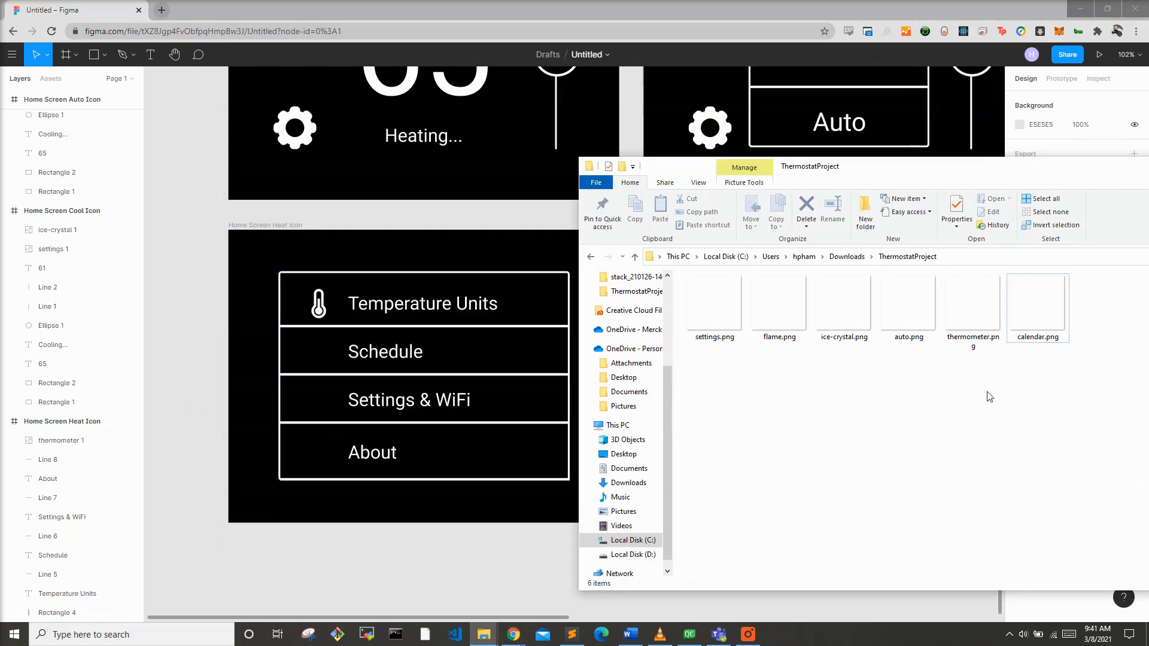
drag(1028, 307, 318, 342)
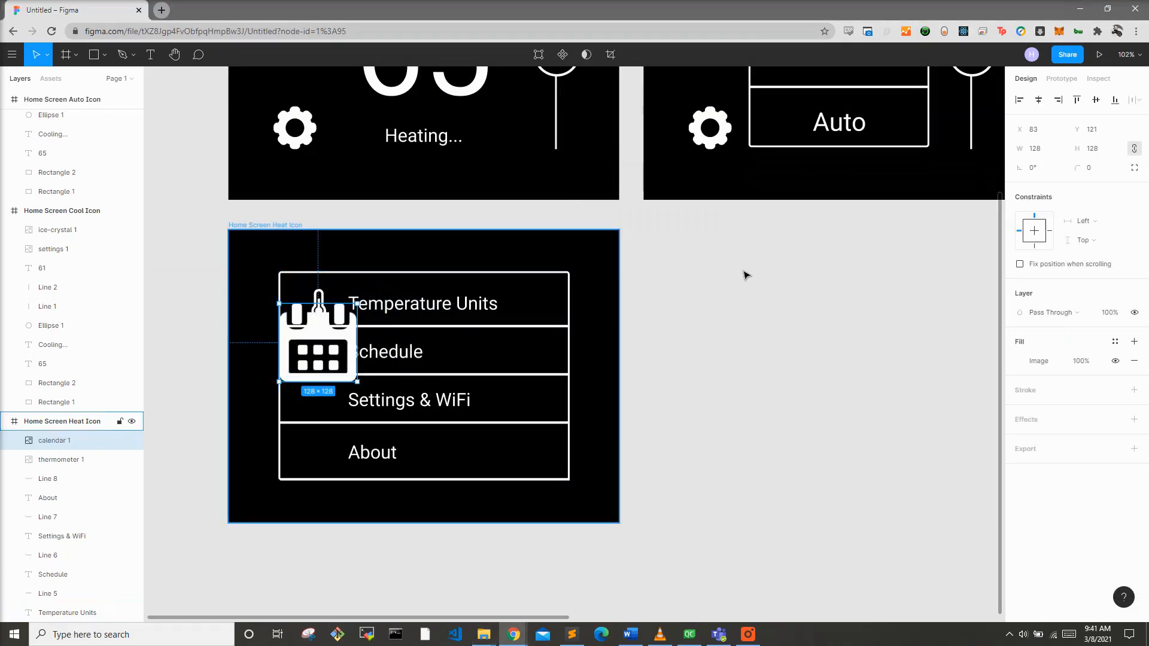
click(1041, 154)
text(48)
key(Return)
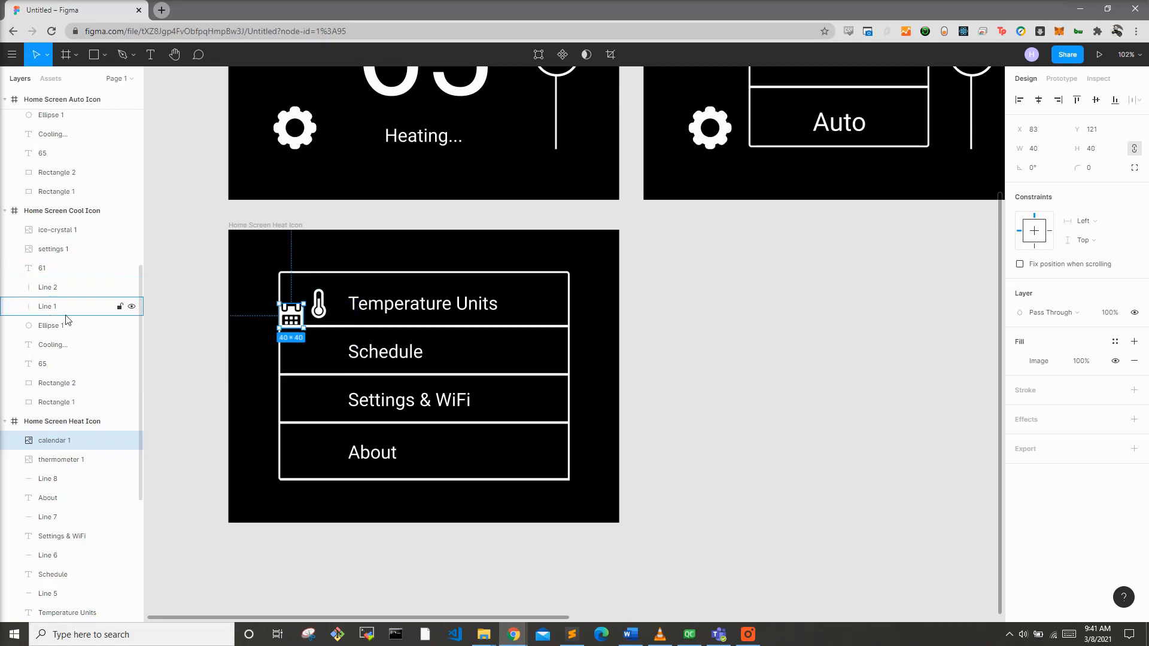
Step: Resize the calendar icon to 48 × 48 to match the thermometer and move it into the Schedule row
click(66, 460)
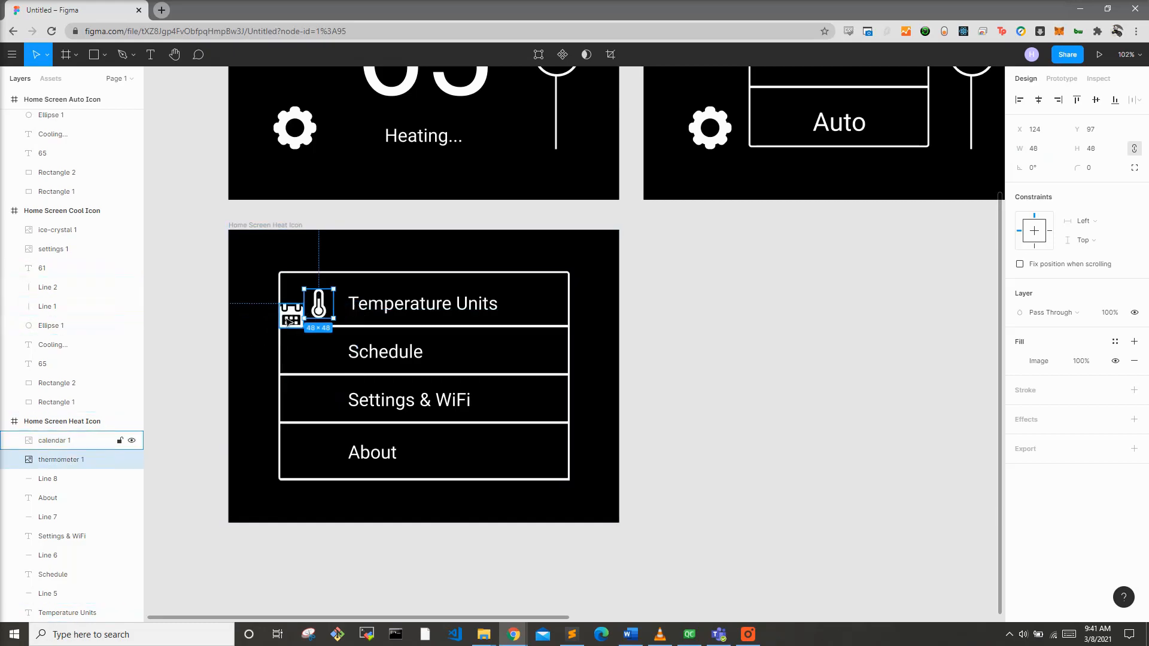
click(291, 315)
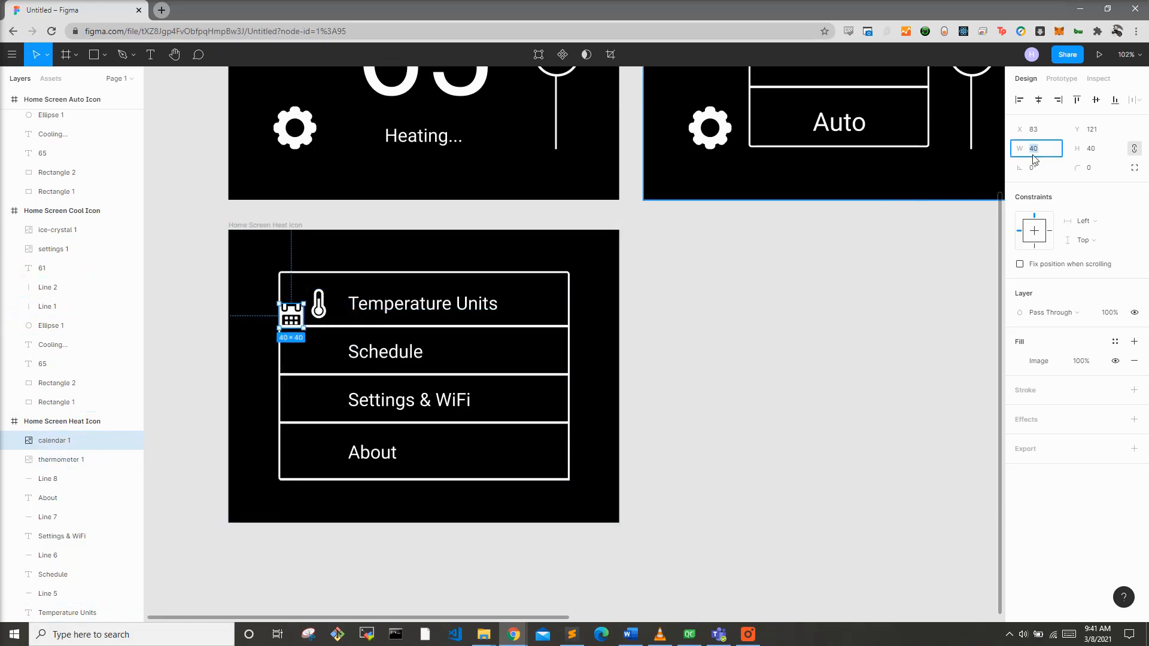
click(1033, 155)
text(8)
key(Return)
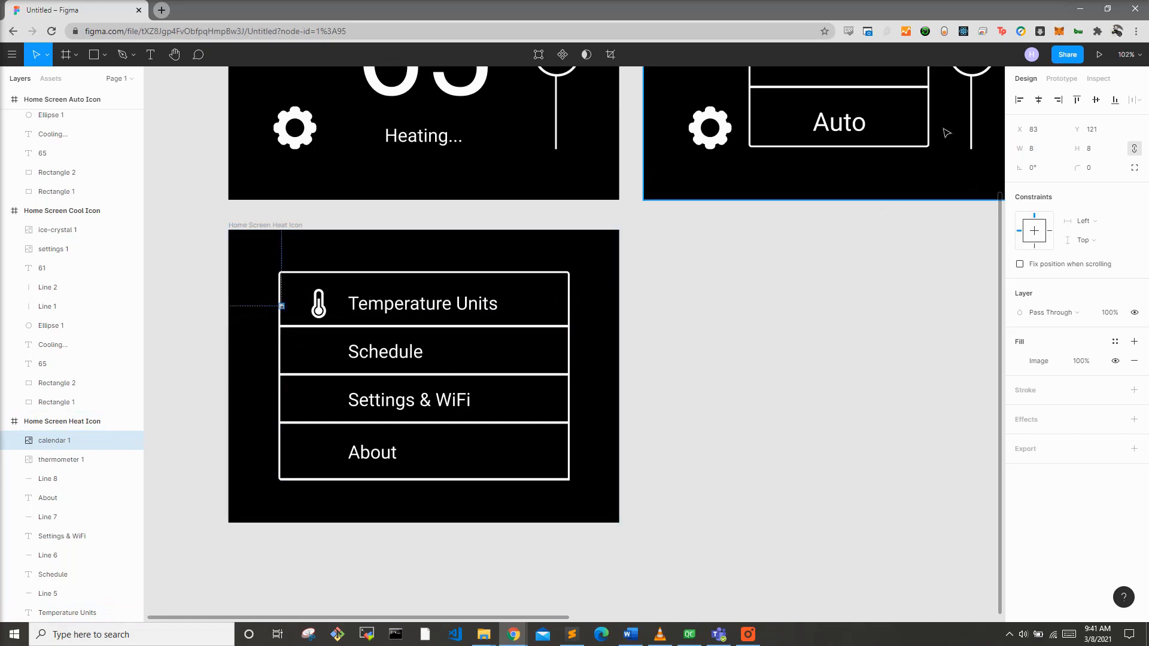
click(1058, 153)
text(48)
key(Return)
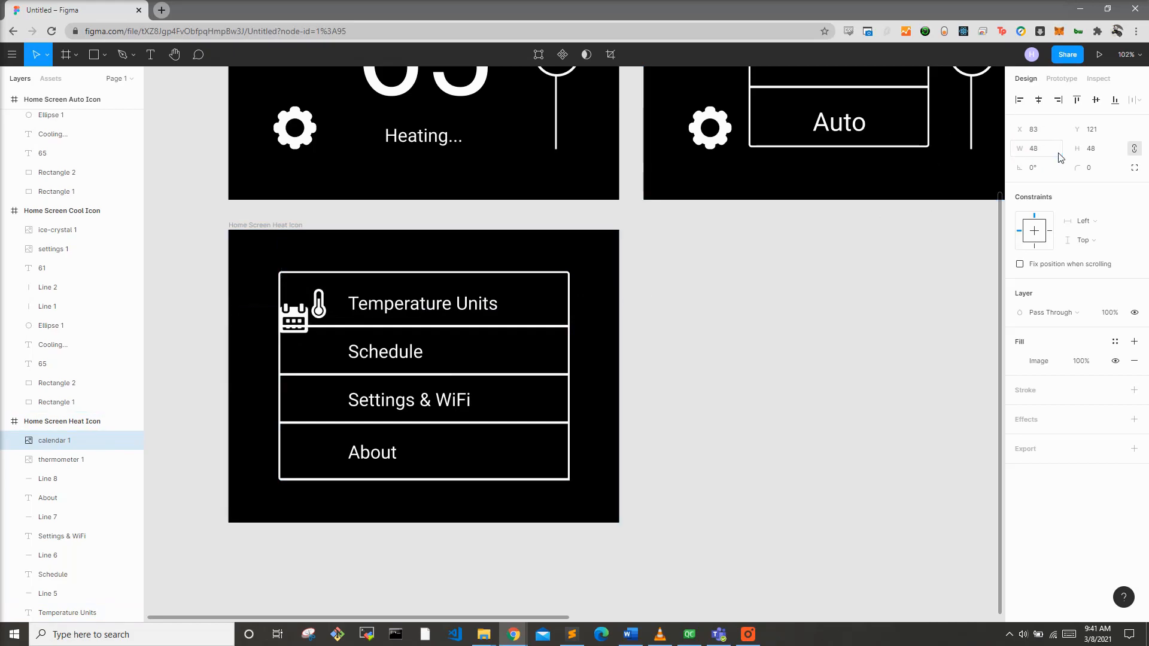
drag(303, 333, 323, 362)
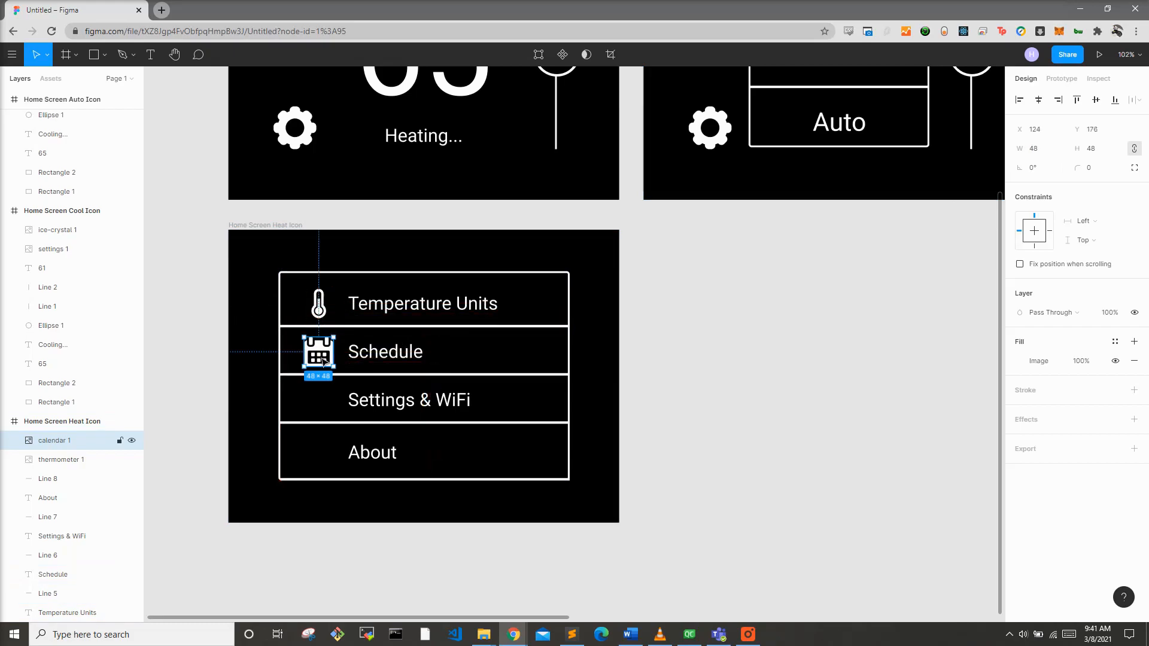
click(322, 436)
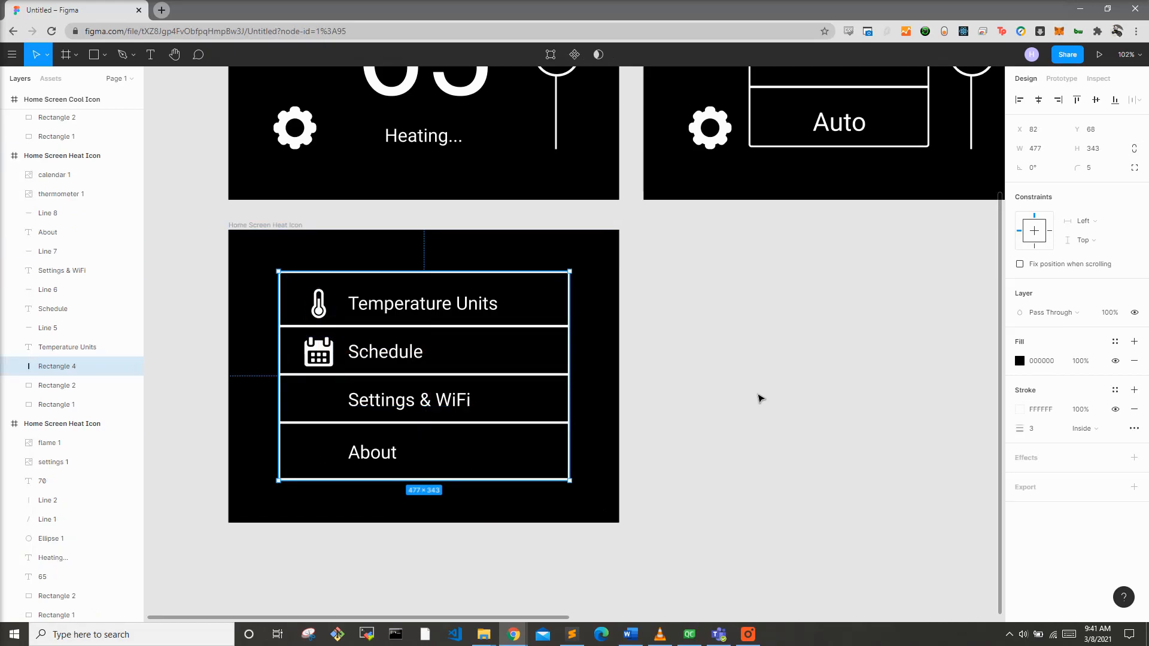
Step: Rename the Settings & WiFi label to WiFi Settings
click(406, 407)
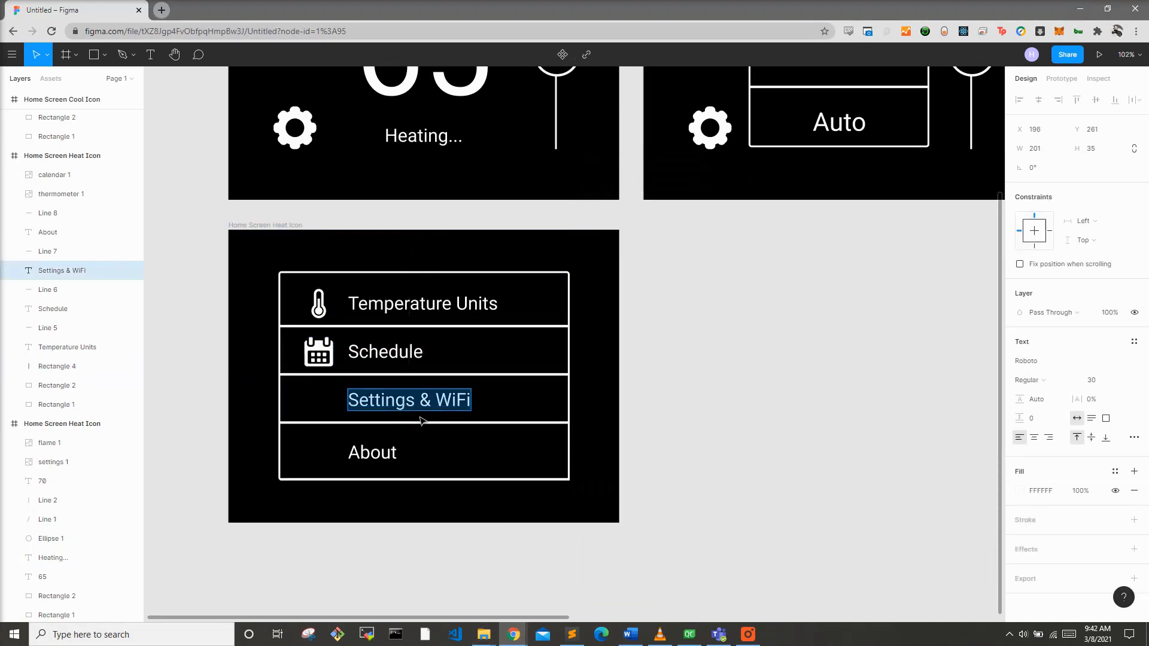
text(WiFi Settings)
key(Escape)
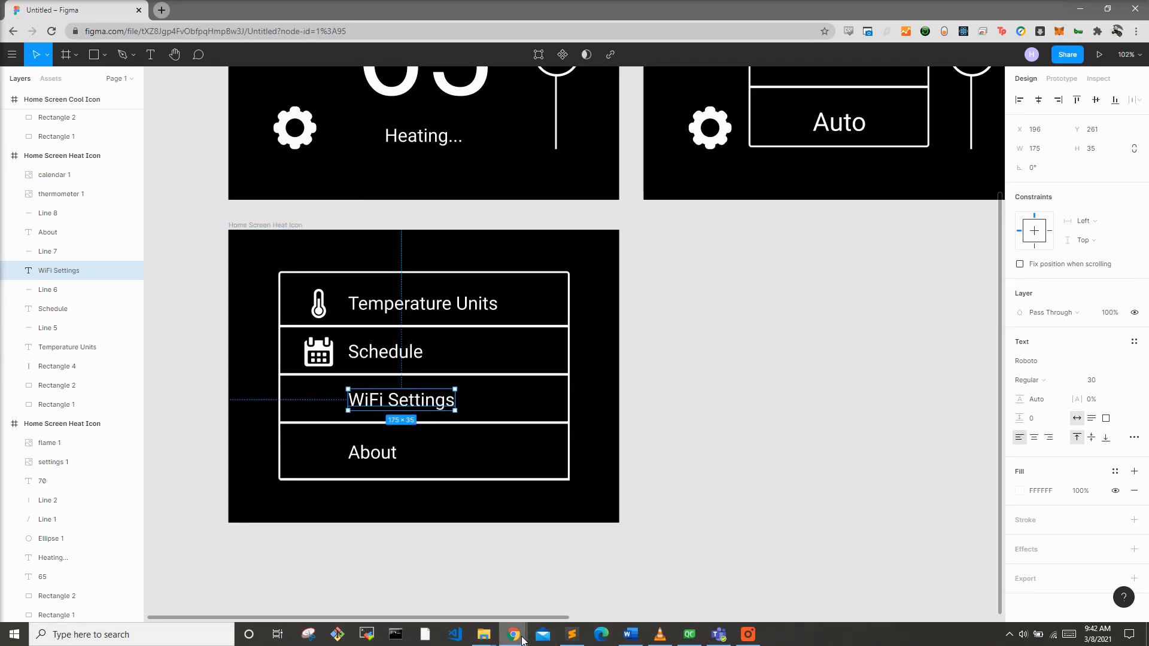
Step: Switch to the Flaticon window, close the icon dialog and search for Wifi icons
mouse_move(514, 635)
click(532, 596)
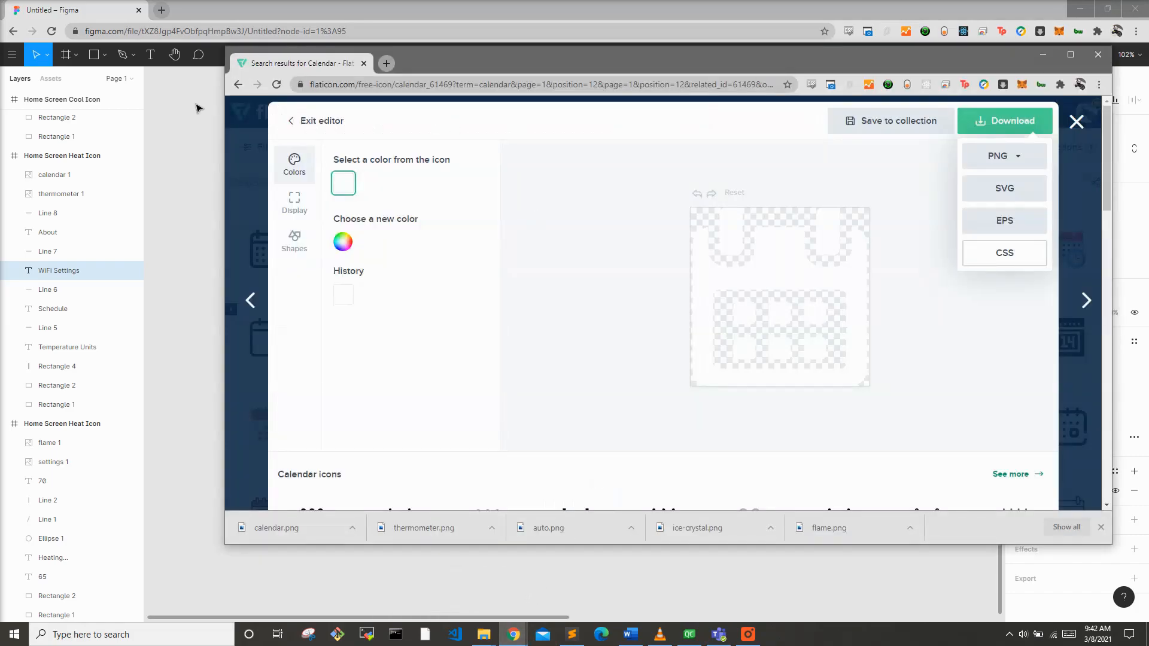
click(1077, 122)
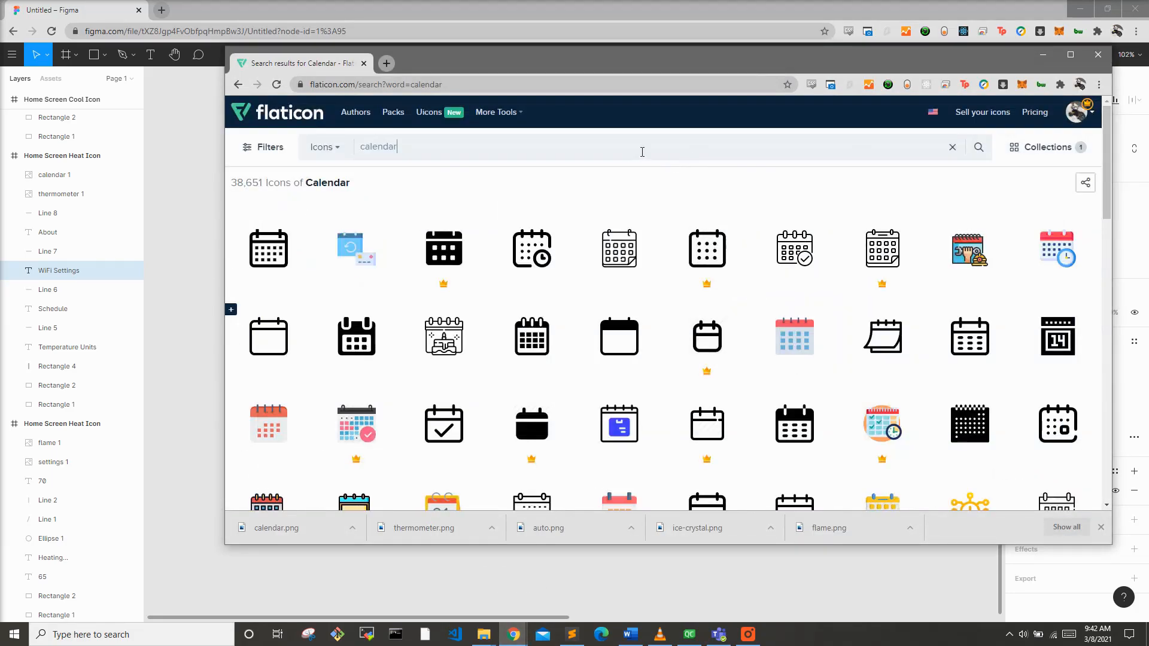
key(ctrl+a)
text(Wifi)
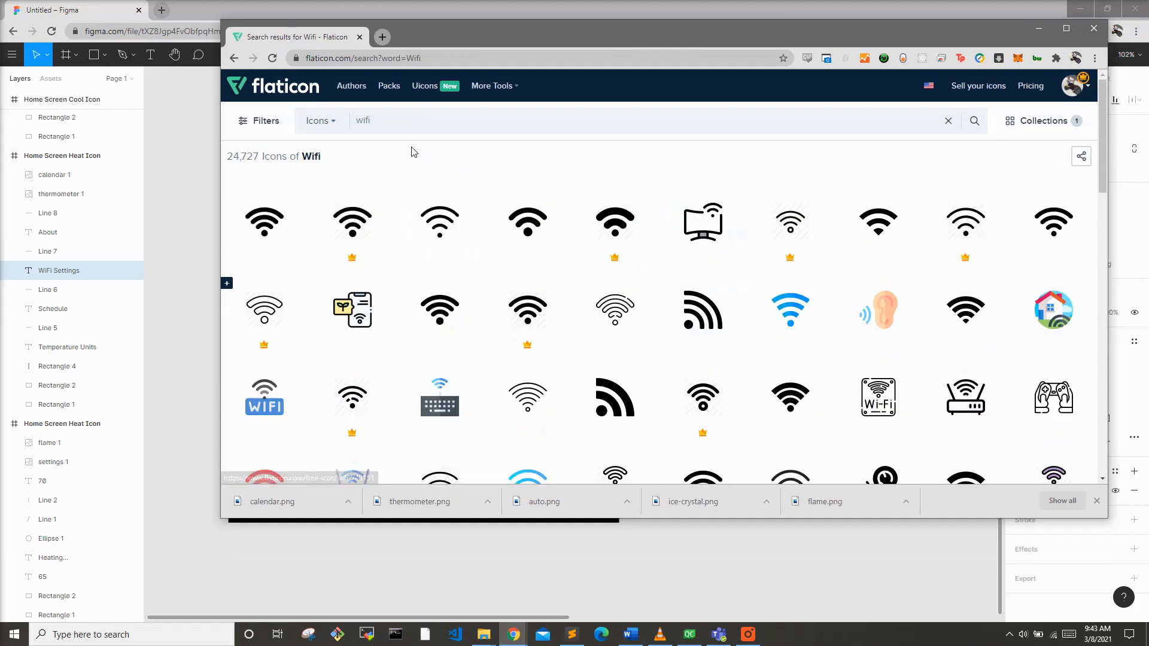
Step: Open the solid wifi icon, recolor it white in the icon editor and download it as a PNG
click(255, 241)
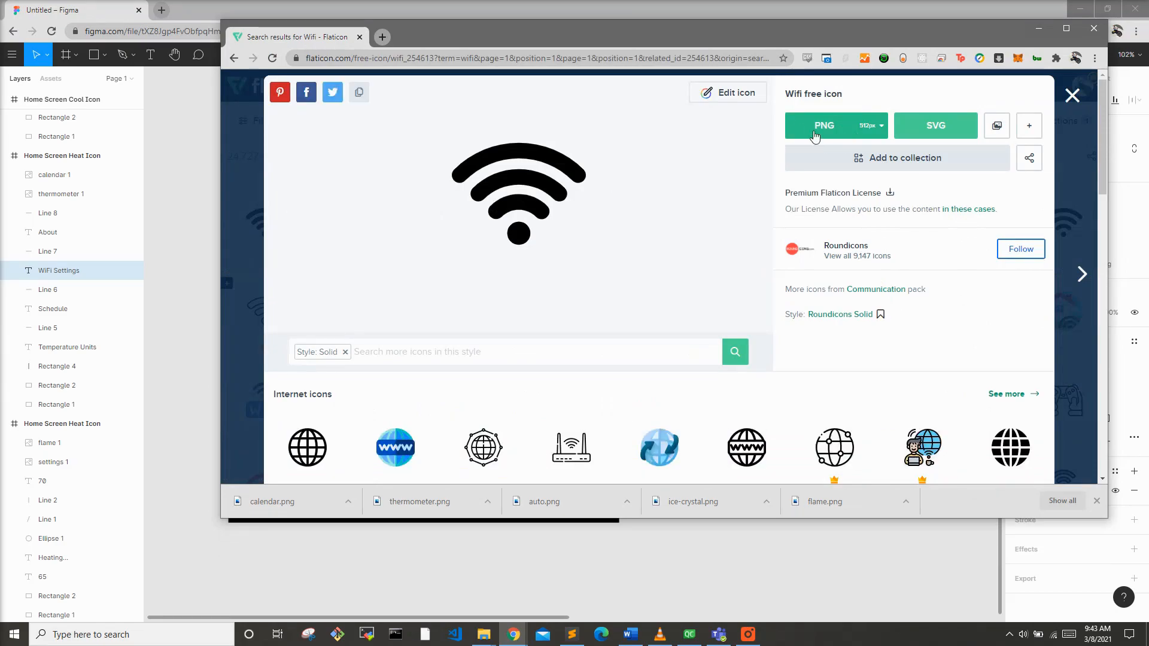
click(748, 97)
click(342, 219)
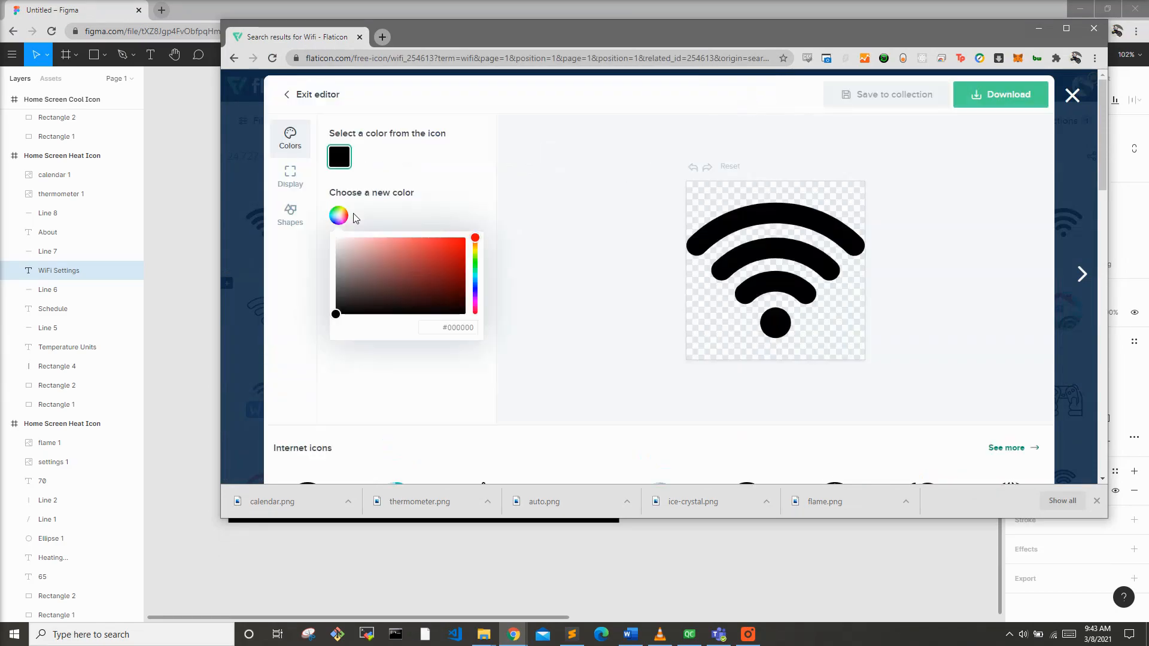
drag(353, 258, 281, 155)
click(972, 103)
click(973, 103)
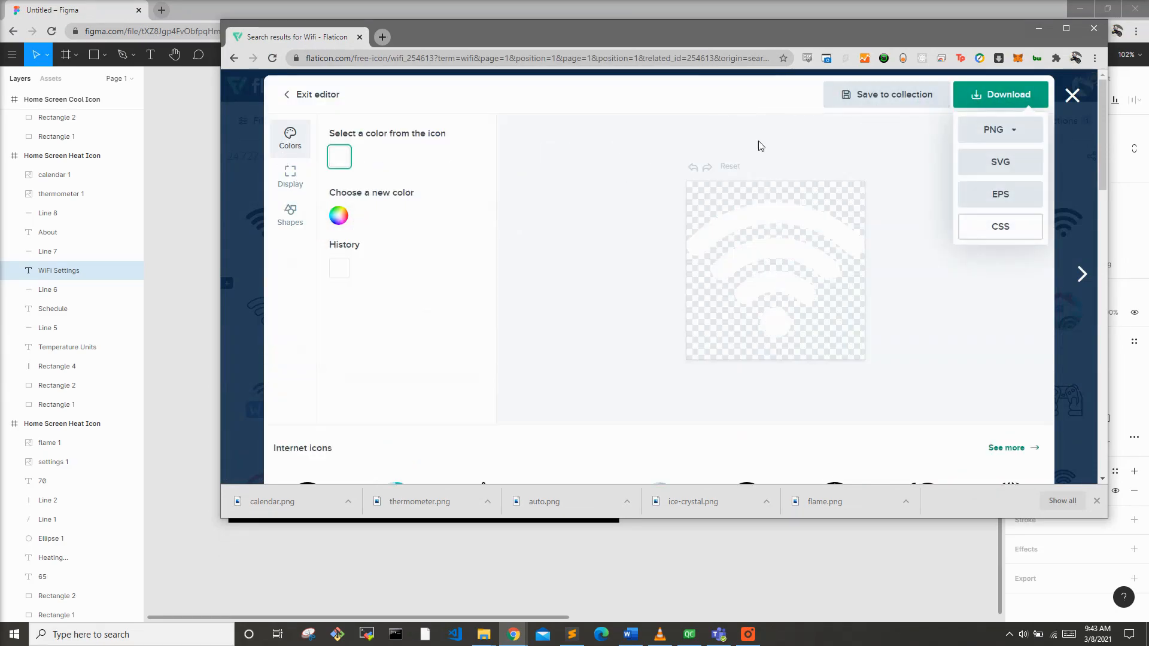
click(984, 228)
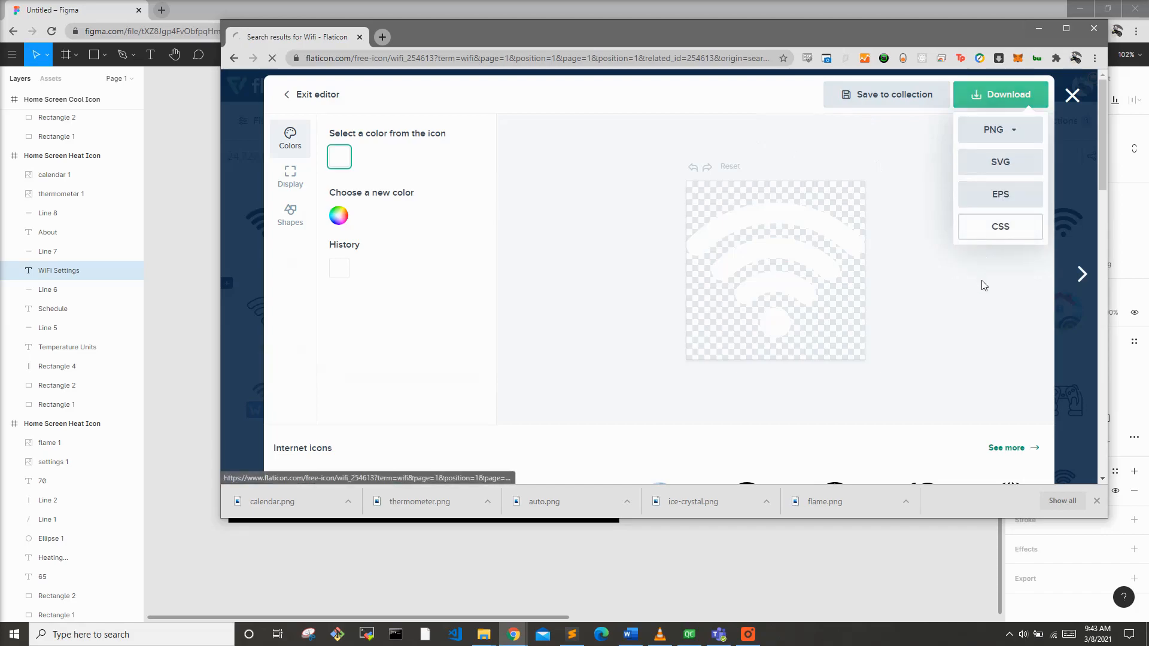
Step: Move the downloaded wifi.png into the ThermostatProject folder
key(alt+Tab)
drag(1148, 179, 927, 126)
drag(258, 501, 969, 254)
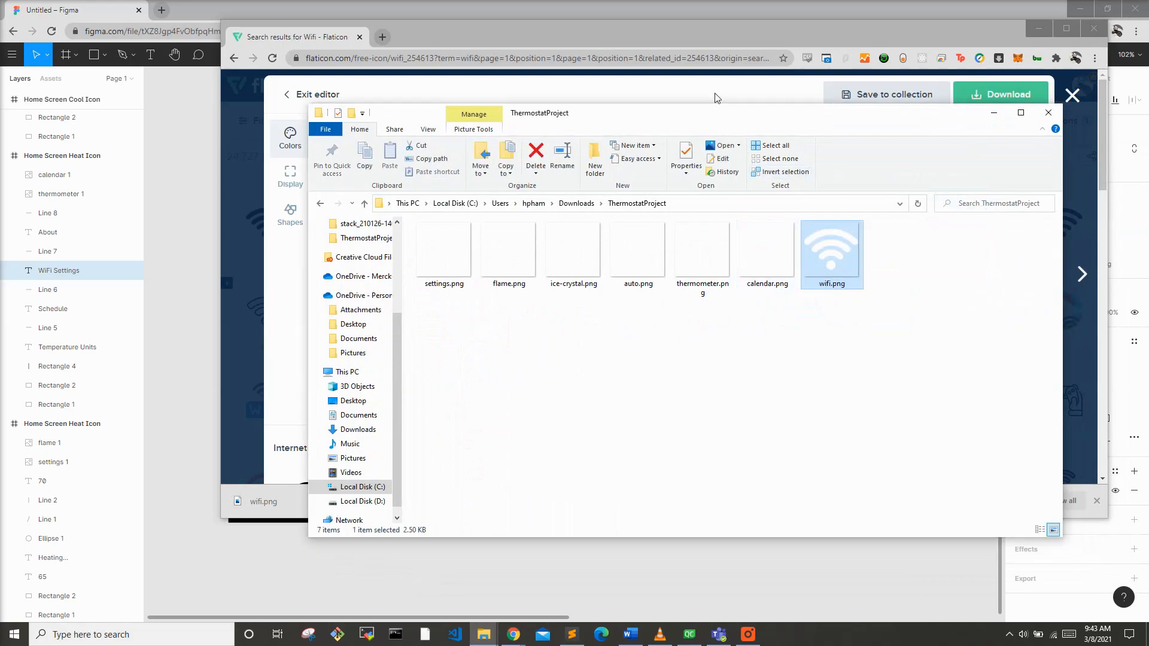
click(179, 221)
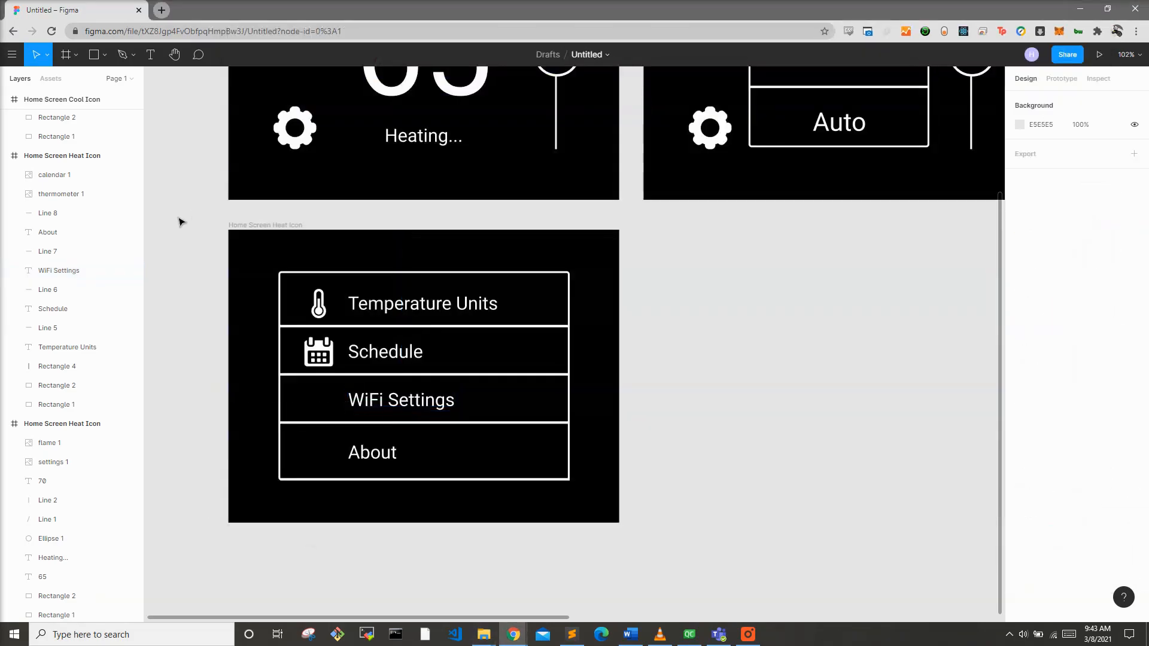
Step: Import the wifi image into the settings menu frame, resize it to 48 × 48 and place it in the WiFi Settings row
key(alt+Tab)
drag(832, 258, 314, 400)
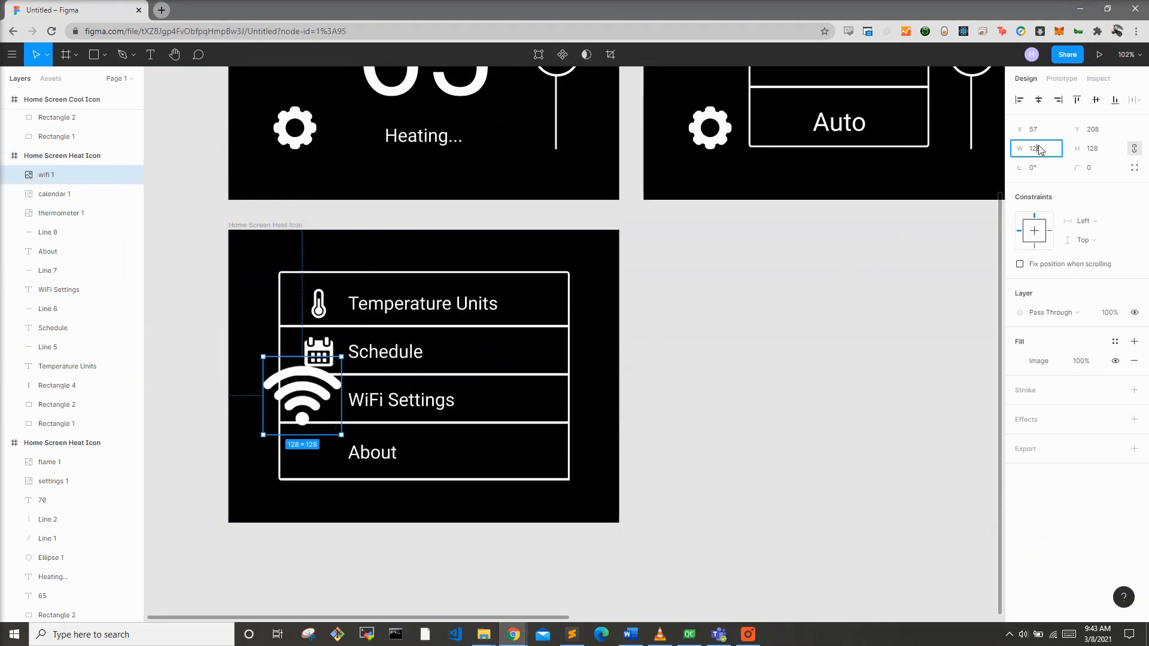
text(48)
key(Return)
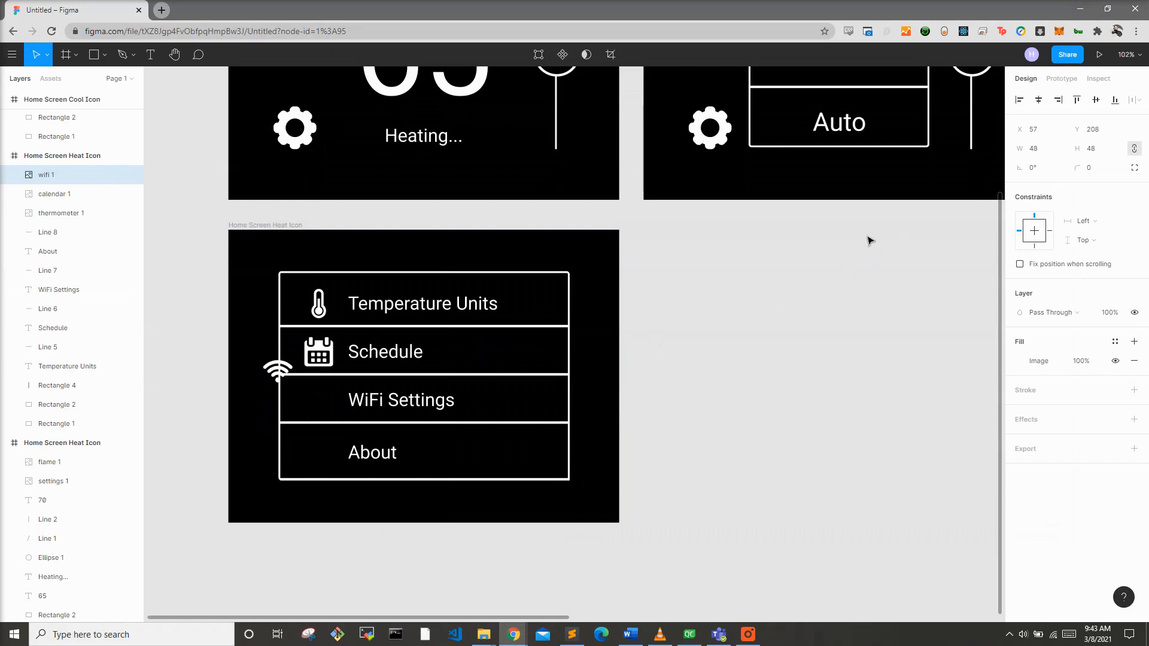
drag(287, 371, 326, 398)
click(731, 413)
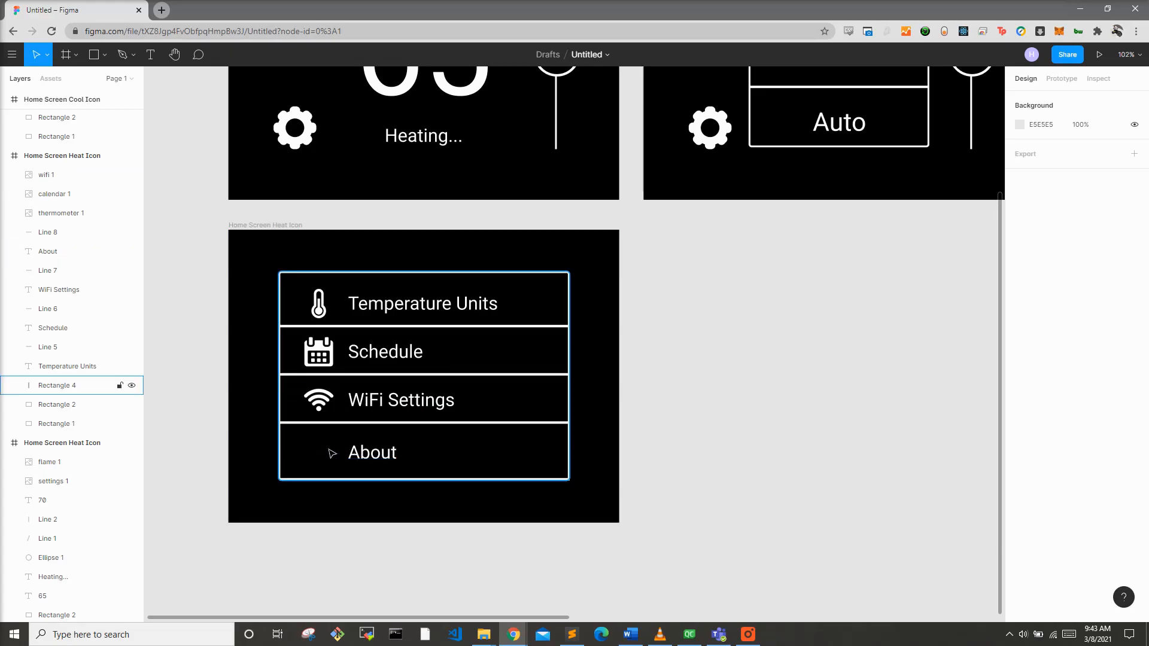
Step: Switch to Flaticon and search for about and info icons
key(alt+Tab)
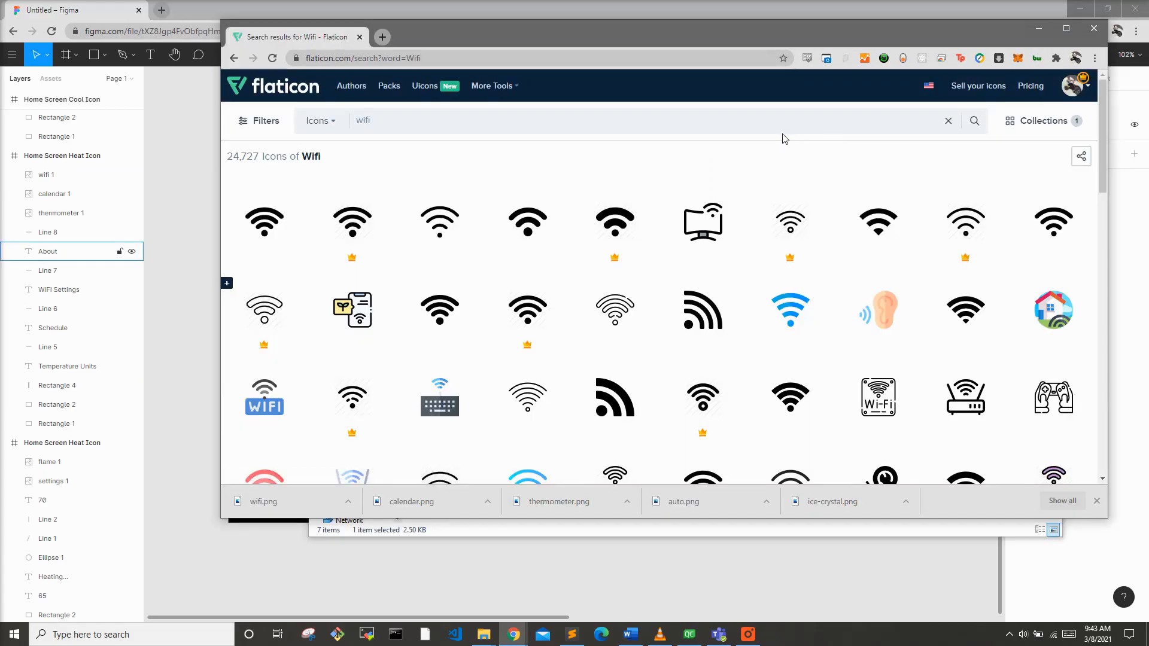
key(ctrl+a)
text(about)
key(Return)
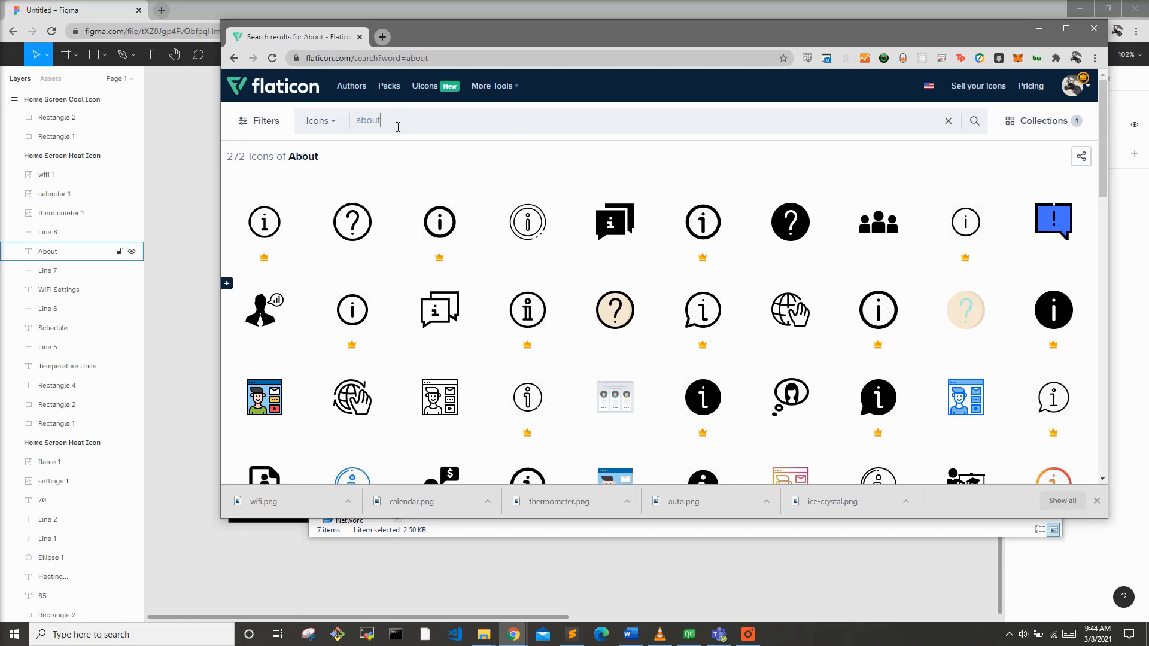
text(i)
text(info)
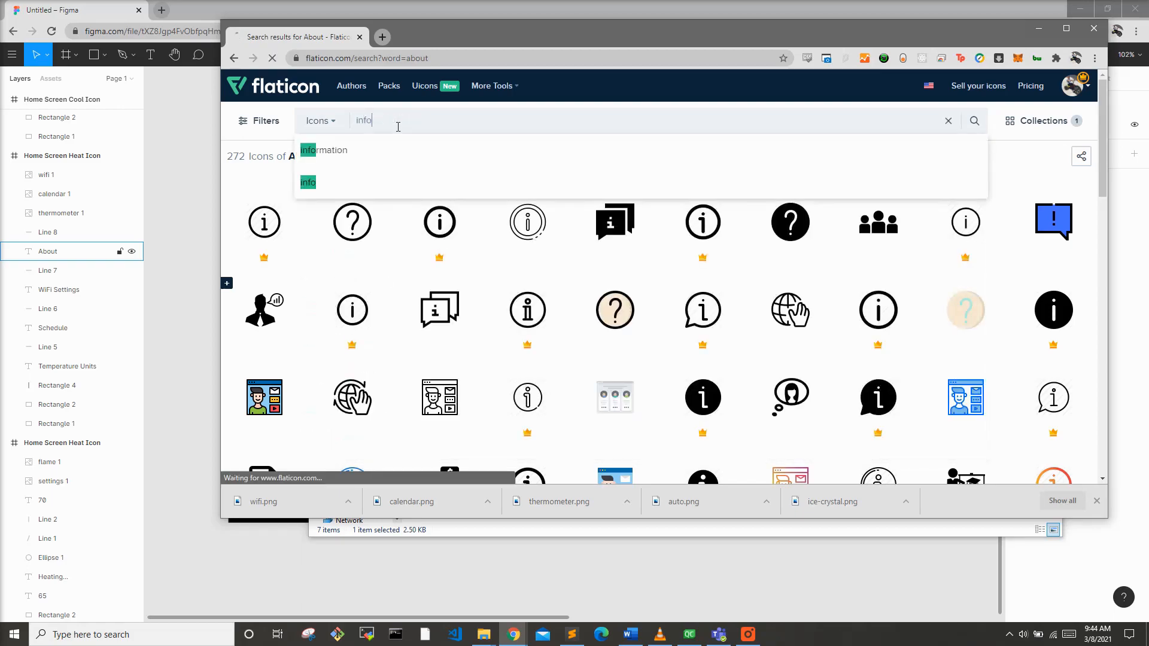
key(Return)
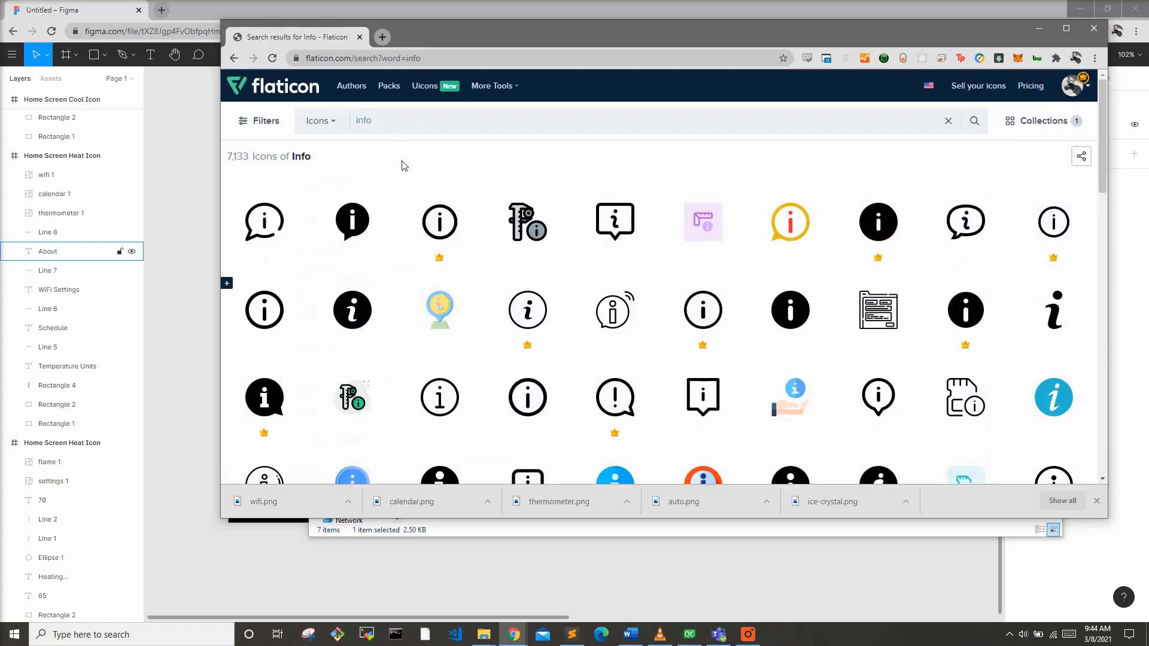
Step: Open the filled info icon, recolor it white in the icon editor and download it as a PNG
click(789, 316)
click(732, 96)
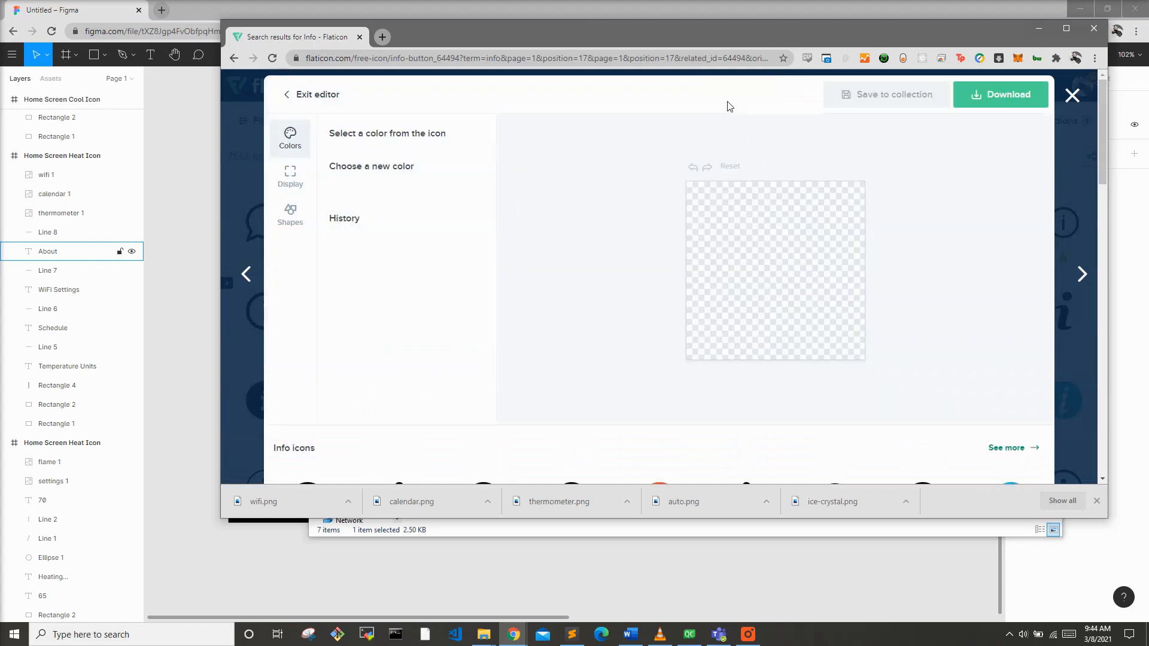
click(343, 222)
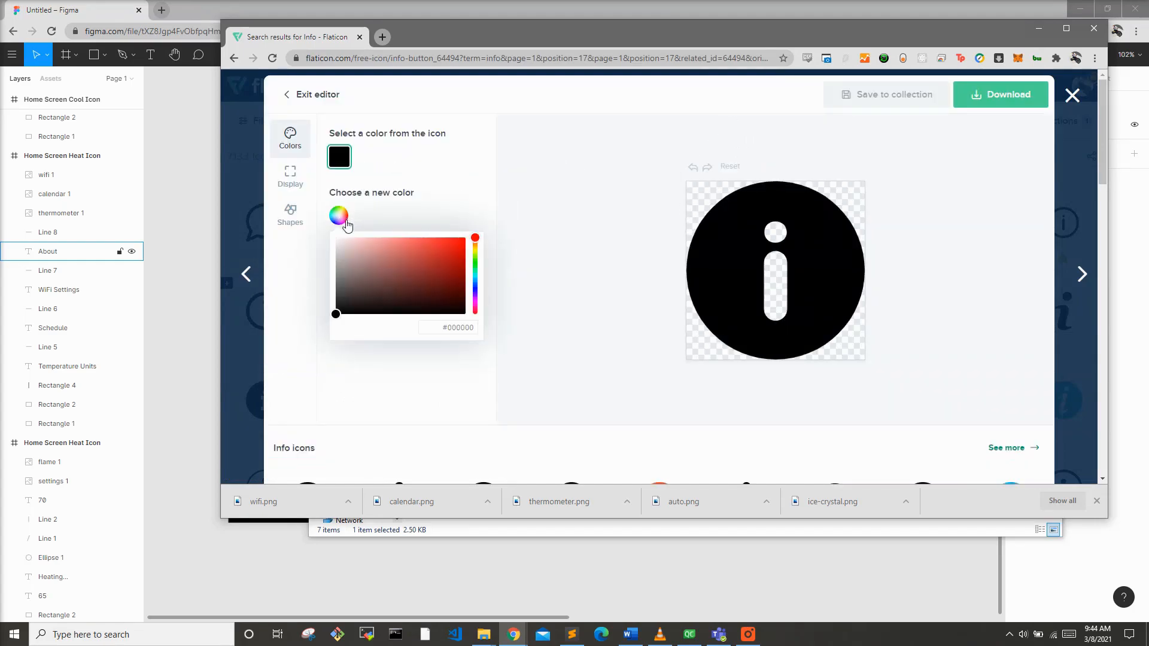
click(336, 239)
click(977, 103)
click(992, 124)
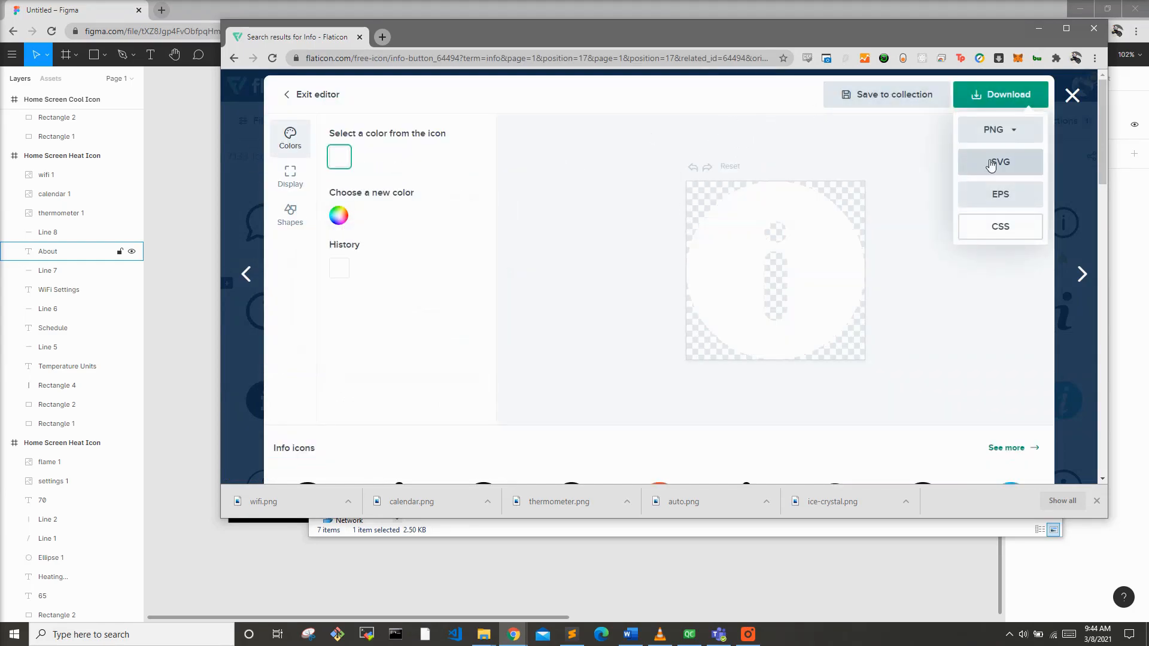
click(970, 228)
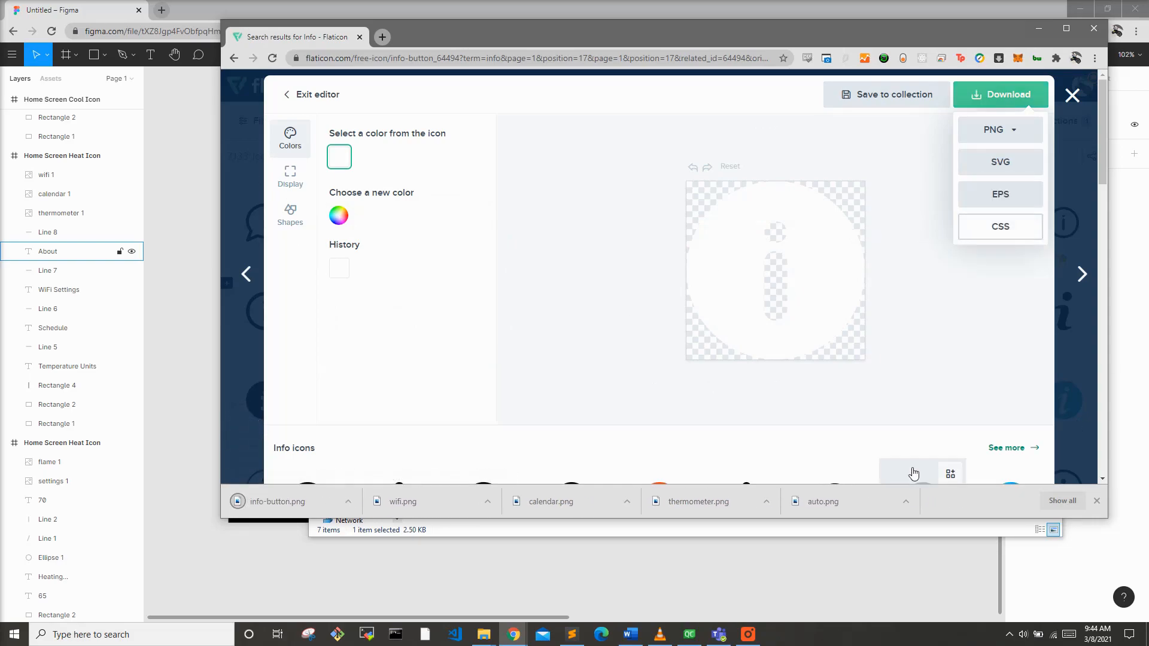
Step: Move the downloaded info-button.png into the ThermostatProject folder
click(896, 528)
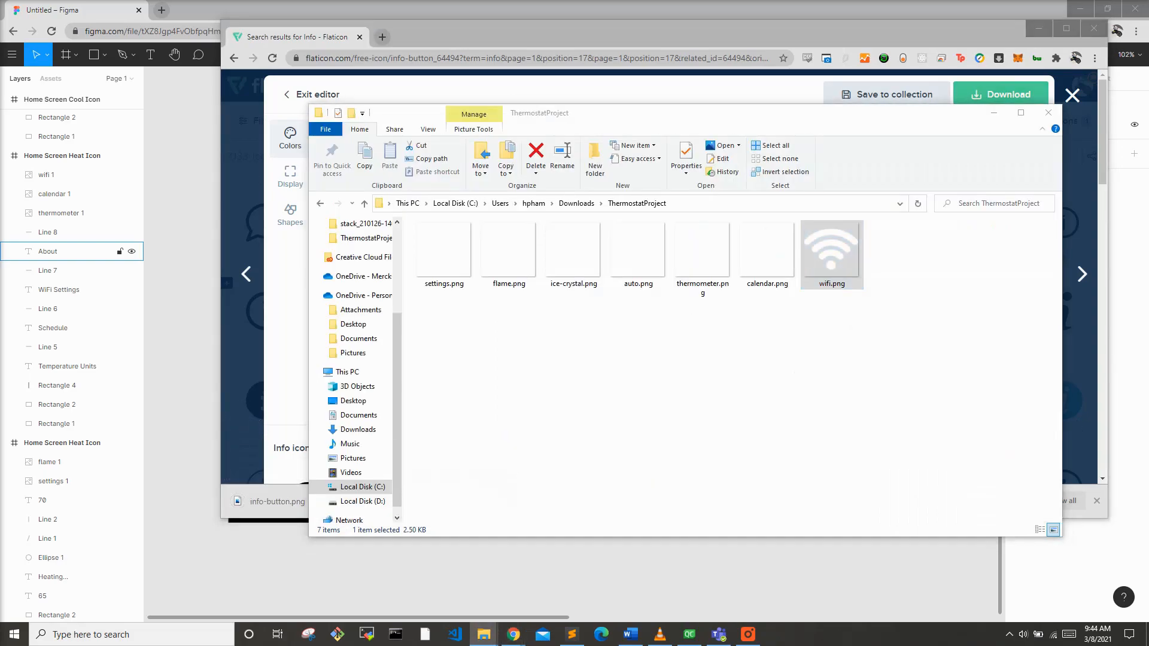
drag(1146, 299, 985, 317)
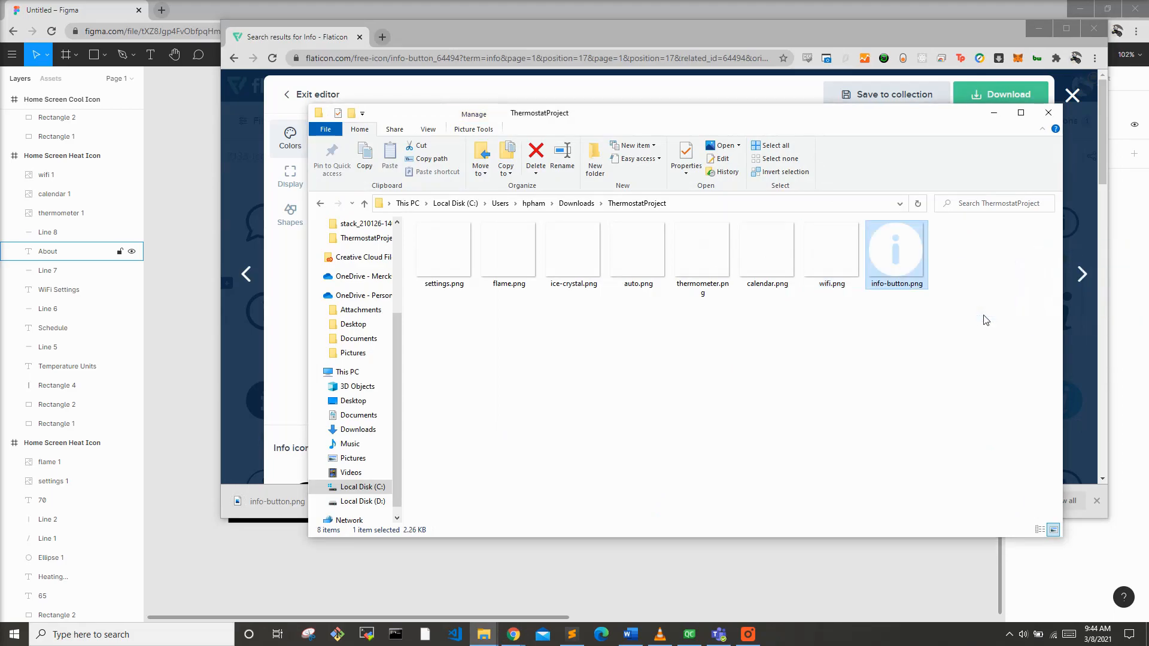
click(773, 3)
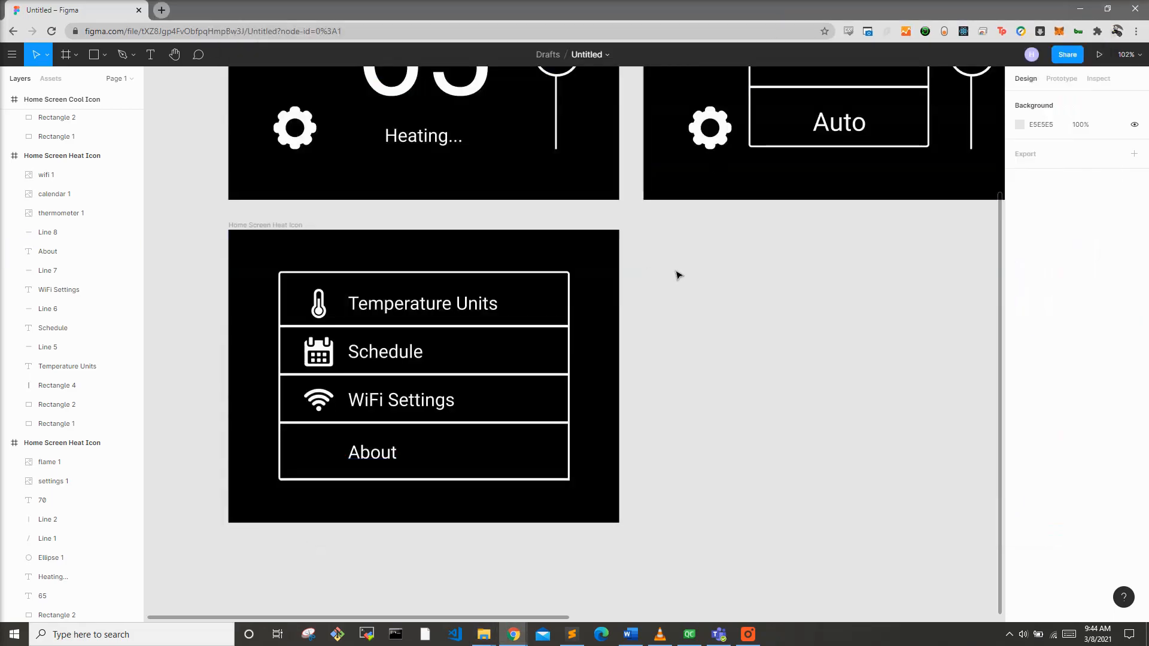
Step: Import the info-button image into the settings menu frame, resize it to 48 × 48 and place it in the About row
key(alt+Tab)
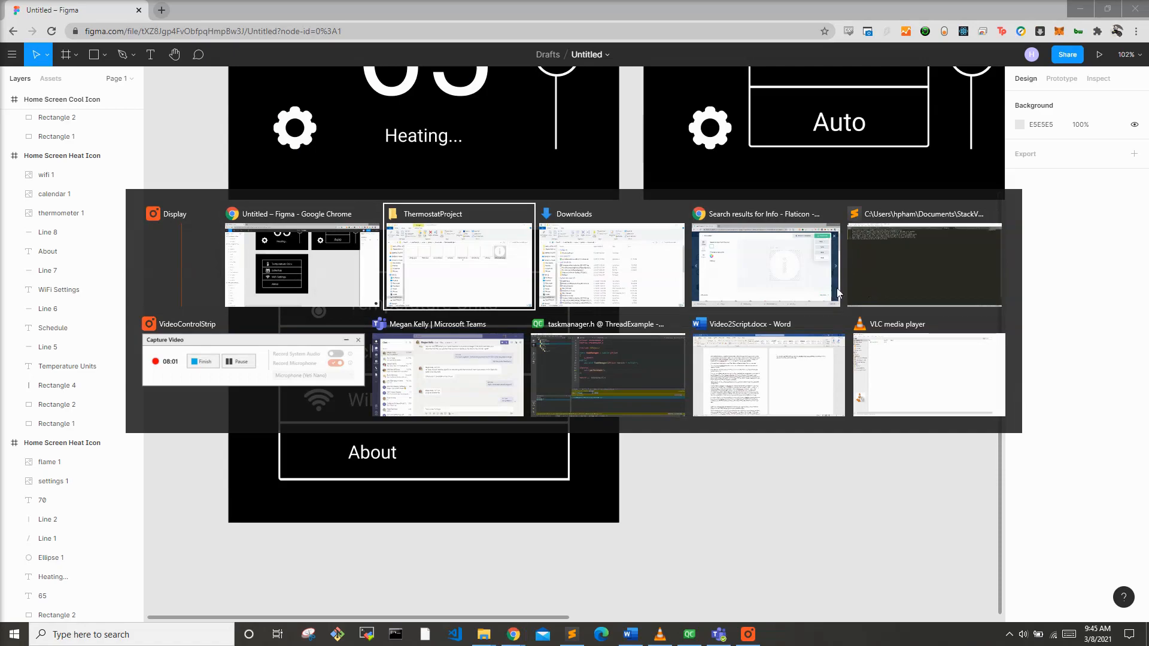
click(643, 469)
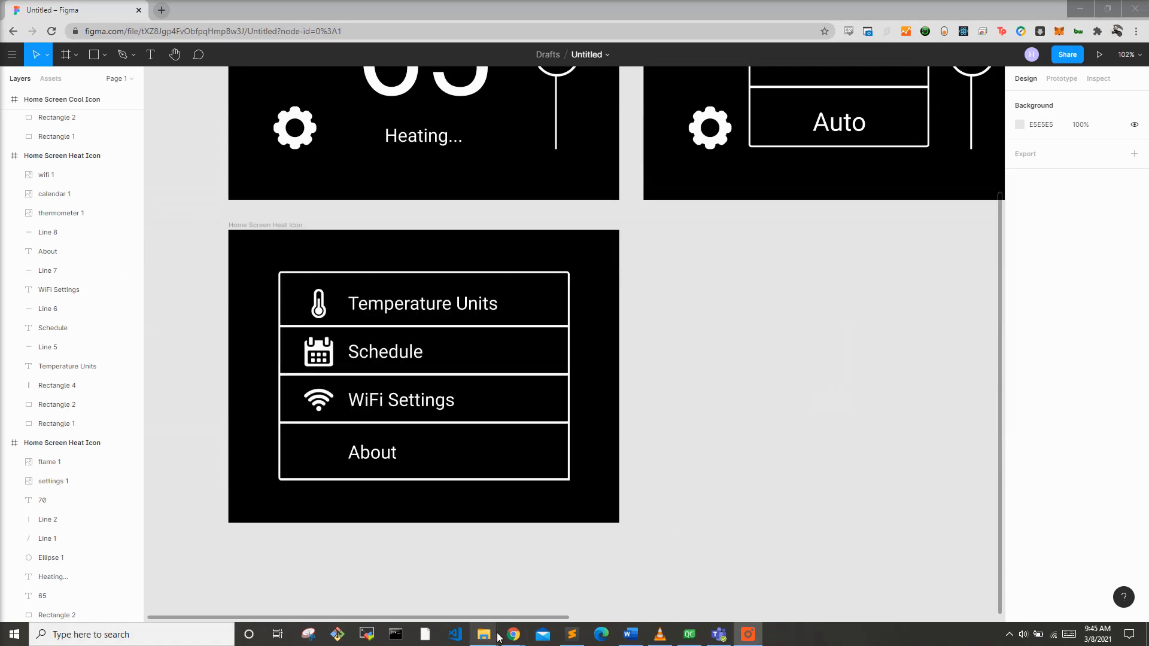
mouse_move(499, 638)
click(526, 594)
drag(887, 281, 294, 444)
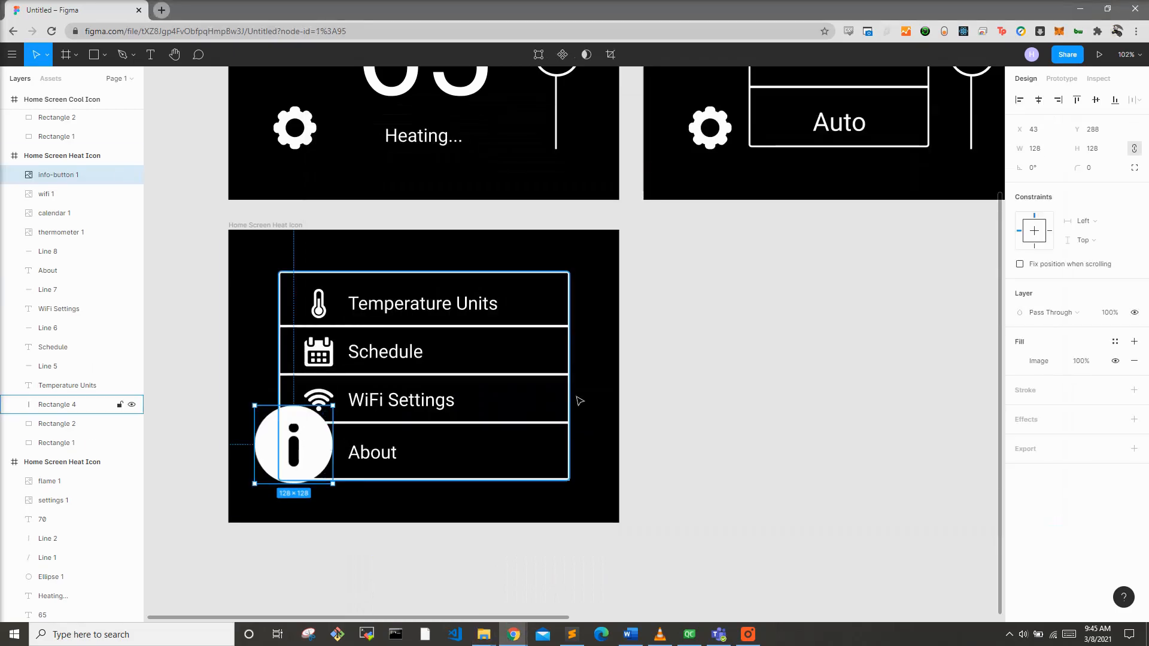
text(48)
key(Return)
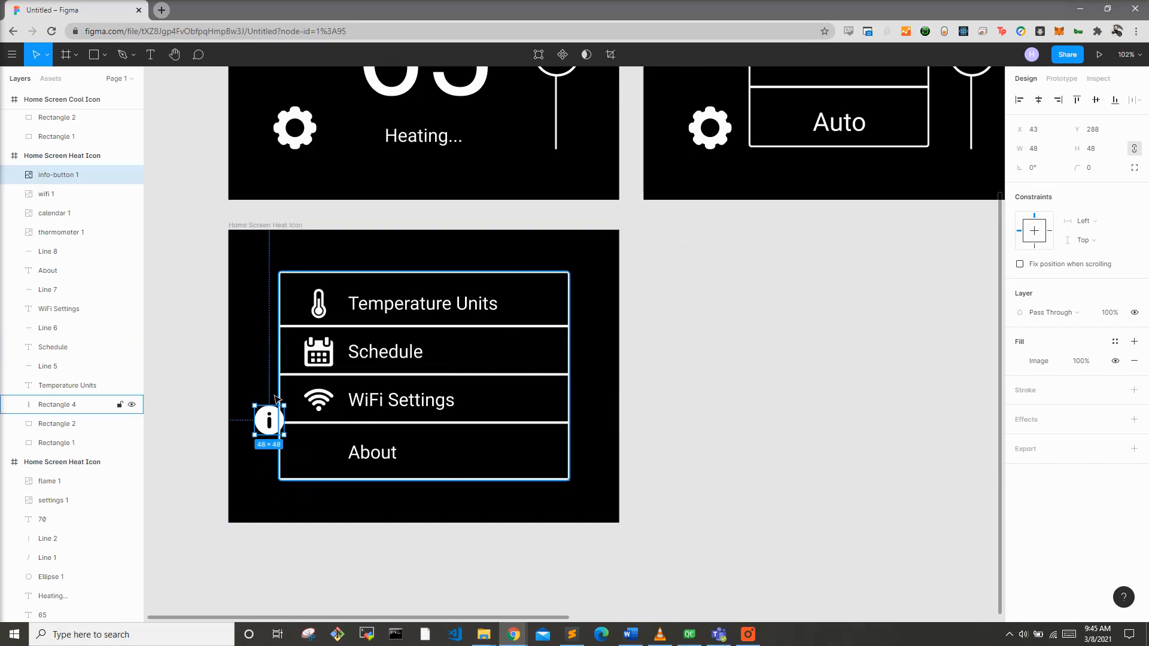
drag(273, 422, 322, 454)
click(796, 423)
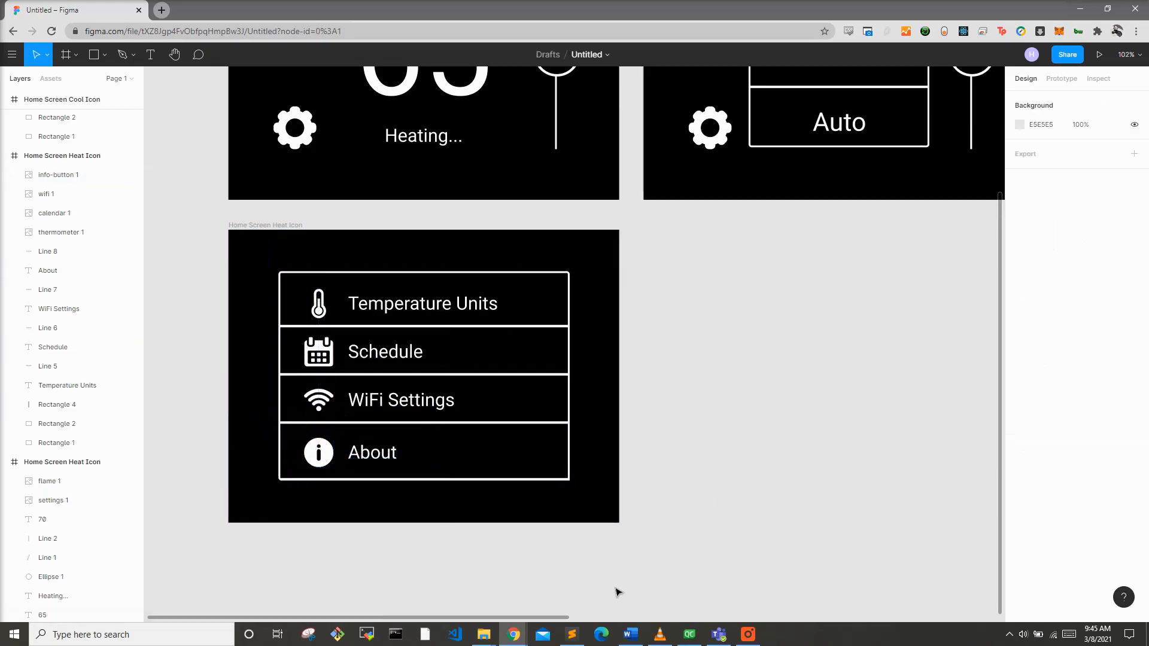
Step: Paste a duplicate of the settings menu frame beside the original
scroll(510, 615, down, 5)
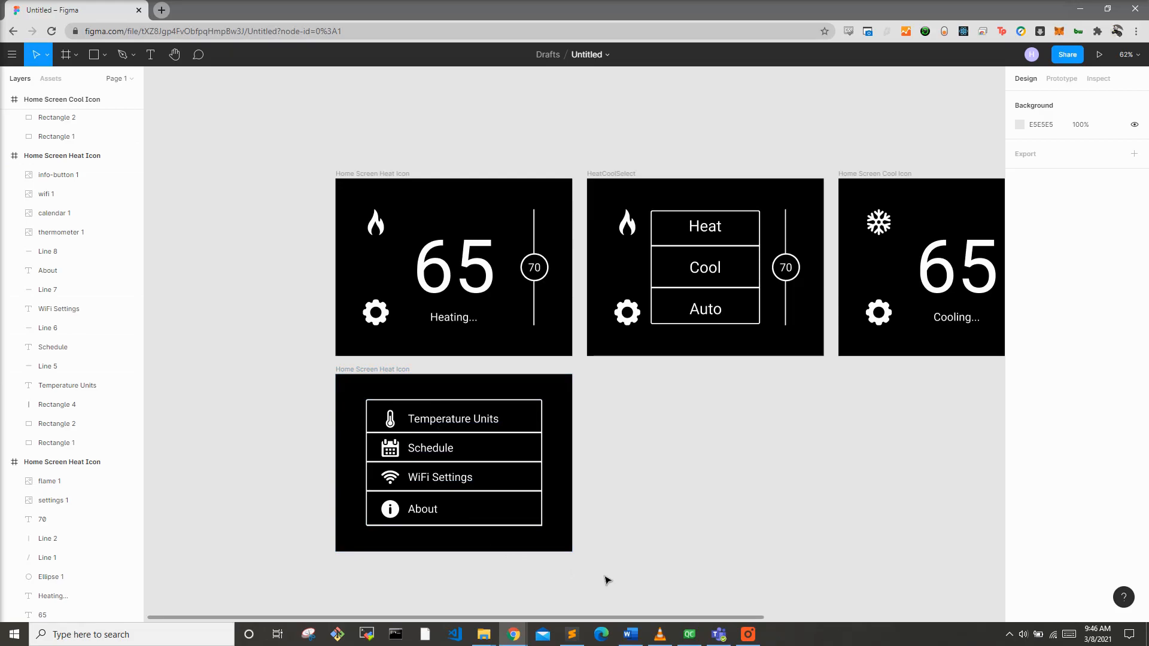
scroll(618, 621, right, 5)
click(307, 470)
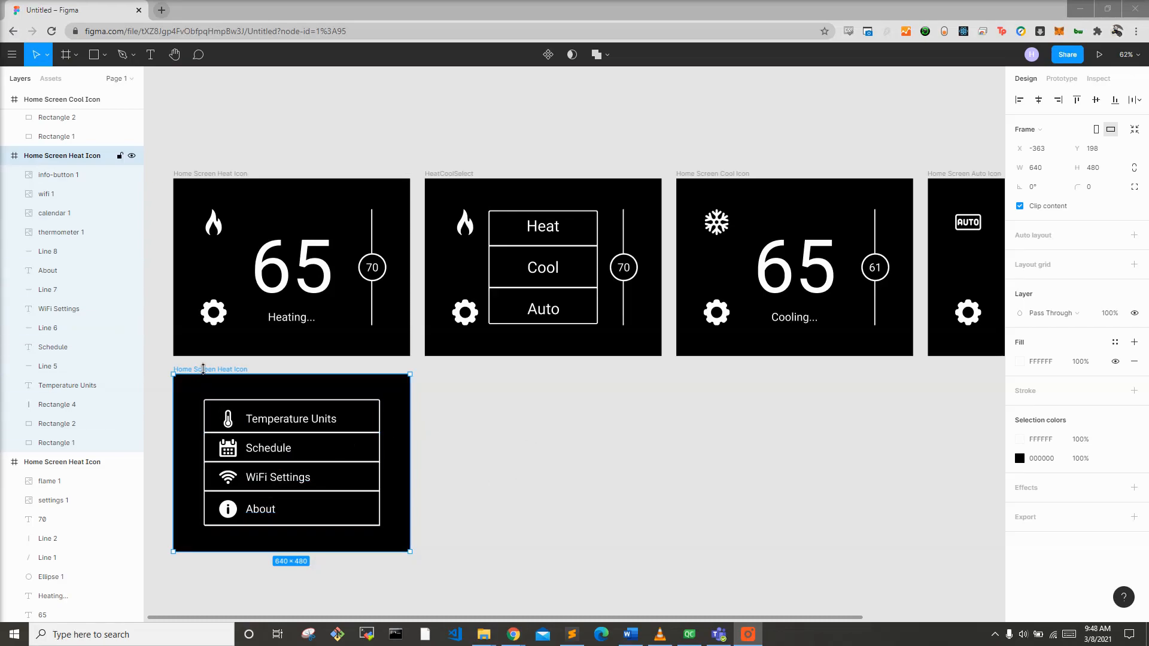
right_click(203, 371)
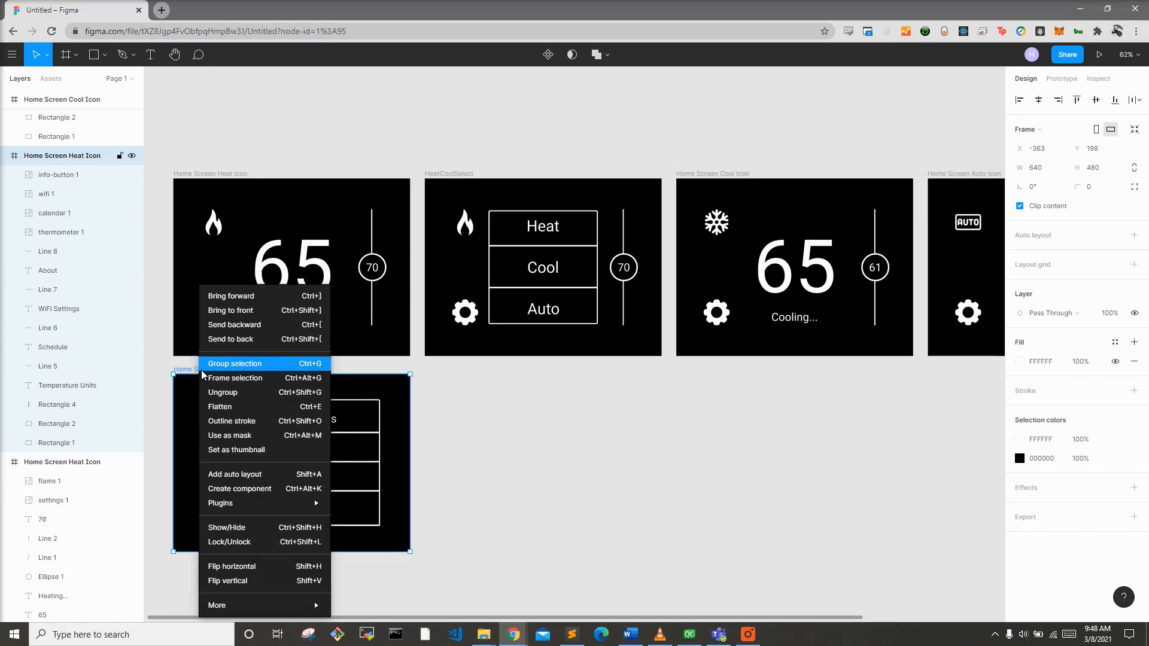
click(178, 372)
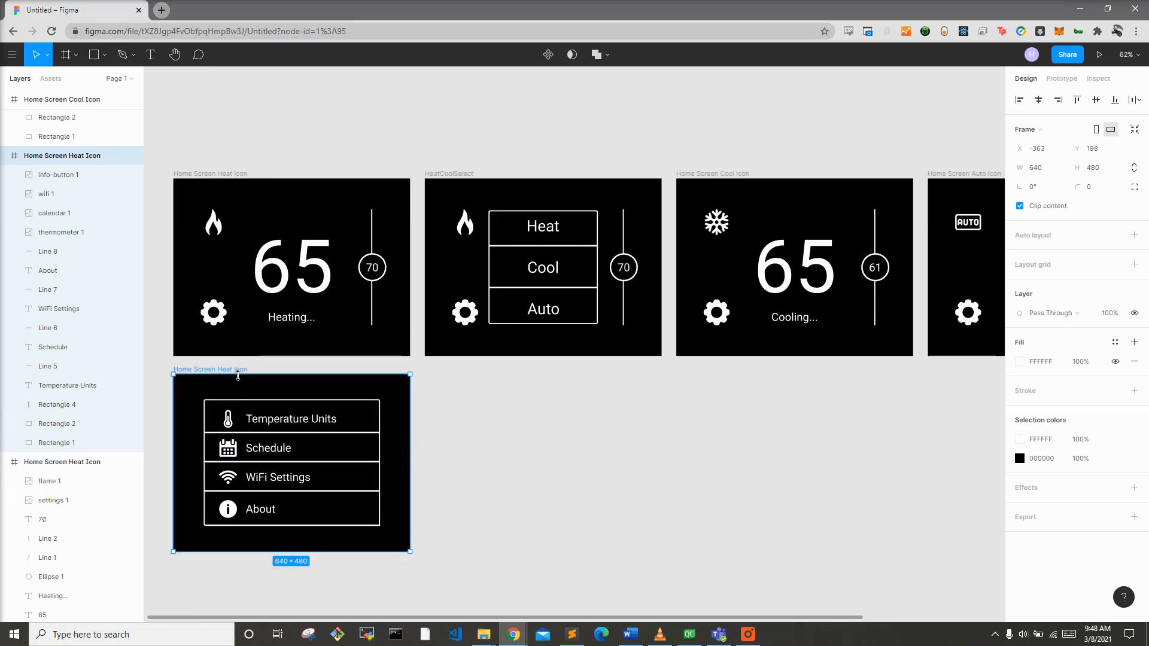
key(ctrl+v)
scroll(726, 444, down, 3)
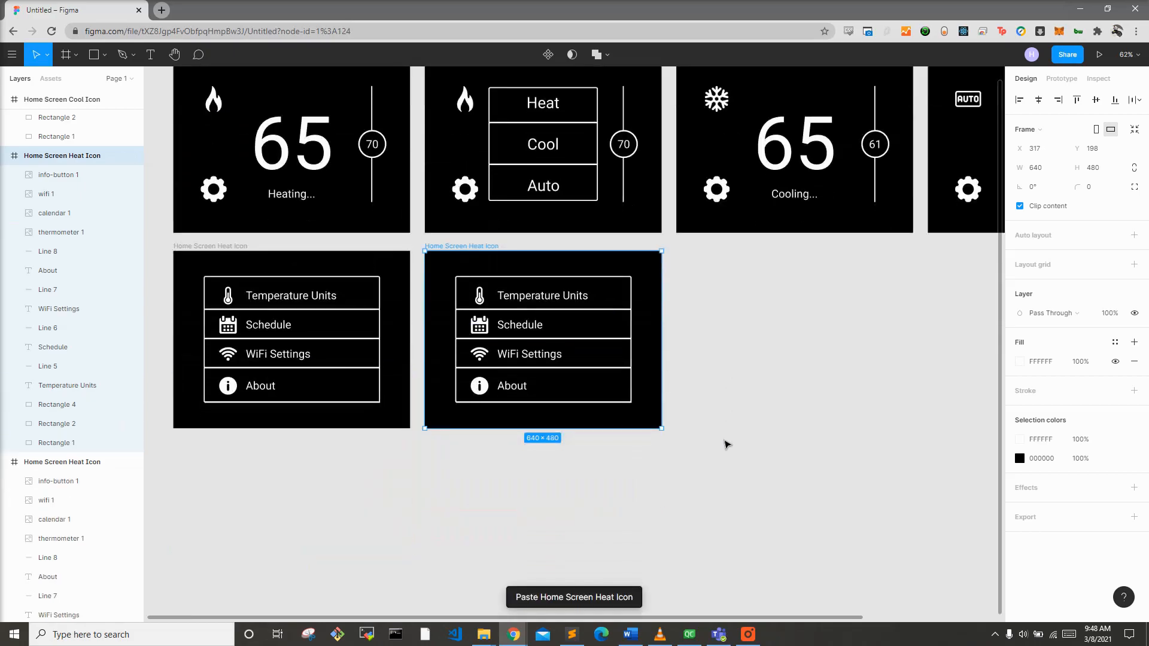
scroll(504, 316, down, 1)
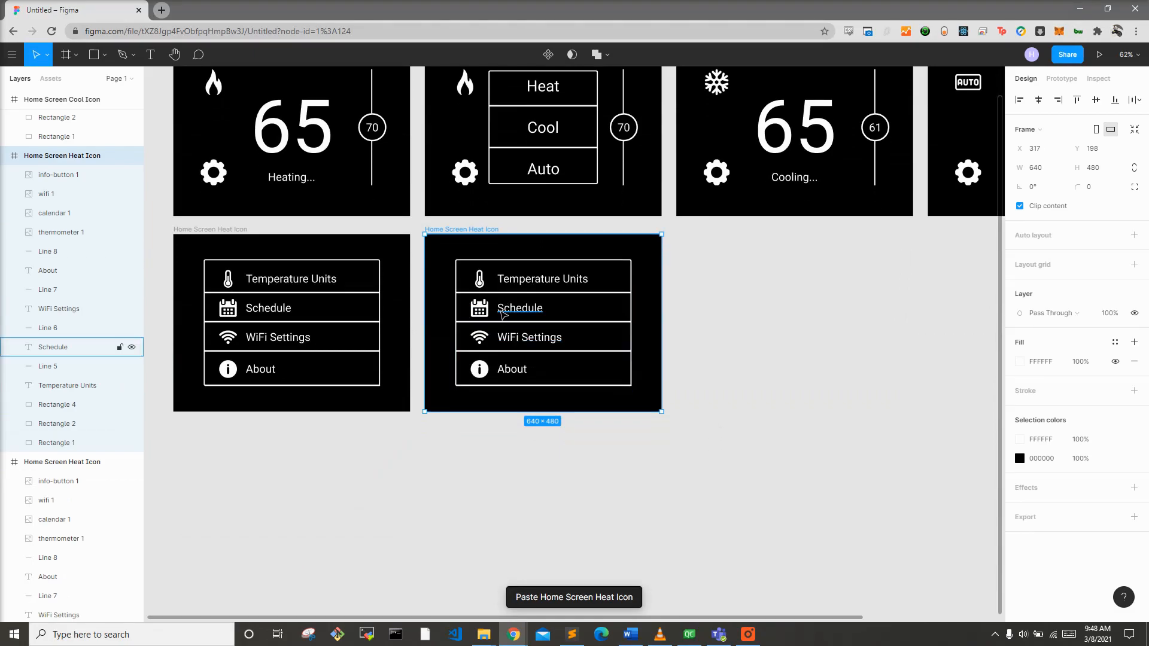
Step: In the duplicated frame, delete all icons, labels and divider lines, leaving only the outer menu rectangle
scroll(502, 316, up, 3)
click(527, 267)
key(Delete)
click(472, 267)
key(Delete)
click(471, 308)
key(Delete)
click(526, 308)
key(Delete)
click(513, 350)
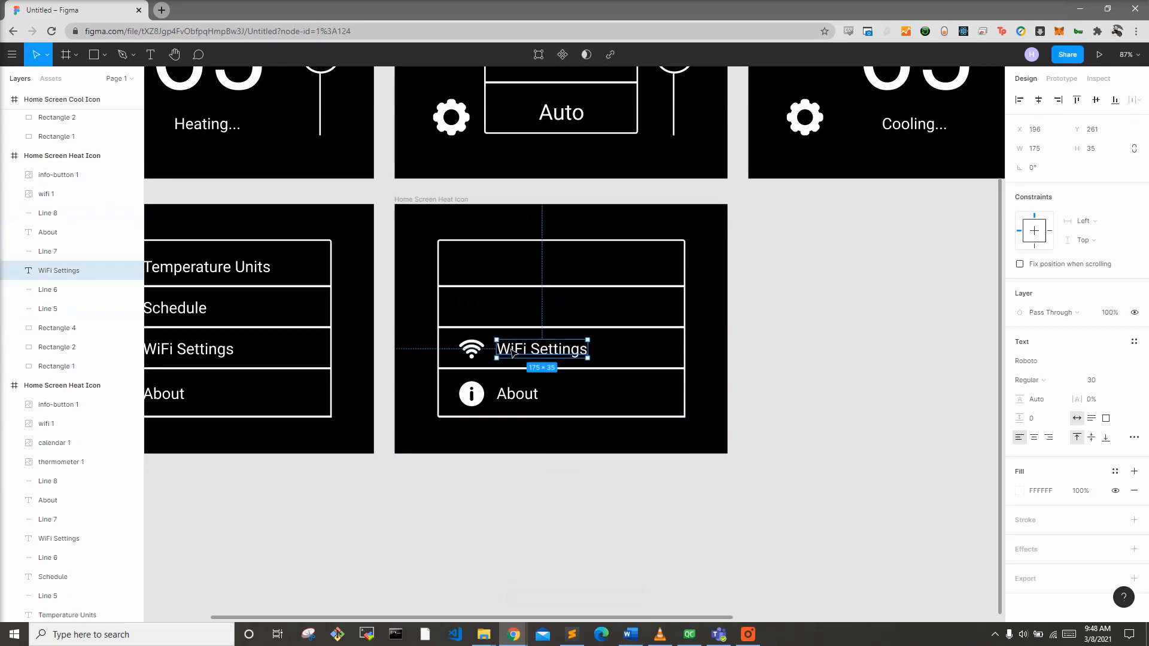
key(Delete)
click(472, 349)
key(Delete)
click(480, 396)
key(Delete)
click(508, 369)
key(Delete)
click(512, 328)
key(Delete)
click(515, 287)
key(Delete)
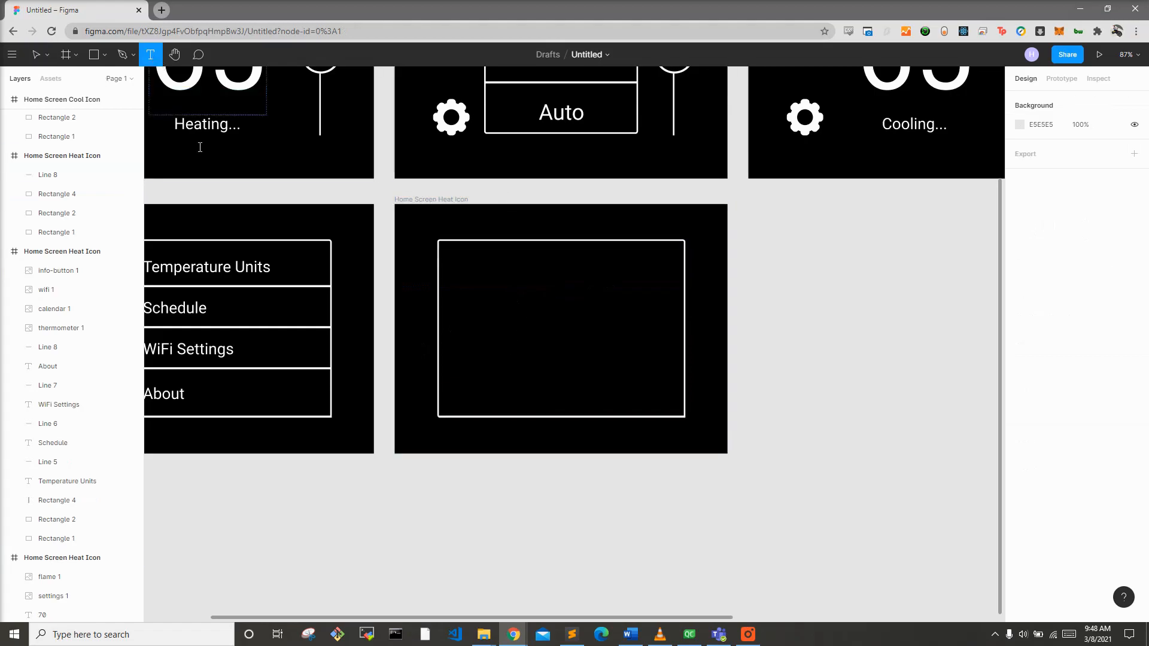
click(520, 249)
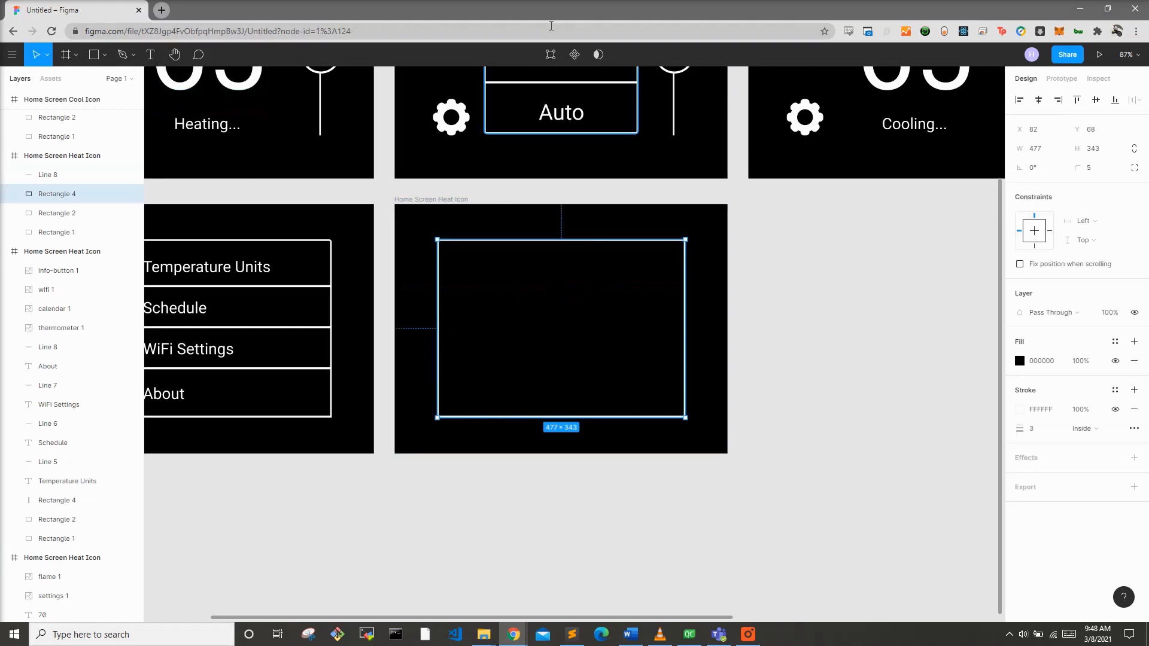
Step: Add a text label "Made by:" inside the empty box of the duplicated frame and set its fill to white (FFFFFF)
click(150, 55)
click(470, 269)
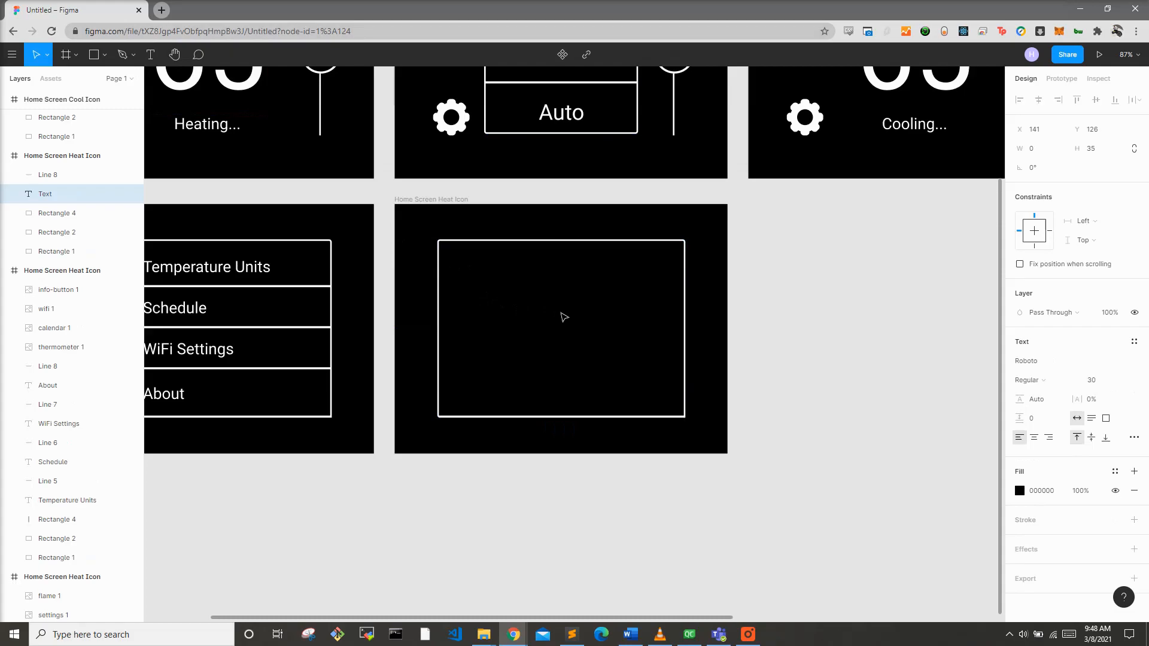
text(Made by:)
click(1019, 491)
click(921, 516)
text(ffffff)
key(Return)
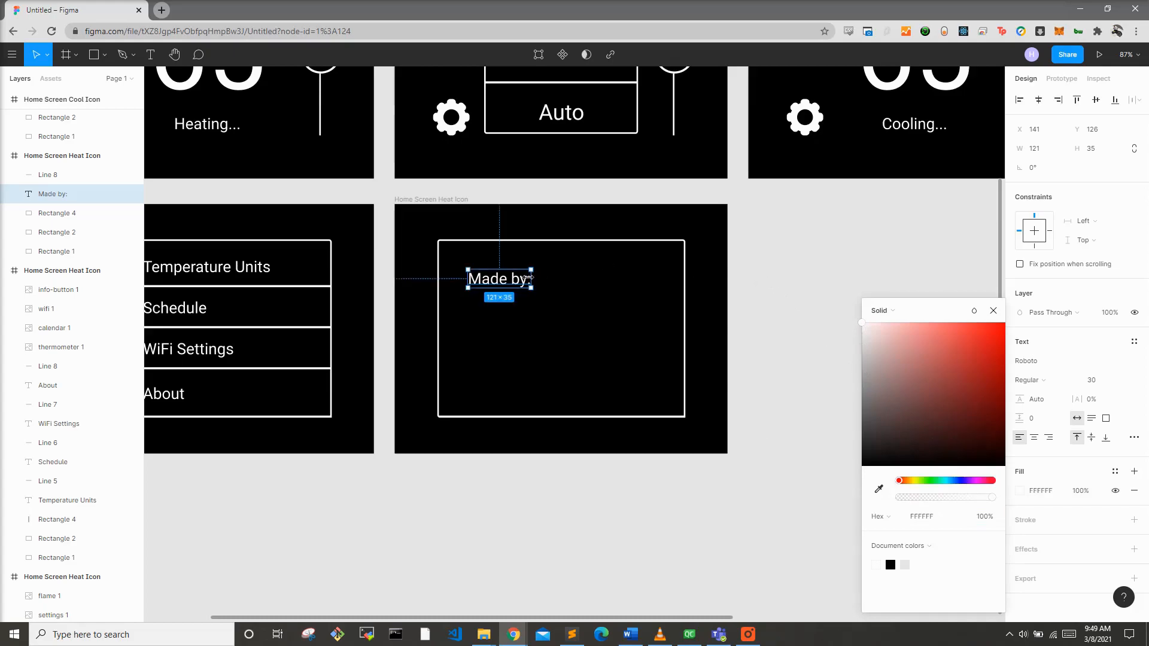
Step: Add a new line under "Made by:" with the author's name and the title Software Engineer
double_click(520, 279)
key(End)
key(Return)
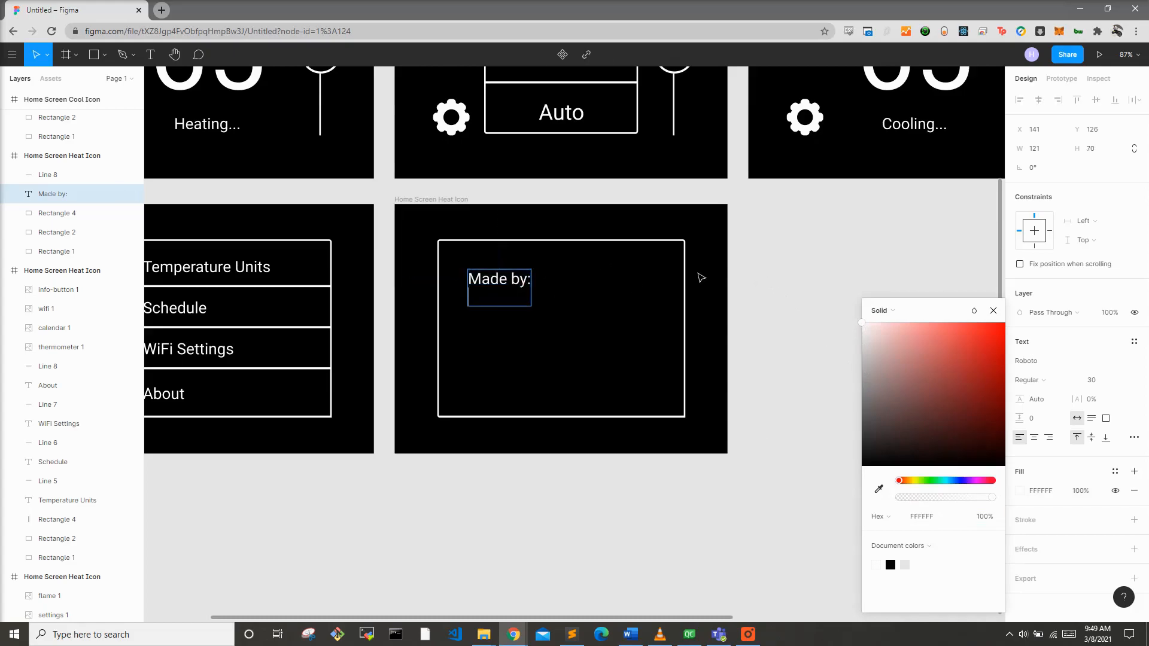
text(Monty The Software Eng)
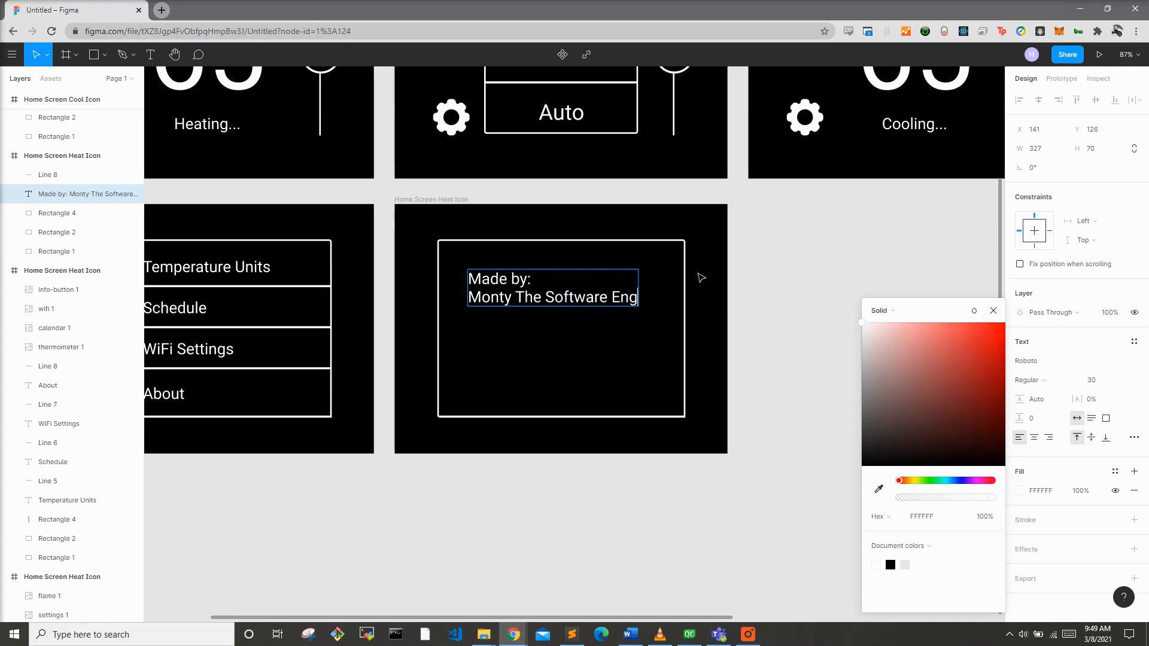
text(ineer)
key(Escape)
Step: Nudge the text block slightly left and append a blank line followed by "Developed using Qt/QML"
mouse_move(495, 289)
mouse_down()
mouse_move(476, 280)
mouse_move(485, 288)
mouse_up()
double_click(593, 301)
click(624, 295)
key(Return)
key(Return)
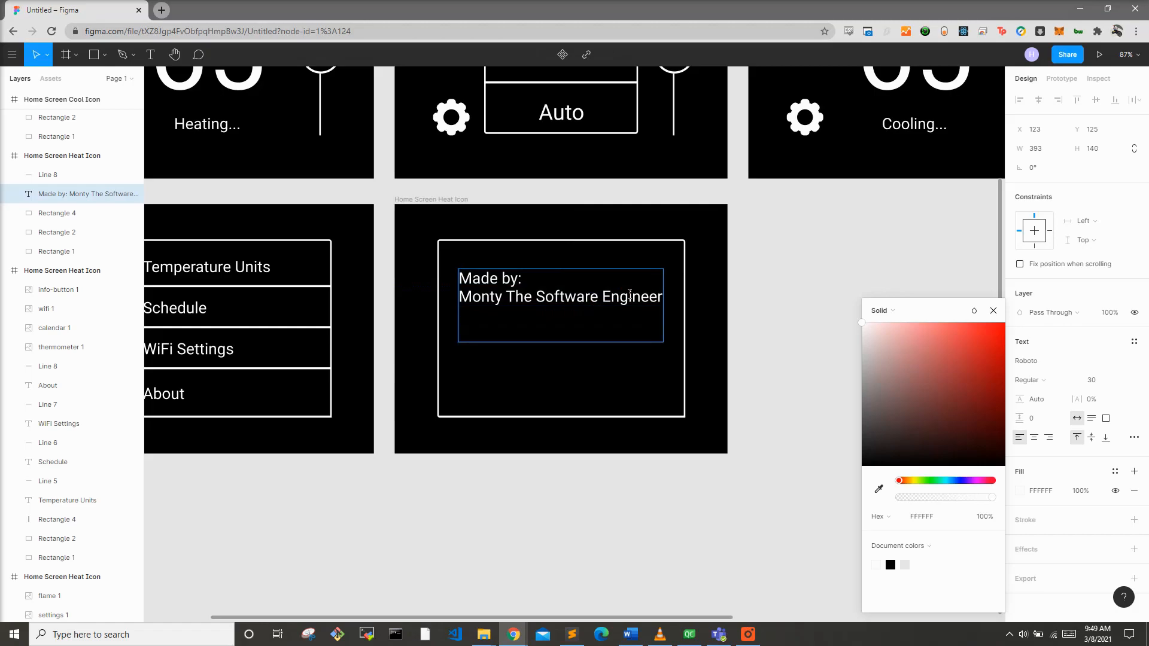
text(Developed using Qt/QML)
key(Escape)
click(755, 318)
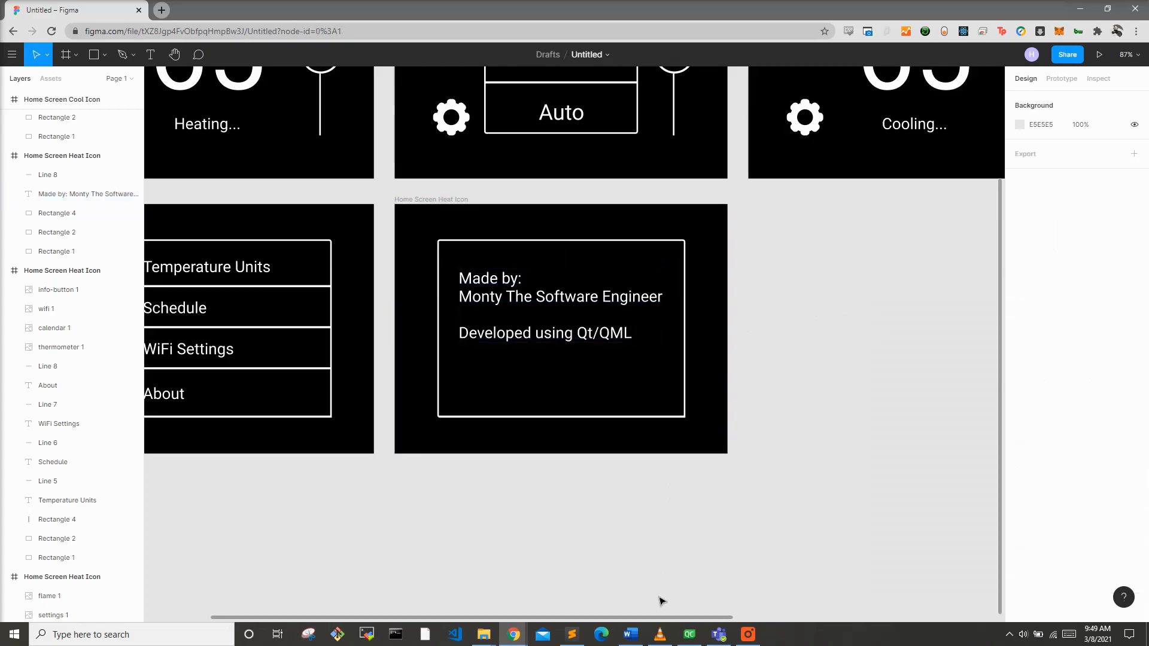
drag(657, 619, 544, 519)
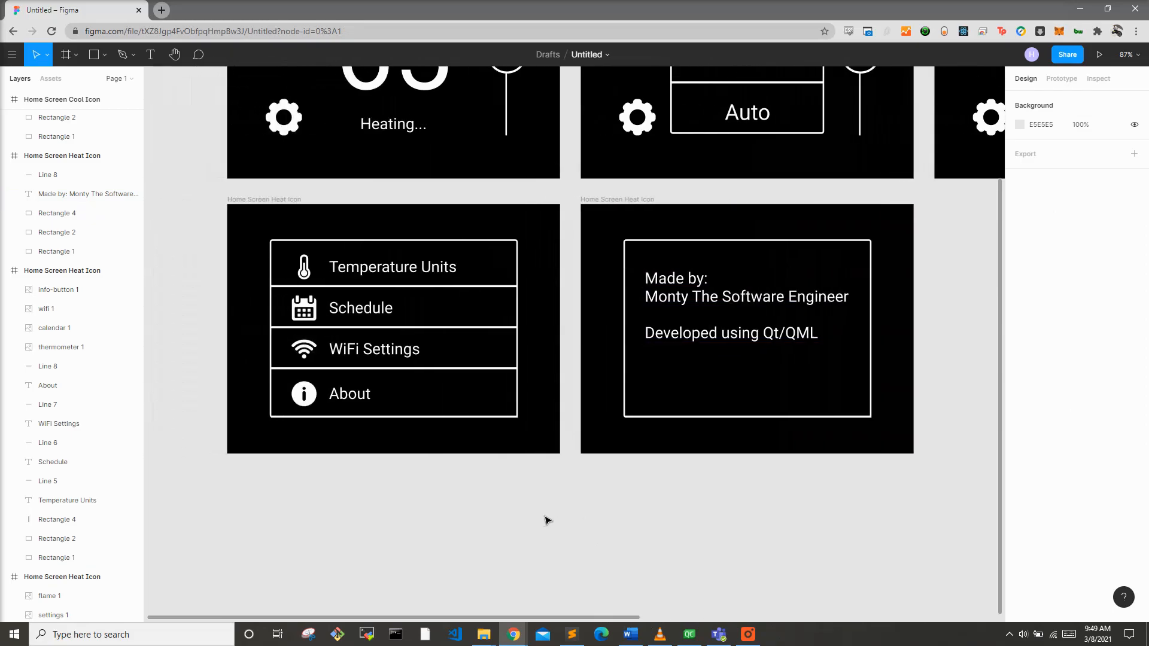
scroll(550, 522, up, 3)
scroll(551, 520, down, 3)
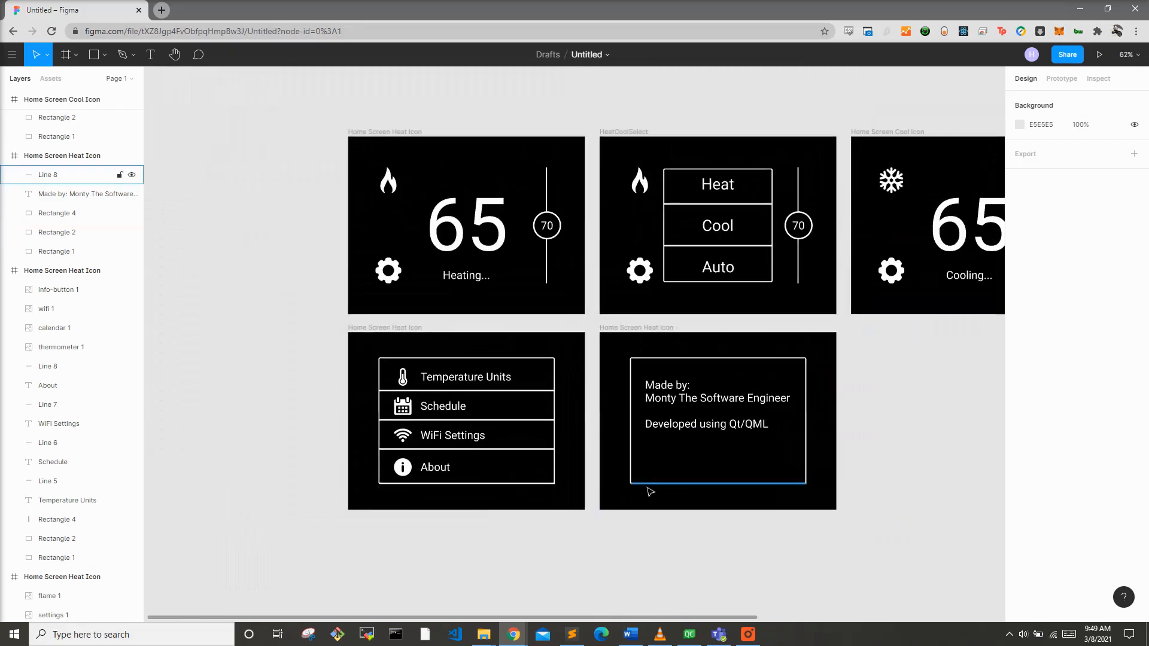
drag(697, 618, 917, 621)
scroll(795, 616, down, 1)
scroll(885, 618, down, 1)
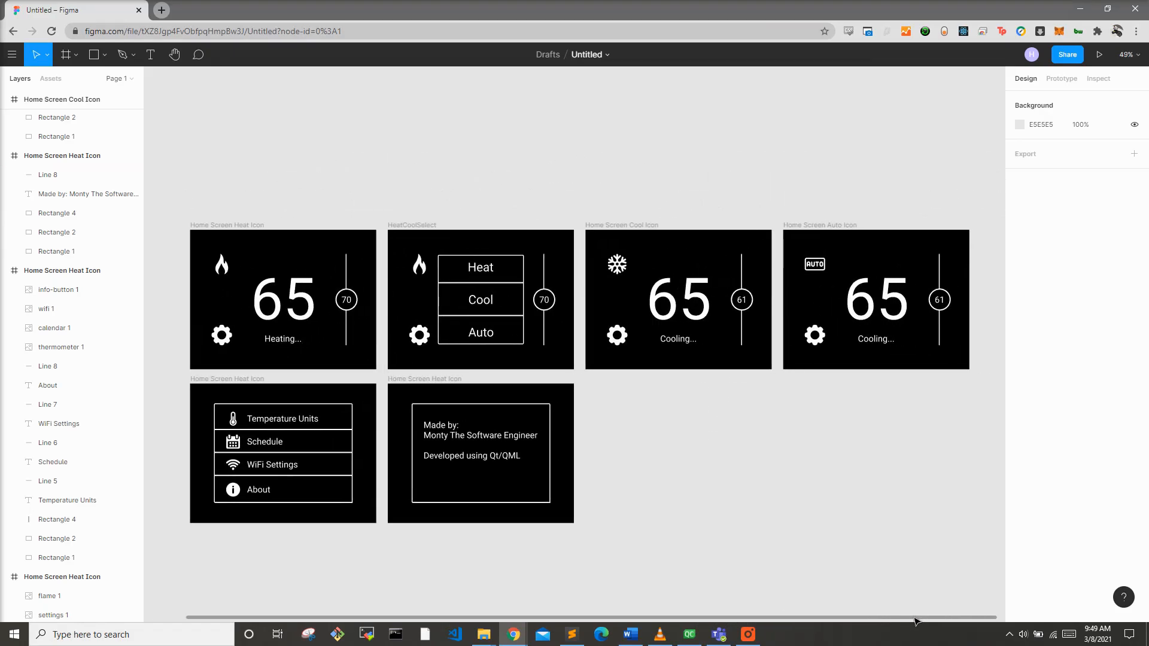